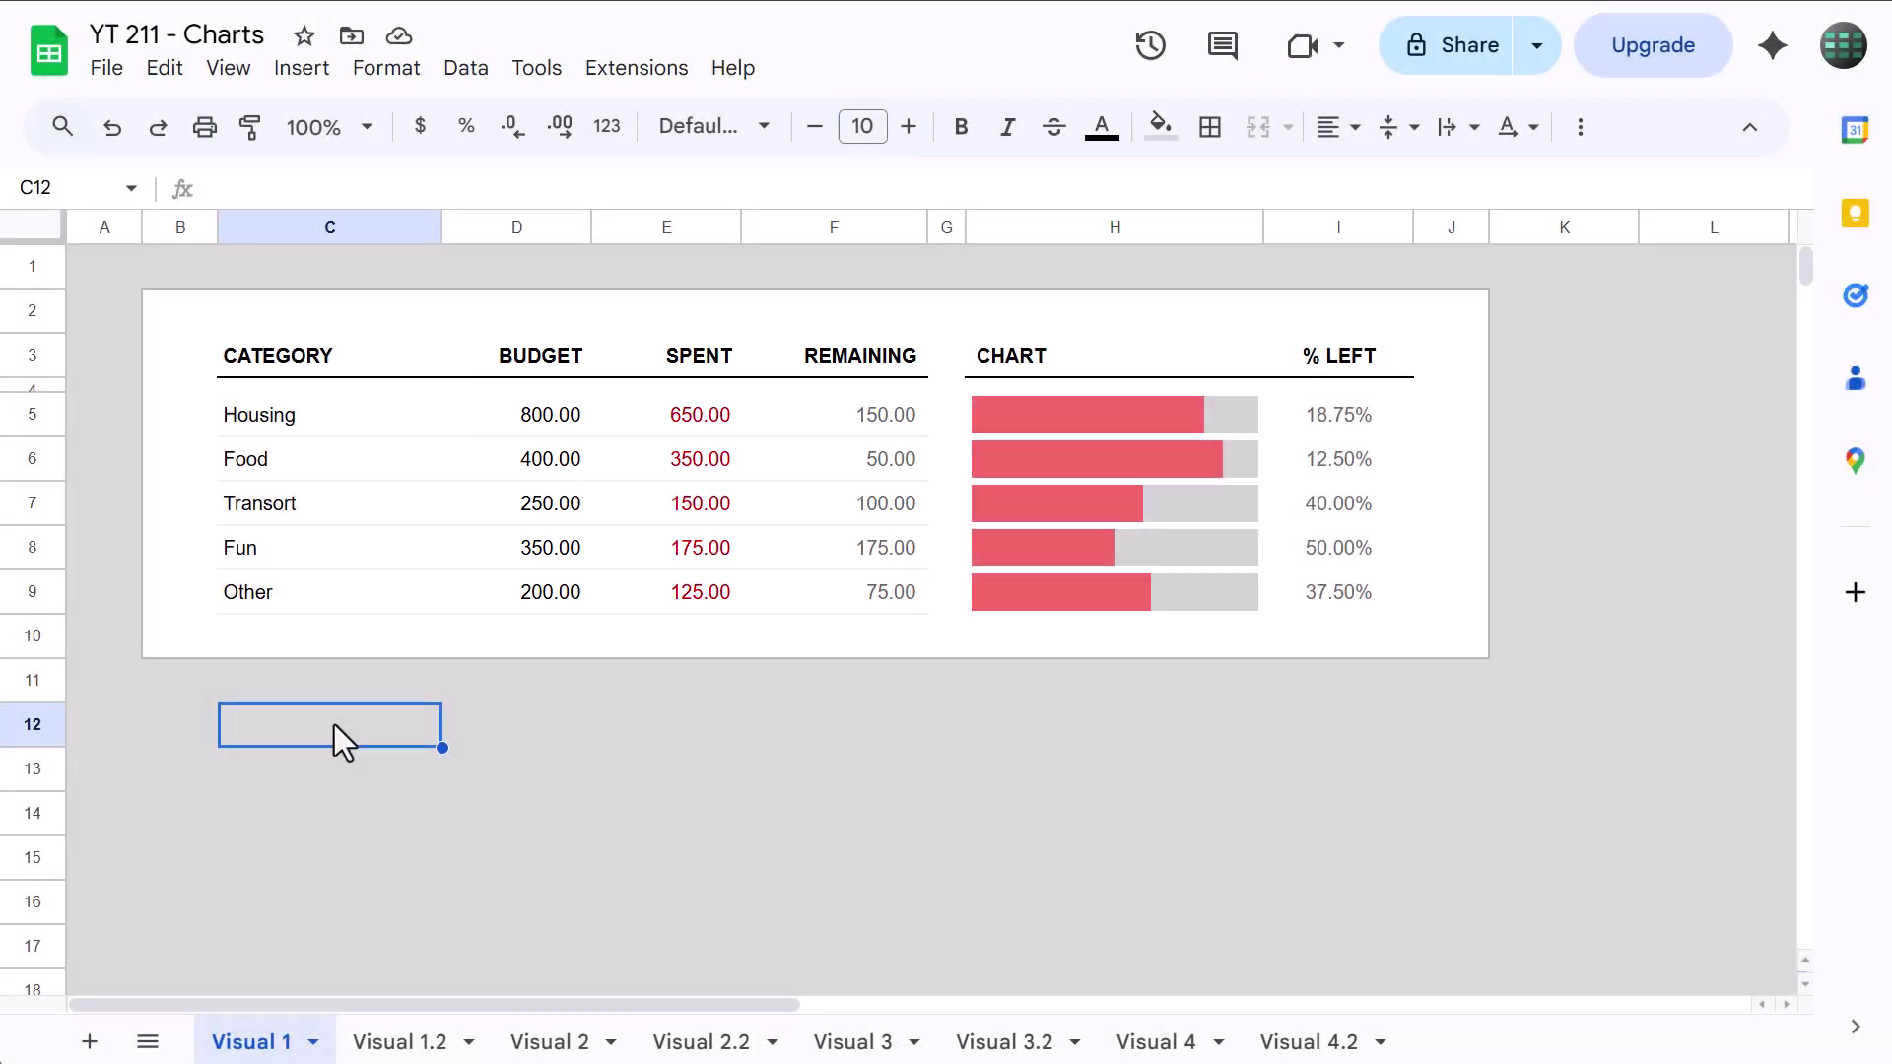
# On Visual 1.2, fill H5:H9 with f56969-on-lightgray SPARKLINE bars of spent versus remaining.
pyautogui.click(394, 1033)
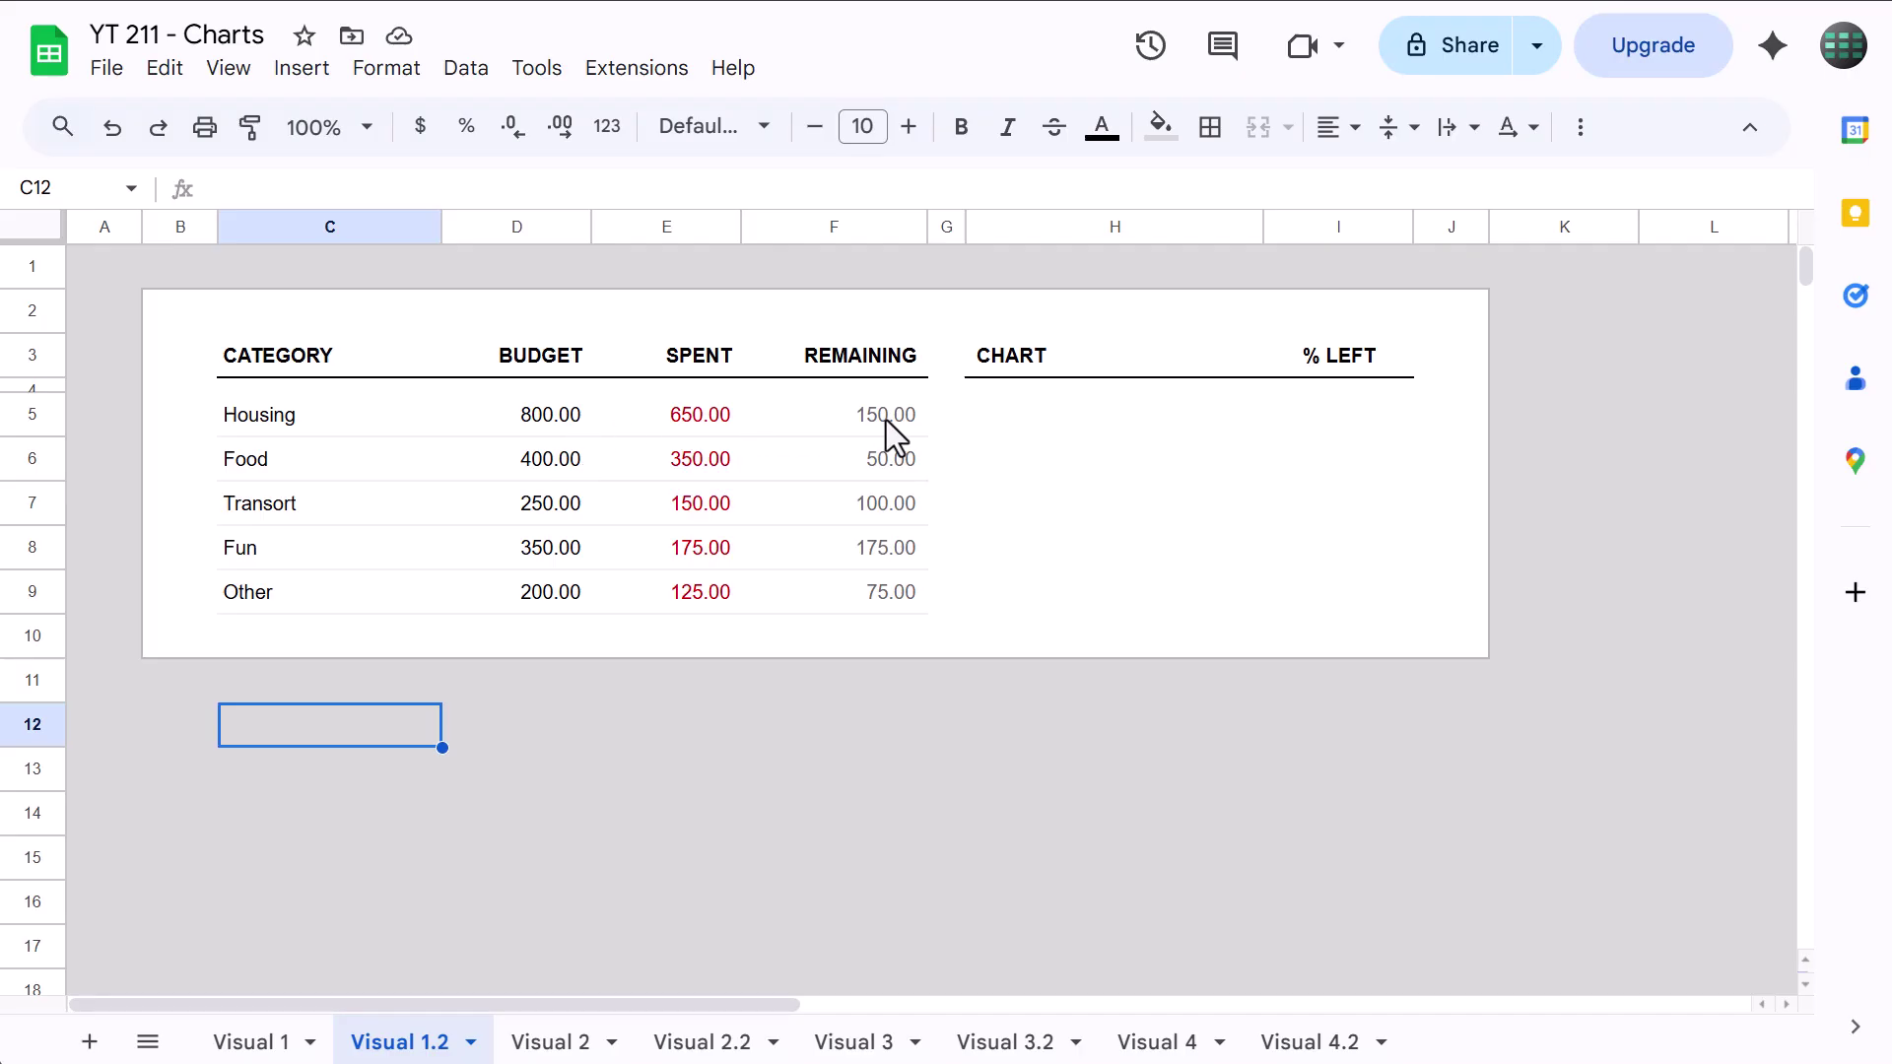
pyautogui.click(1062, 415)
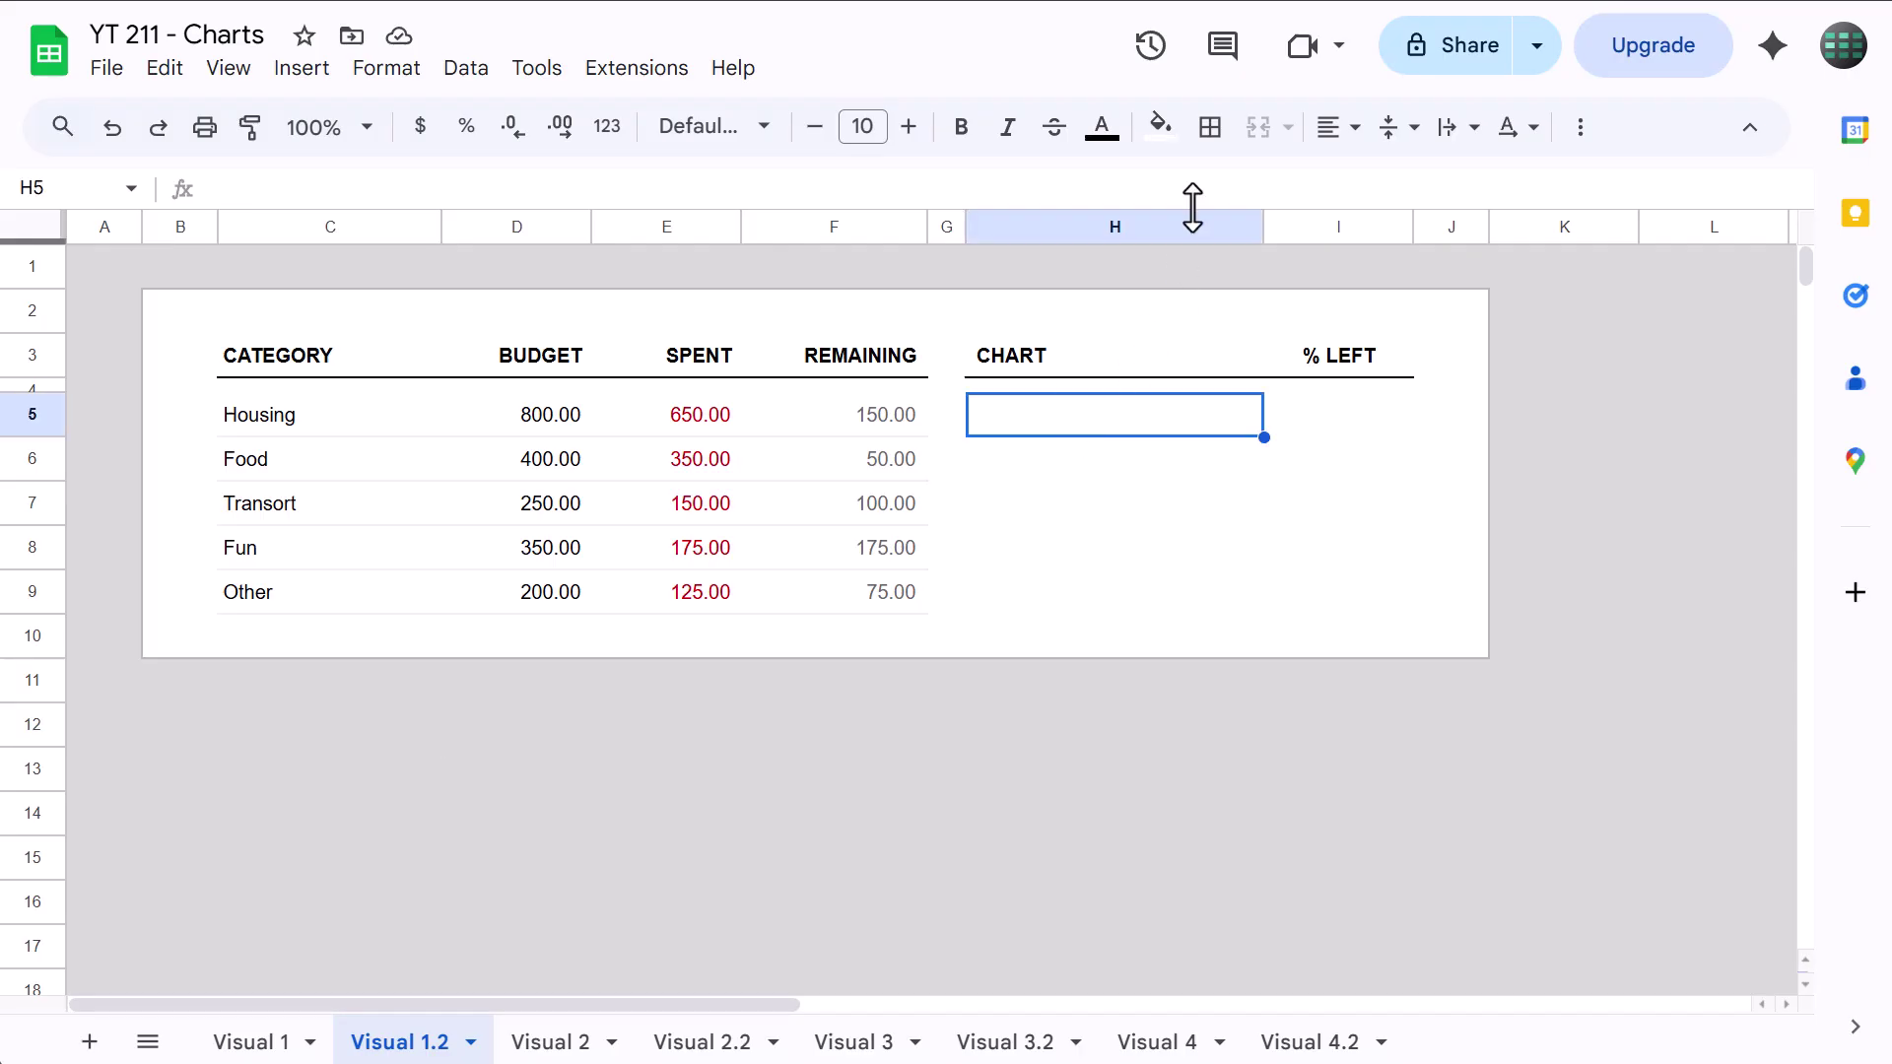
pyautogui.write('=SPARKLINE(E5:F5,{"charttype","bar";"color1","f56969";"color2","lightgray"})')
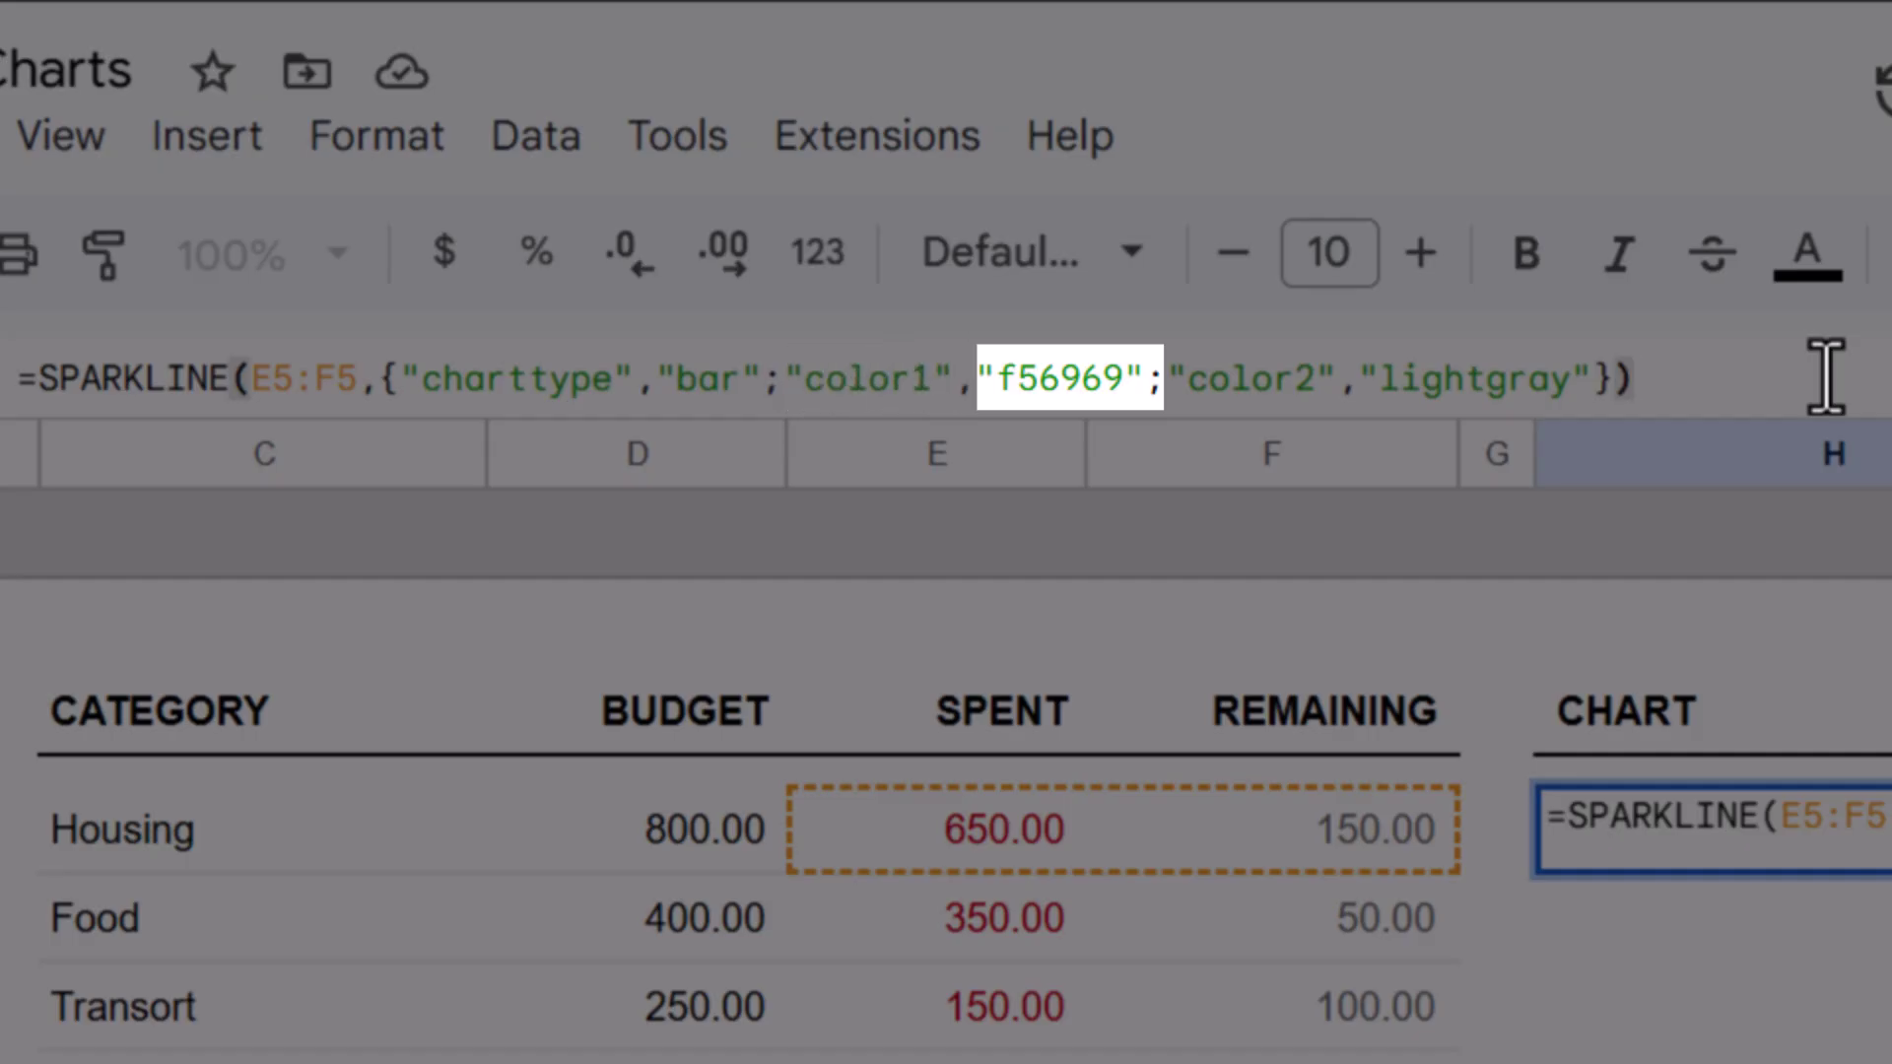
pyautogui.press('Return')
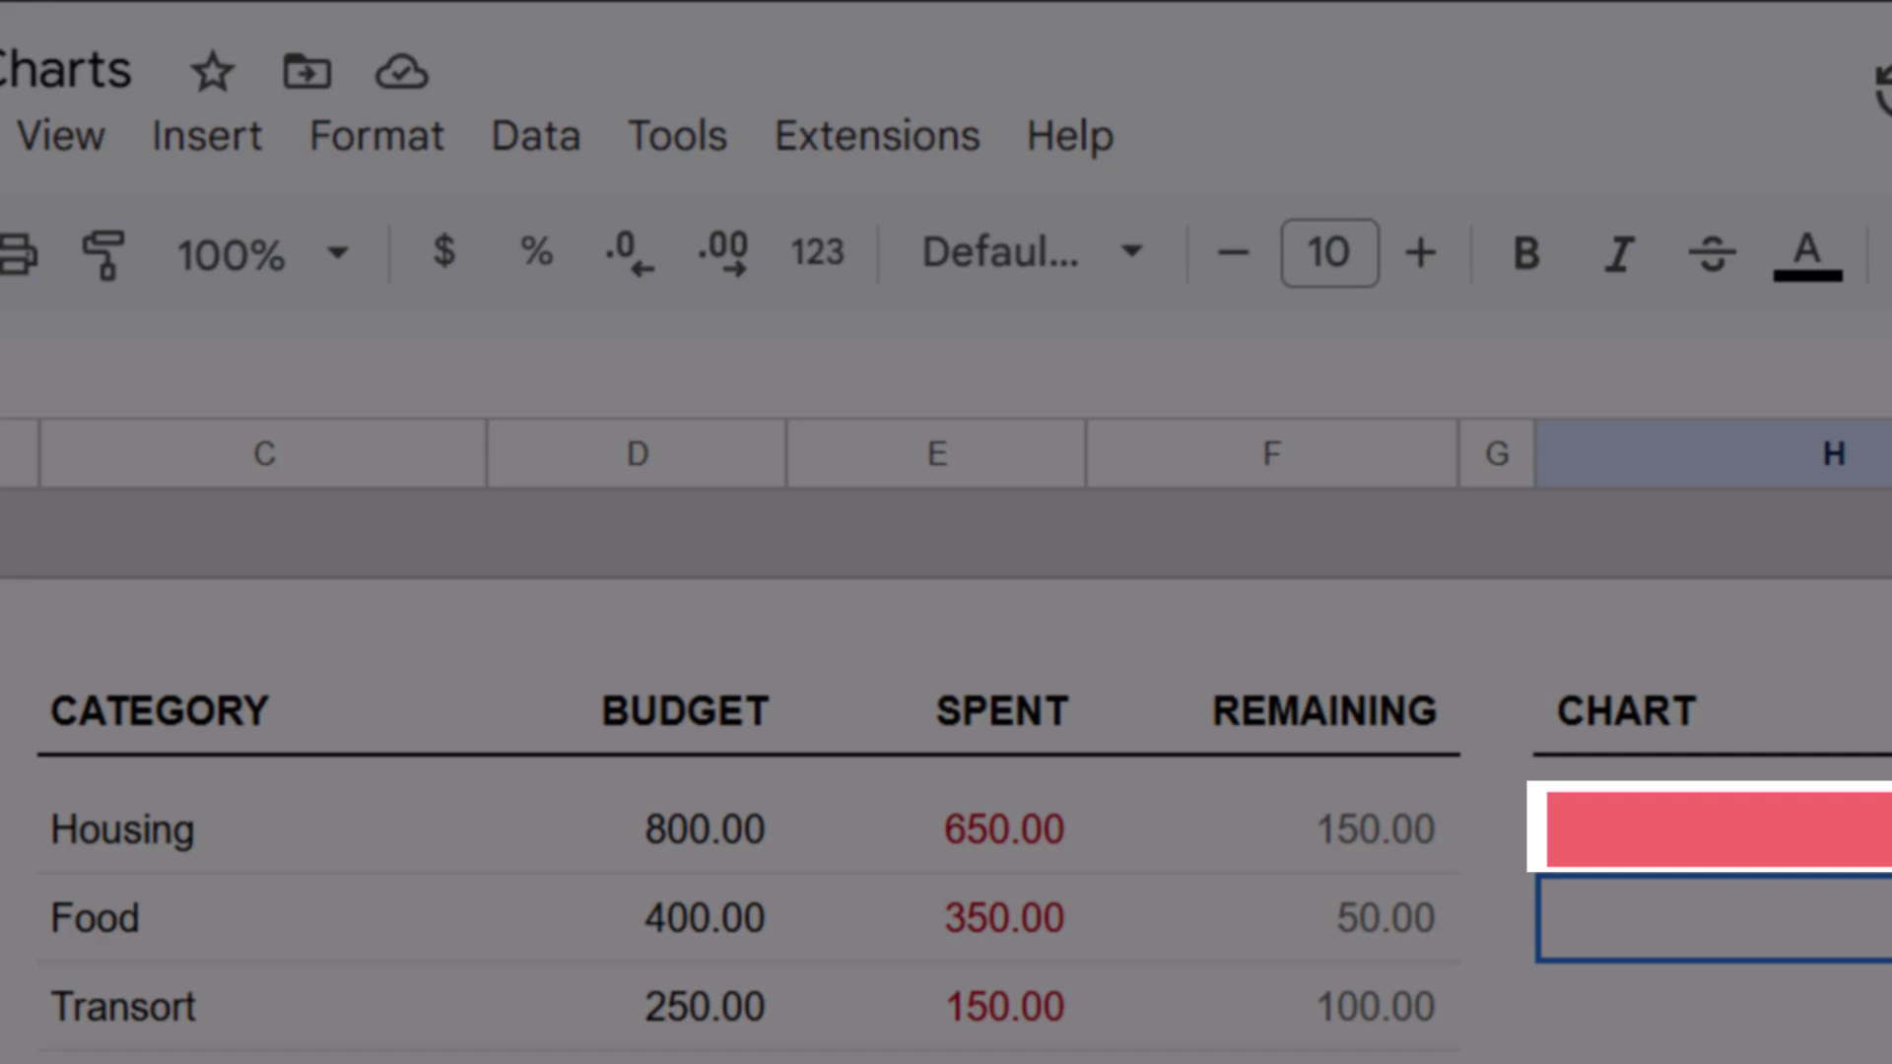
pyautogui.press('Up')
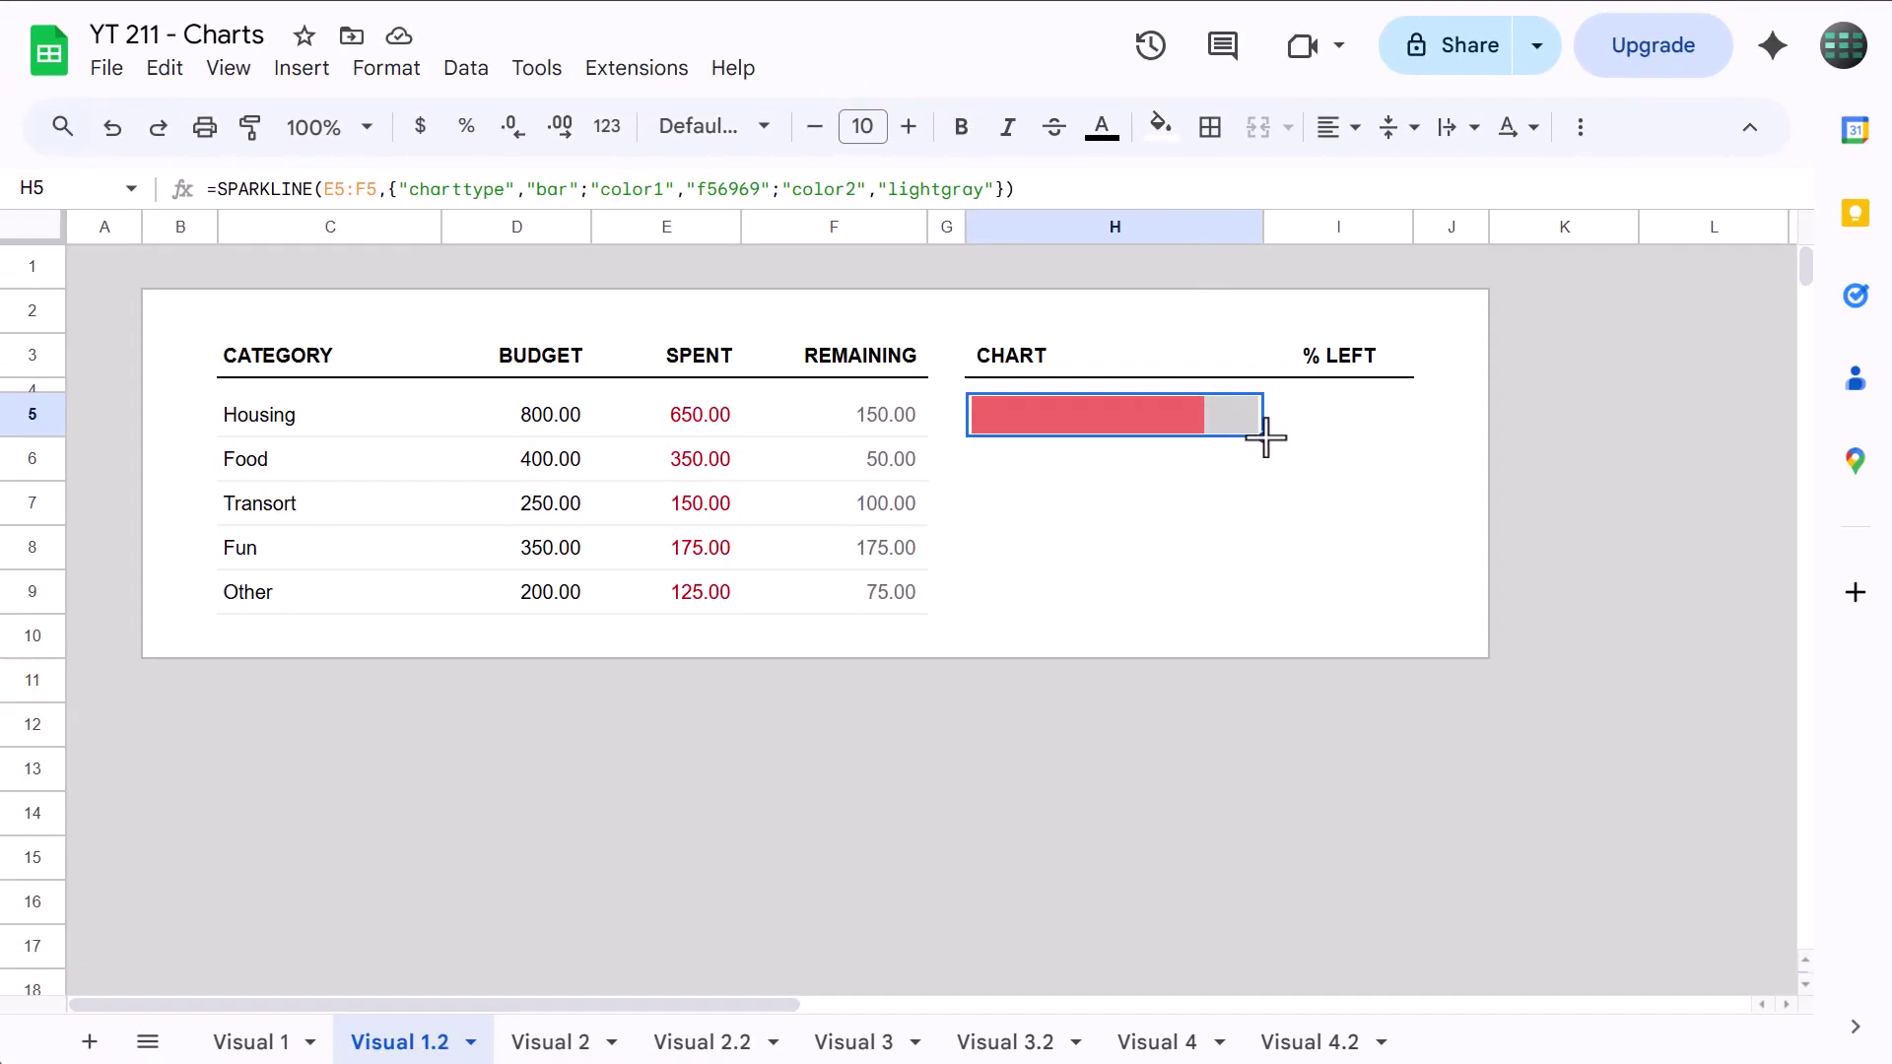
pyautogui.moveTo(1265, 438); pyautogui.dragTo(1255, 606)
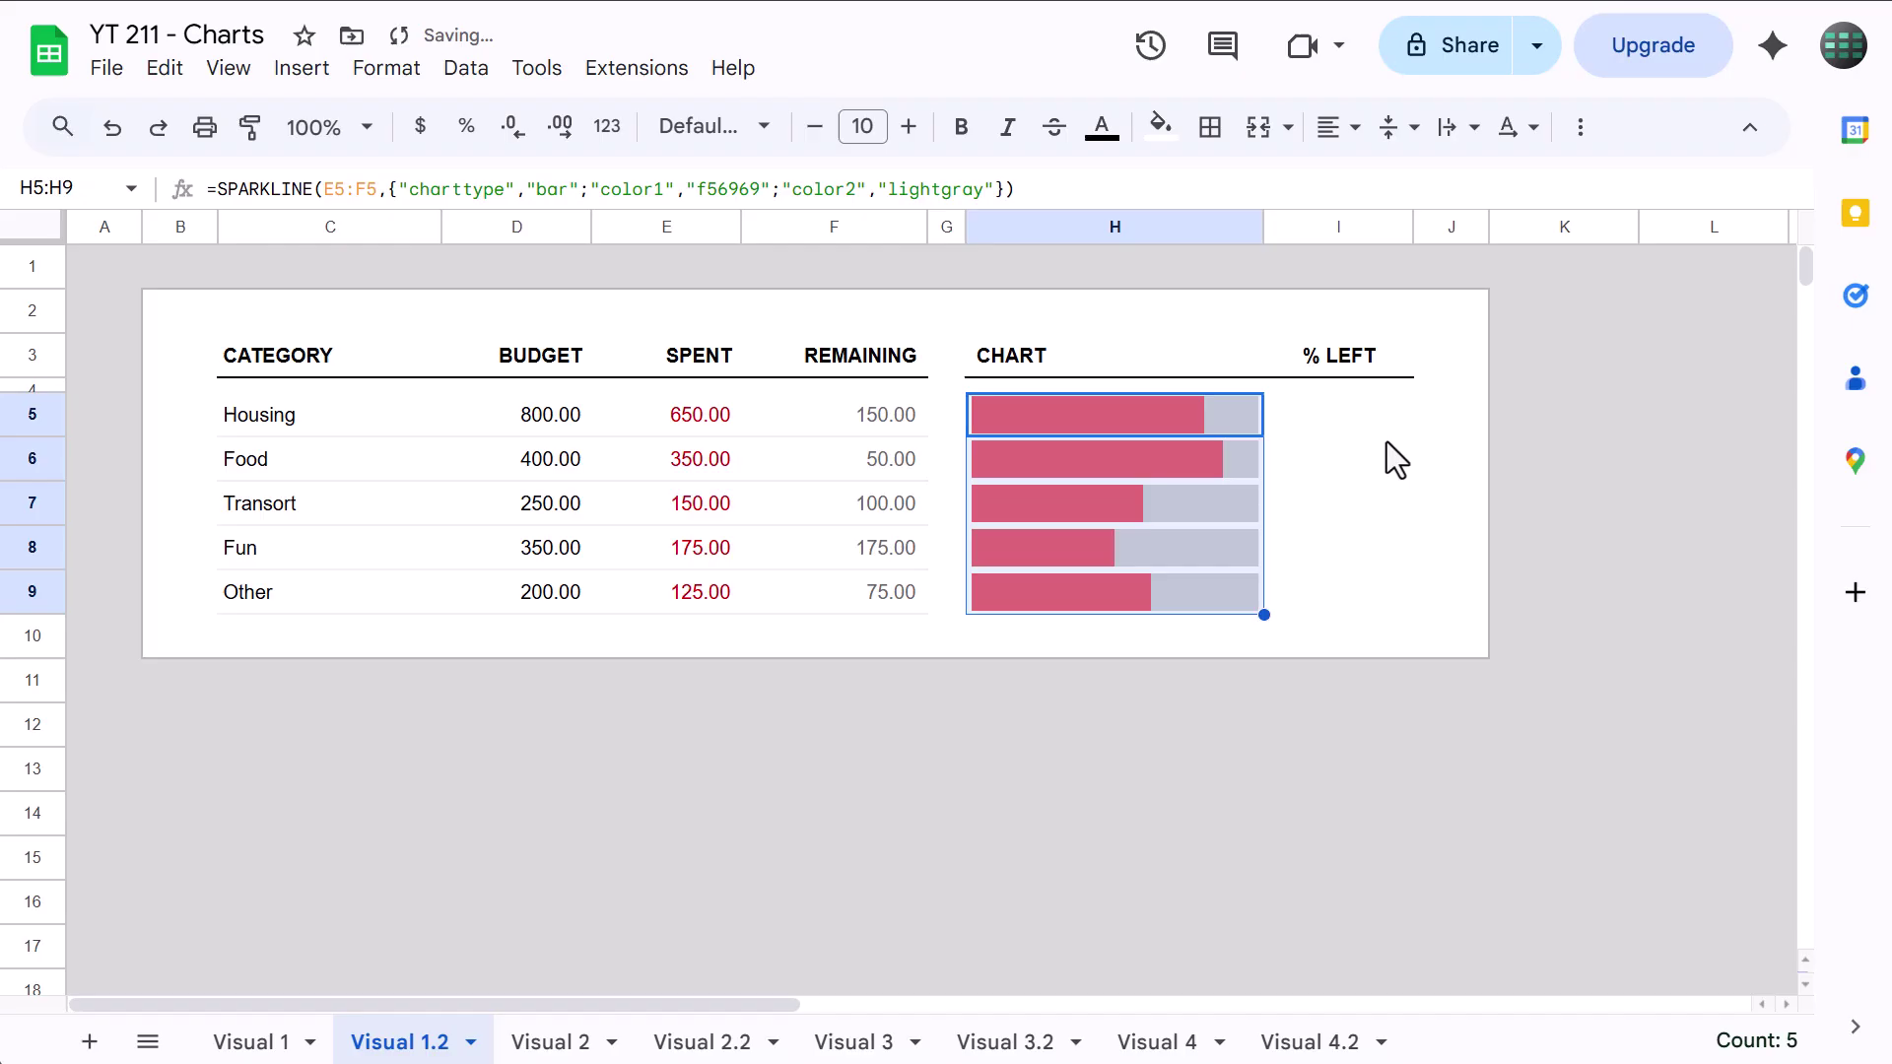
# Enter =F5/D5 in Housing's % LEFT cell I5.
pyautogui.click(1338, 405)
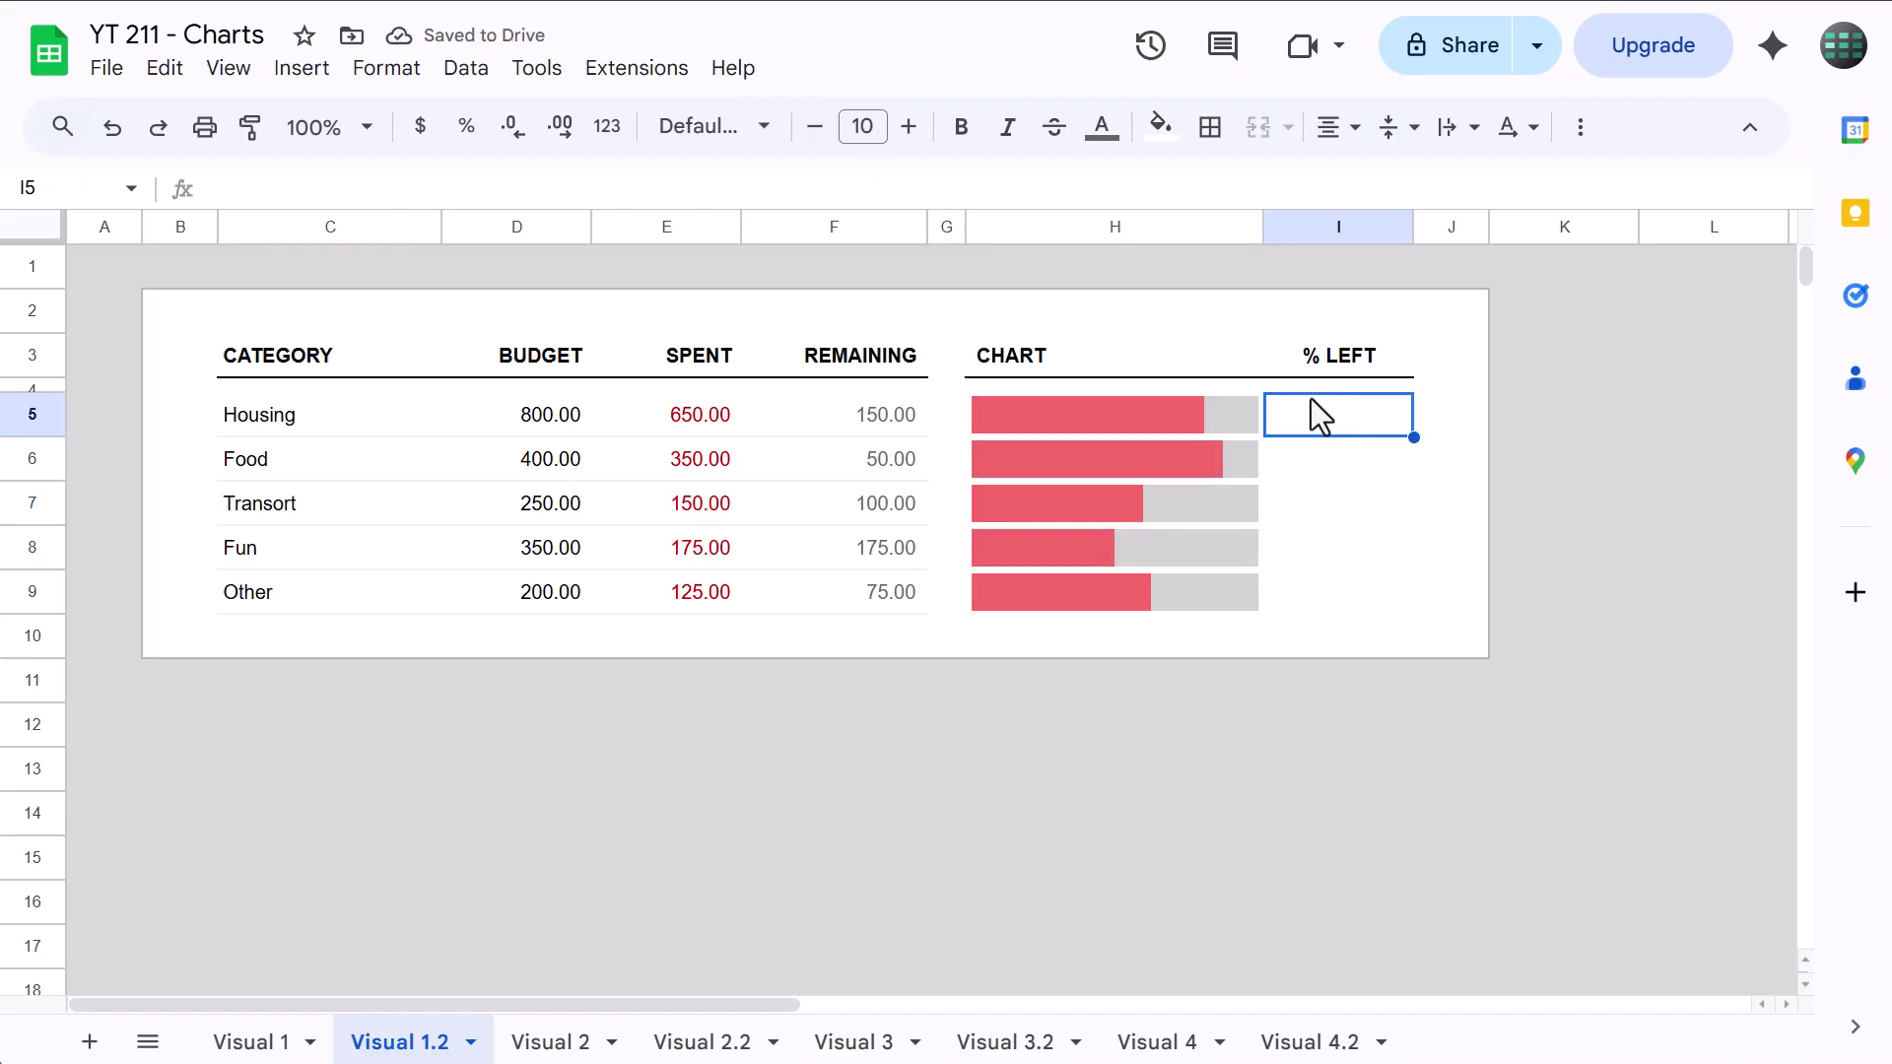
pyautogui.write('=')
pyautogui.click(851, 421)
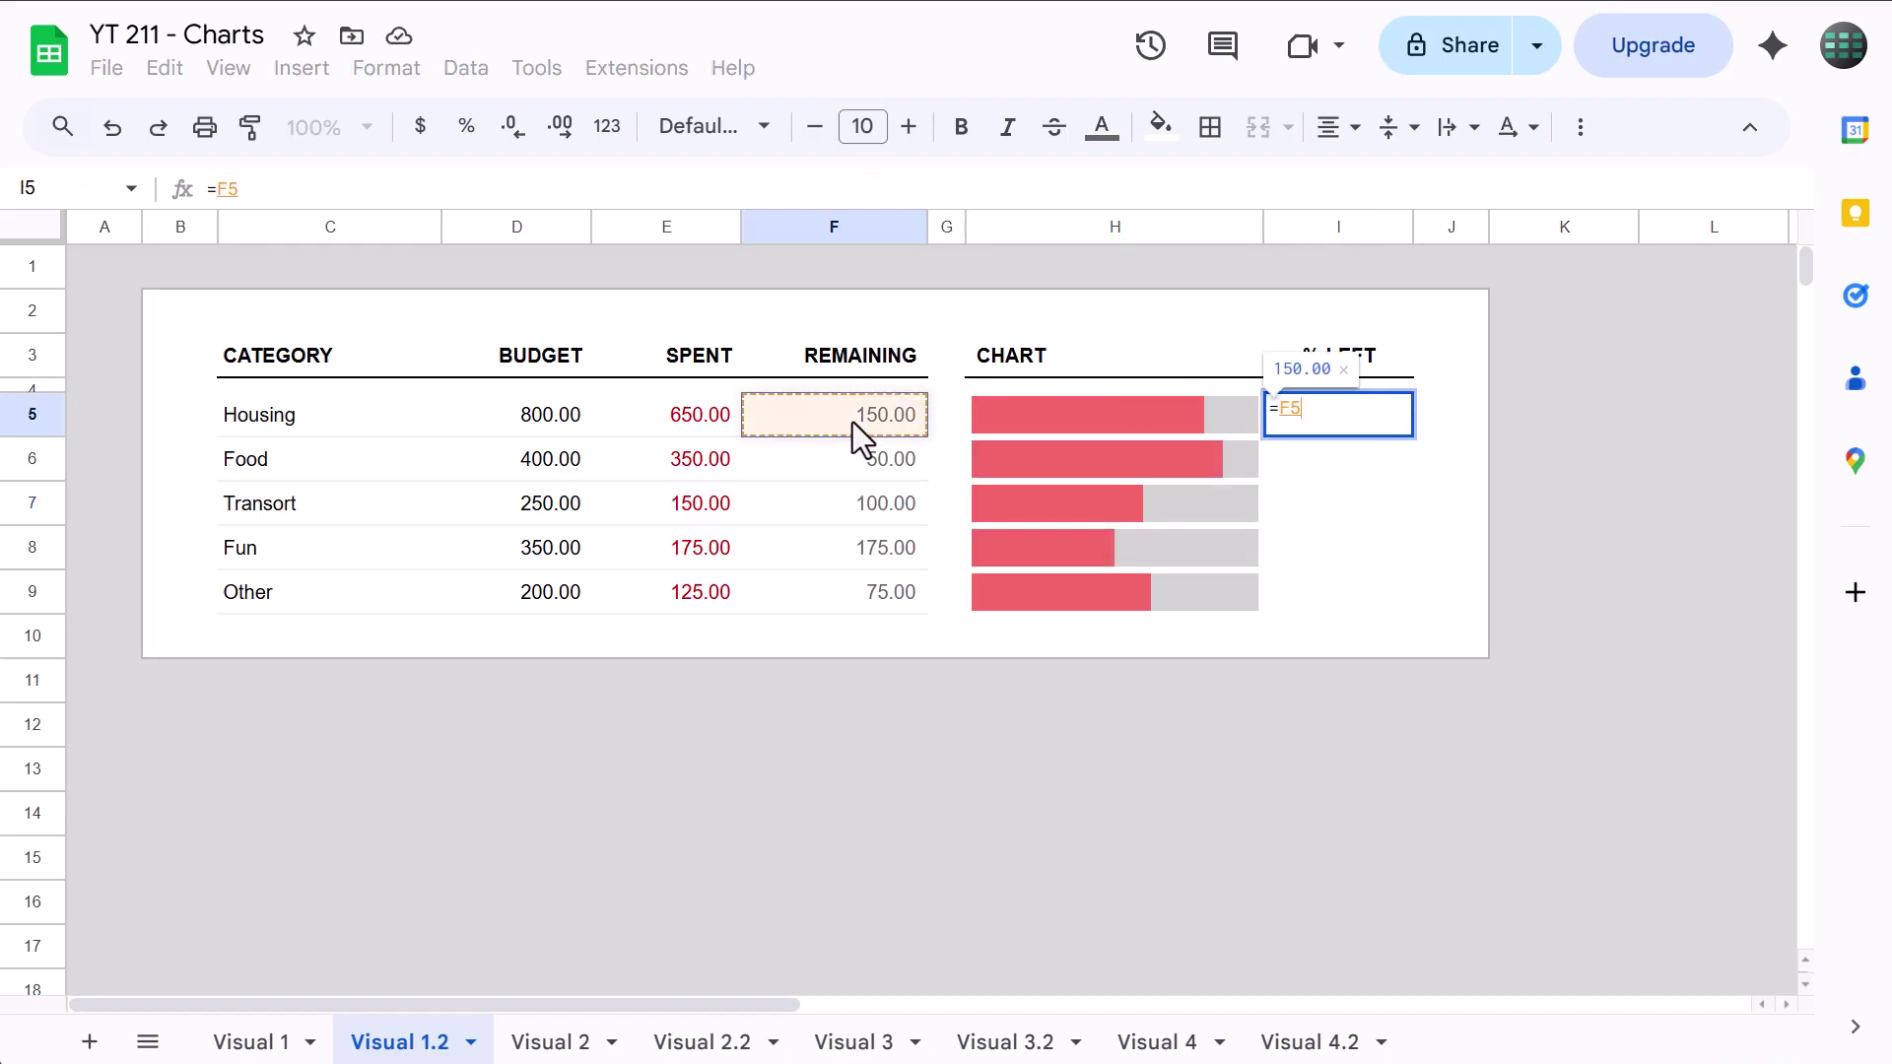
pyautogui.write('/')
pyautogui.click(576, 425)
pyautogui.press('Return')
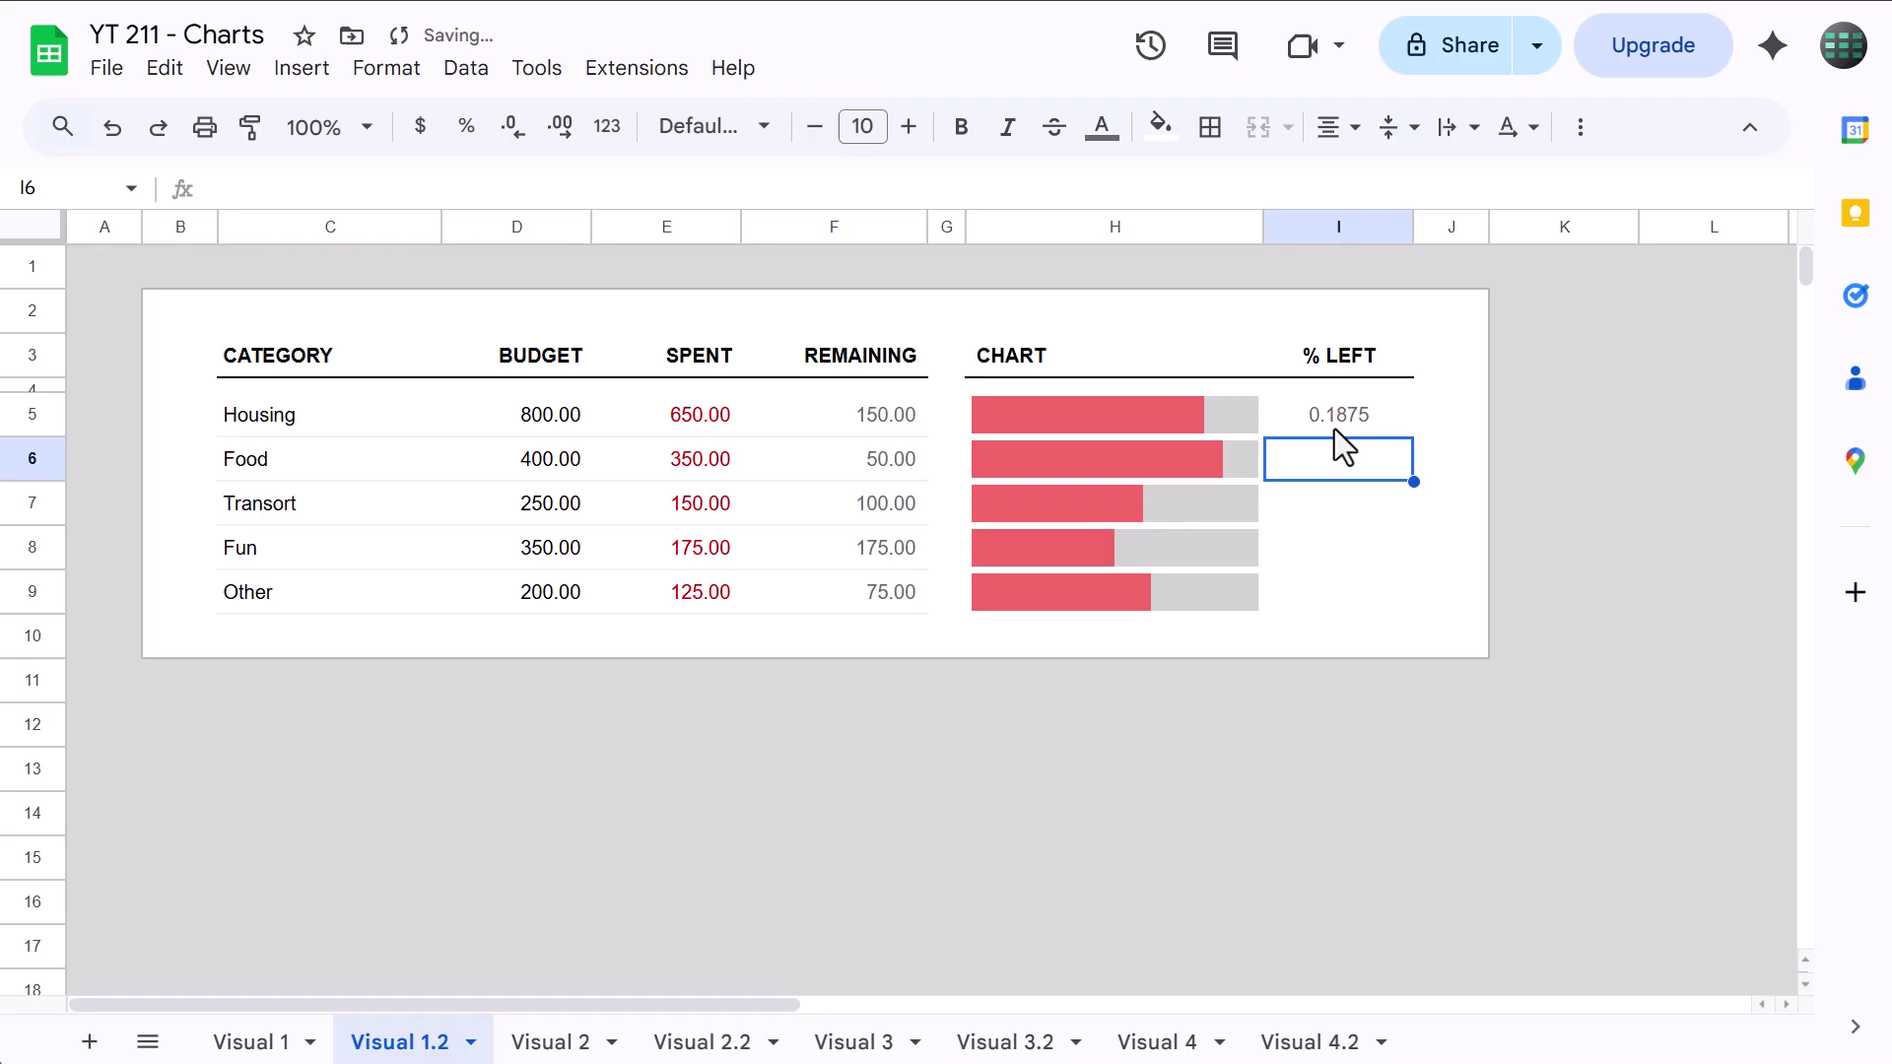
# Format I5 as a percentage, fill it down to I9, then open Visual 2.
pyautogui.click(1368, 416)
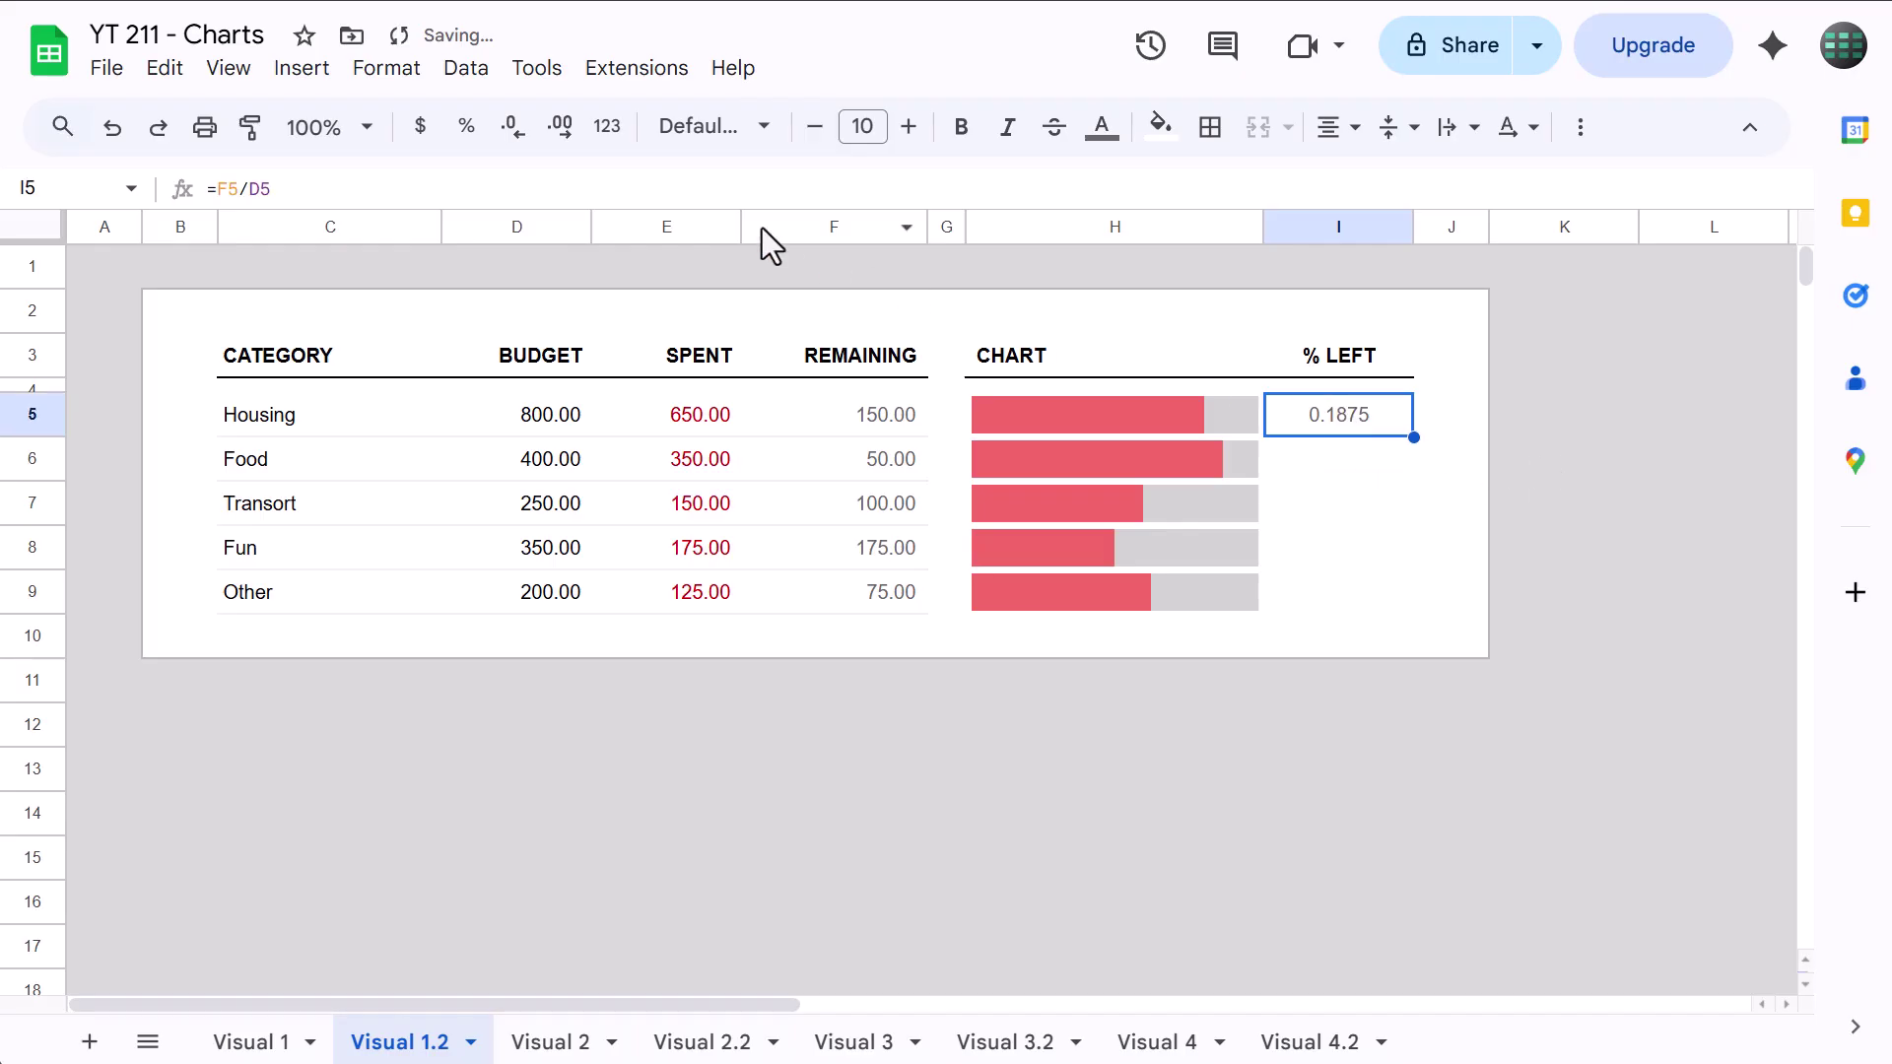
pyautogui.click(466, 143)
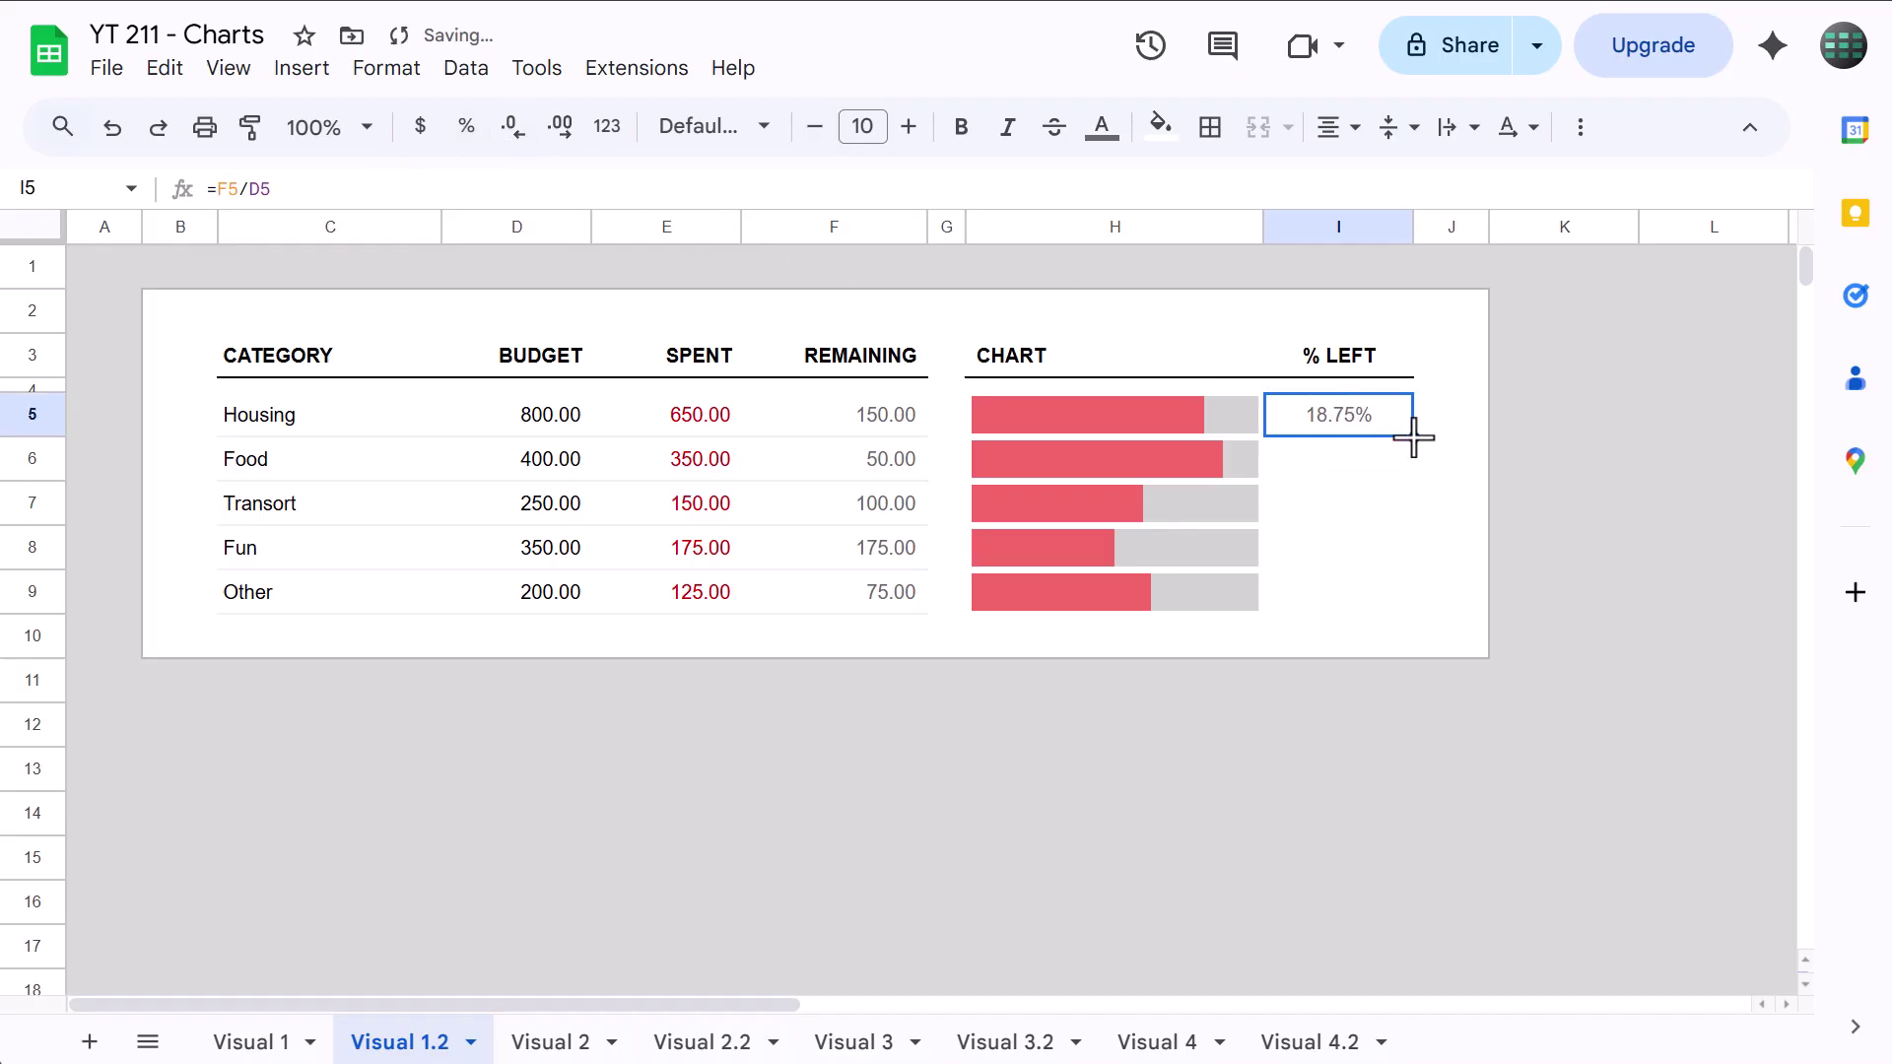
pyautogui.moveTo(1414, 436); pyautogui.dragTo(1406, 591)
pyautogui.click(1061, 700)
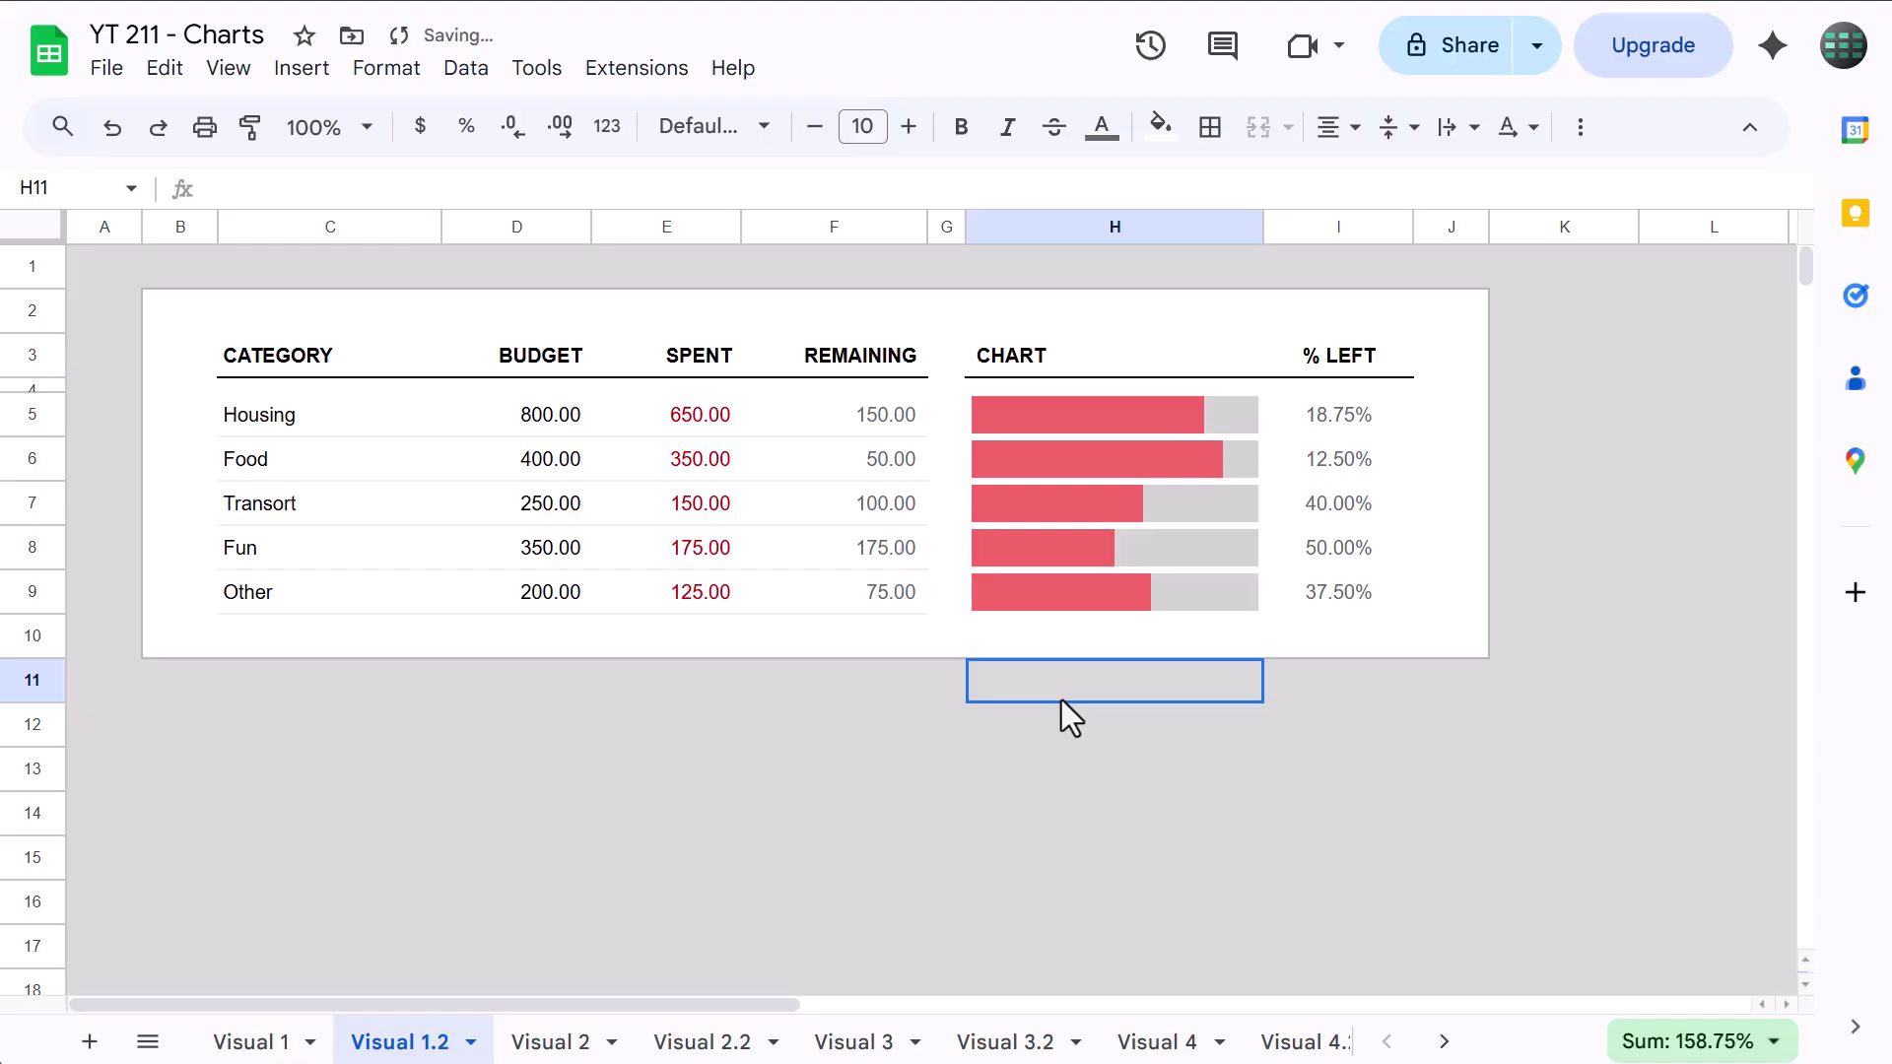
pyautogui.click(1074, 729)
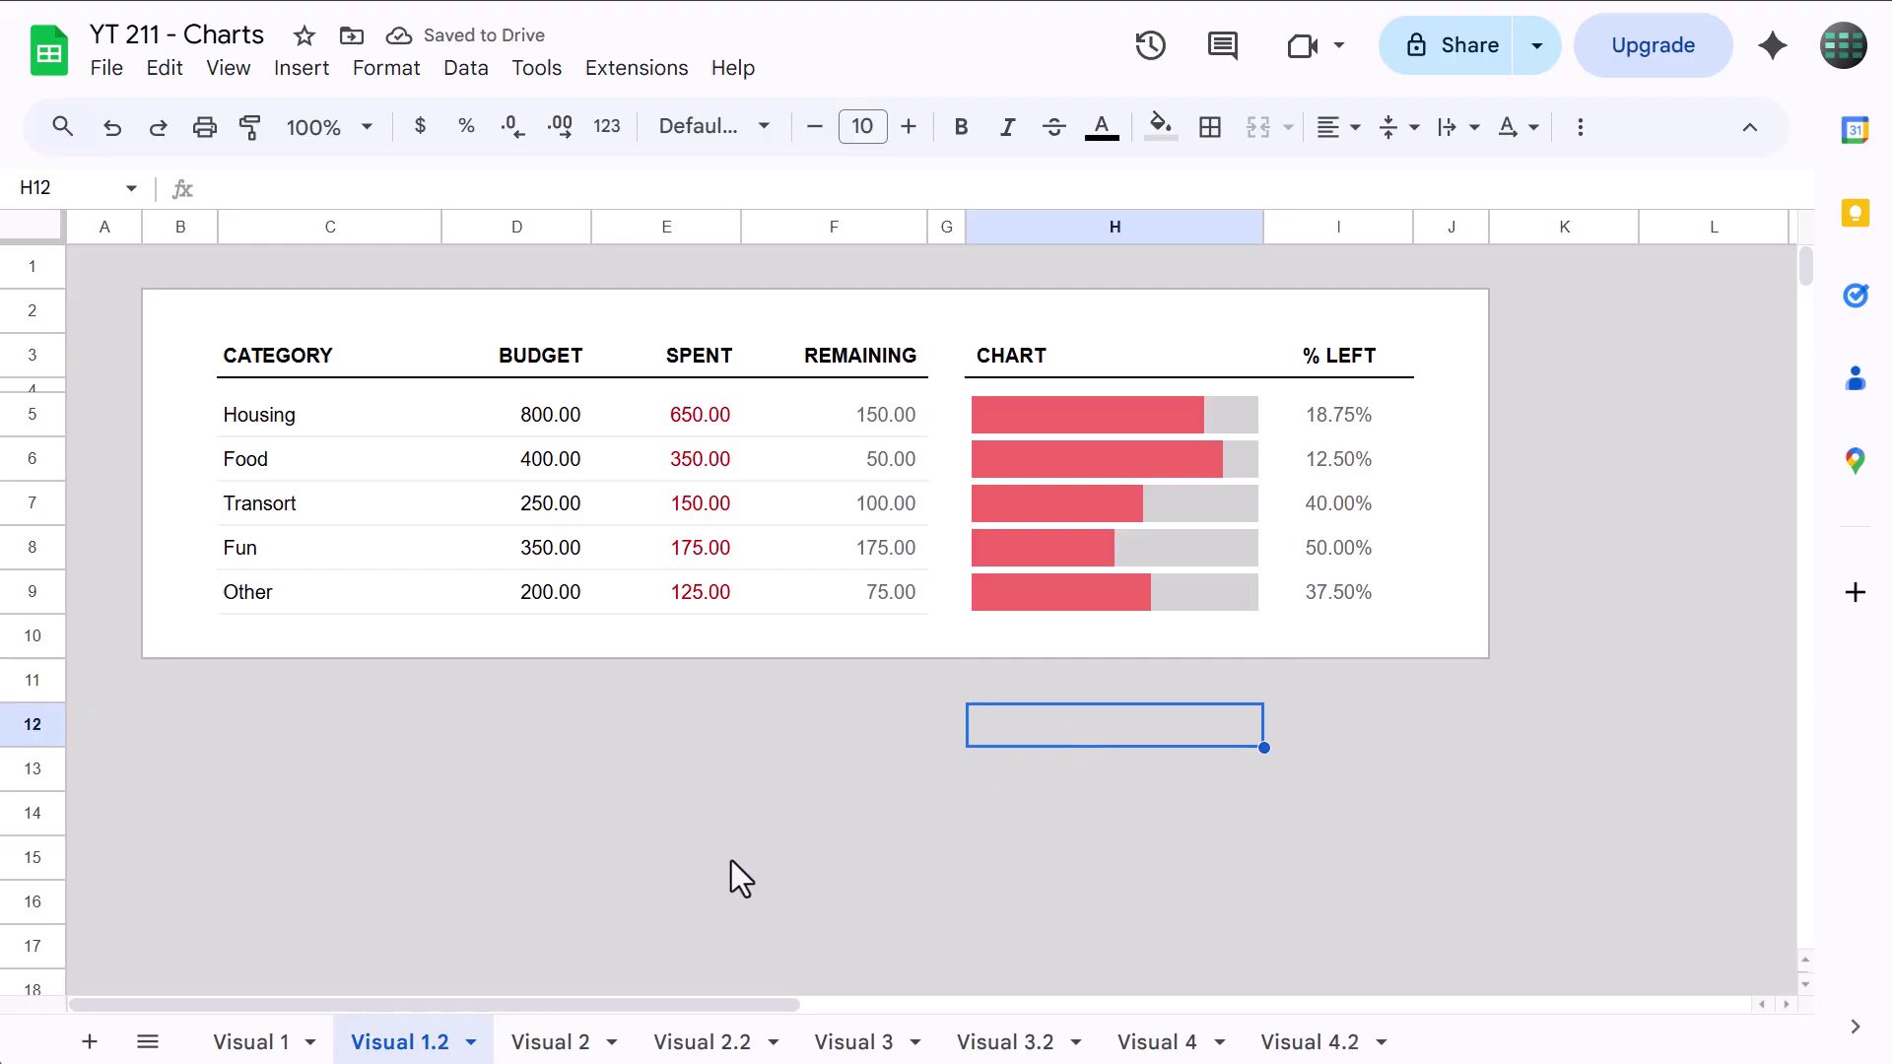
pyautogui.click(555, 1042)
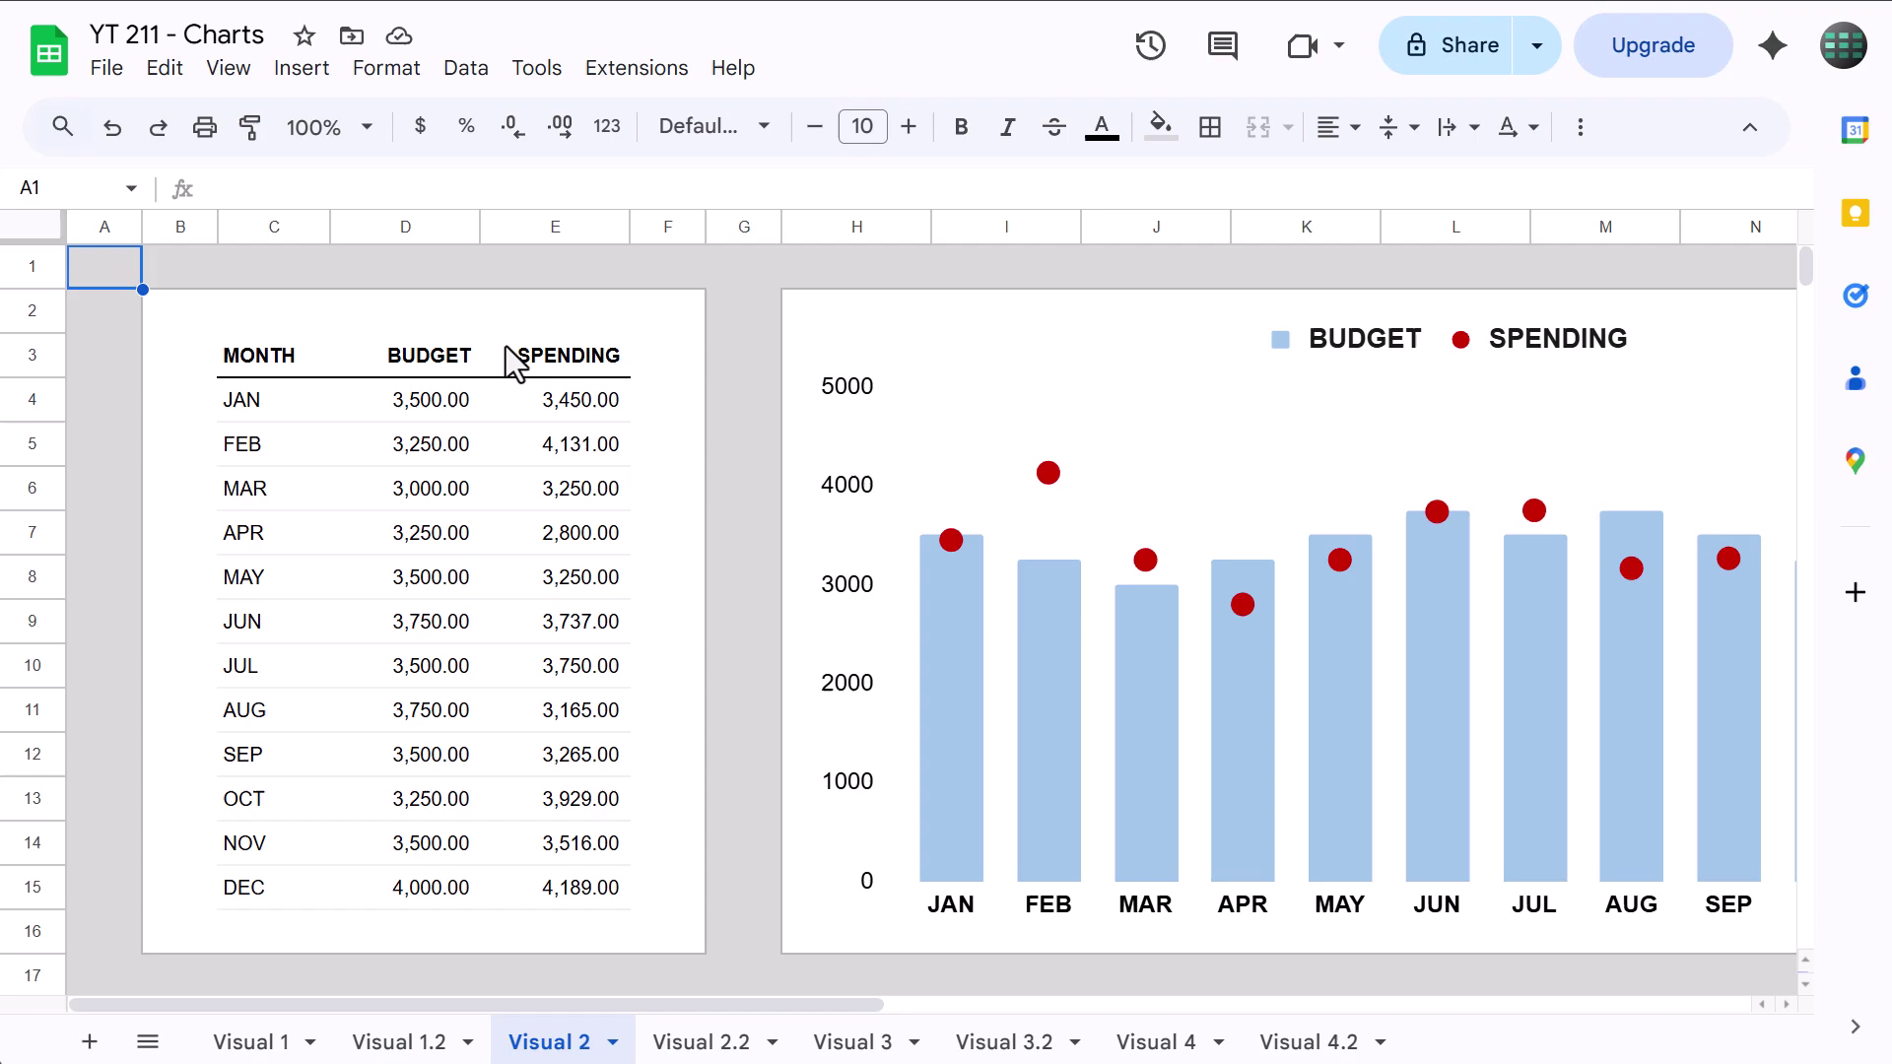
# Set the Visual 2 sheet zoom to 75%.
pyautogui.click(367, 130)
pyautogui.click(344, 240)
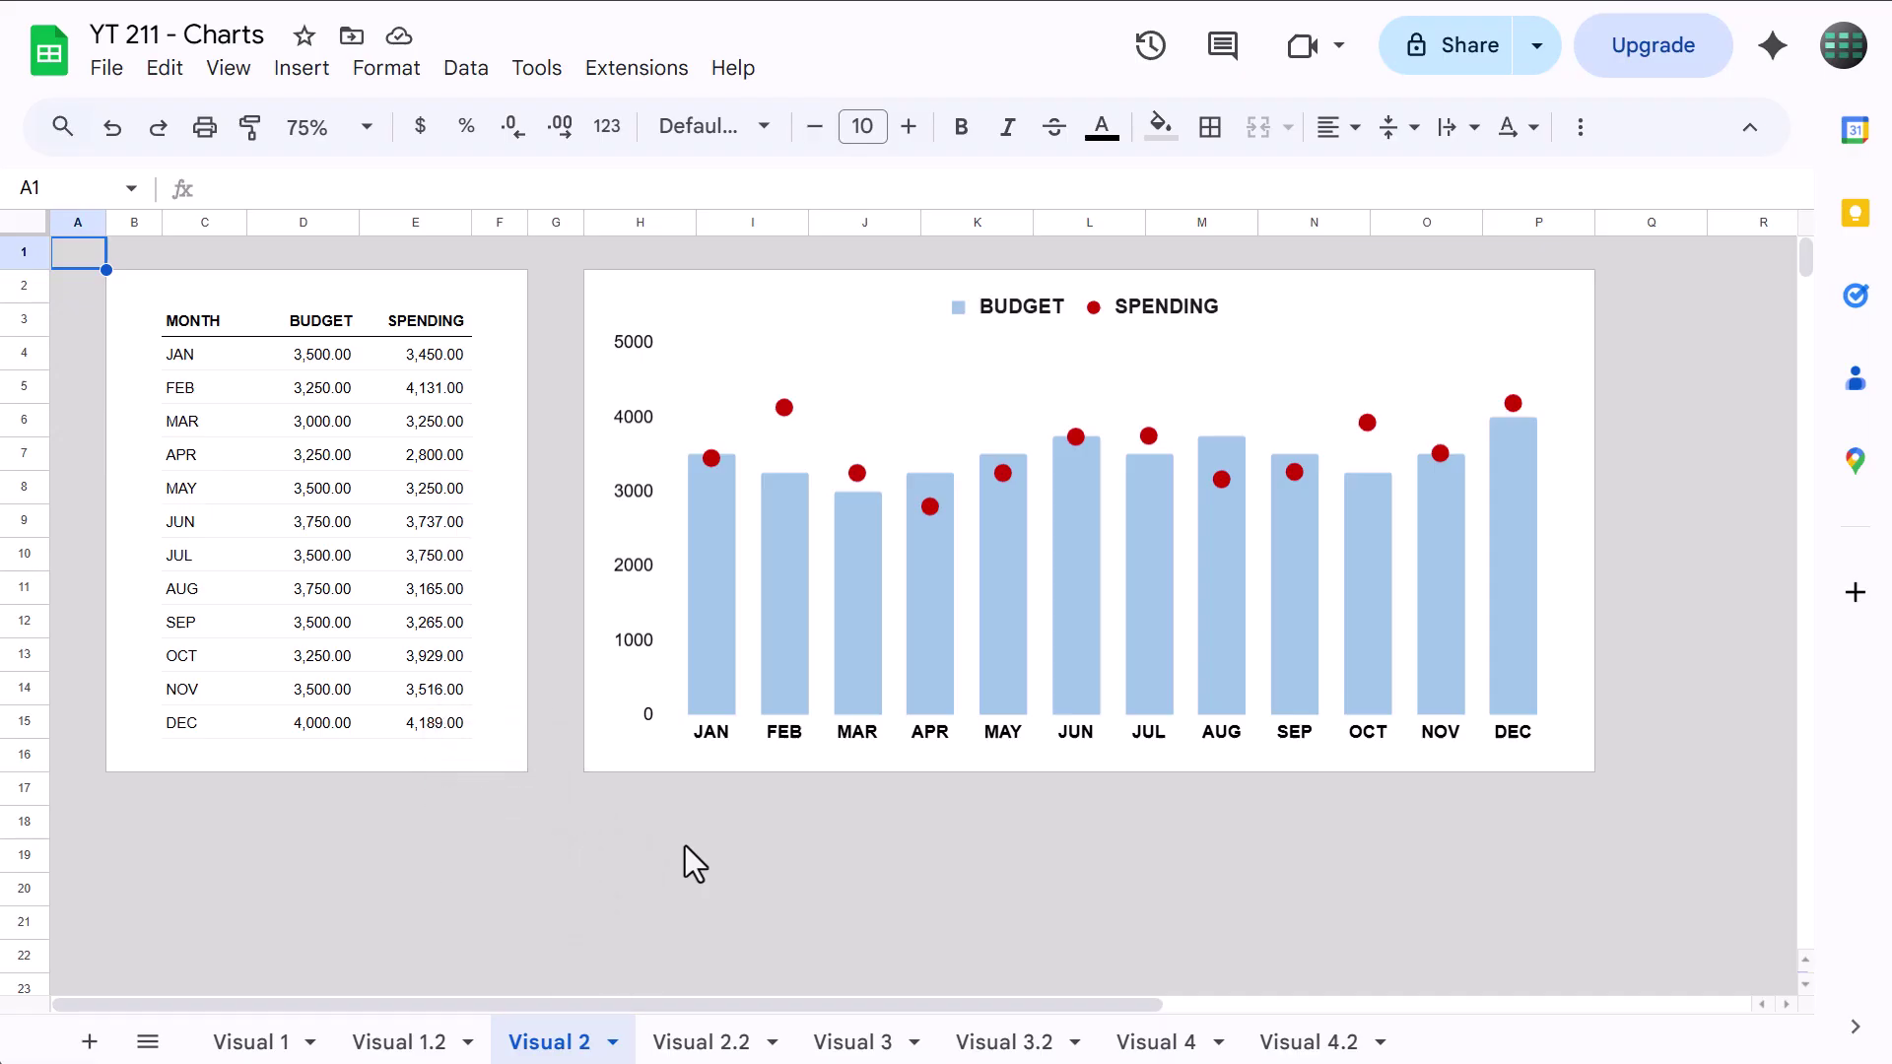
# On Visual 2.2, insert a chart from the monthly table C3:E15.
pyautogui.click(691, 1040)
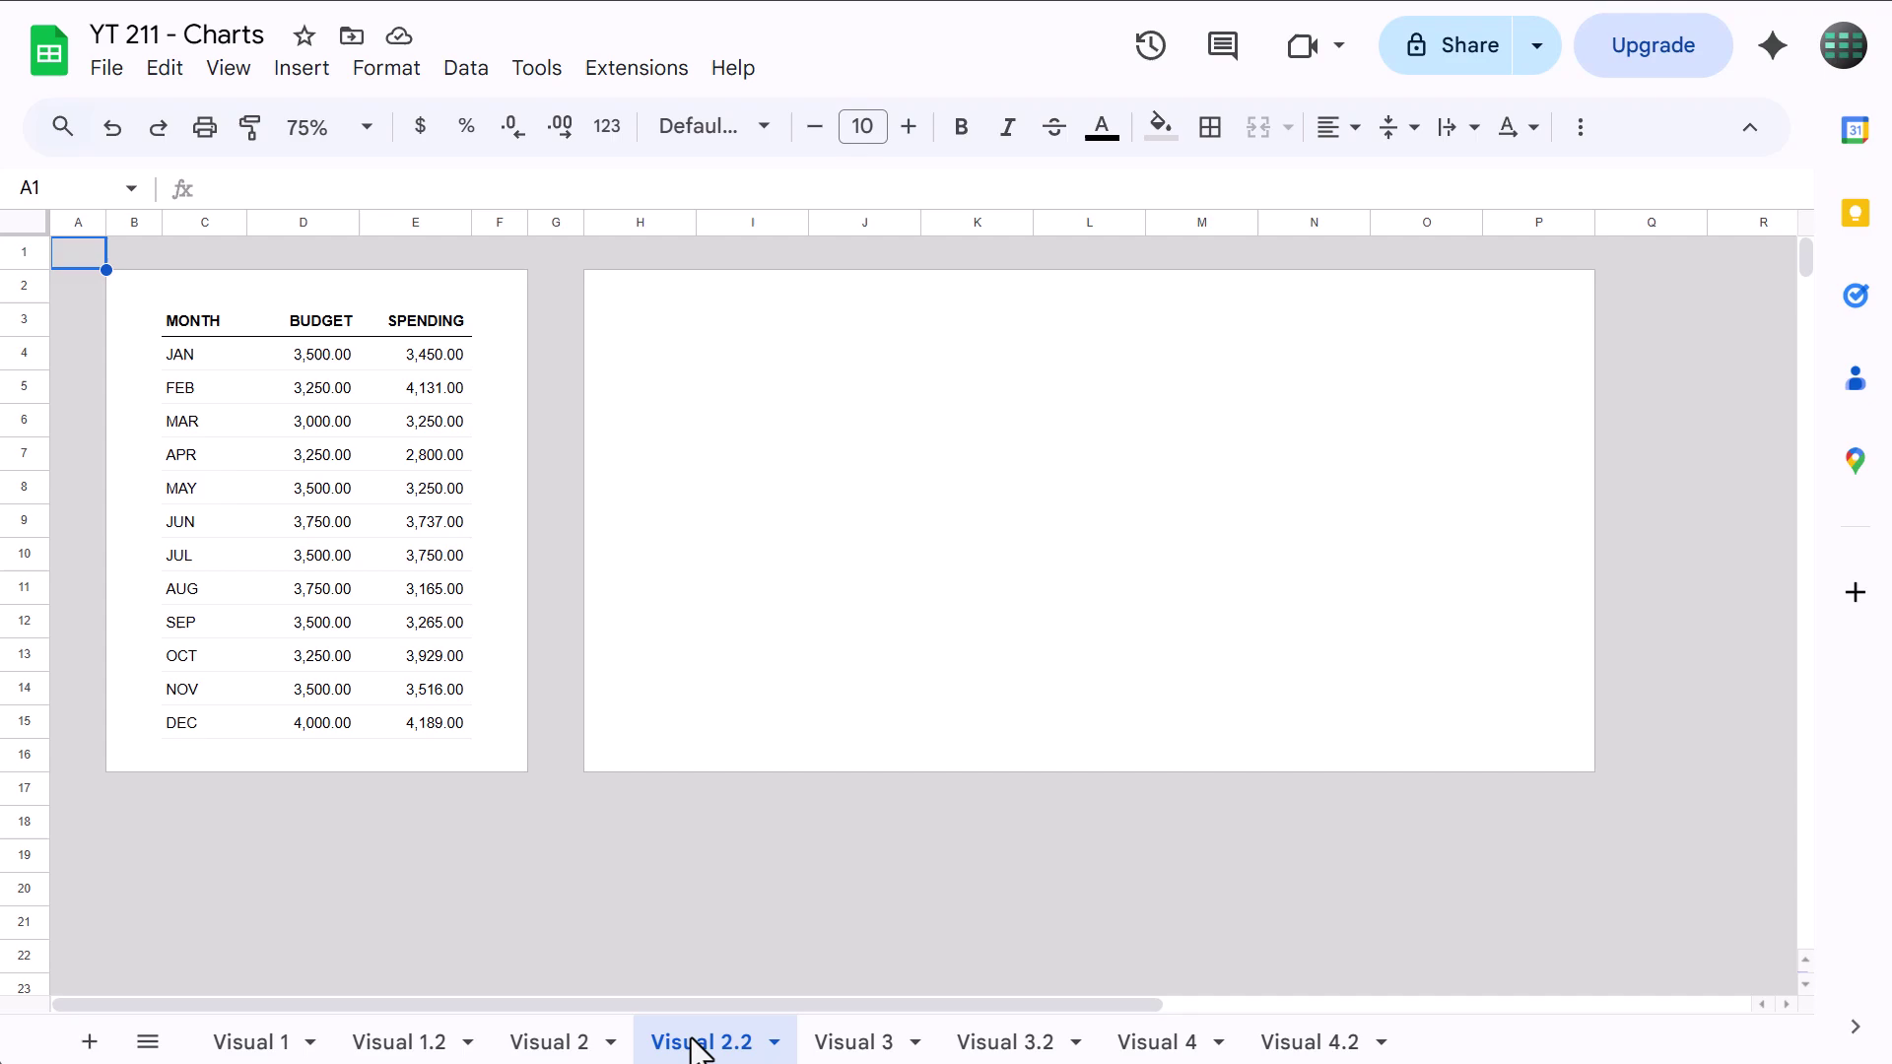
pyautogui.moveTo(289, 318); pyautogui.dragTo(366, 727)
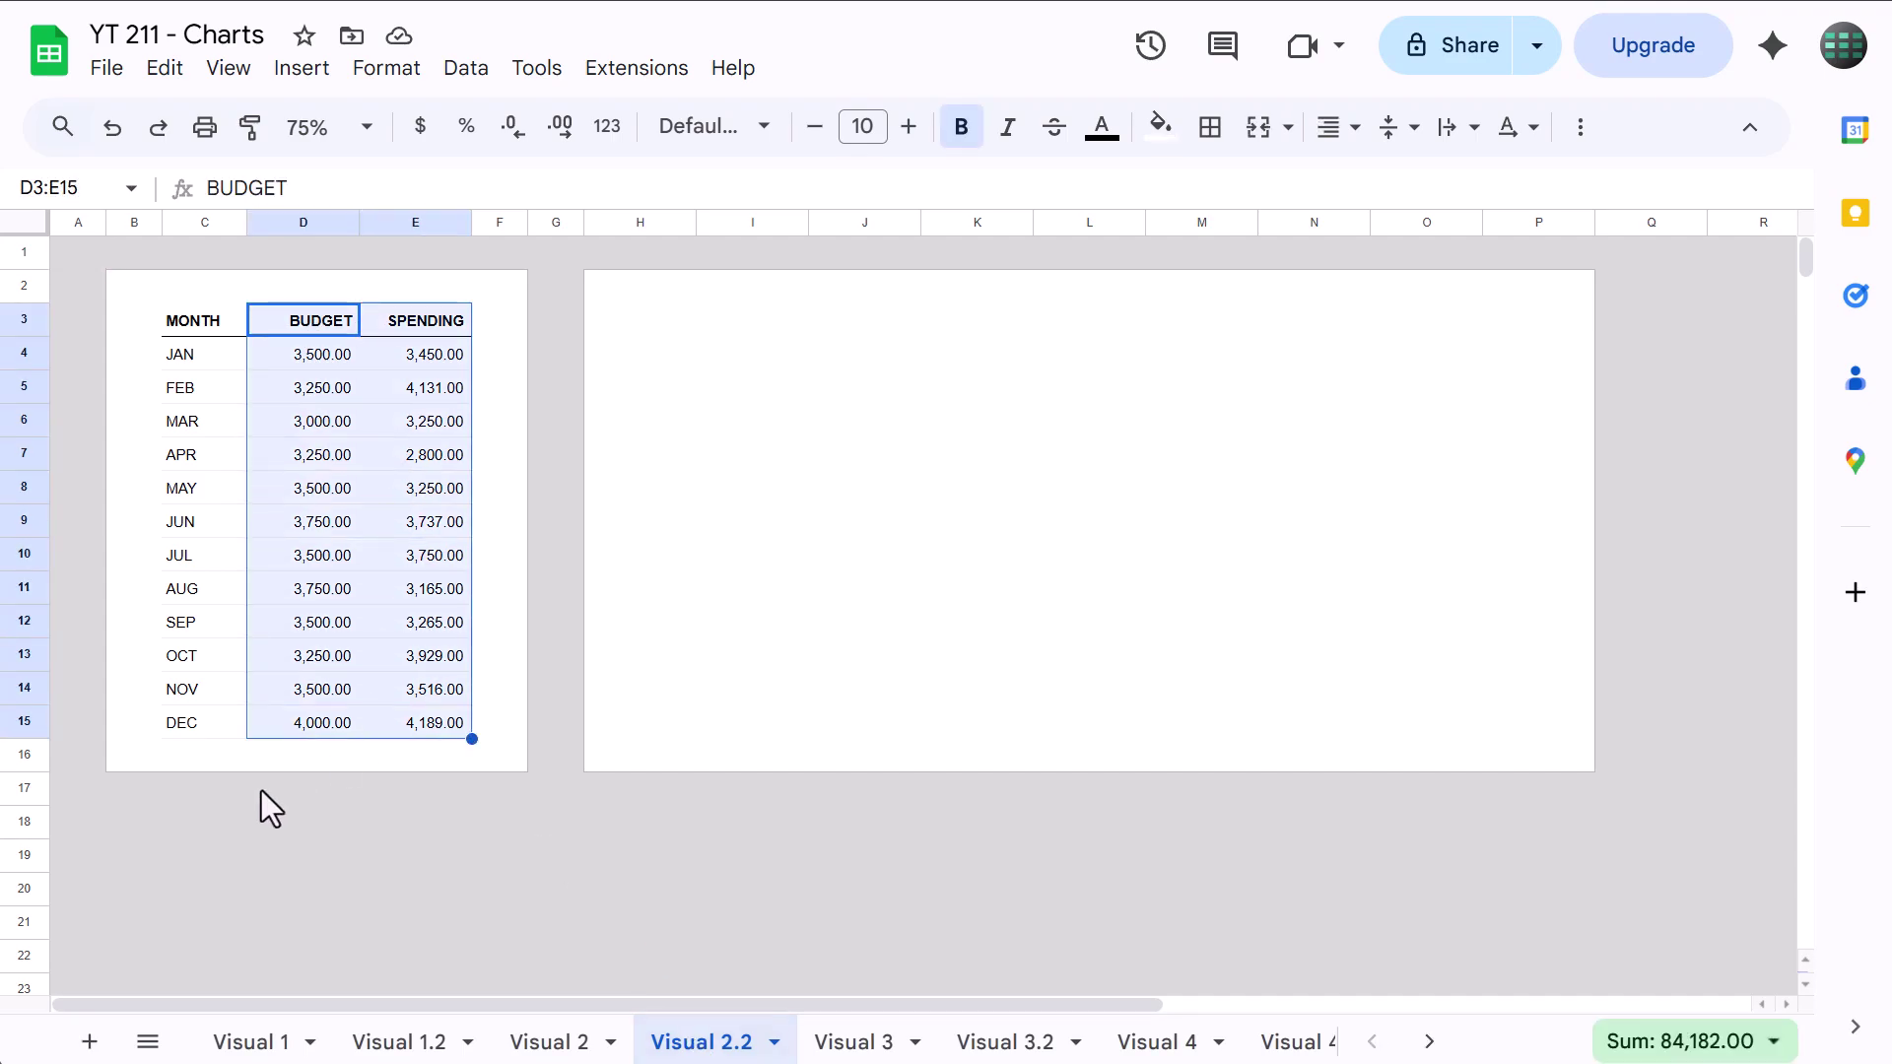
pyautogui.click(211, 825)
pyautogui.moveTo(193, 319); pyautogui.dragTo(414, 722)
pyautogui.click(306, 69)
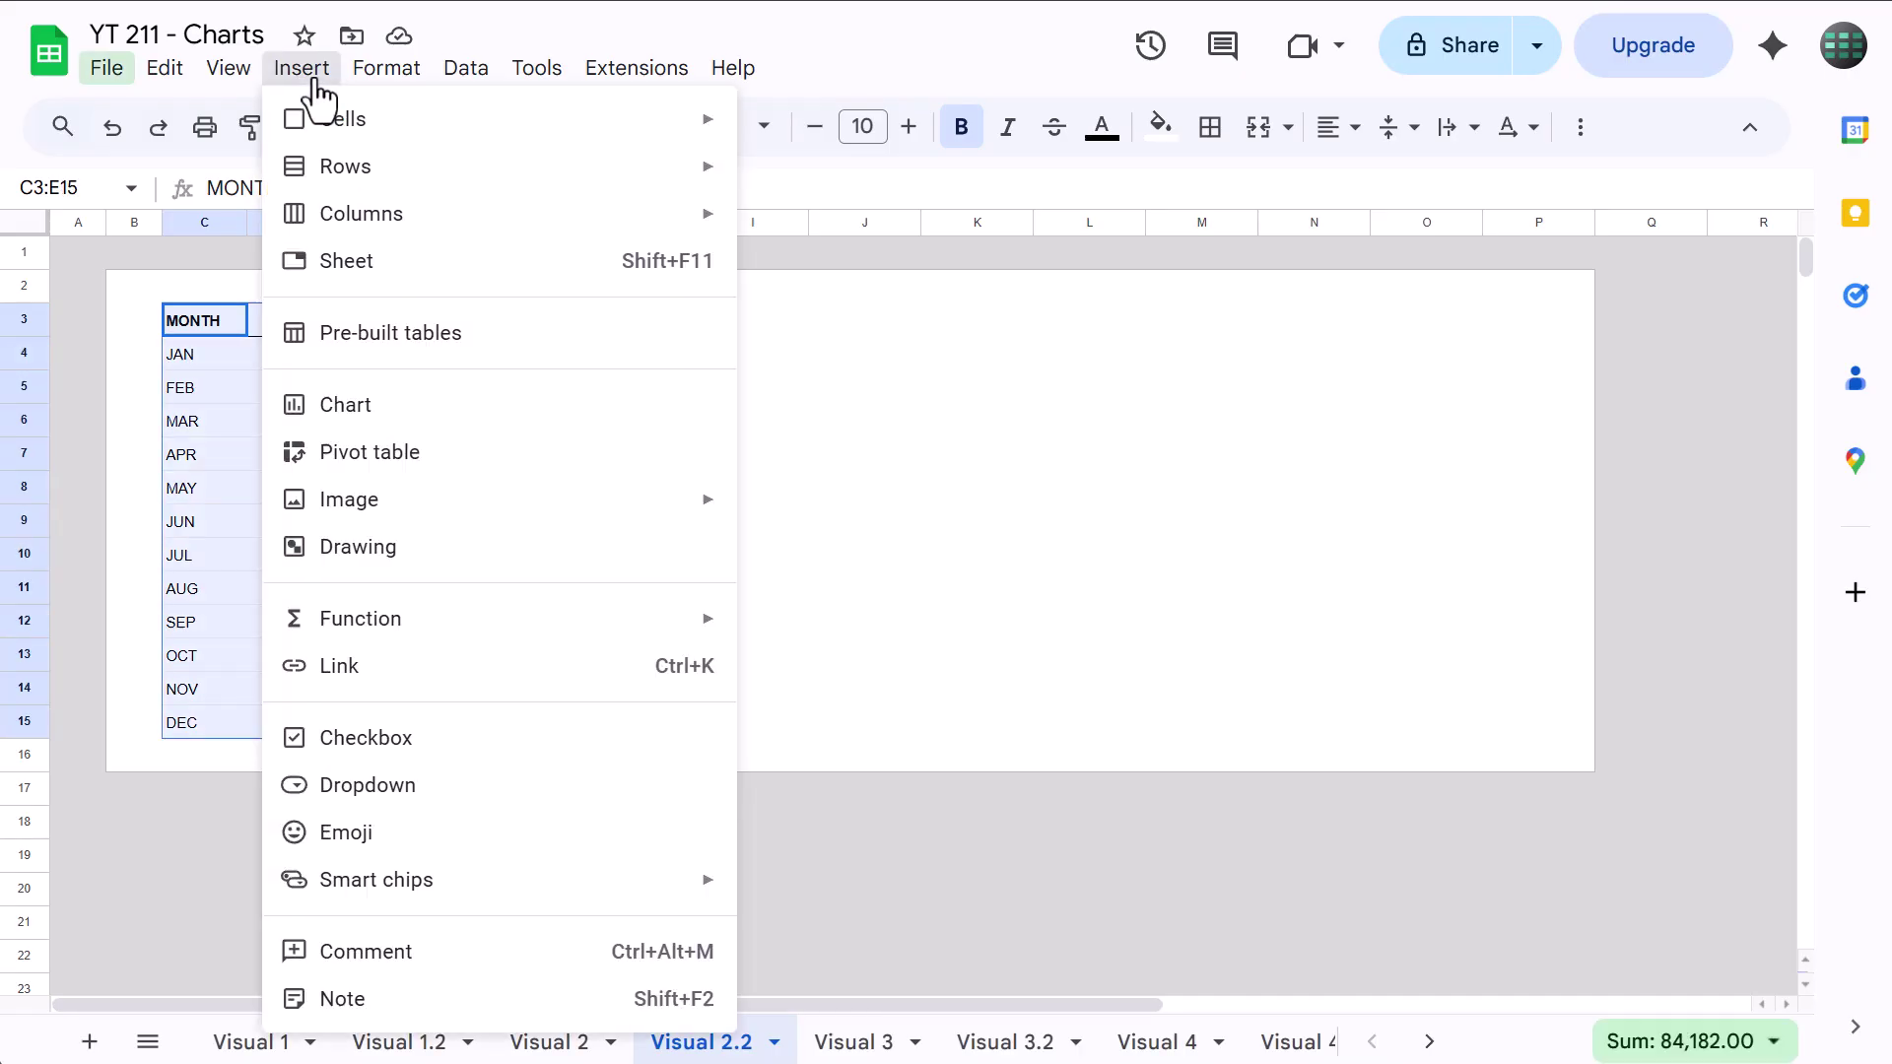
pyautogui.click(392, 414)
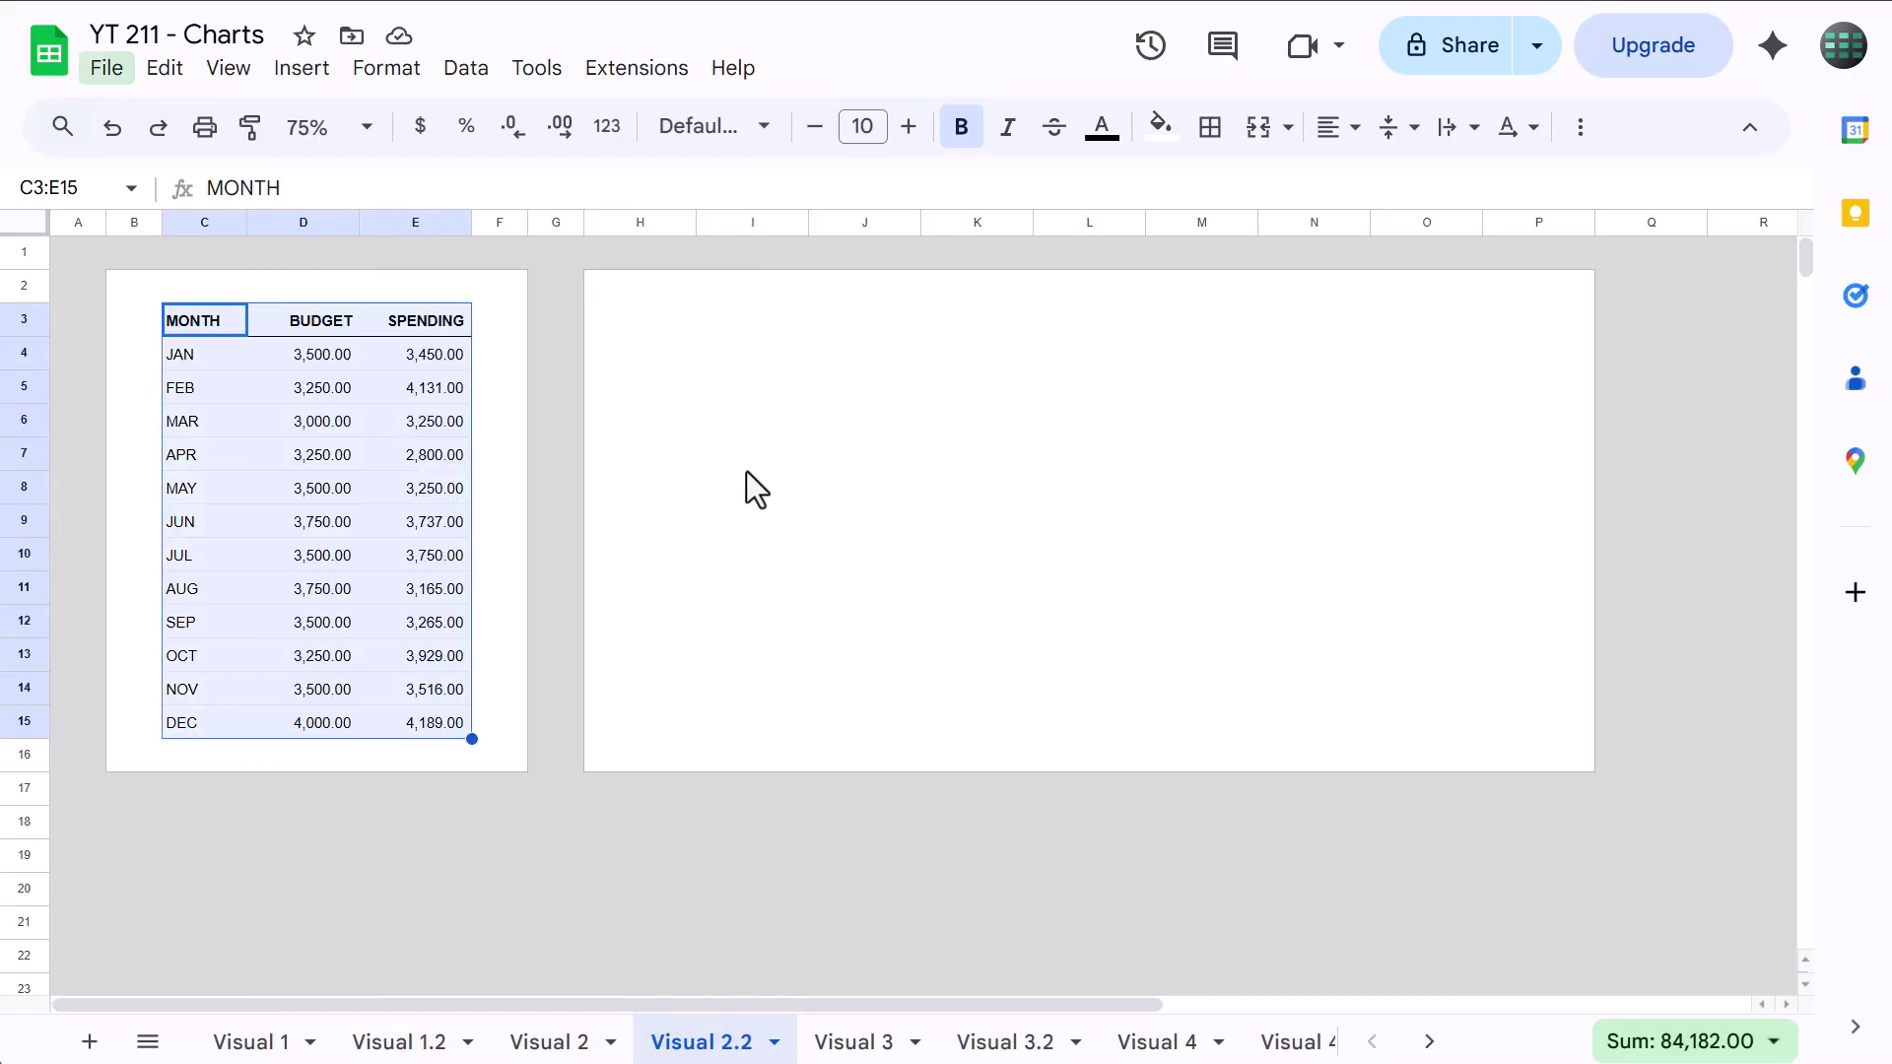
# Move the chart onto the white panel and enlarge it to fill it.
pyautogui.moveTo(779, 365); pyautogui.dragTo(1136, 309)
pyautogui.hscroll(4, 1103, 698)
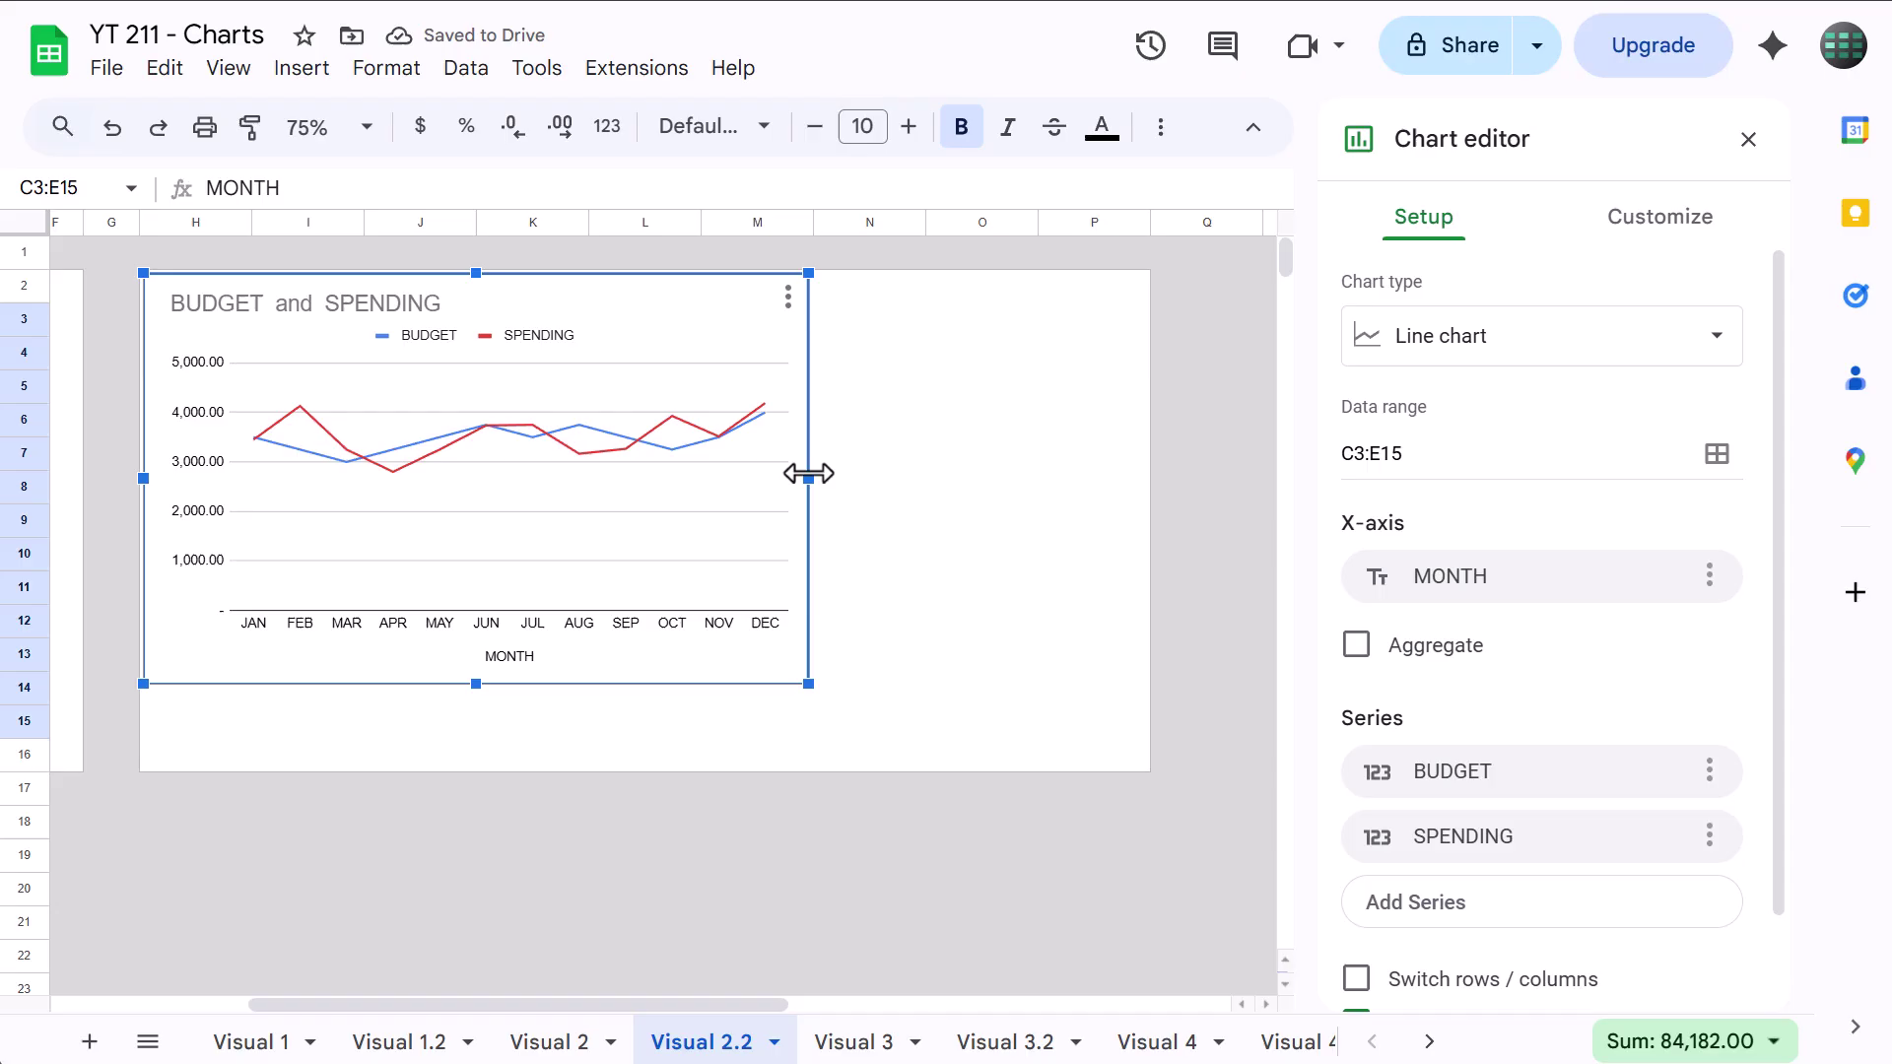
pyautogui.moveTo(807, 478); pyautogui.dragTo(1143, 500)
pyautogui.moveTo(642, 683); pyautogui.dragTo(641, 766)
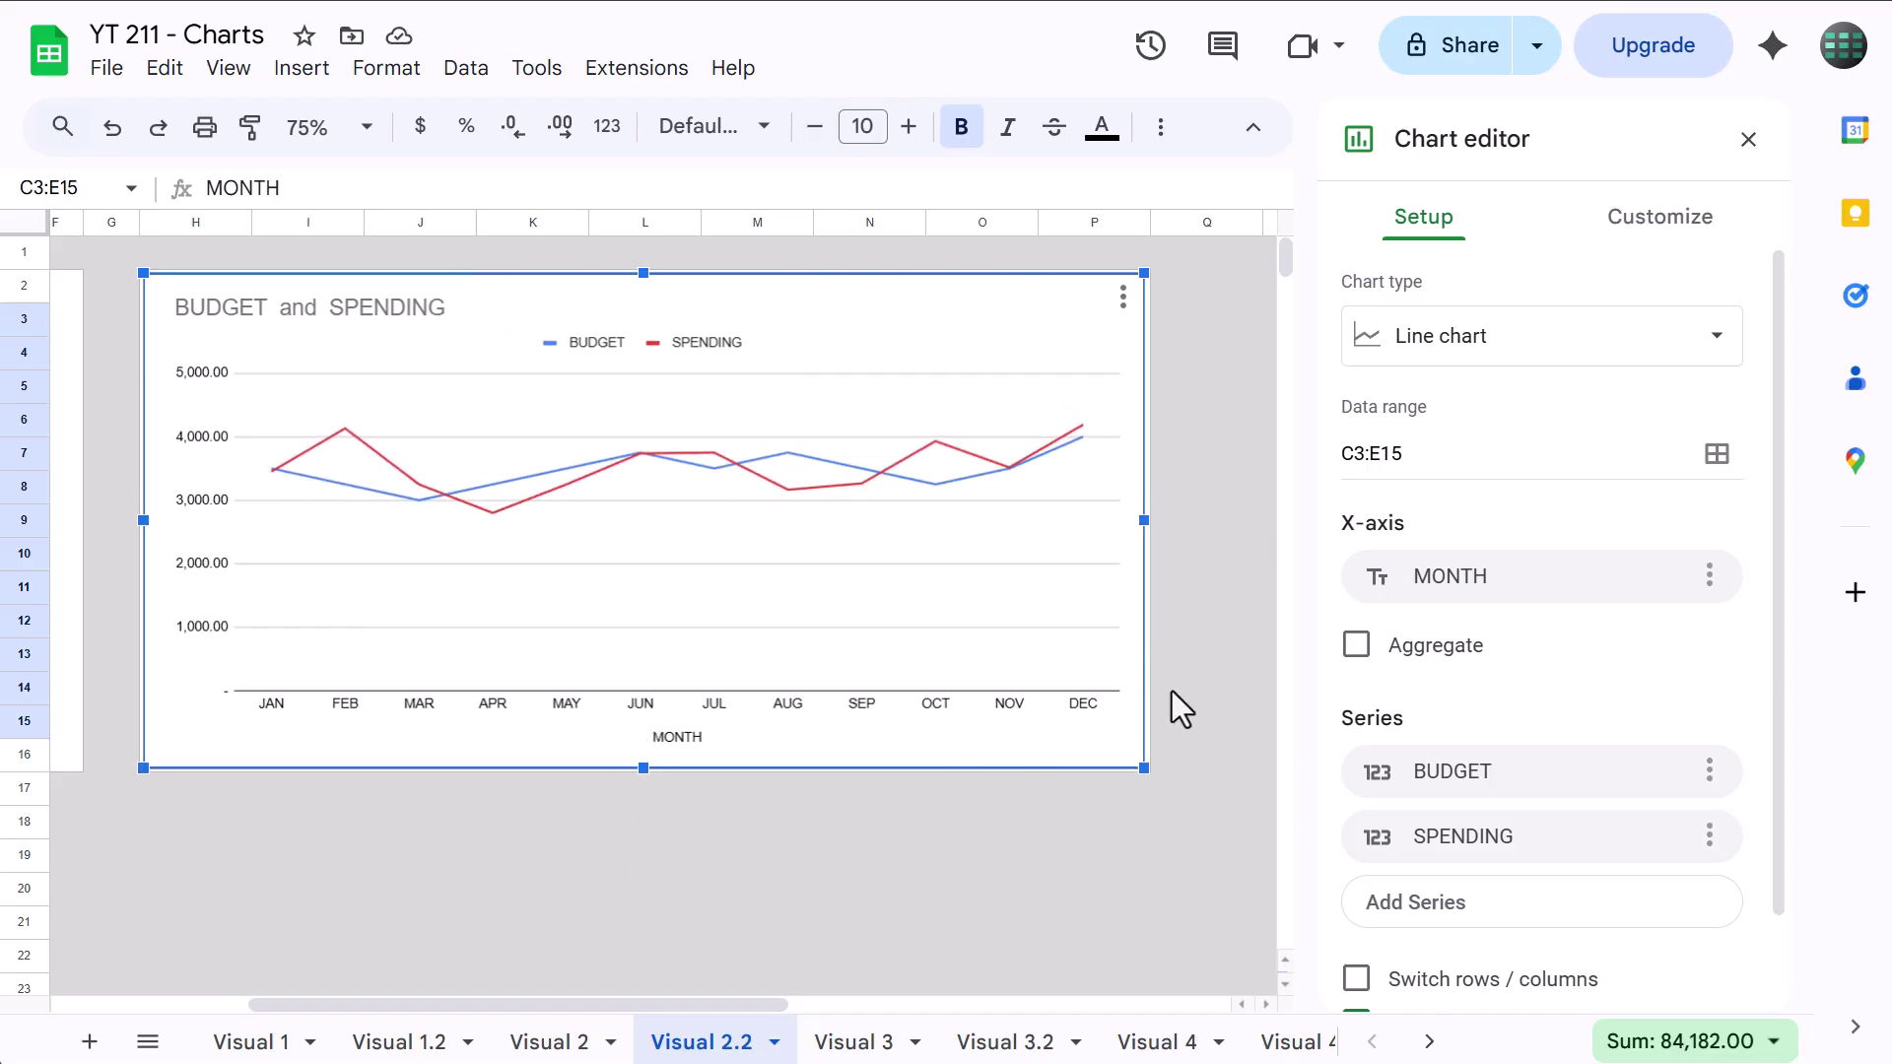
# Change the chart to a combo chart and remove its border.
pyautogui.click(1468, 365)
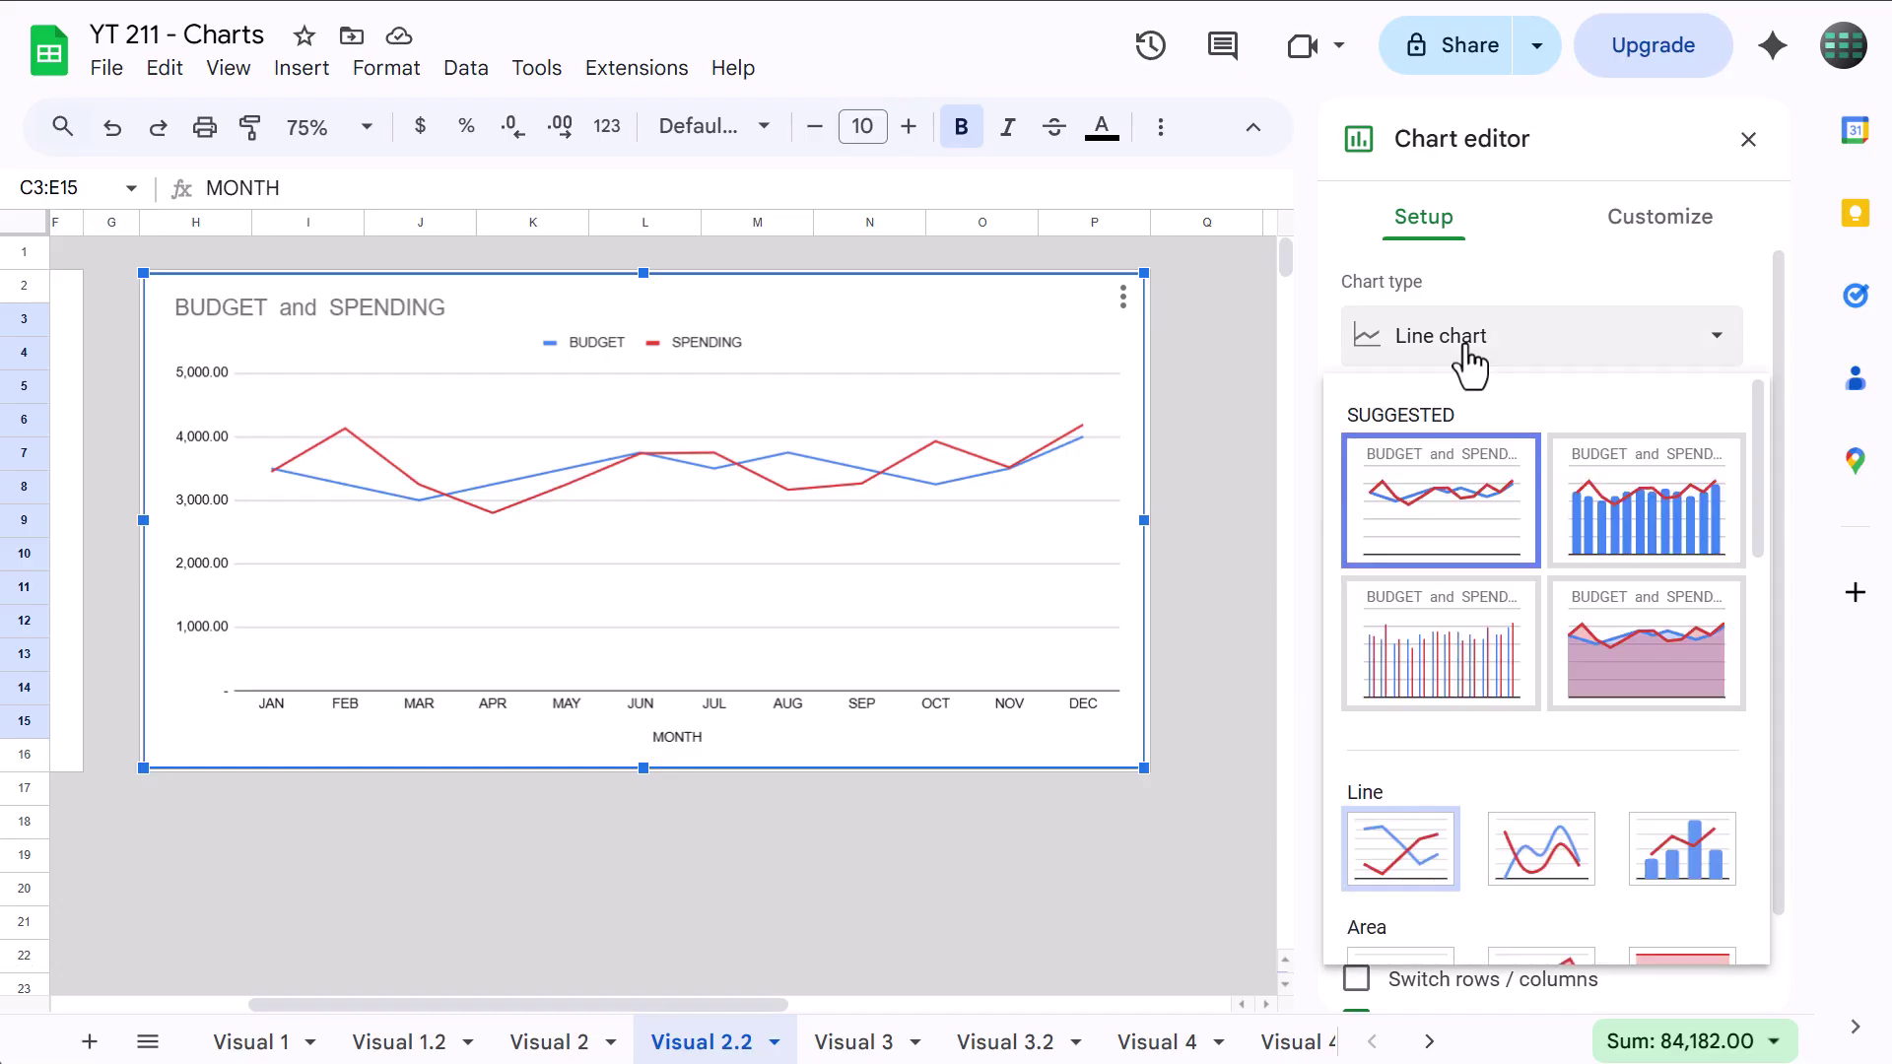
pyautogui.click(1628, 520)
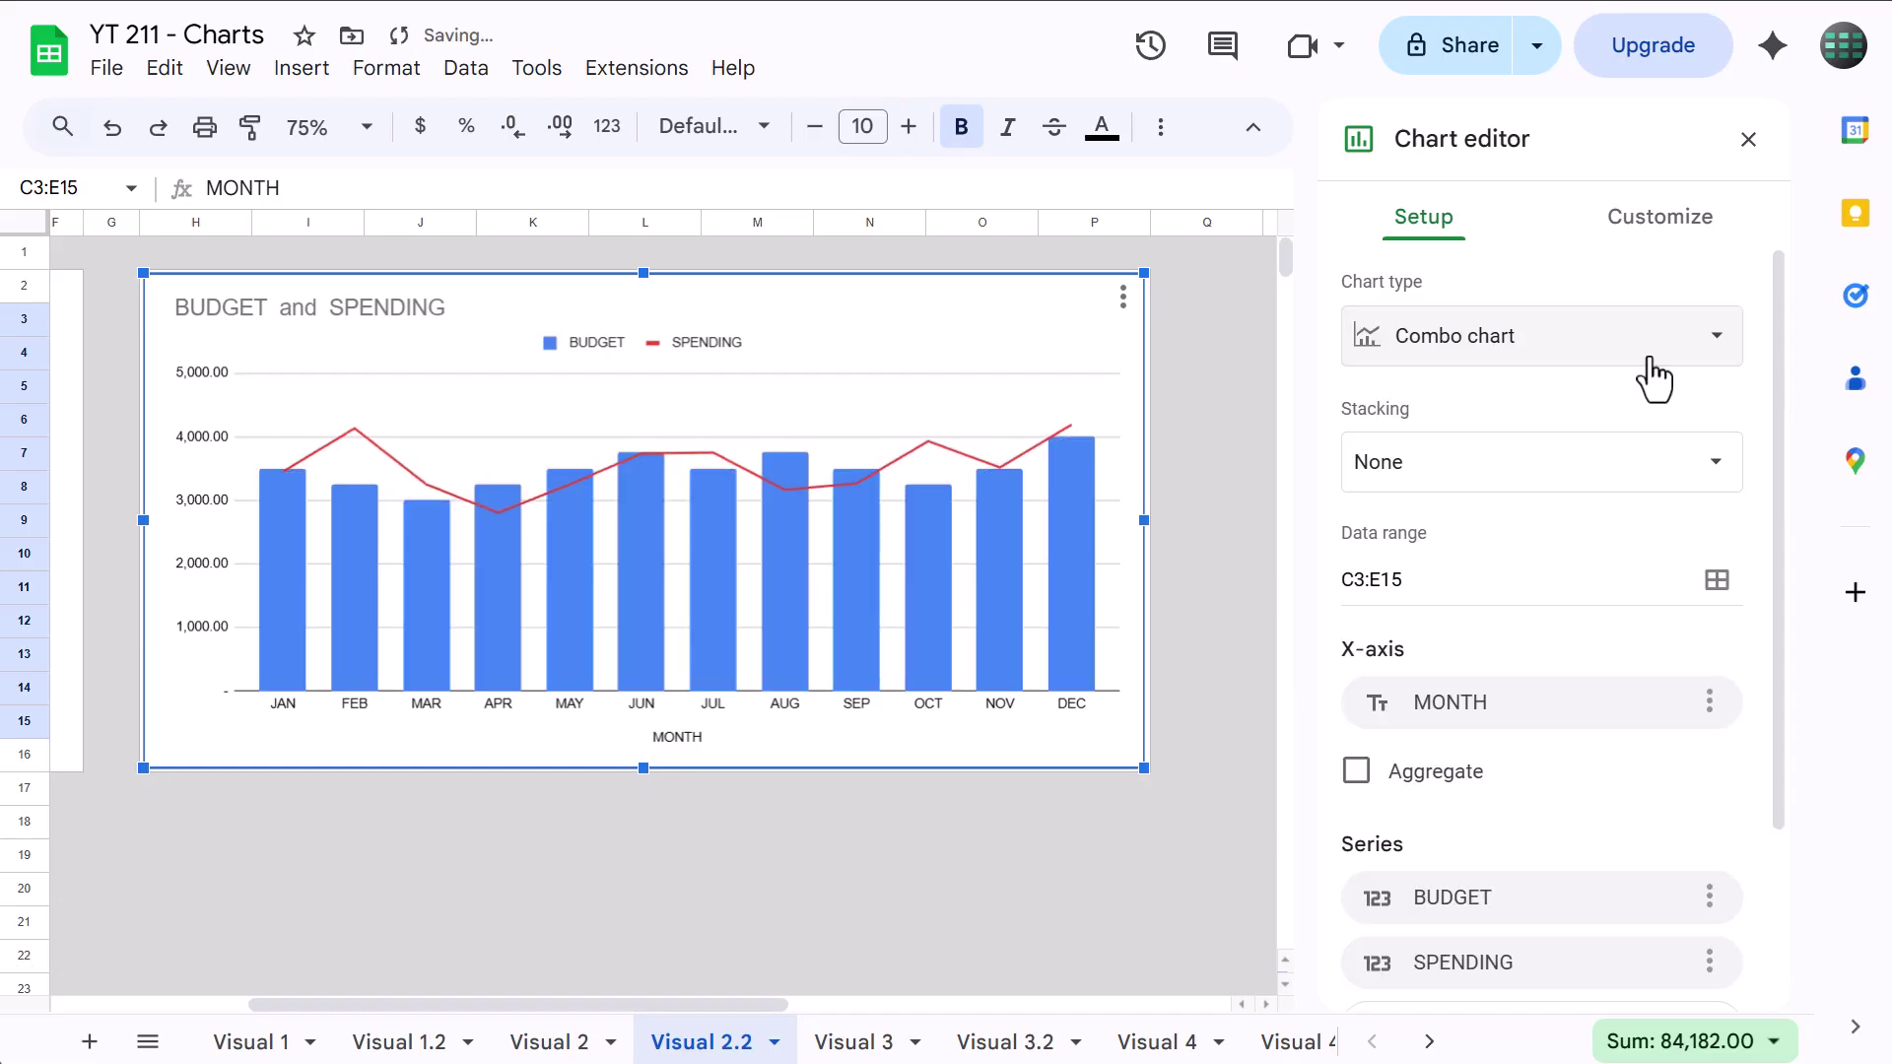
pyautogui.click(1655, 234)
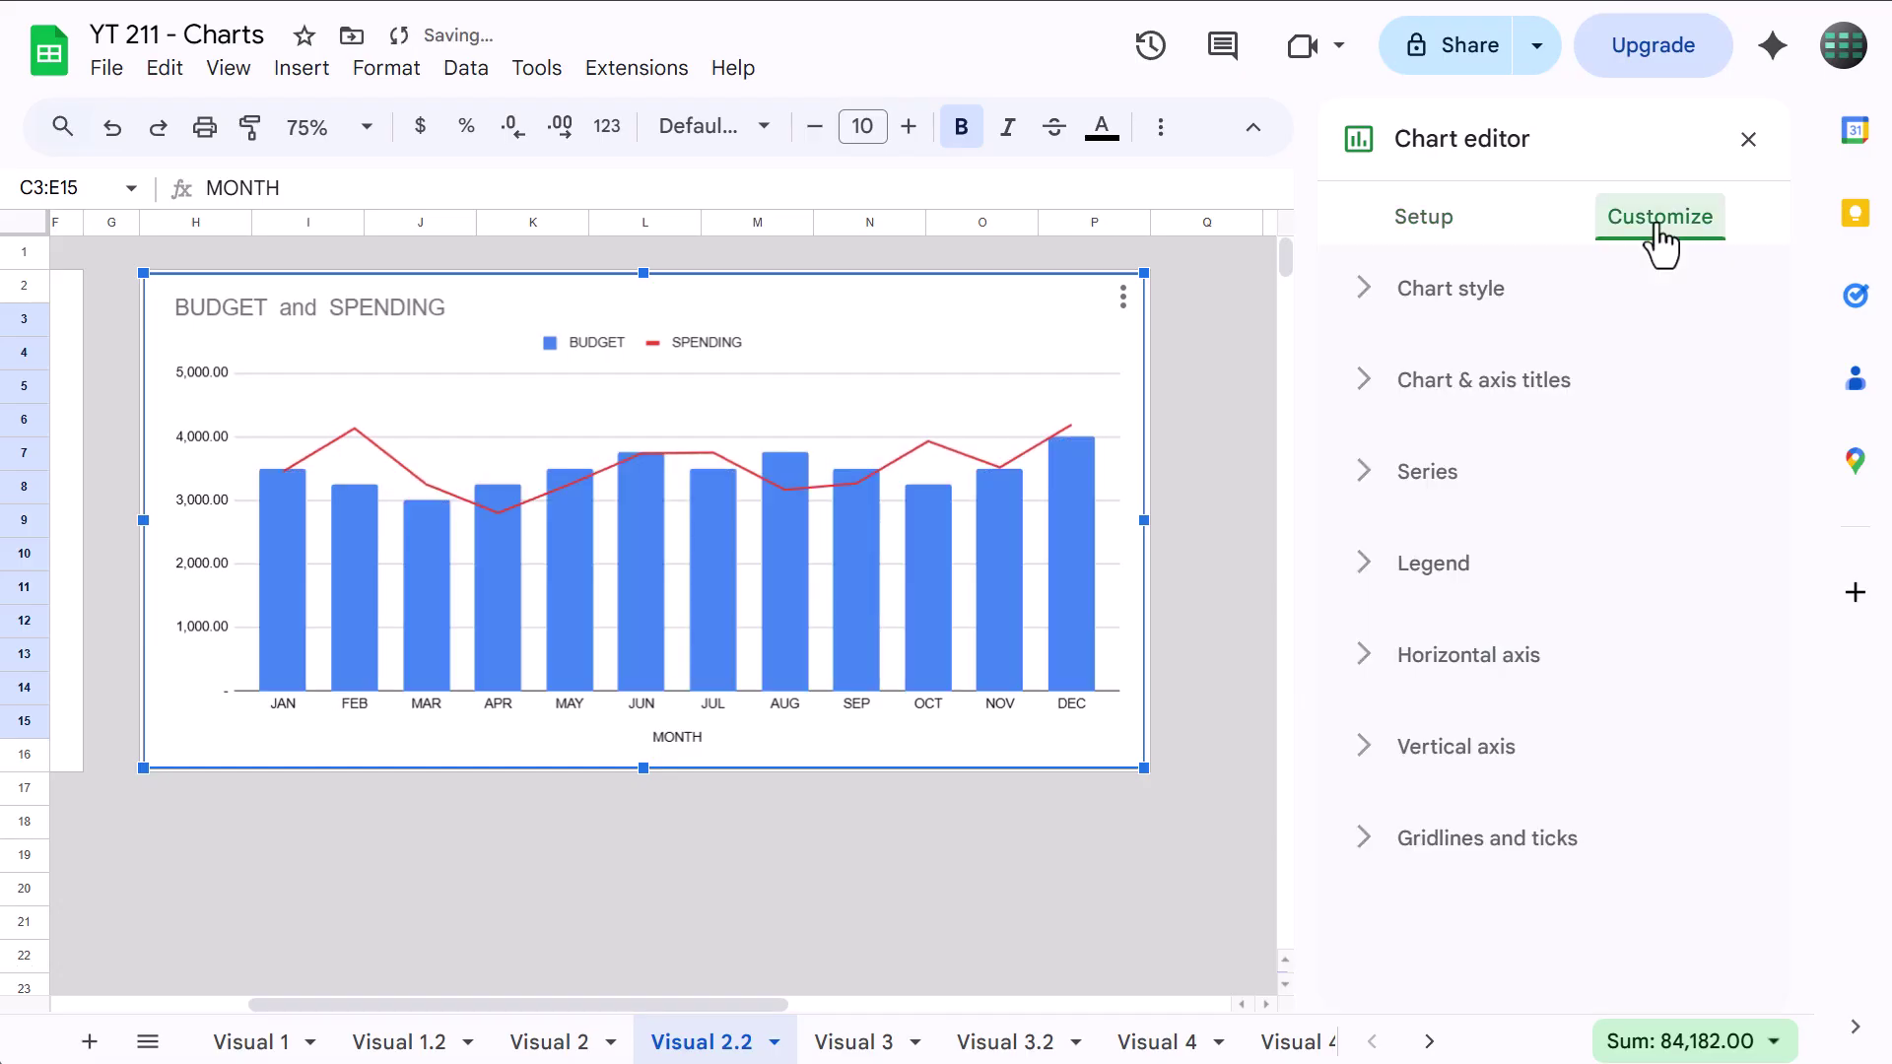
pyautogui.click(1417, 288)
pyautogui.click(1411, 535)
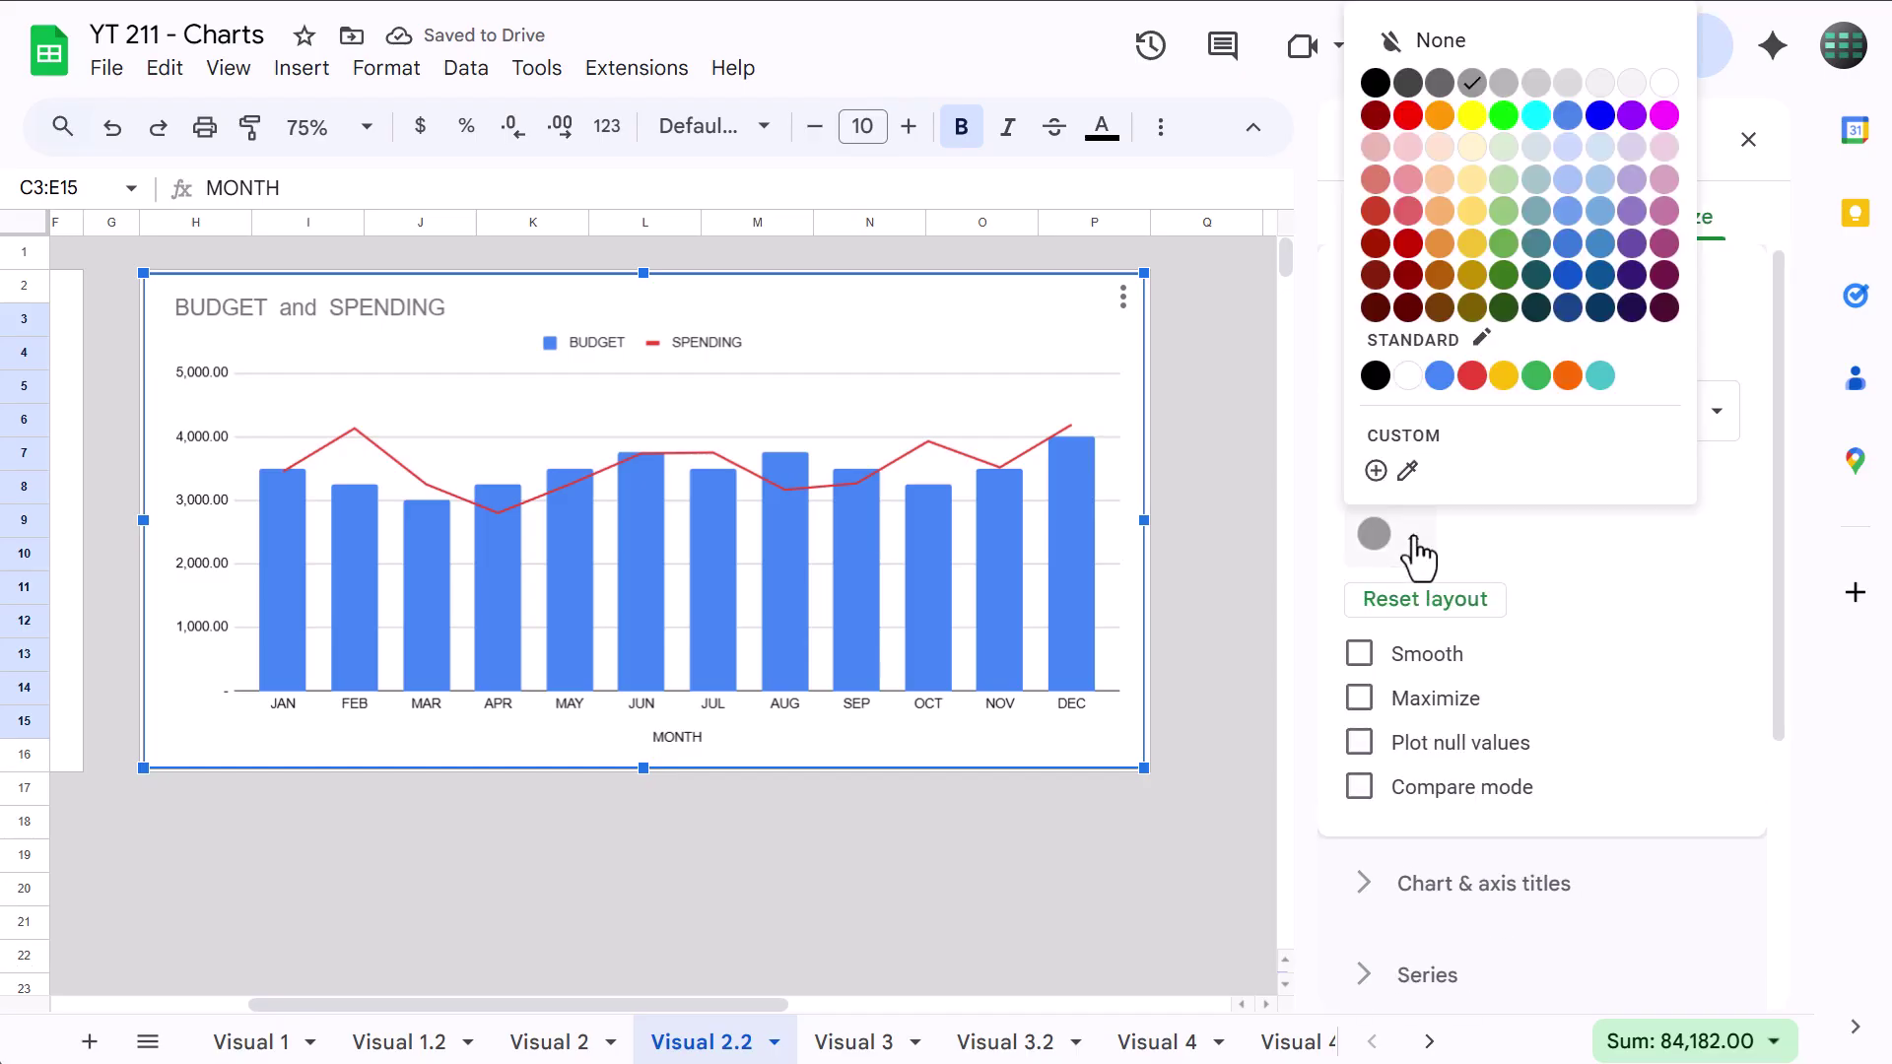
pyautogui.click(1463, 40)
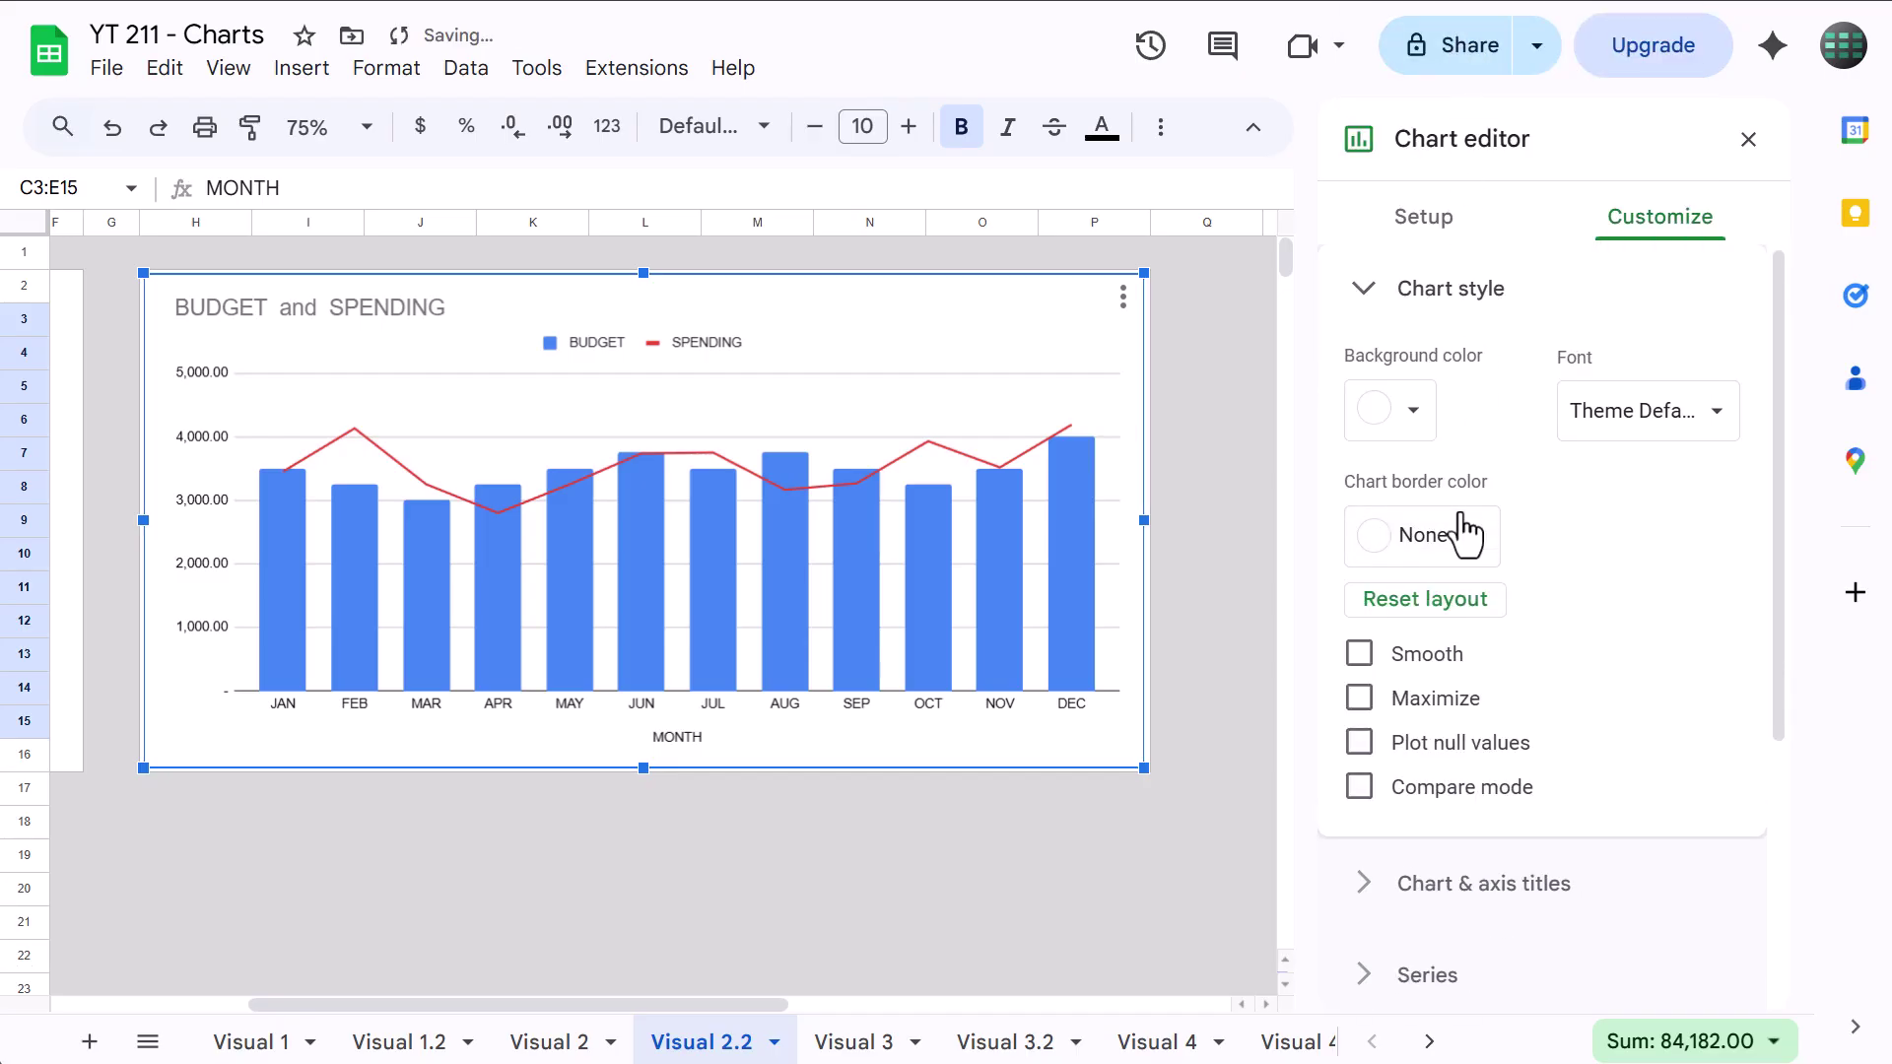
pyautogui.click(1506, 296)
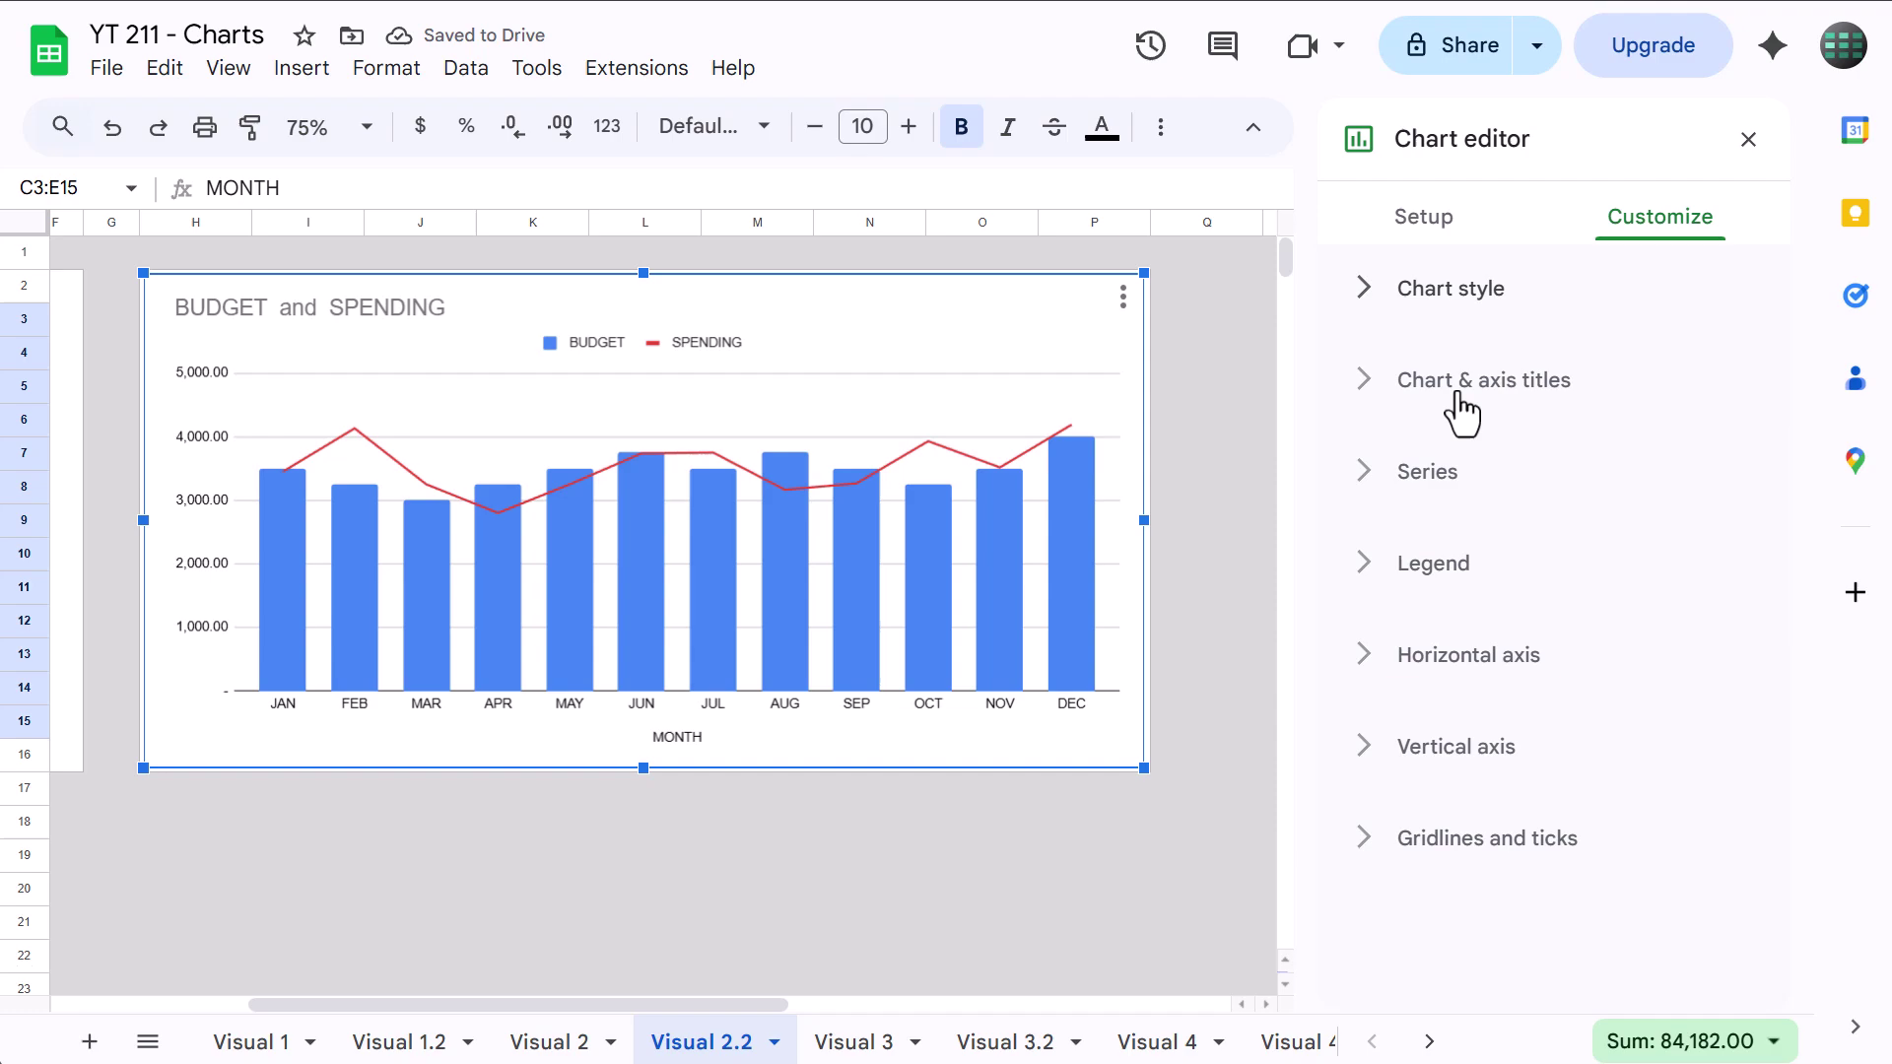
# Delete the chart title text and the MONTH horizontal axis title.
pyautogui.click(1448, 386)
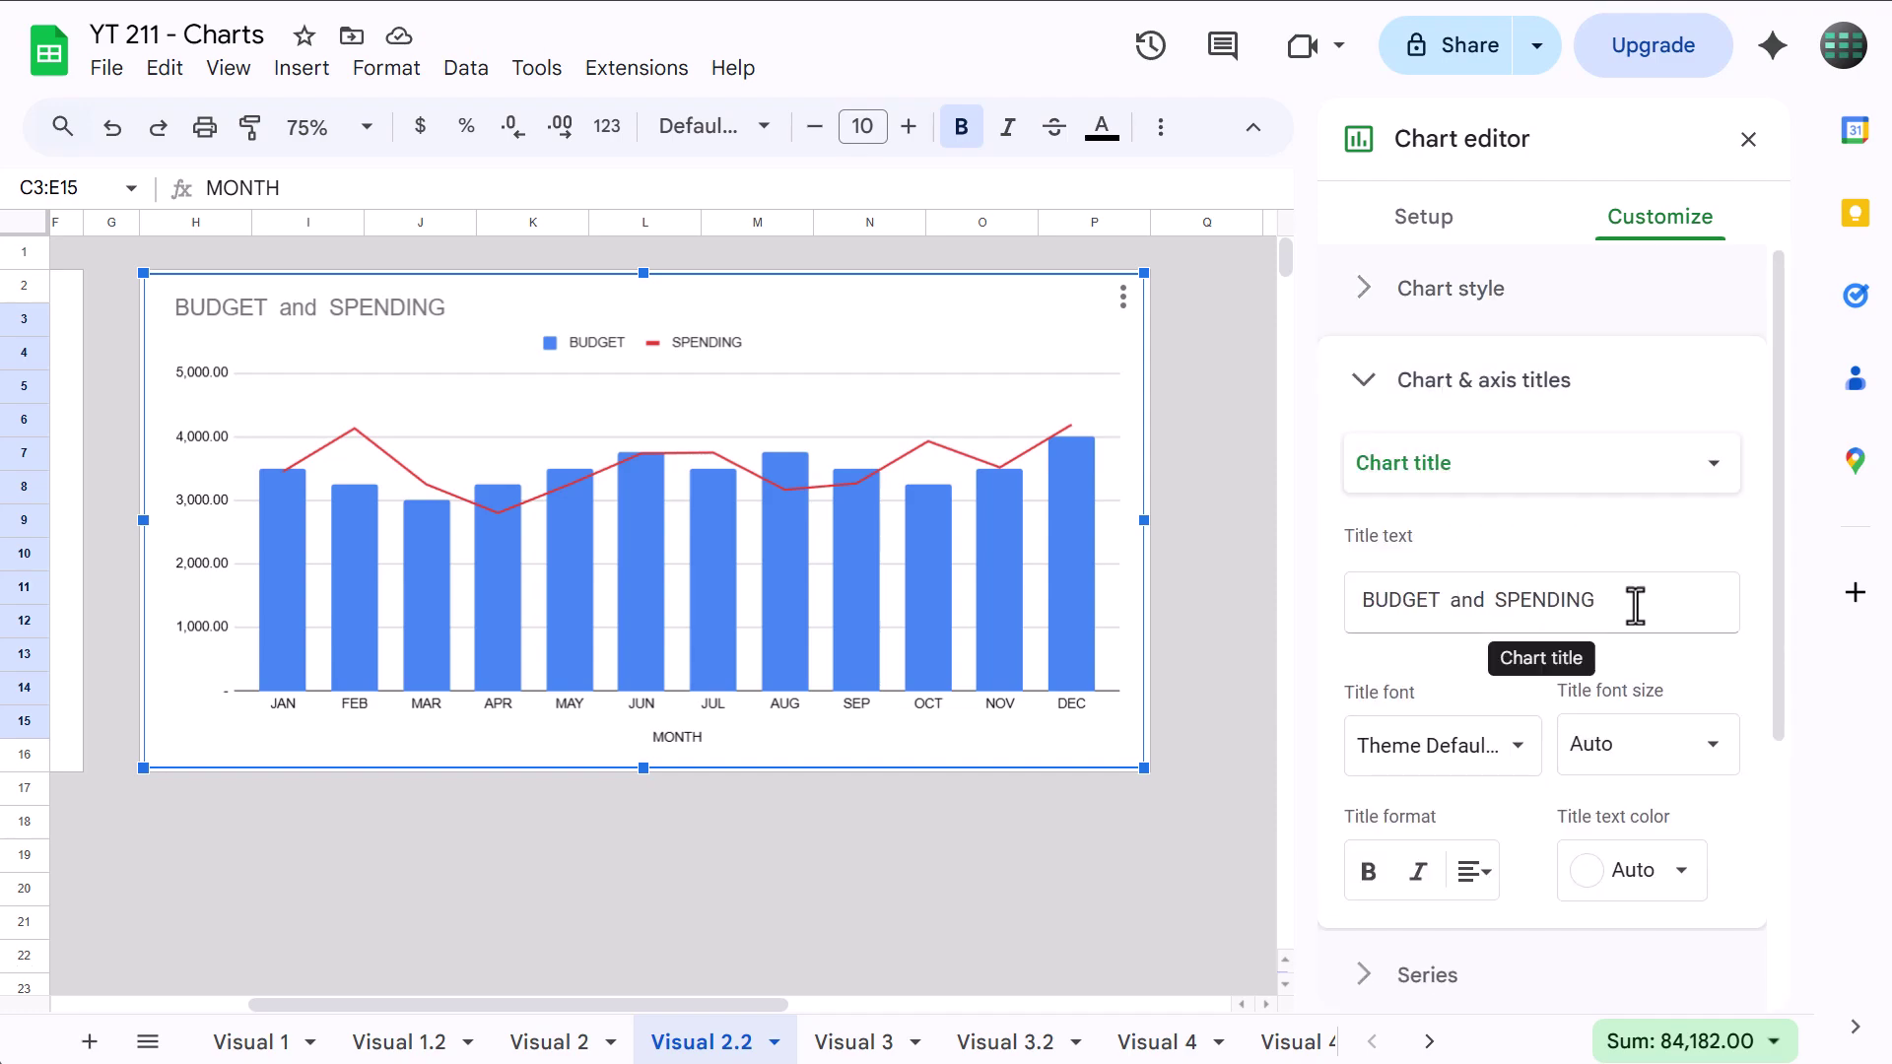
pyautogui.moveTo(1635, 604); pyautogui.dragTo(1267, 633)
pyautogui.press('BackSpace')
pyautogui.click(1556, 487)
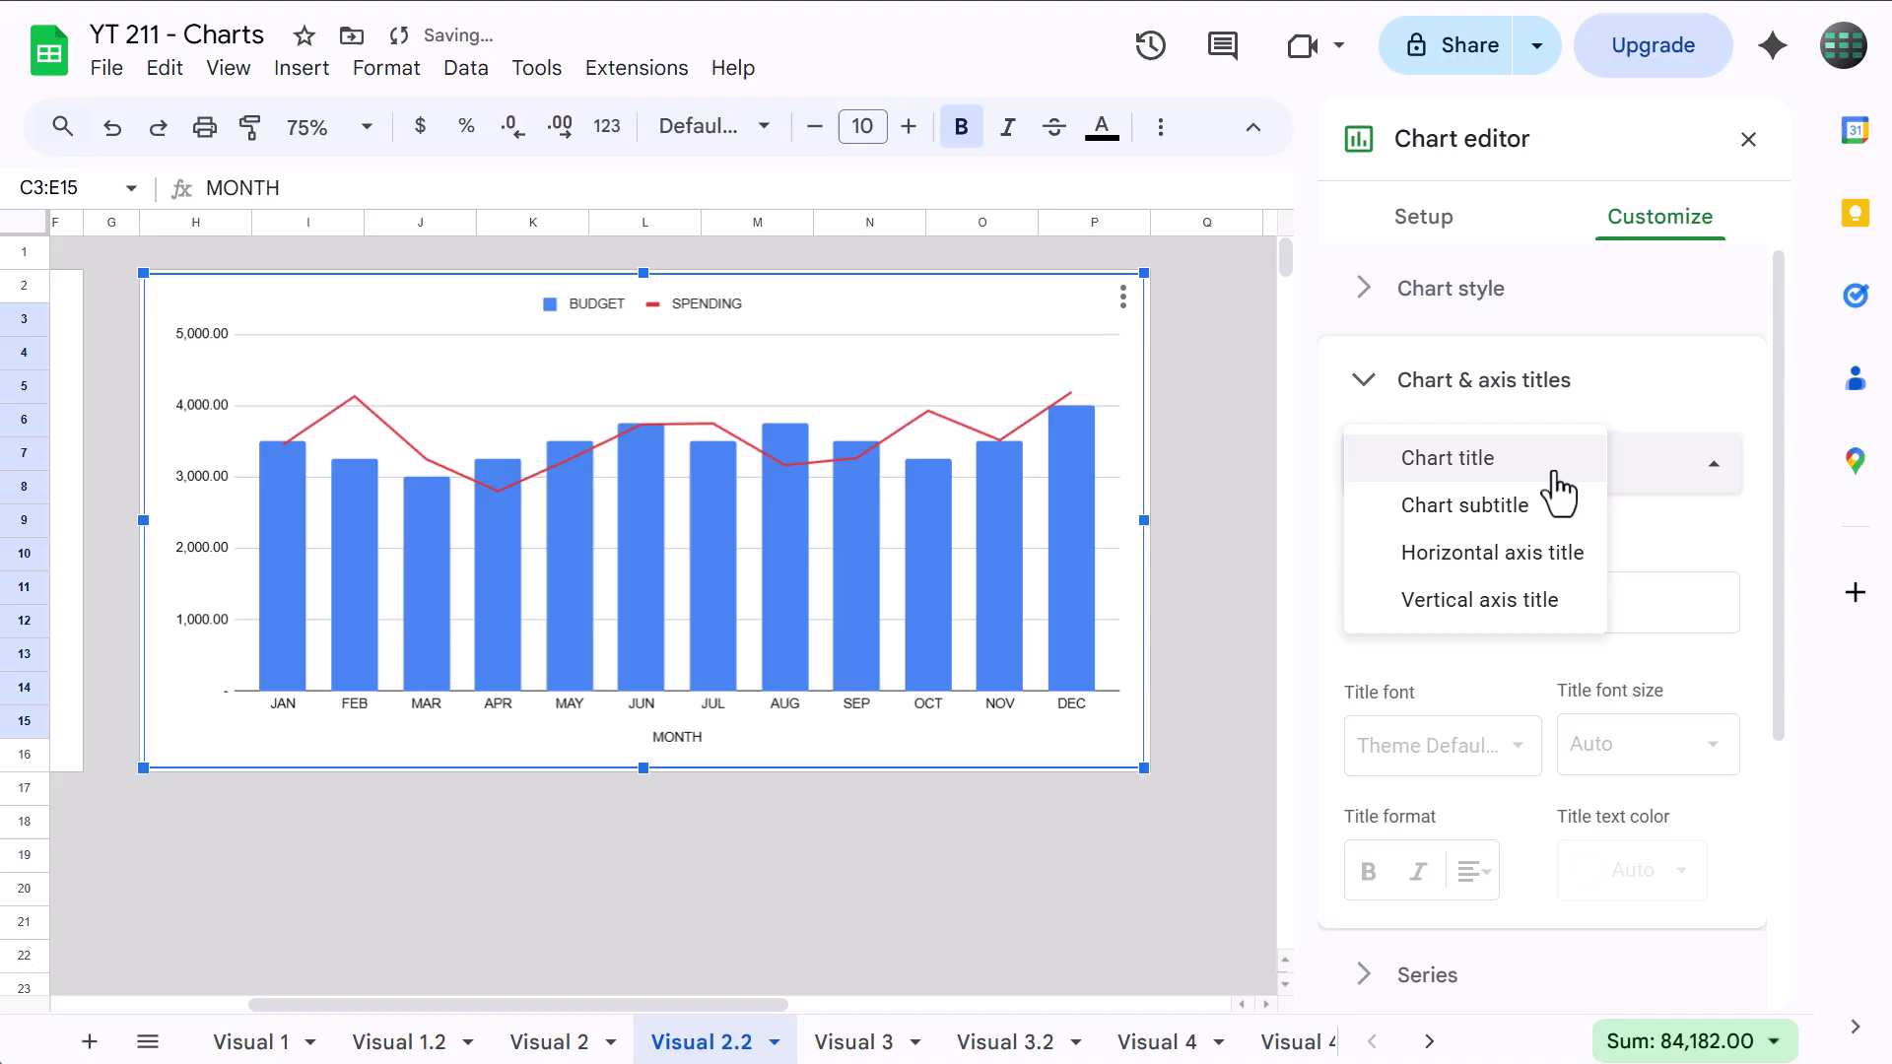
pyautogui.click(1542, 560)
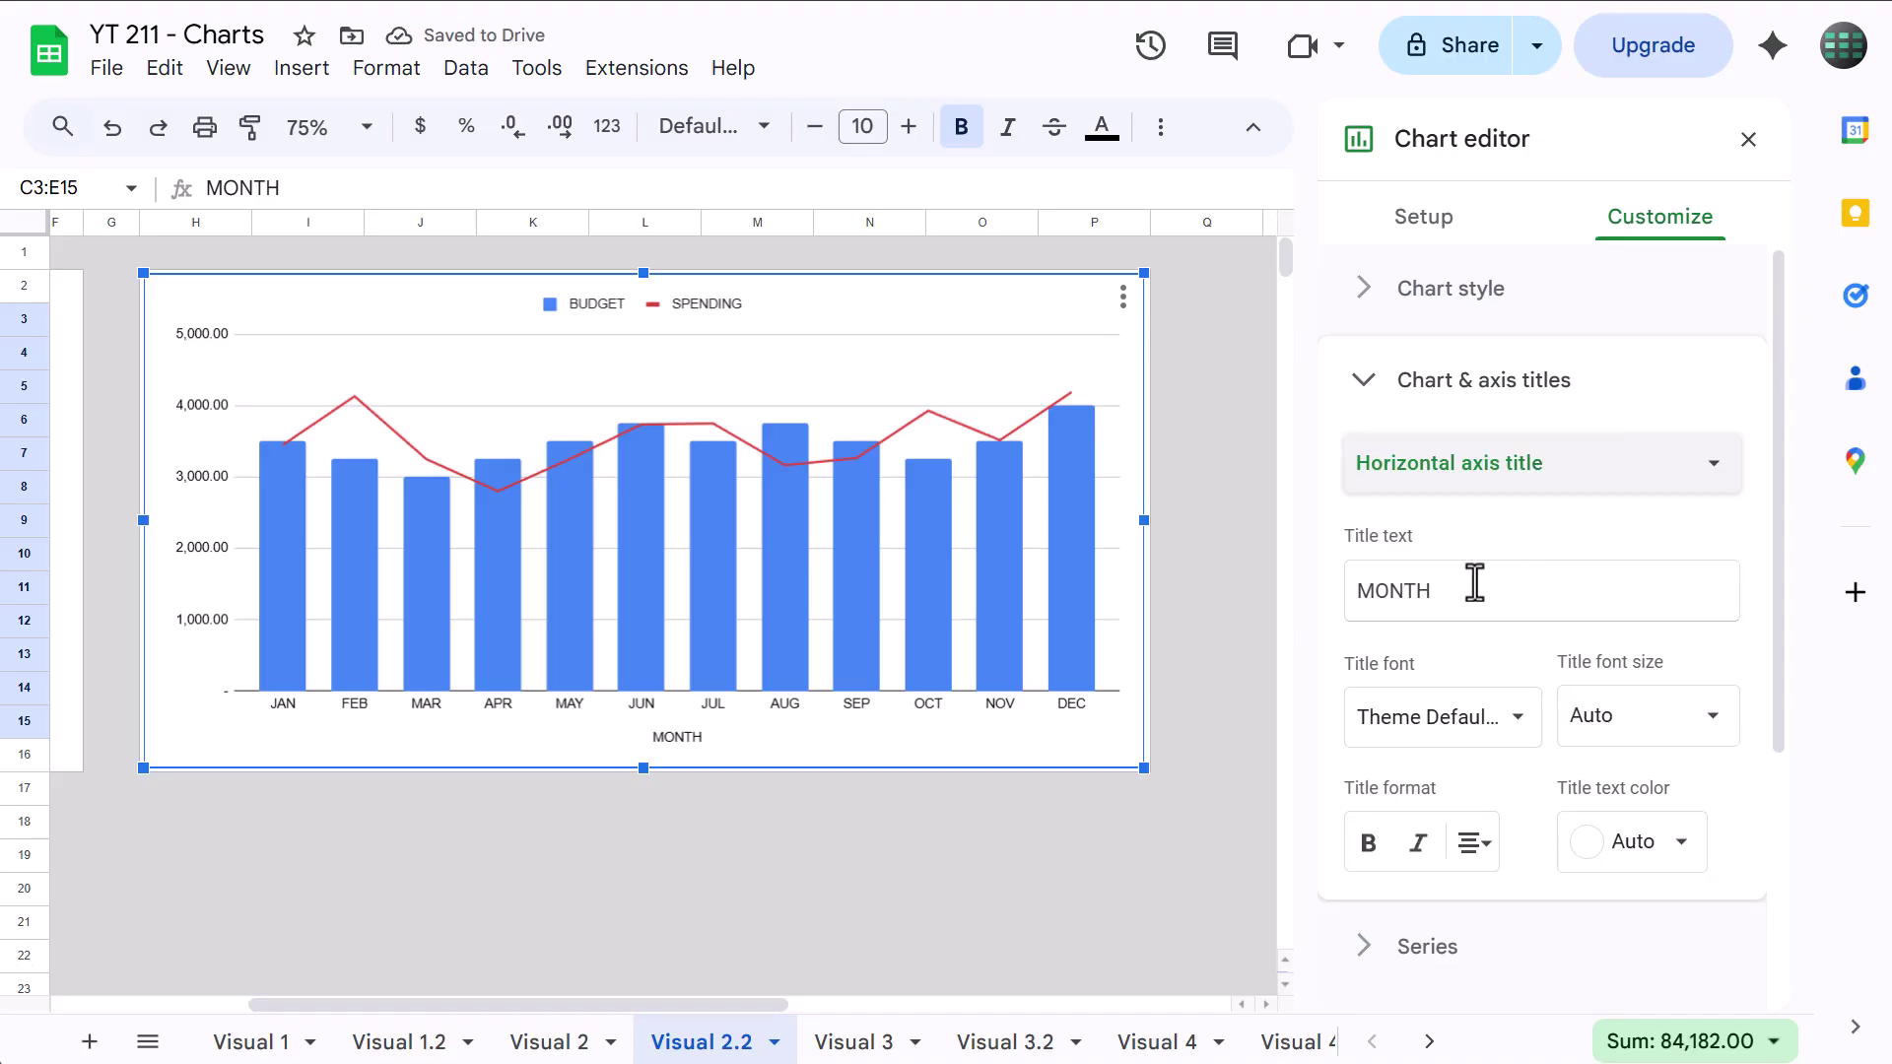
pyautogui.moveTo(1474, 587); pyautogui.dragTo(1345, 617)
pyautogui.press('BackSpace')
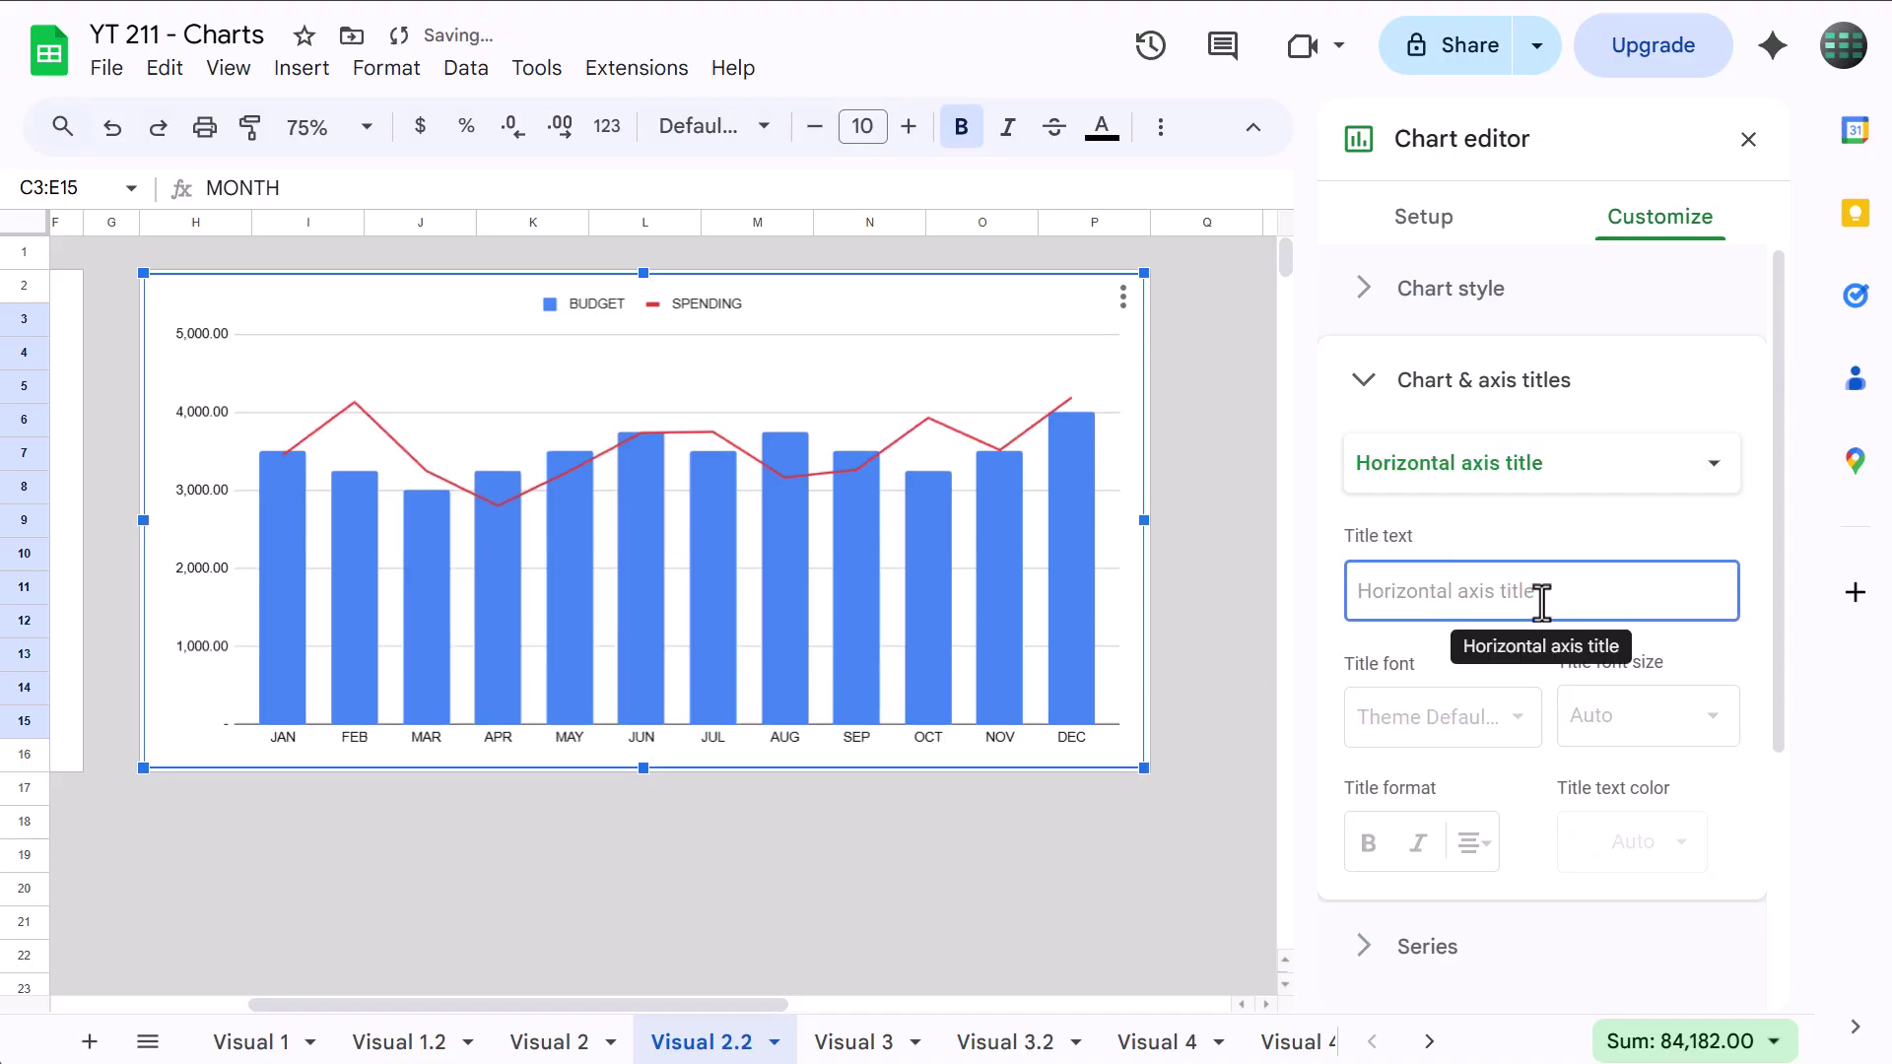
# Keep the BUDGET series as columns and fill them light blue.
pyautogui.click(1530, 394)
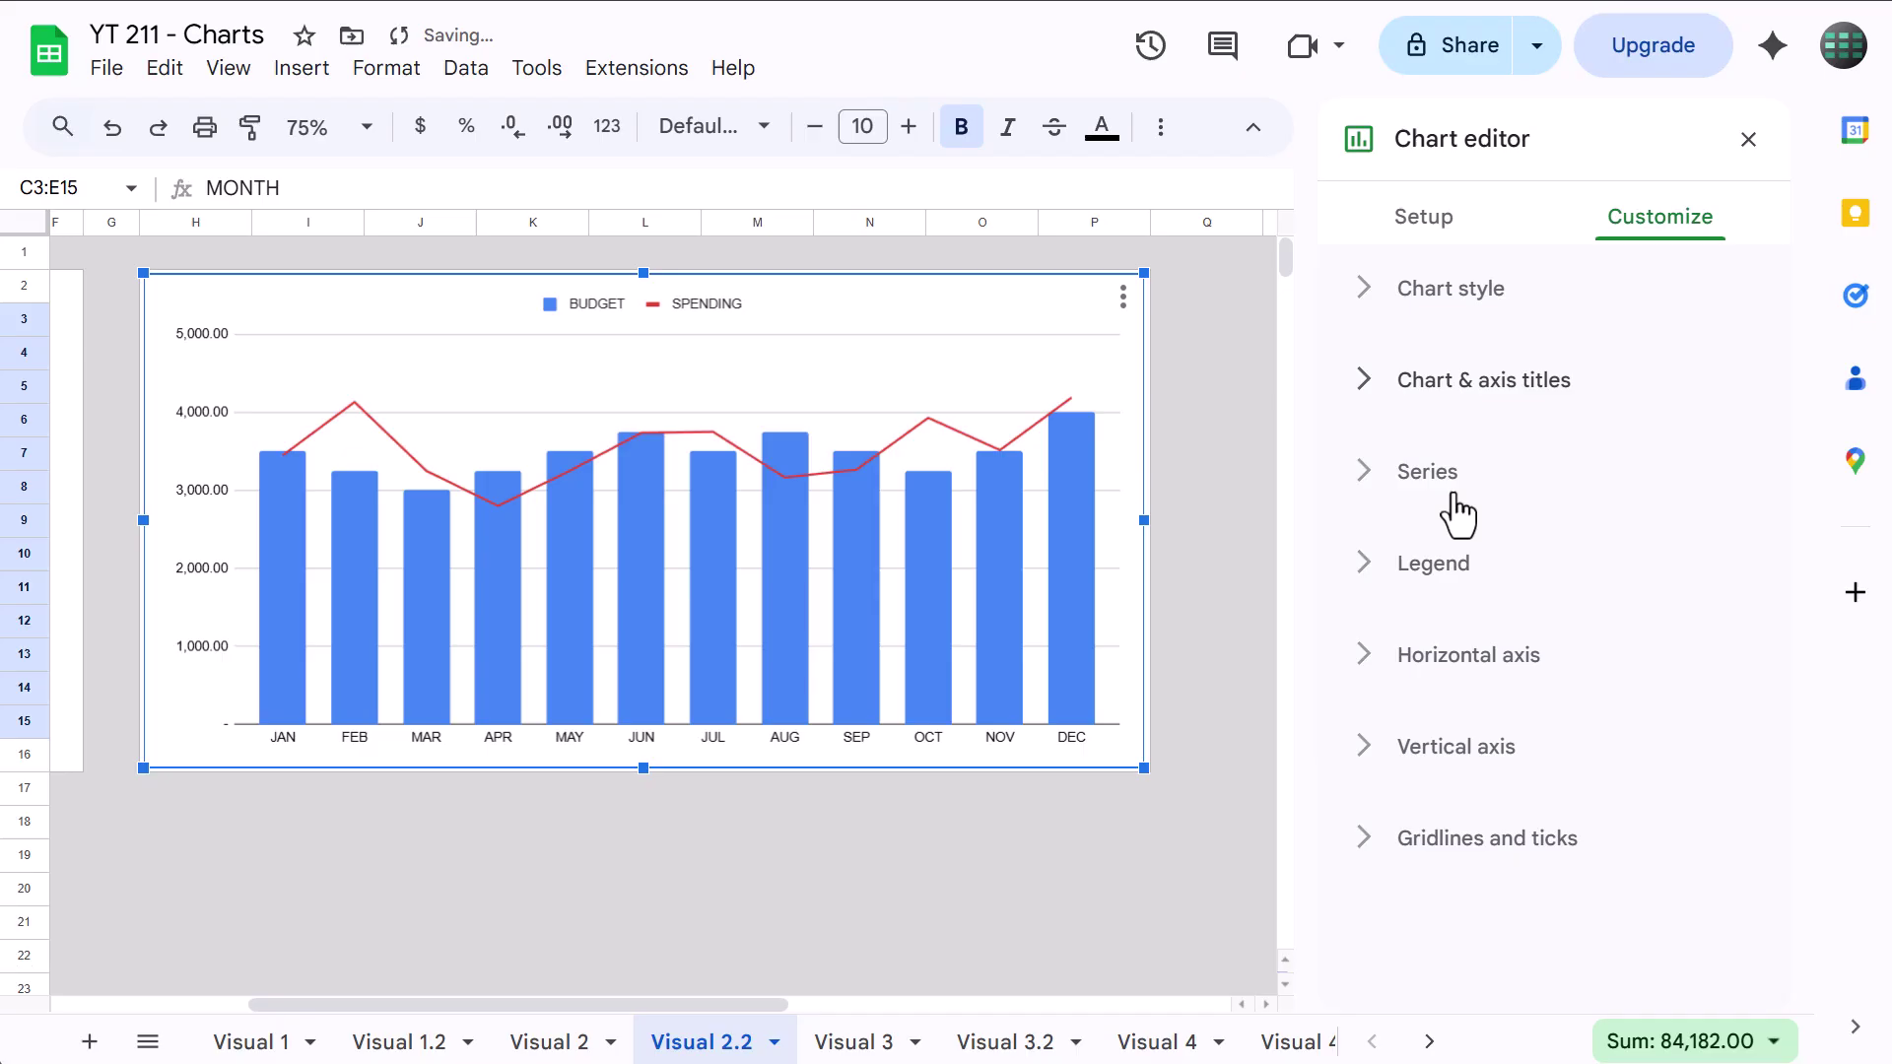
pyautogui.click(1457, 477)
pyautogui.click(1454, 424)
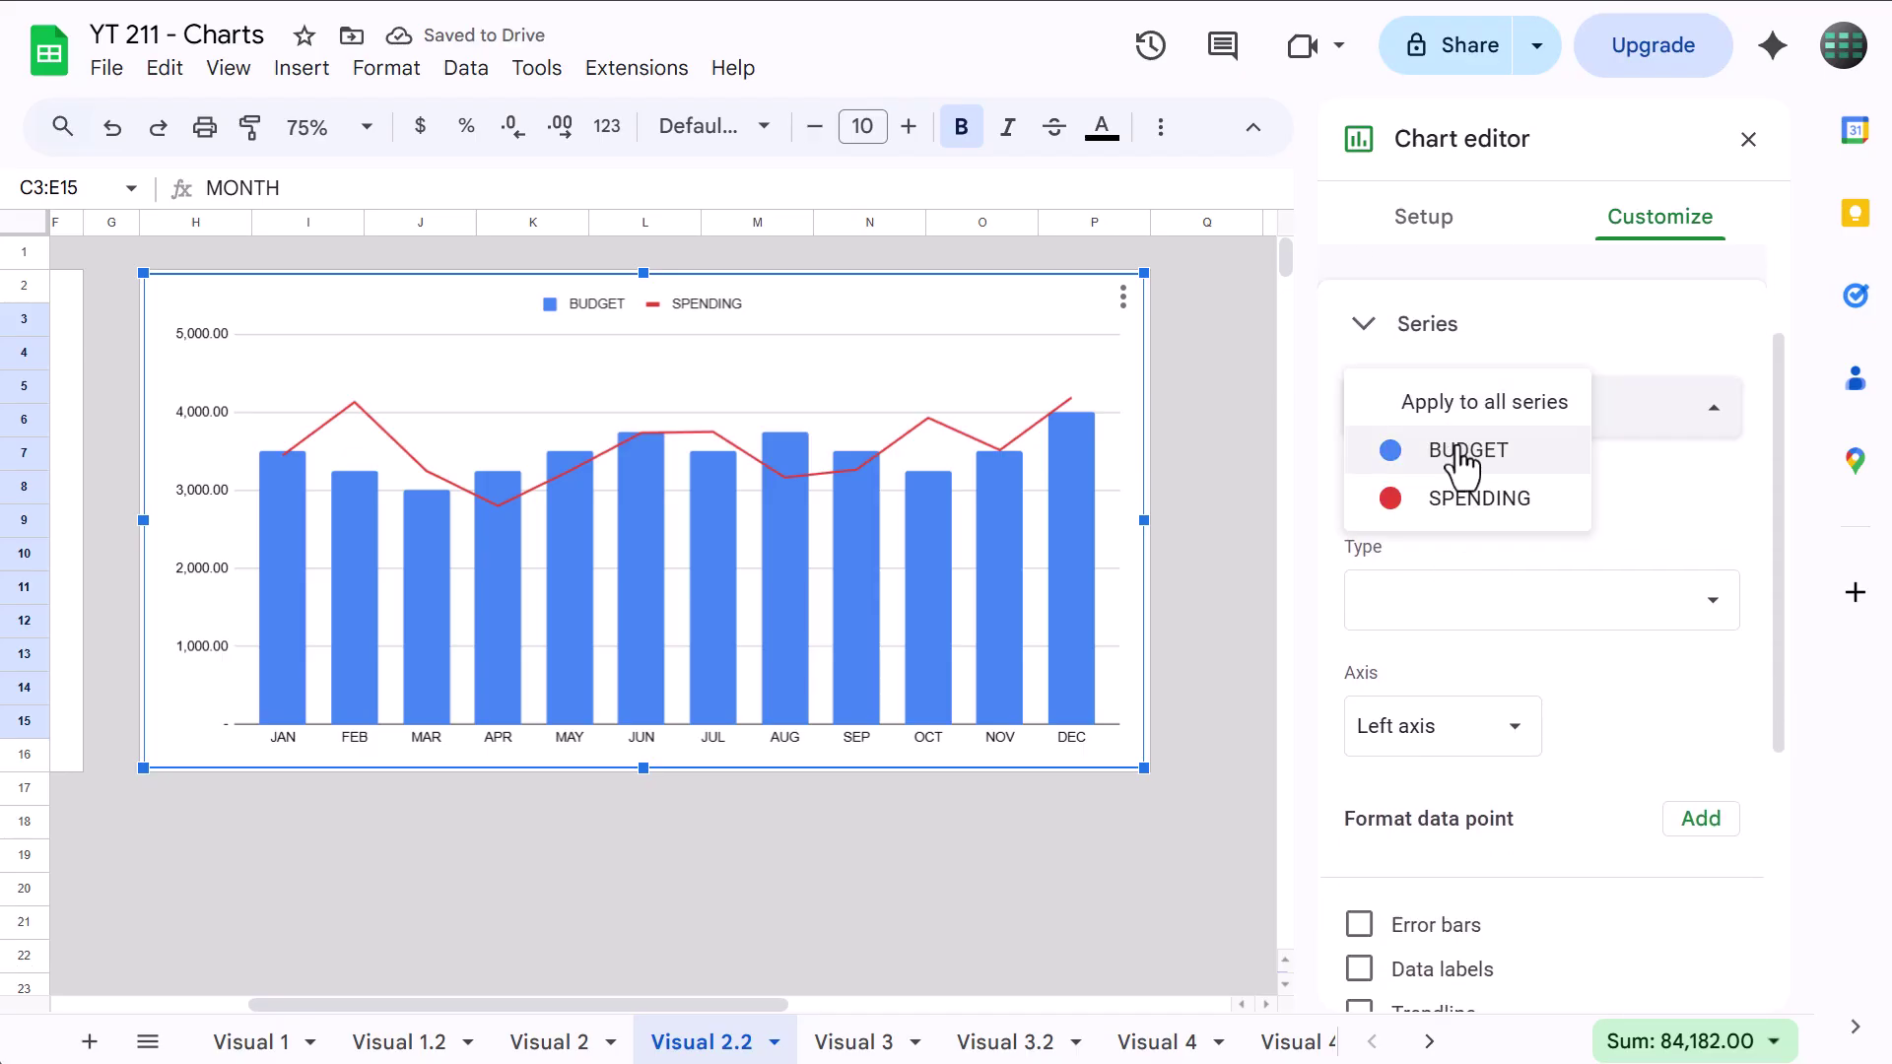
pyautogui.click(1458, 451)
pyautogui.click(1426, 615)
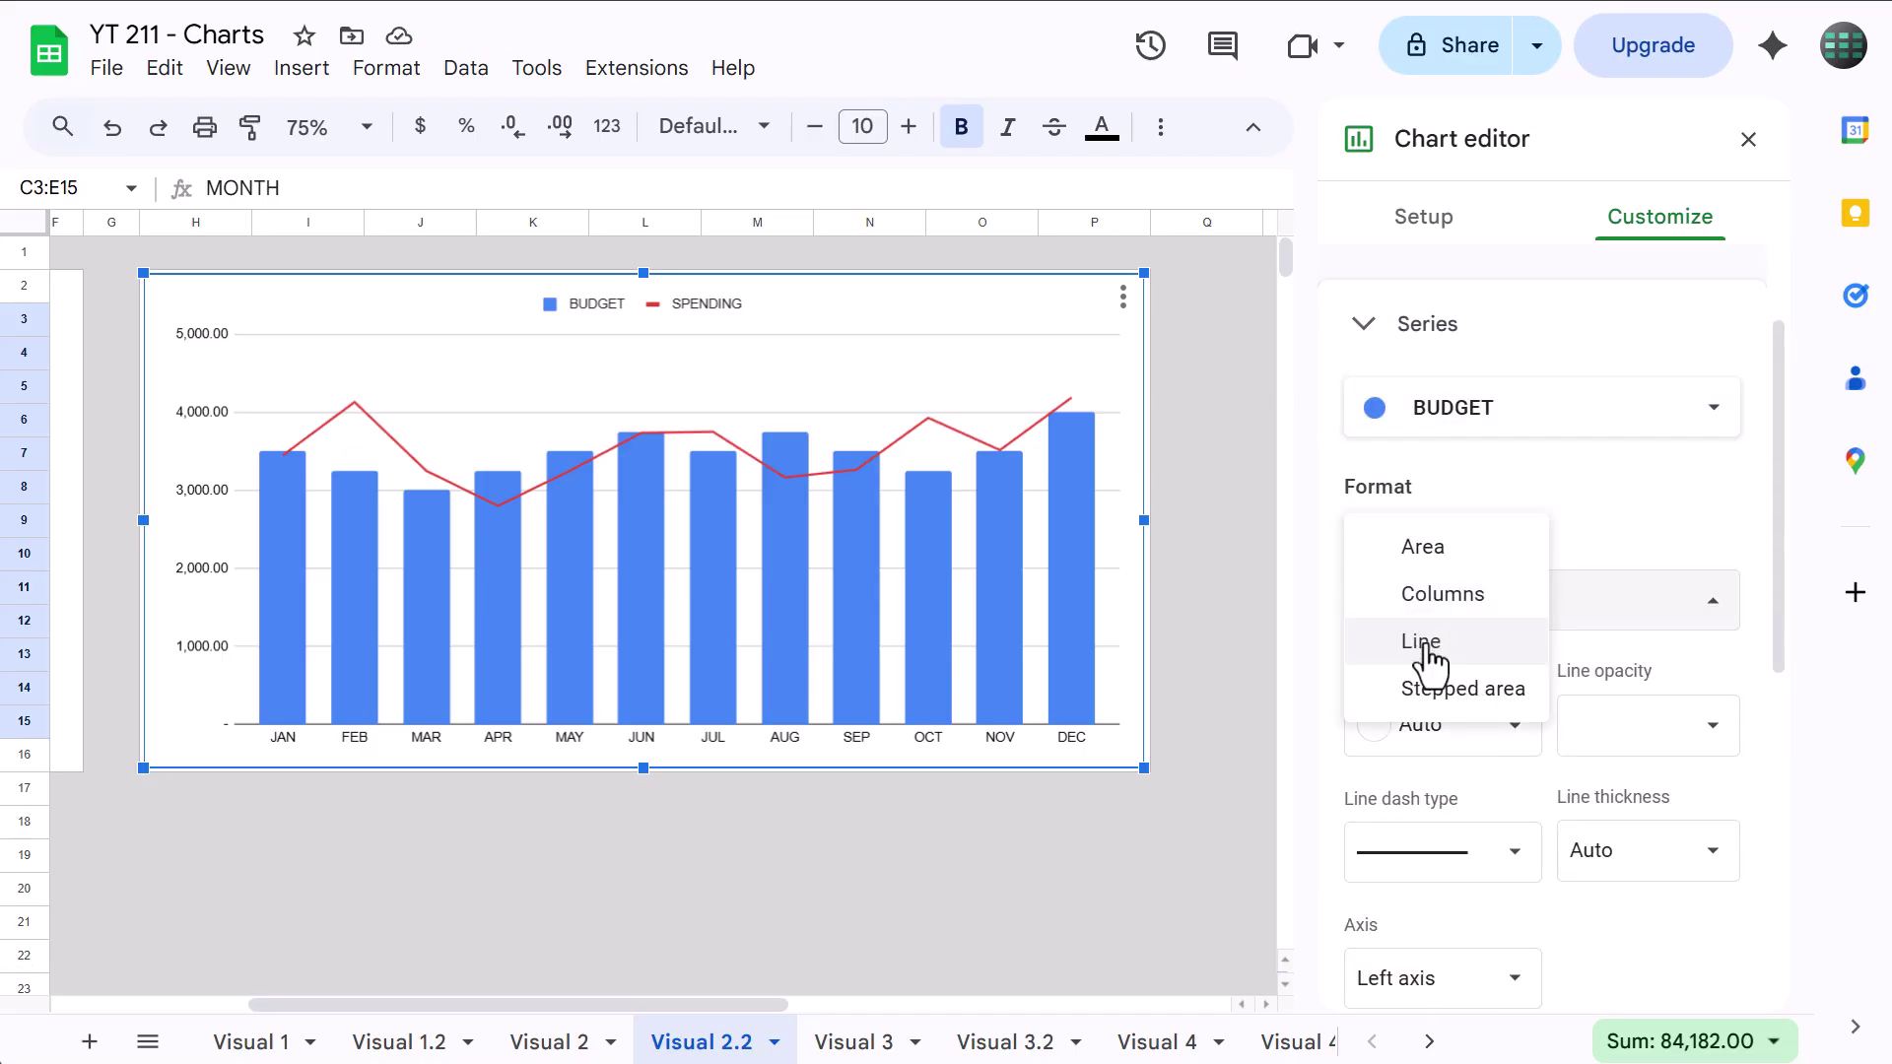
pyautogui.click(1434, 553)
pyautogui.click(1438, 613)
pyautogui.click(1438, 642)
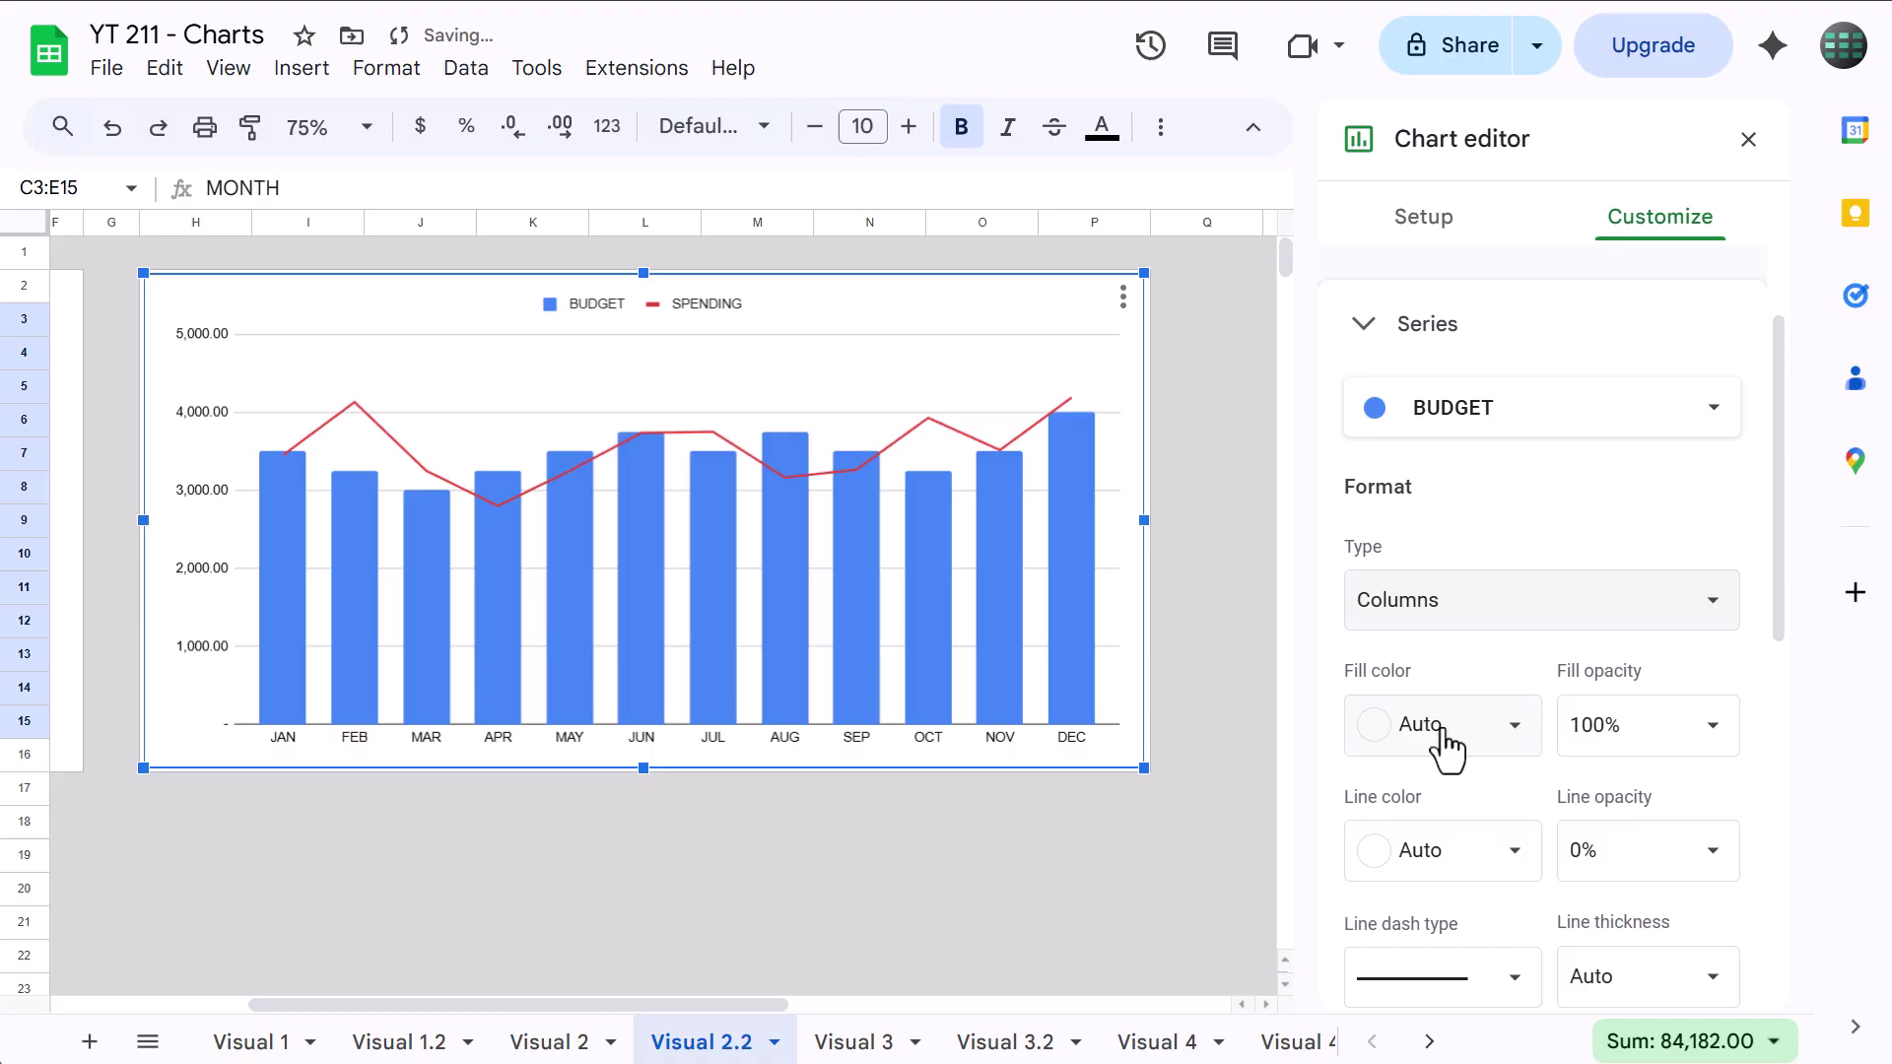
pyautogui.click(1443, 729)
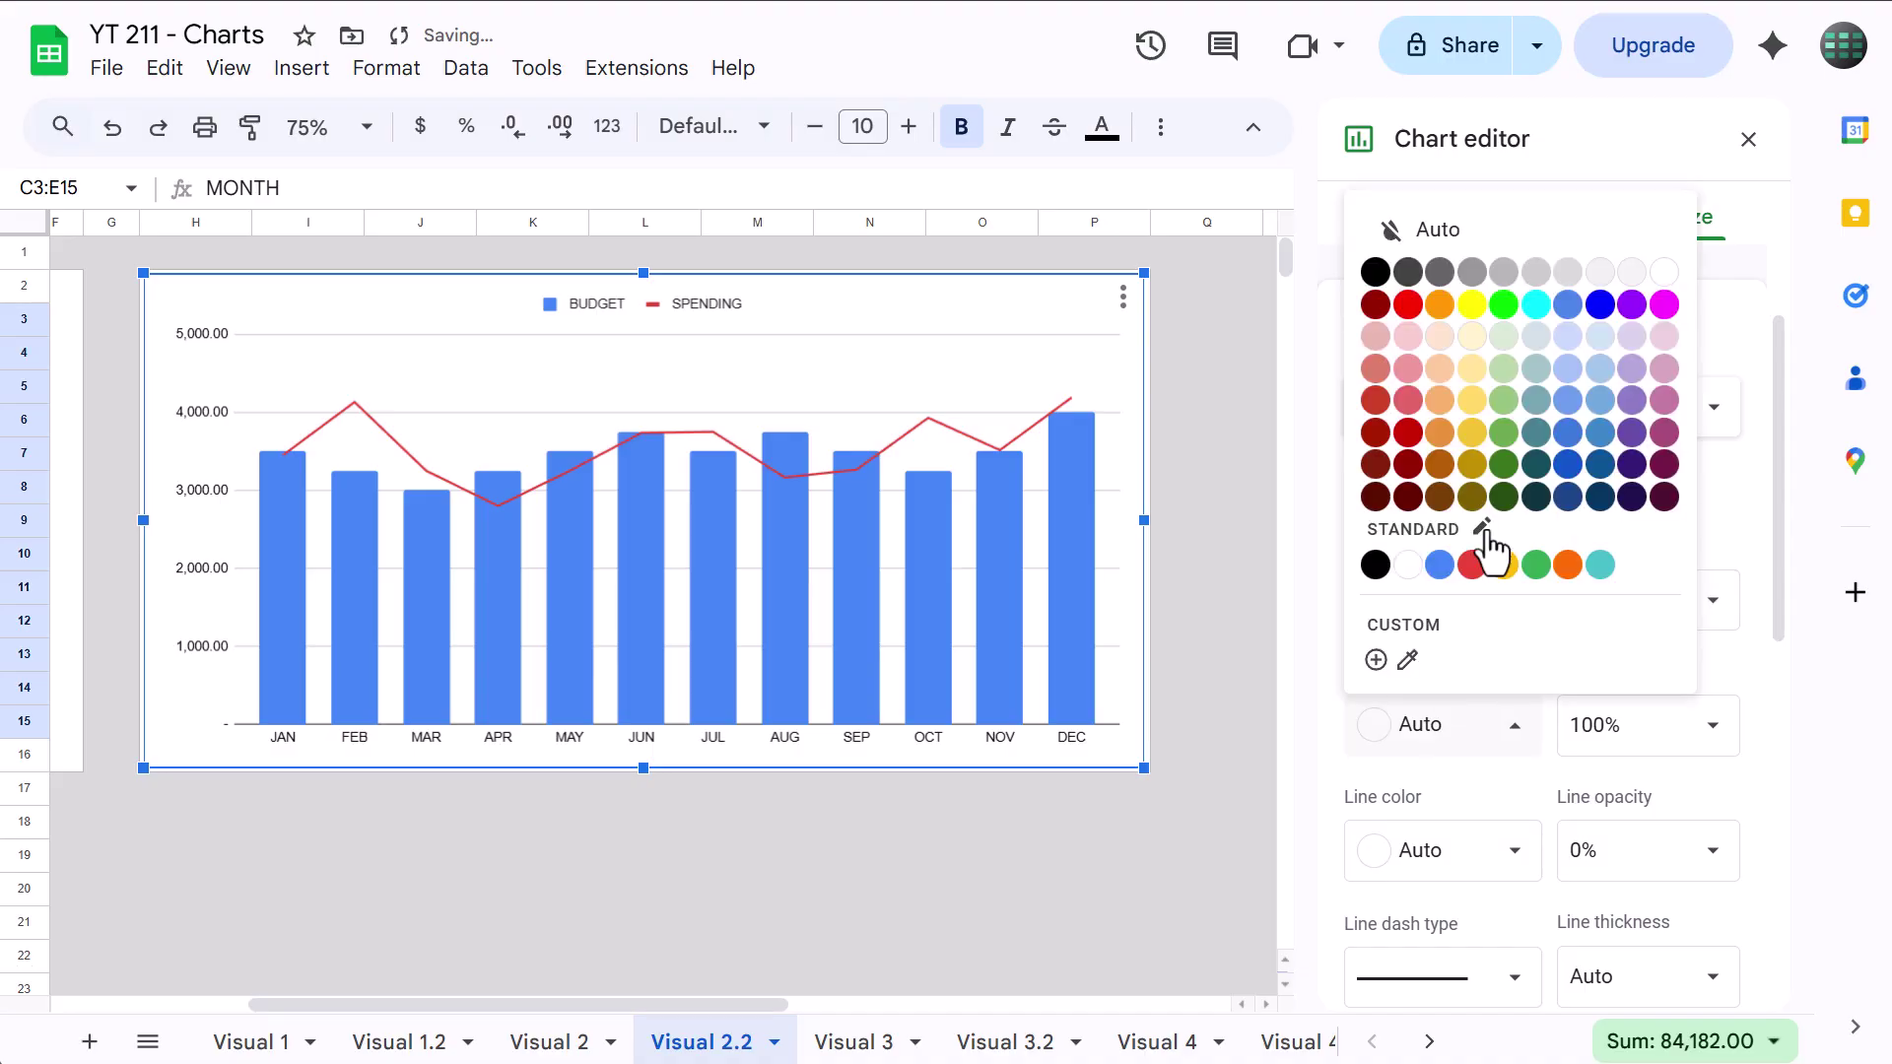
pyautogui.click(1600, 369)
# Make the SPENDING line dark red with 0px thickness and 14px points.
pyautogui.click(1498, 424)
pyautogui.click(1499, 449)
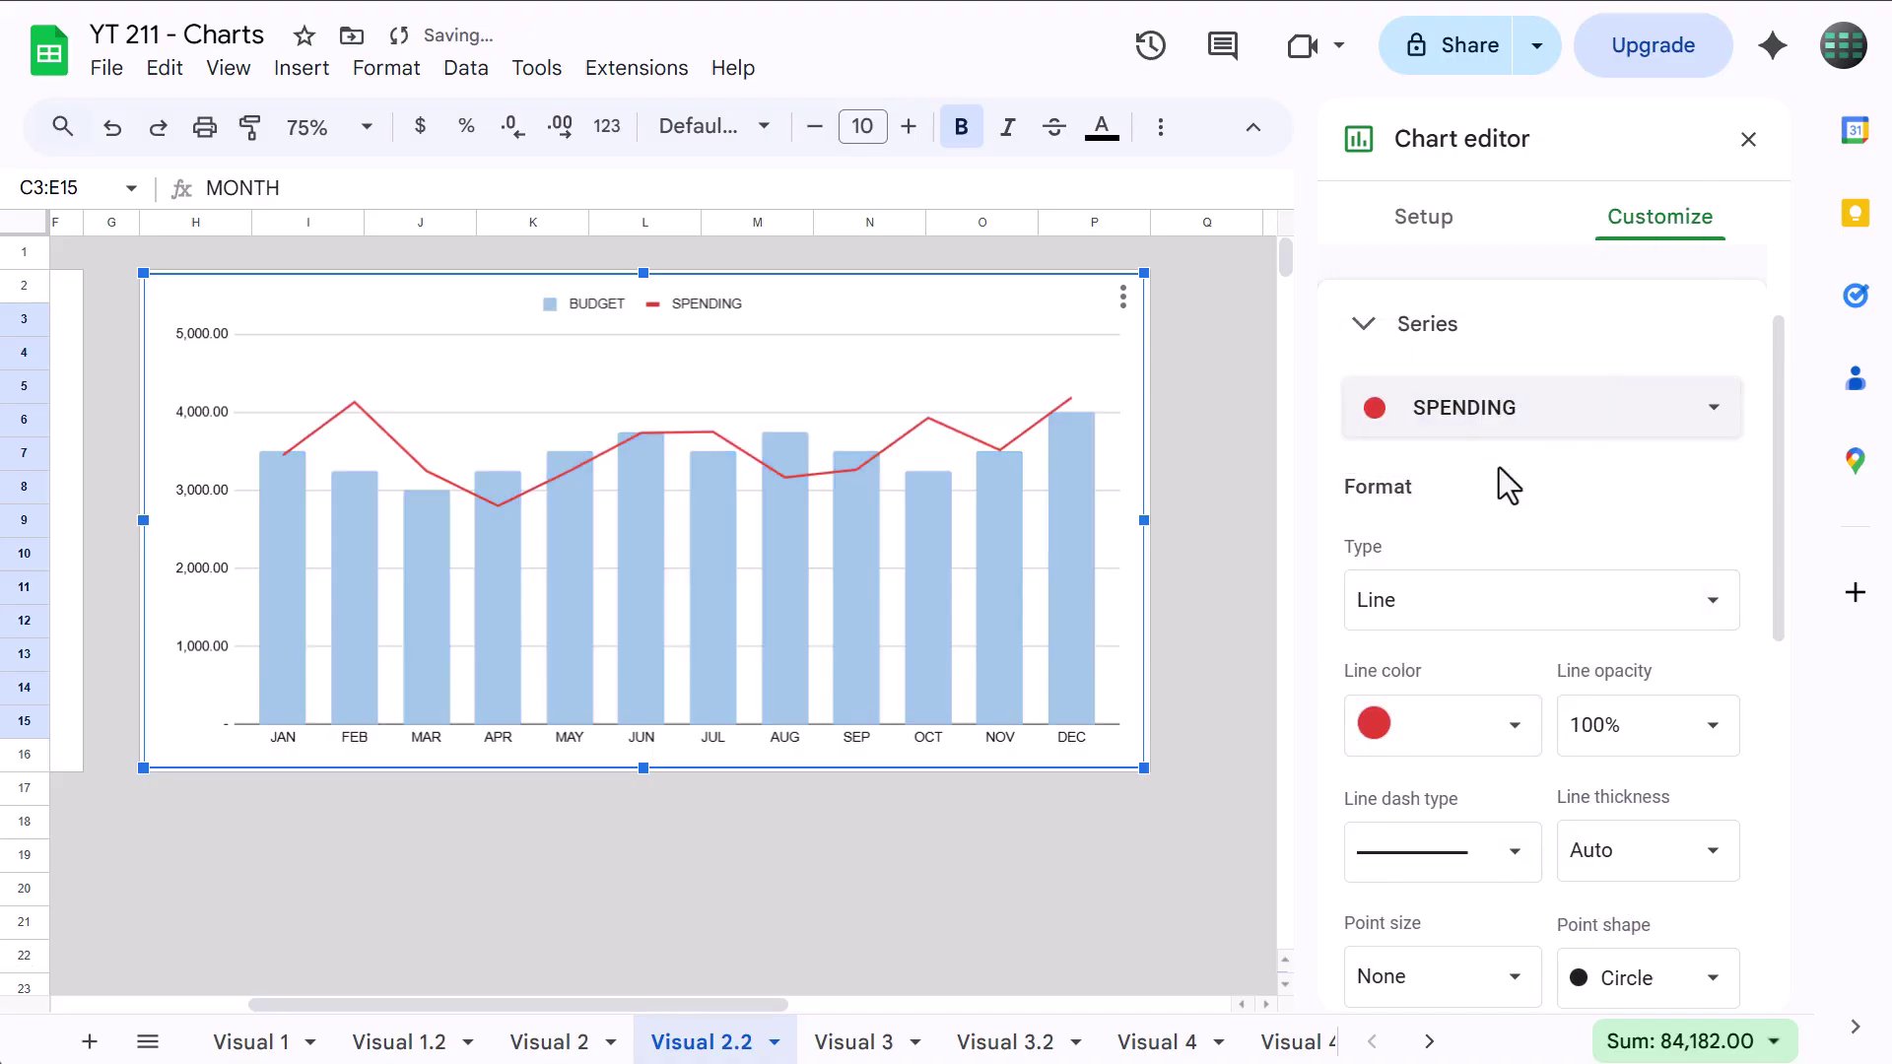
pyautogui.click(1458, 610)
pyautogui.click(1430, 596)
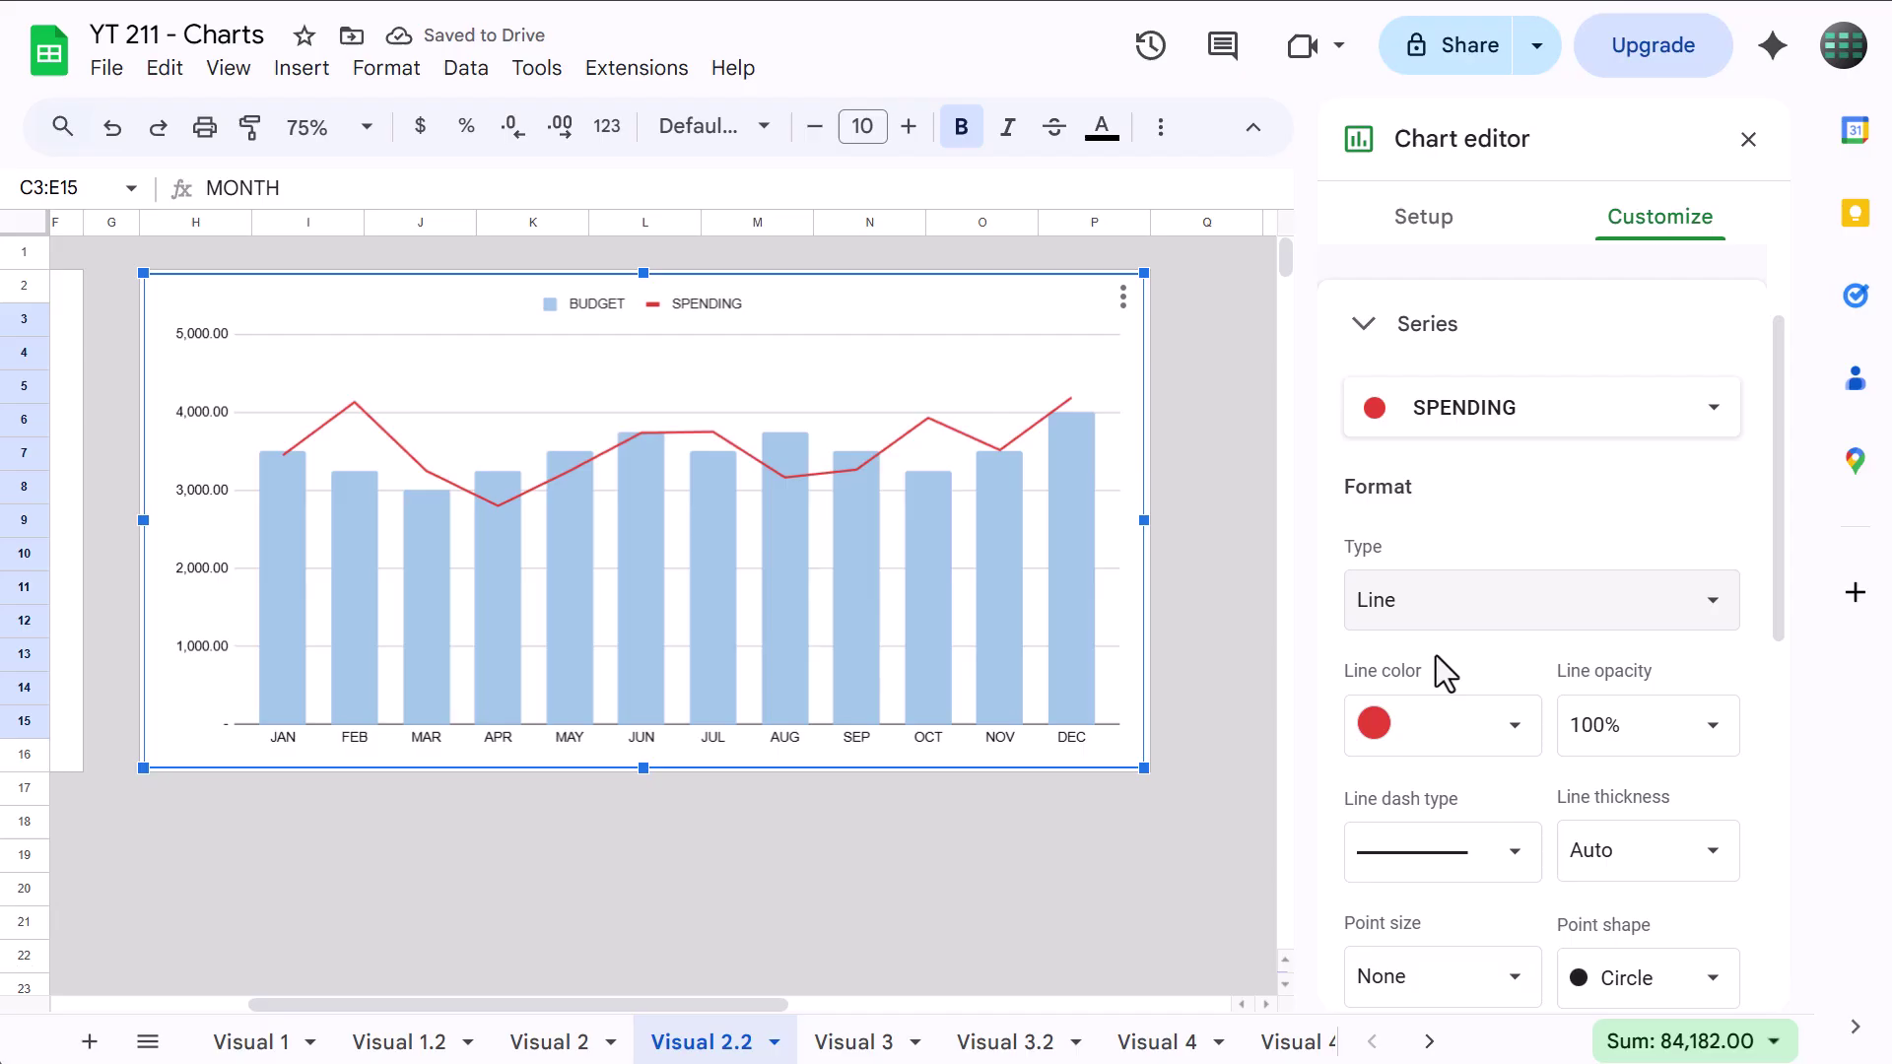
pyautogui.scroll(-2, 1434, 654)
pyautogui.click(1425, 591)
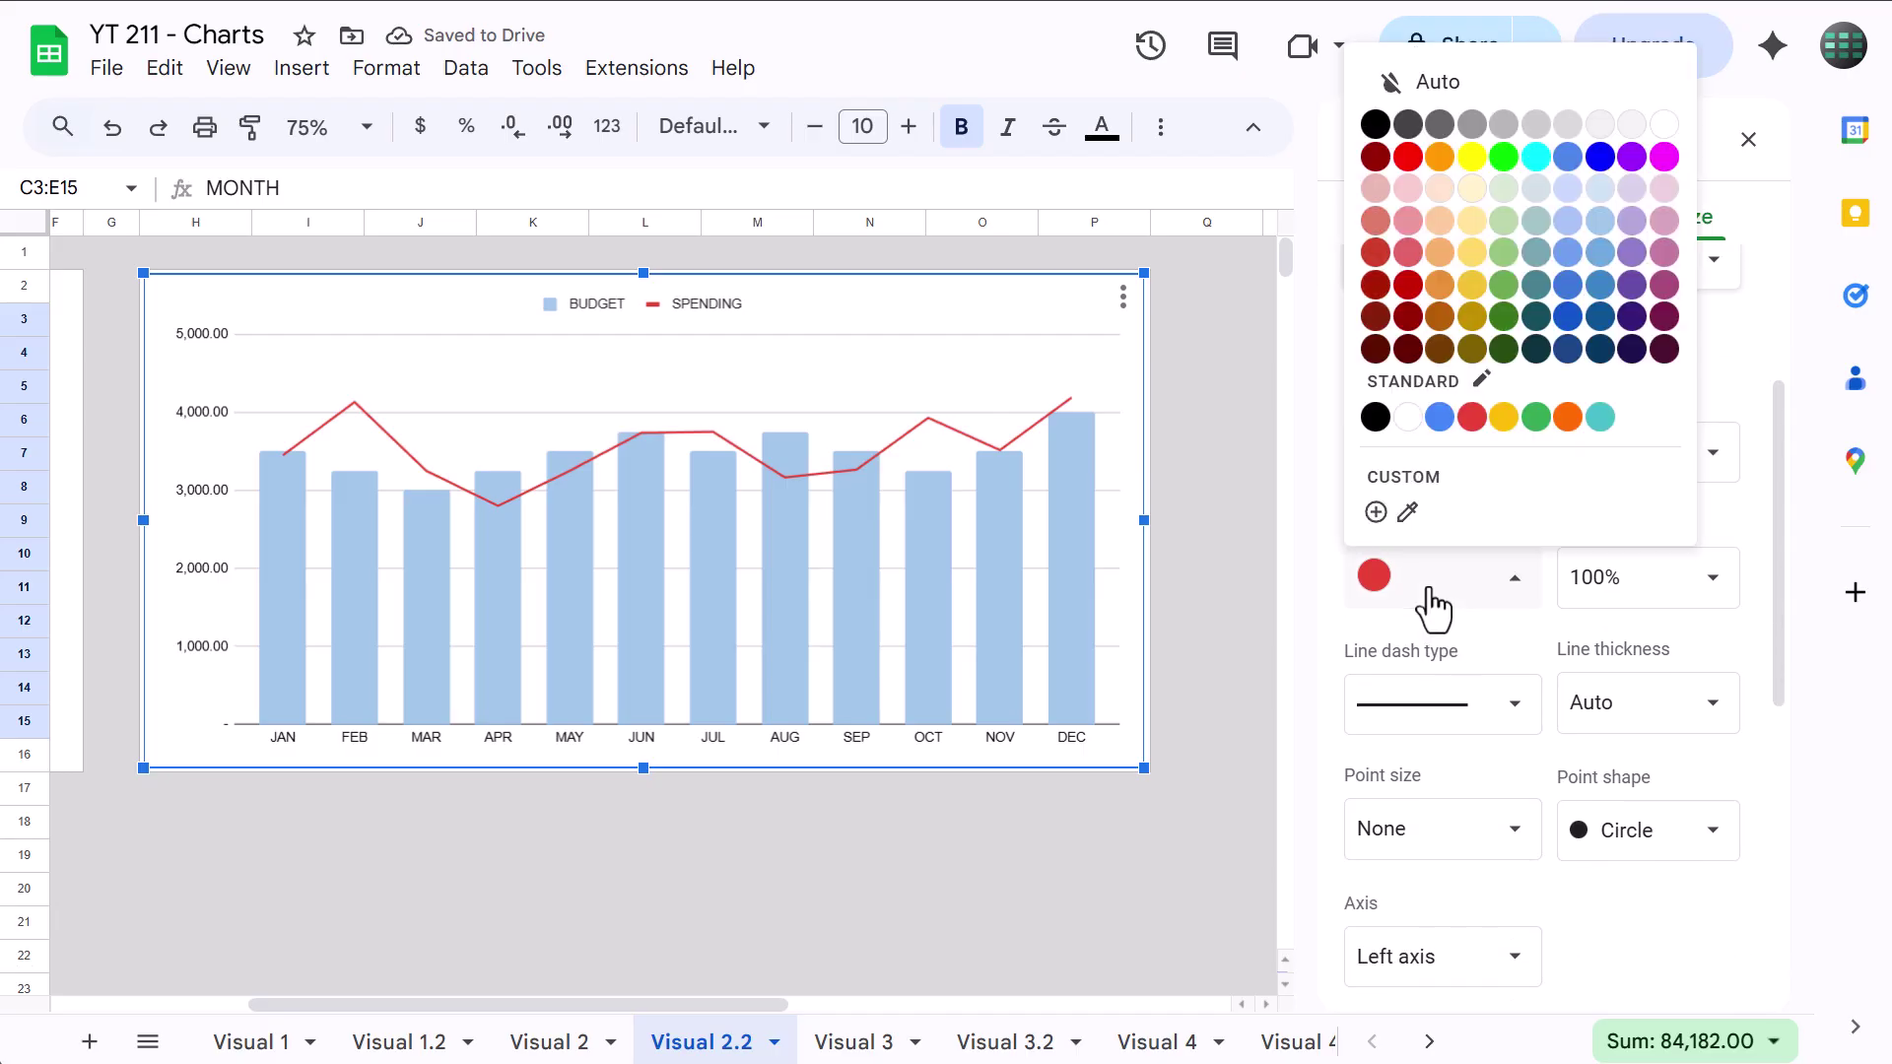
pyautogui.click(1407, 284)
pyautogui.click(1616, 727)
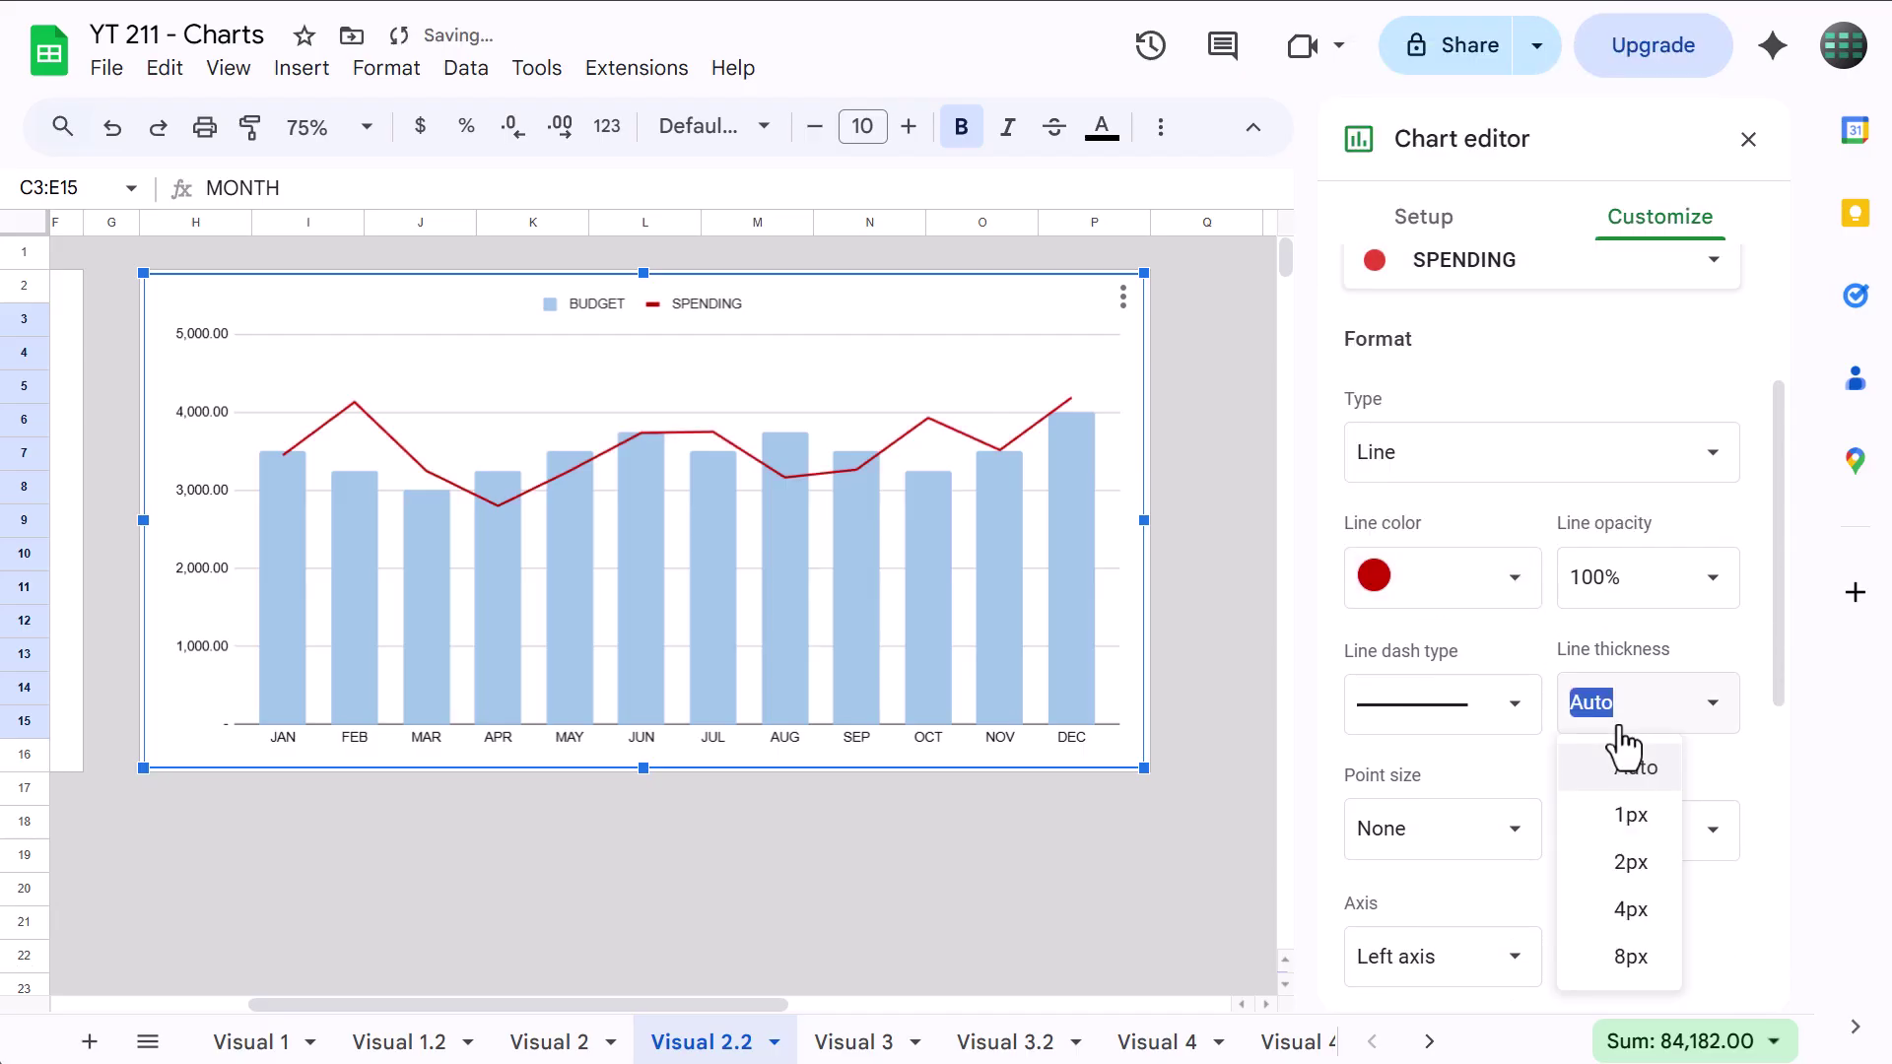
pyautogui.write('0')
pyautogui.press('Return')
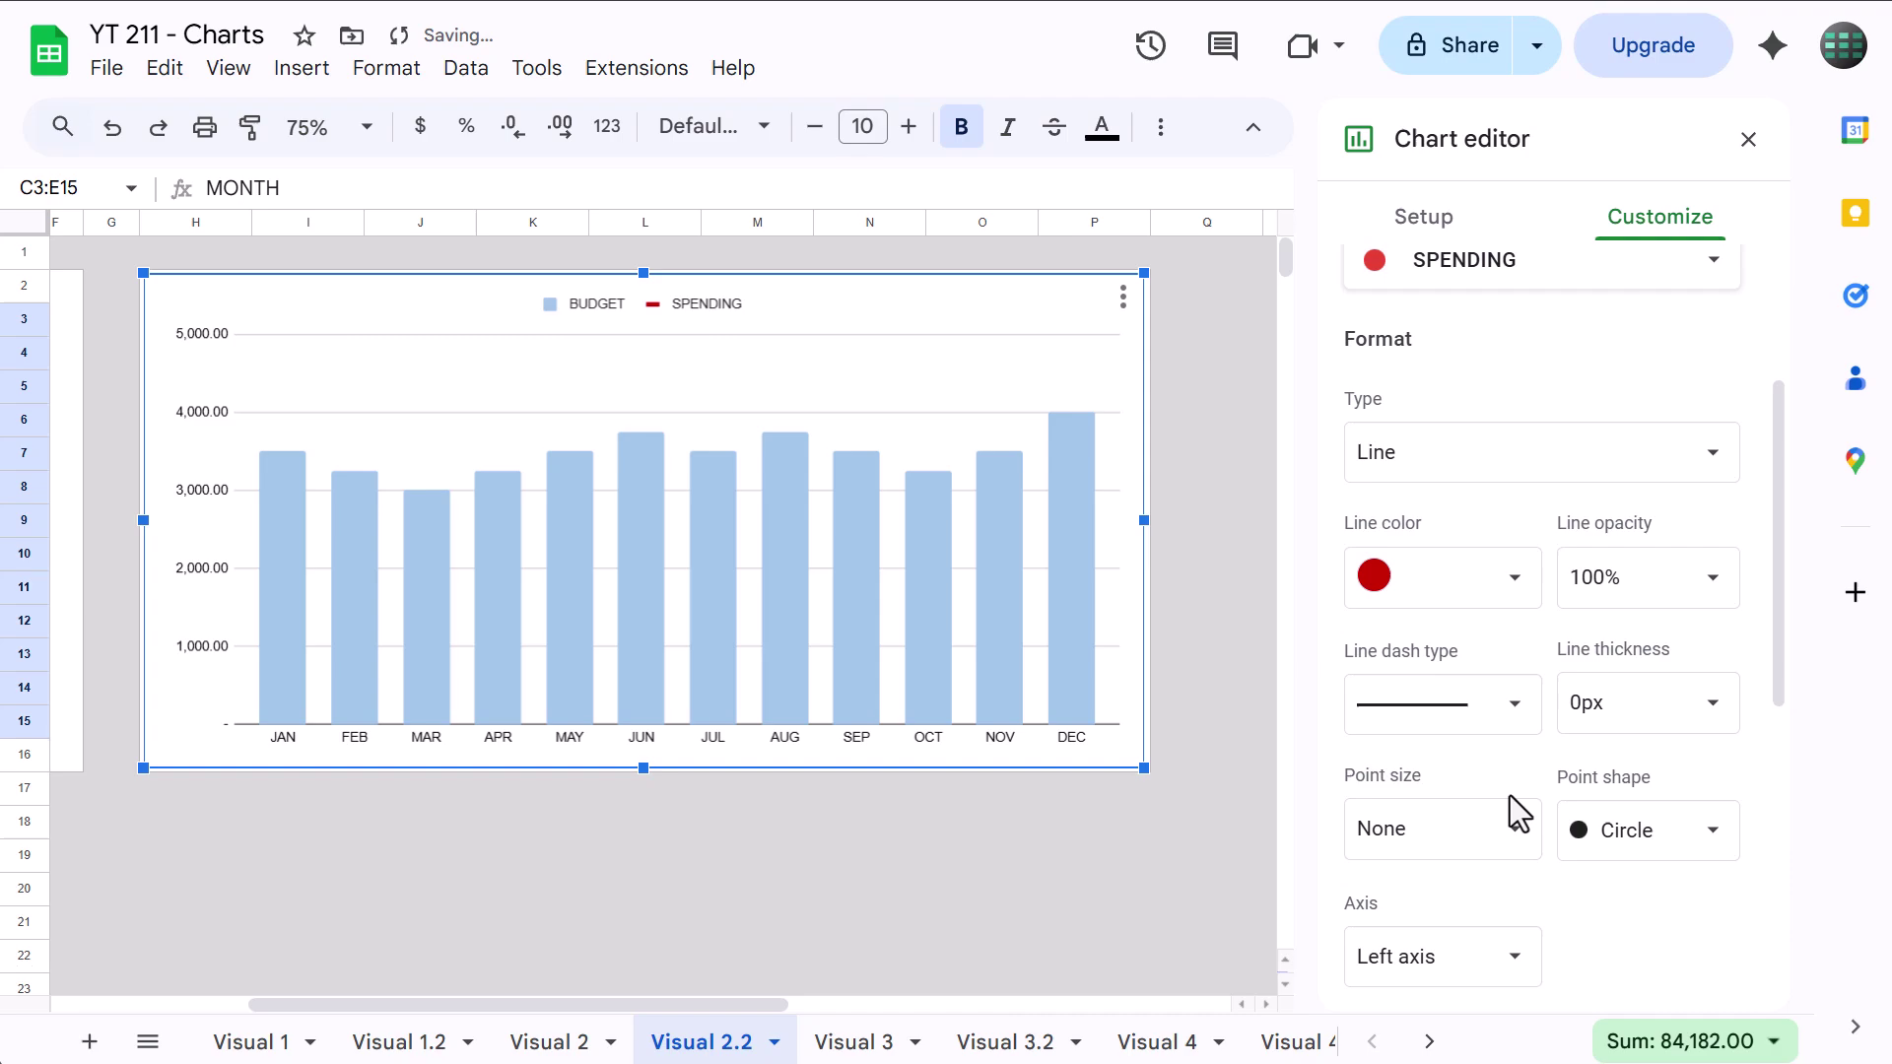
pyautogui.click(1508, 827)
pyautogui.click(1440, 770)
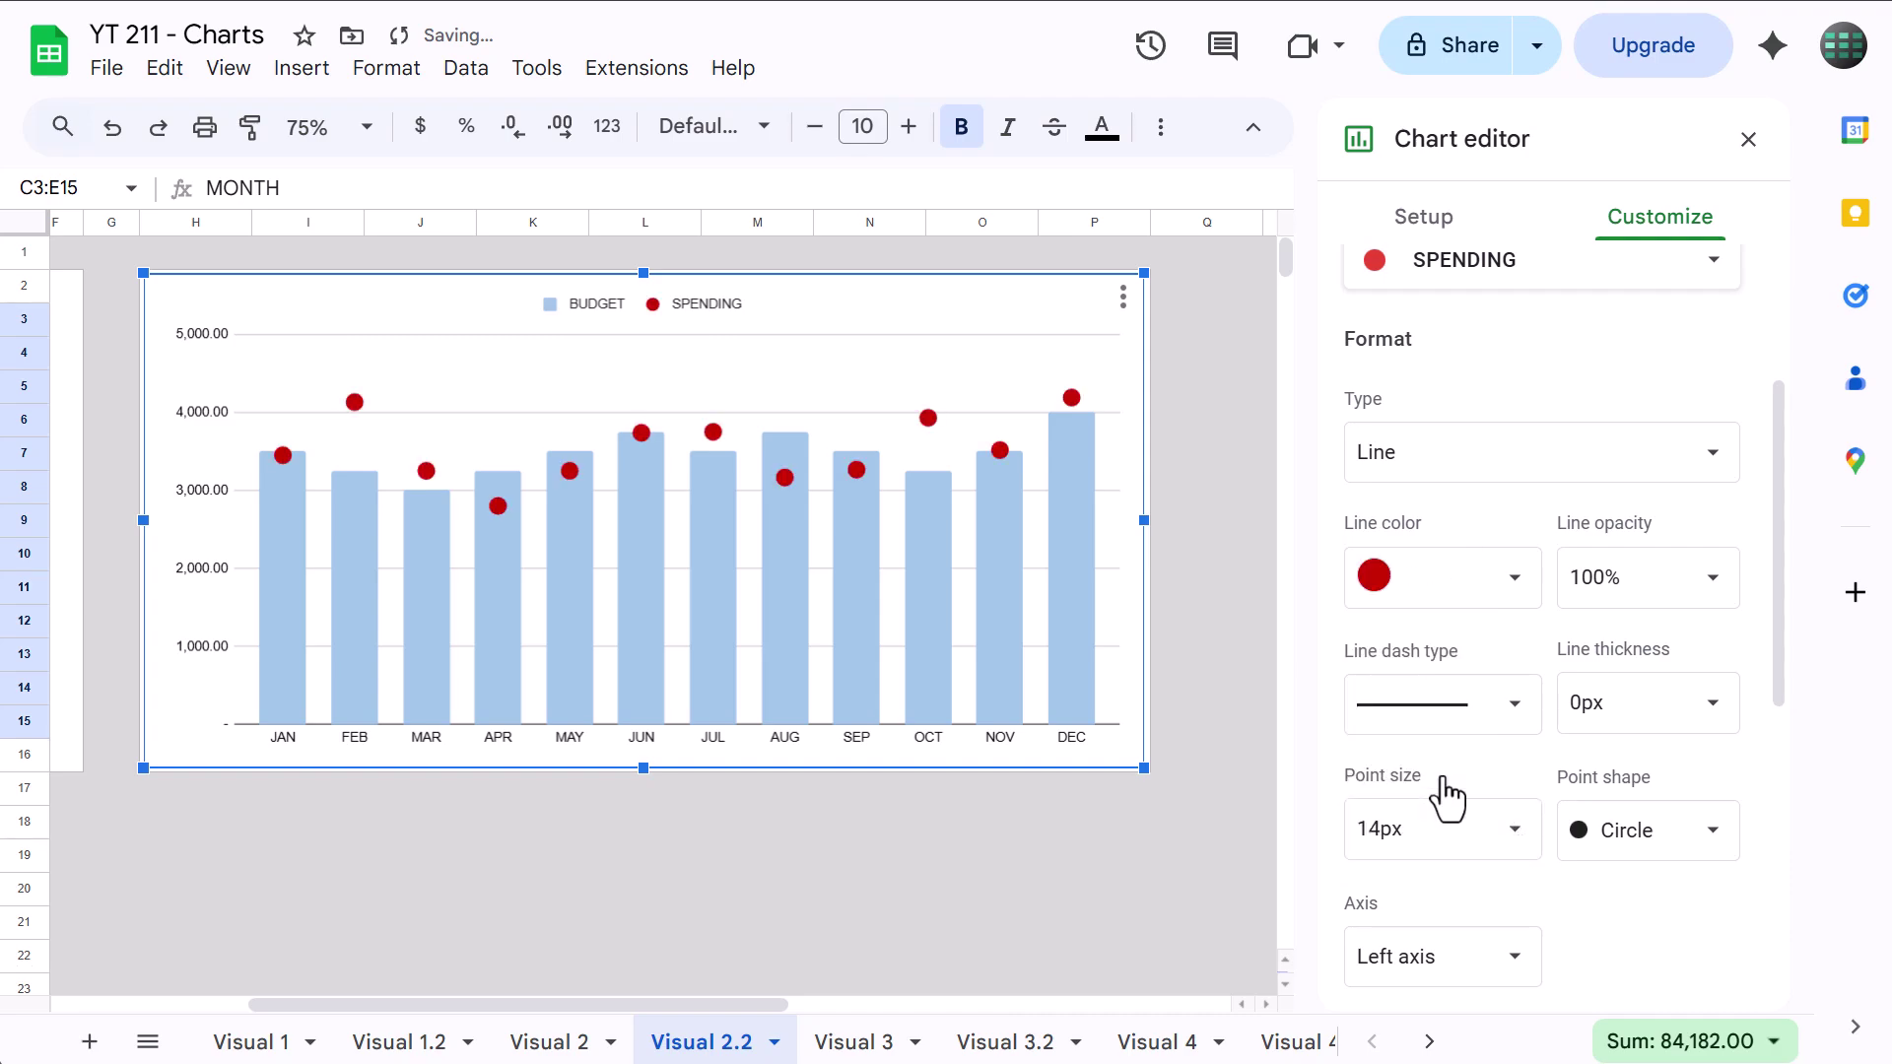
pyautogui.scroll(-5, 1452, 774)
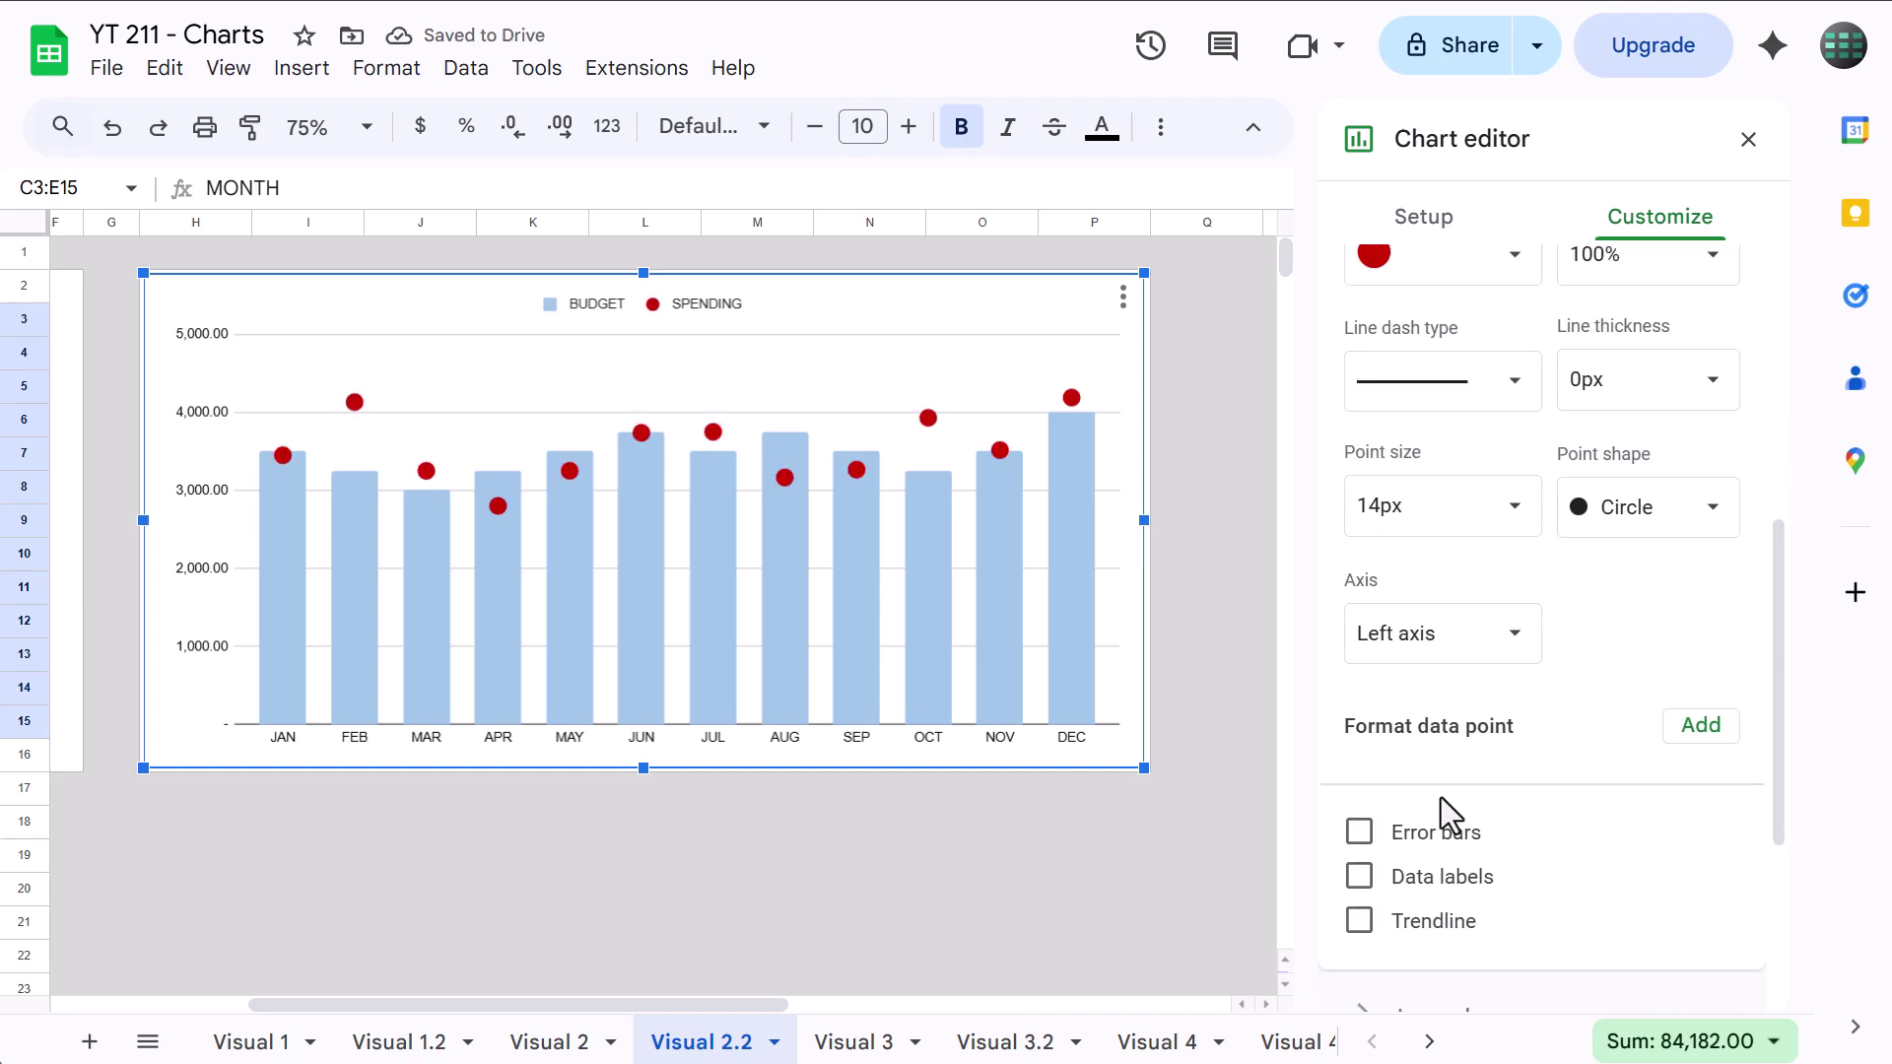
# Set the legend to size 18 bold and the month labels to size 16 bold.
pyautogui.click(1448, 899)
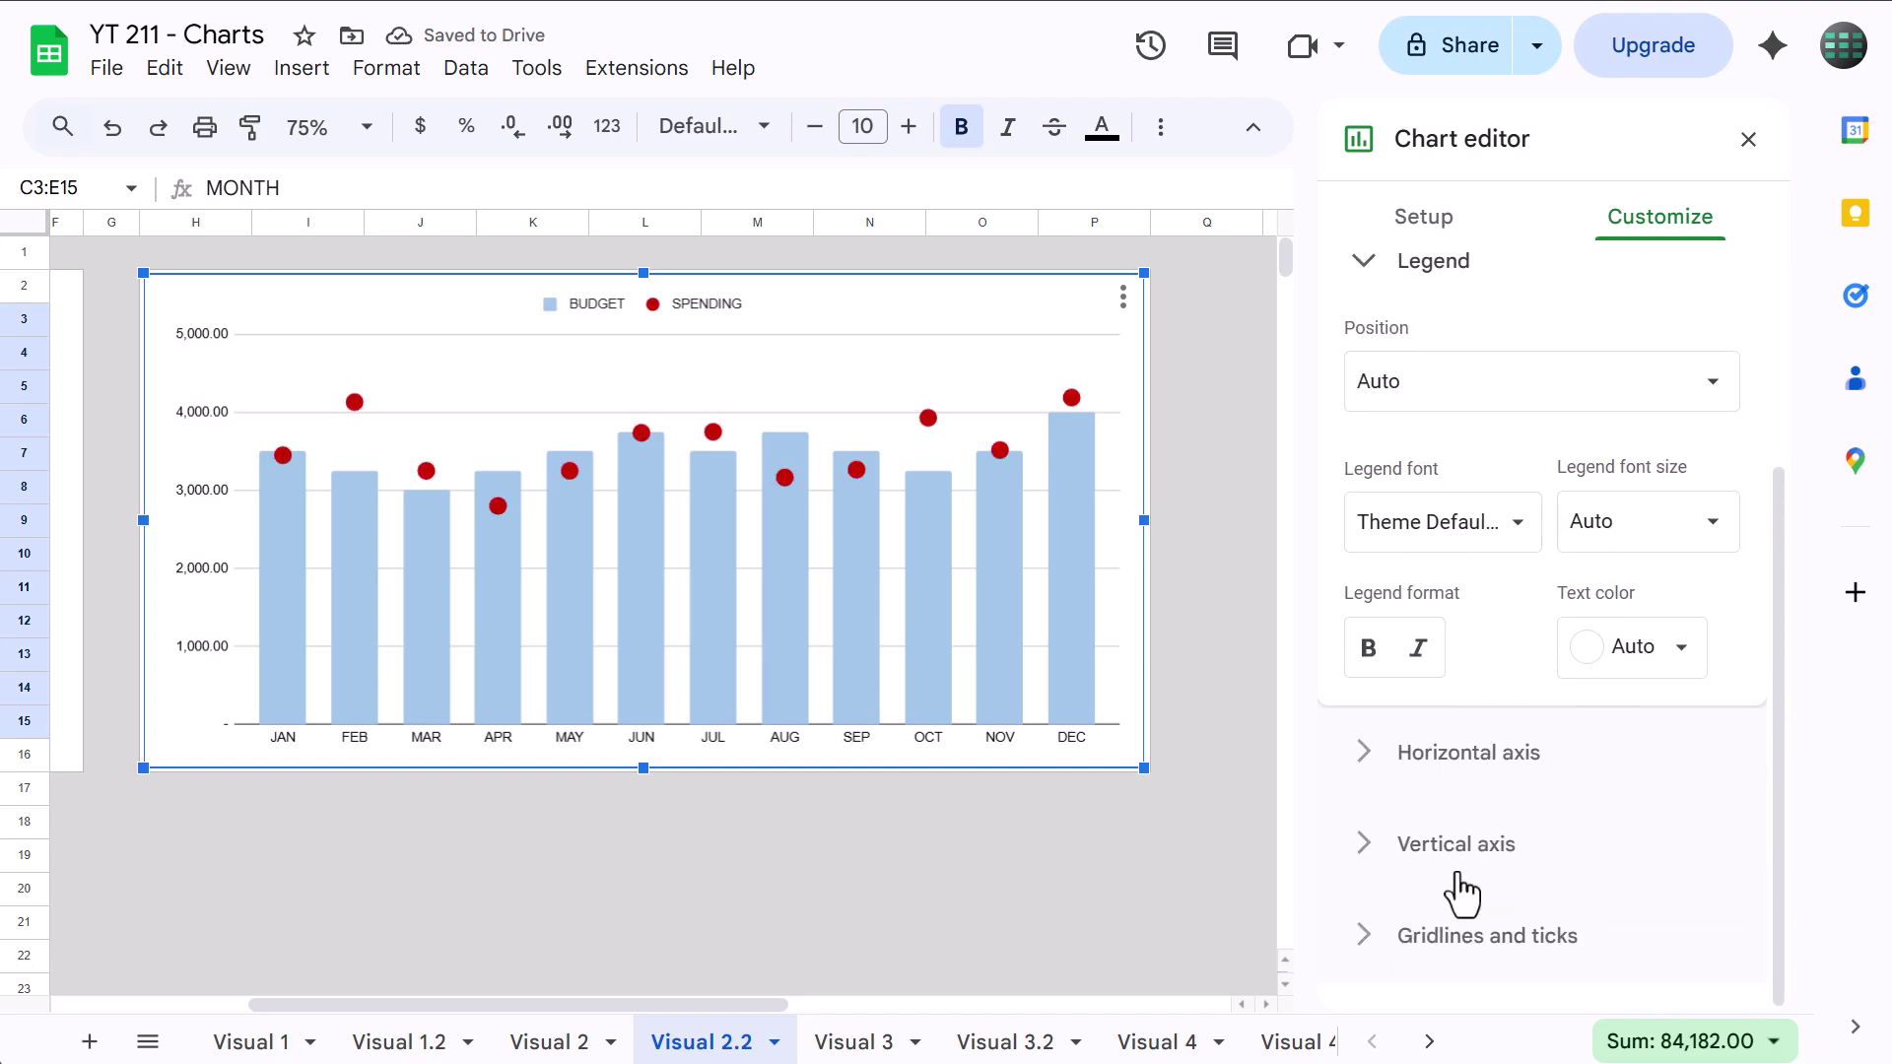
pyautogui.click(1646, 512)
pyautogui.click(1639, 828)
pyautogui.click(1370, 651)
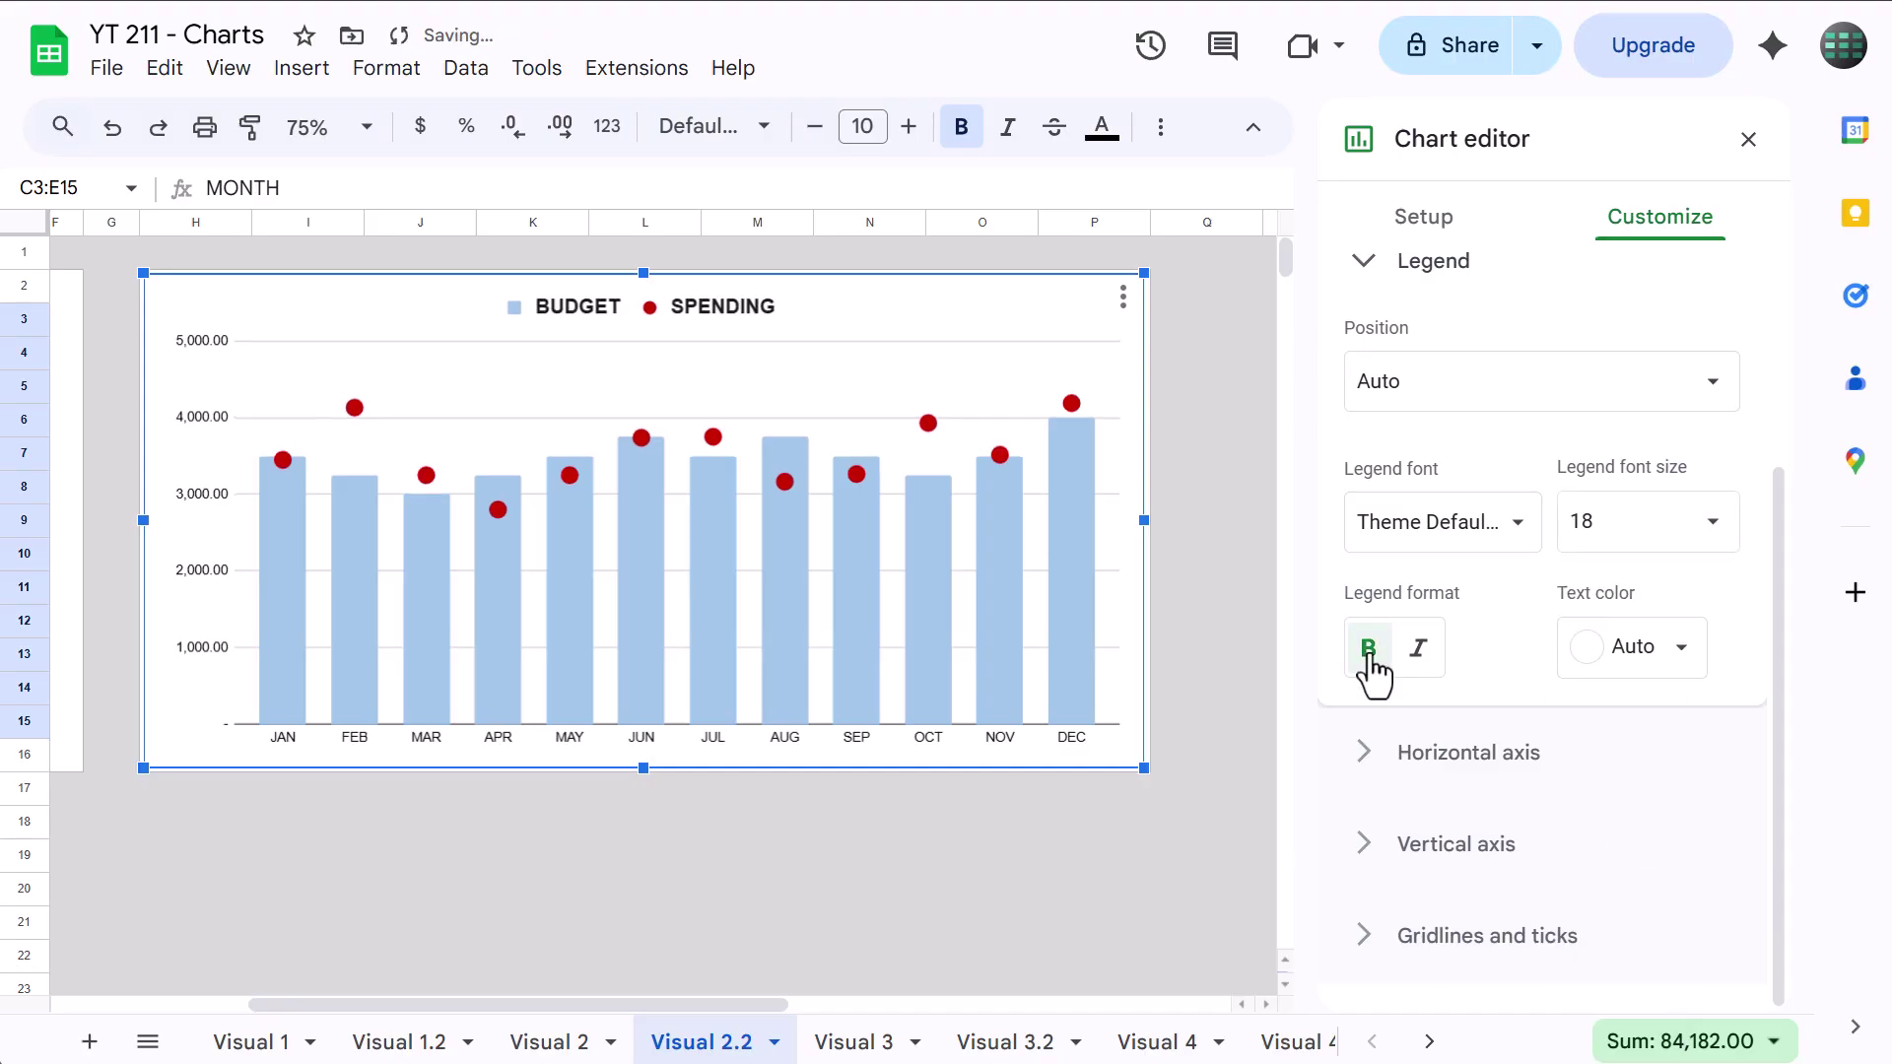
pyautogui.click(1456, 759)
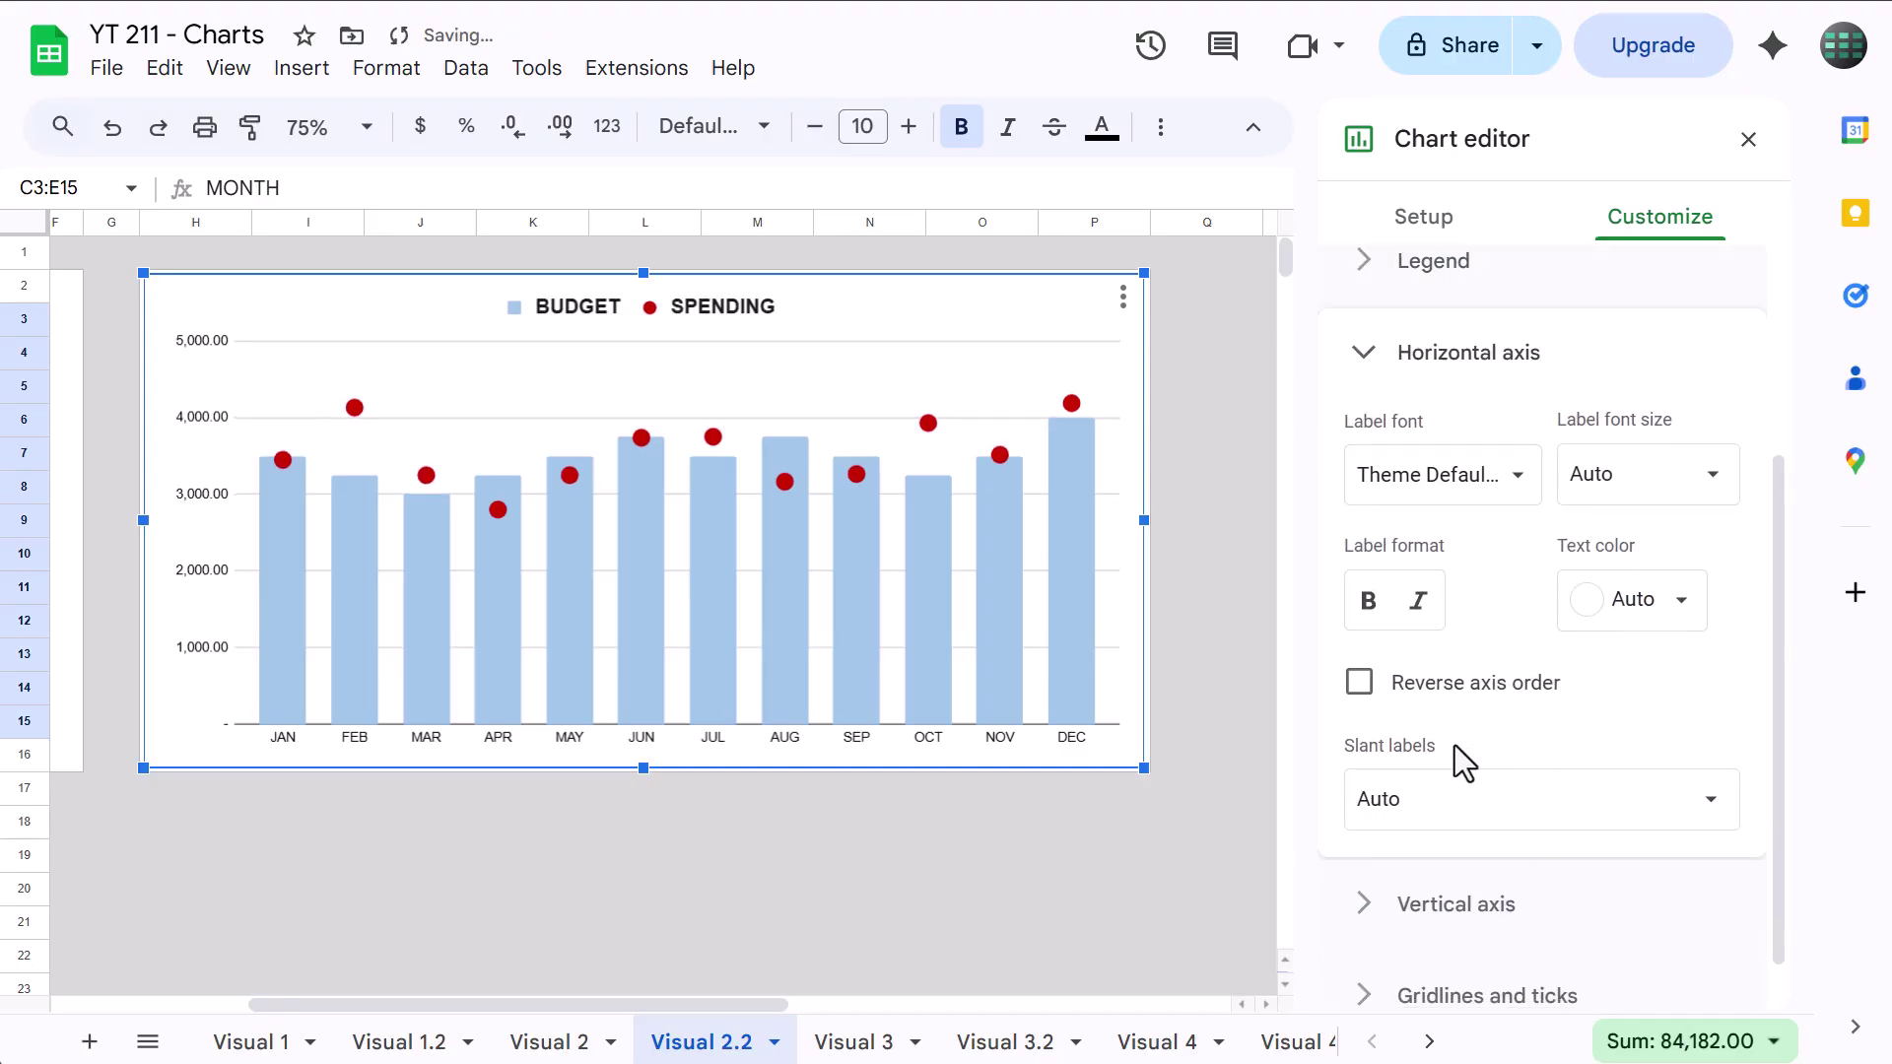
pyautogui.click(1673, 461)
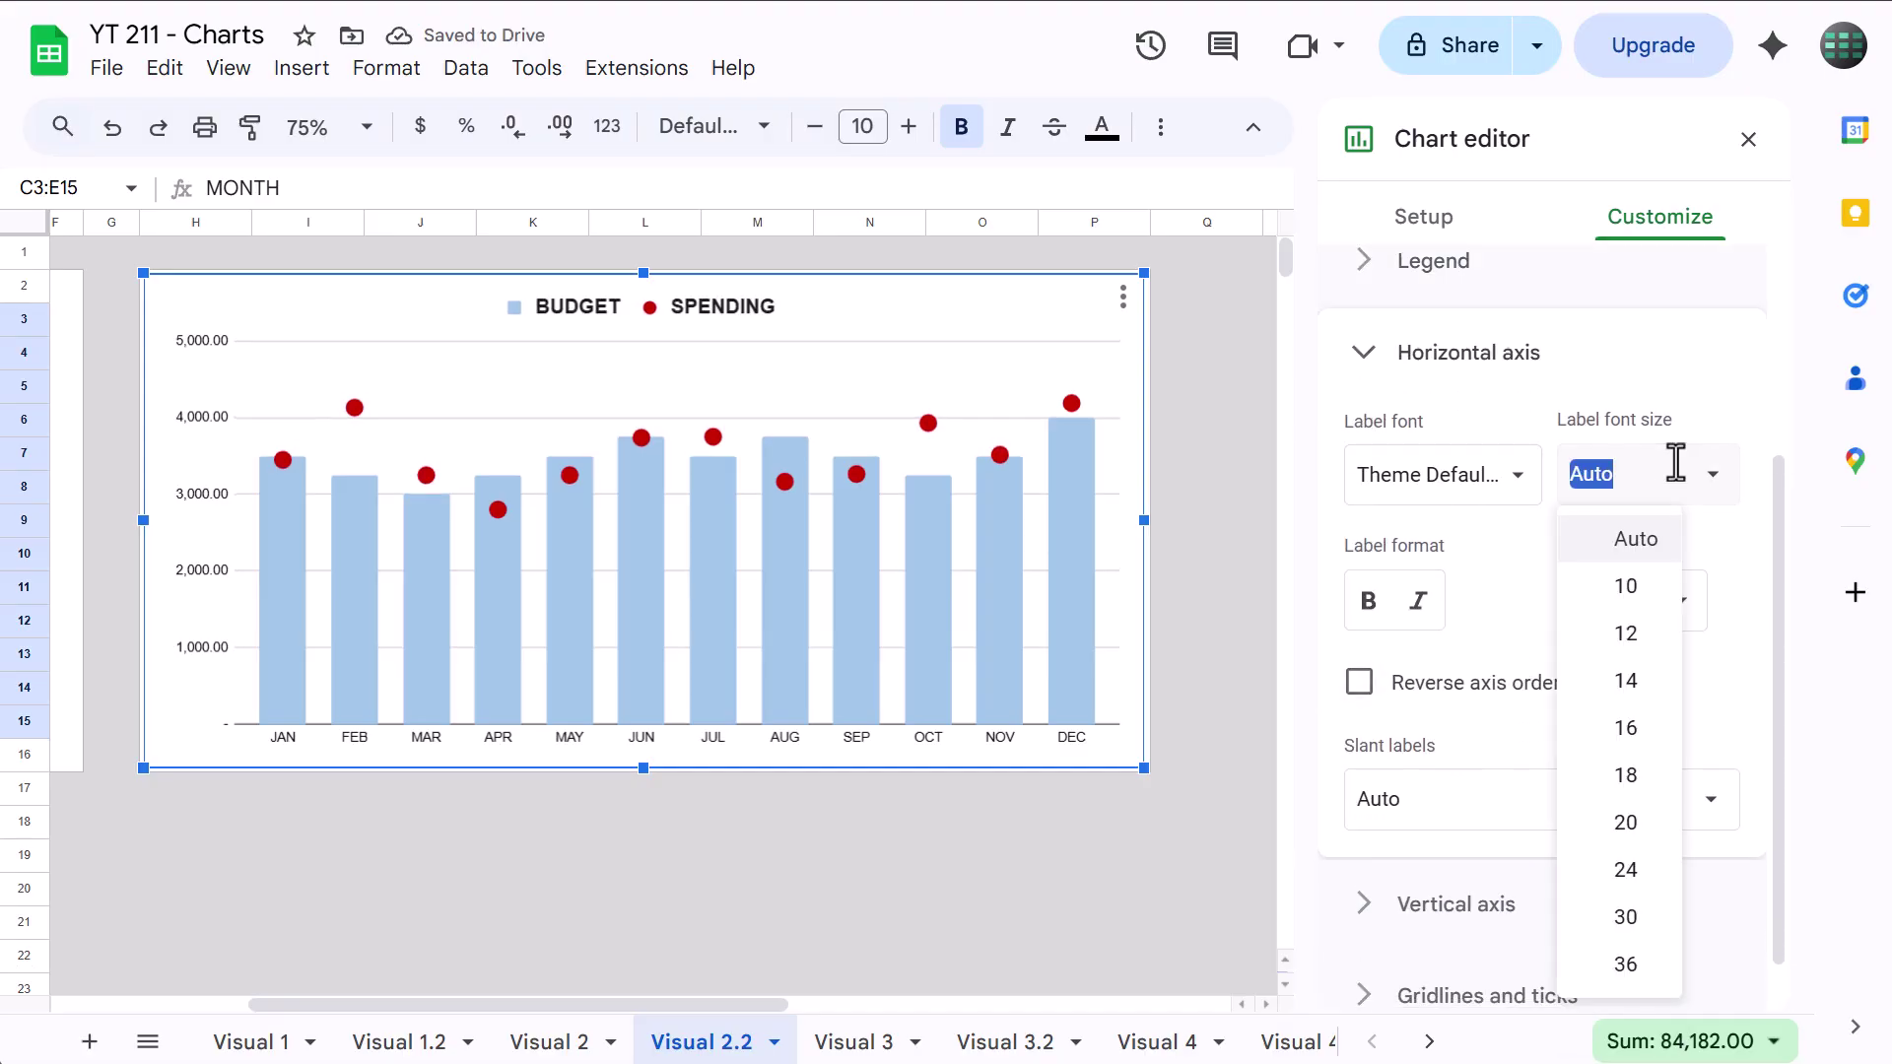
pyautogui.click(1643, 734)
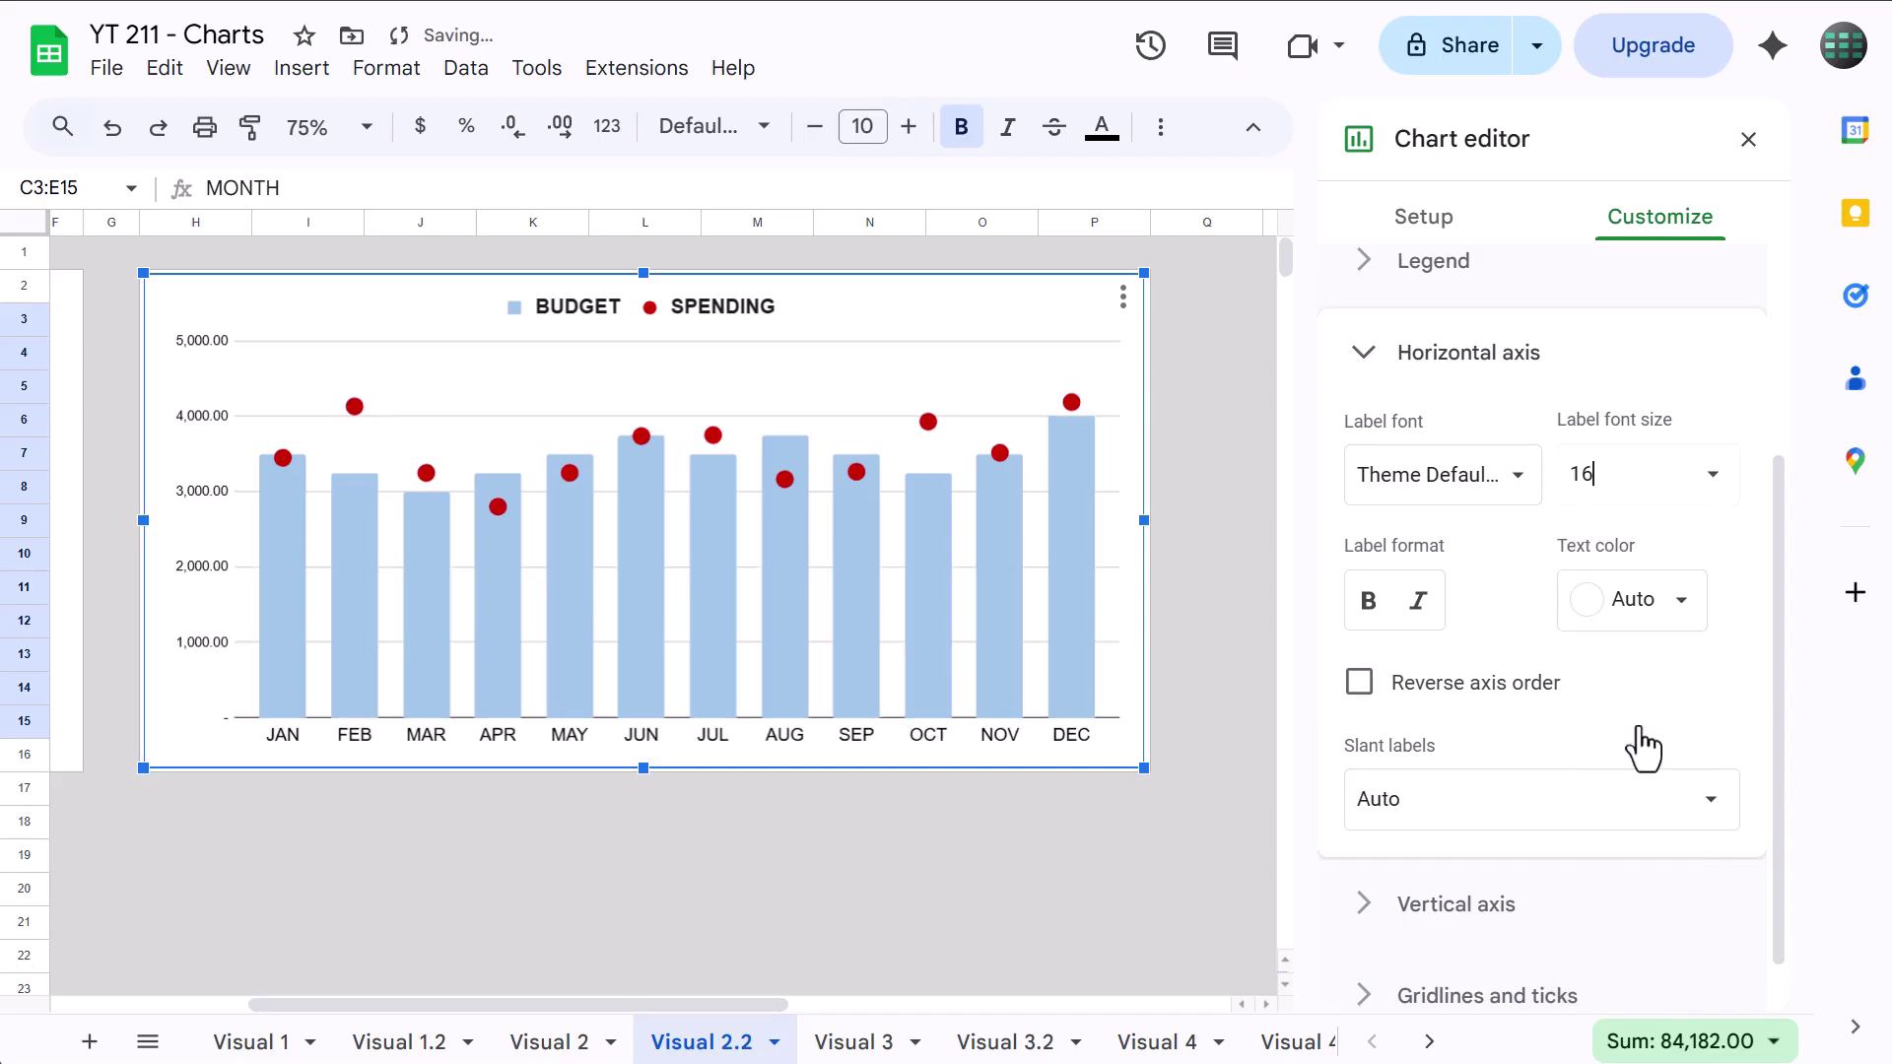
pyautogui.click(1366, 603)
# Give vertical axis labels size 16 with no number format, and remove major gridlines.
pyautogui.click(1423, 904)
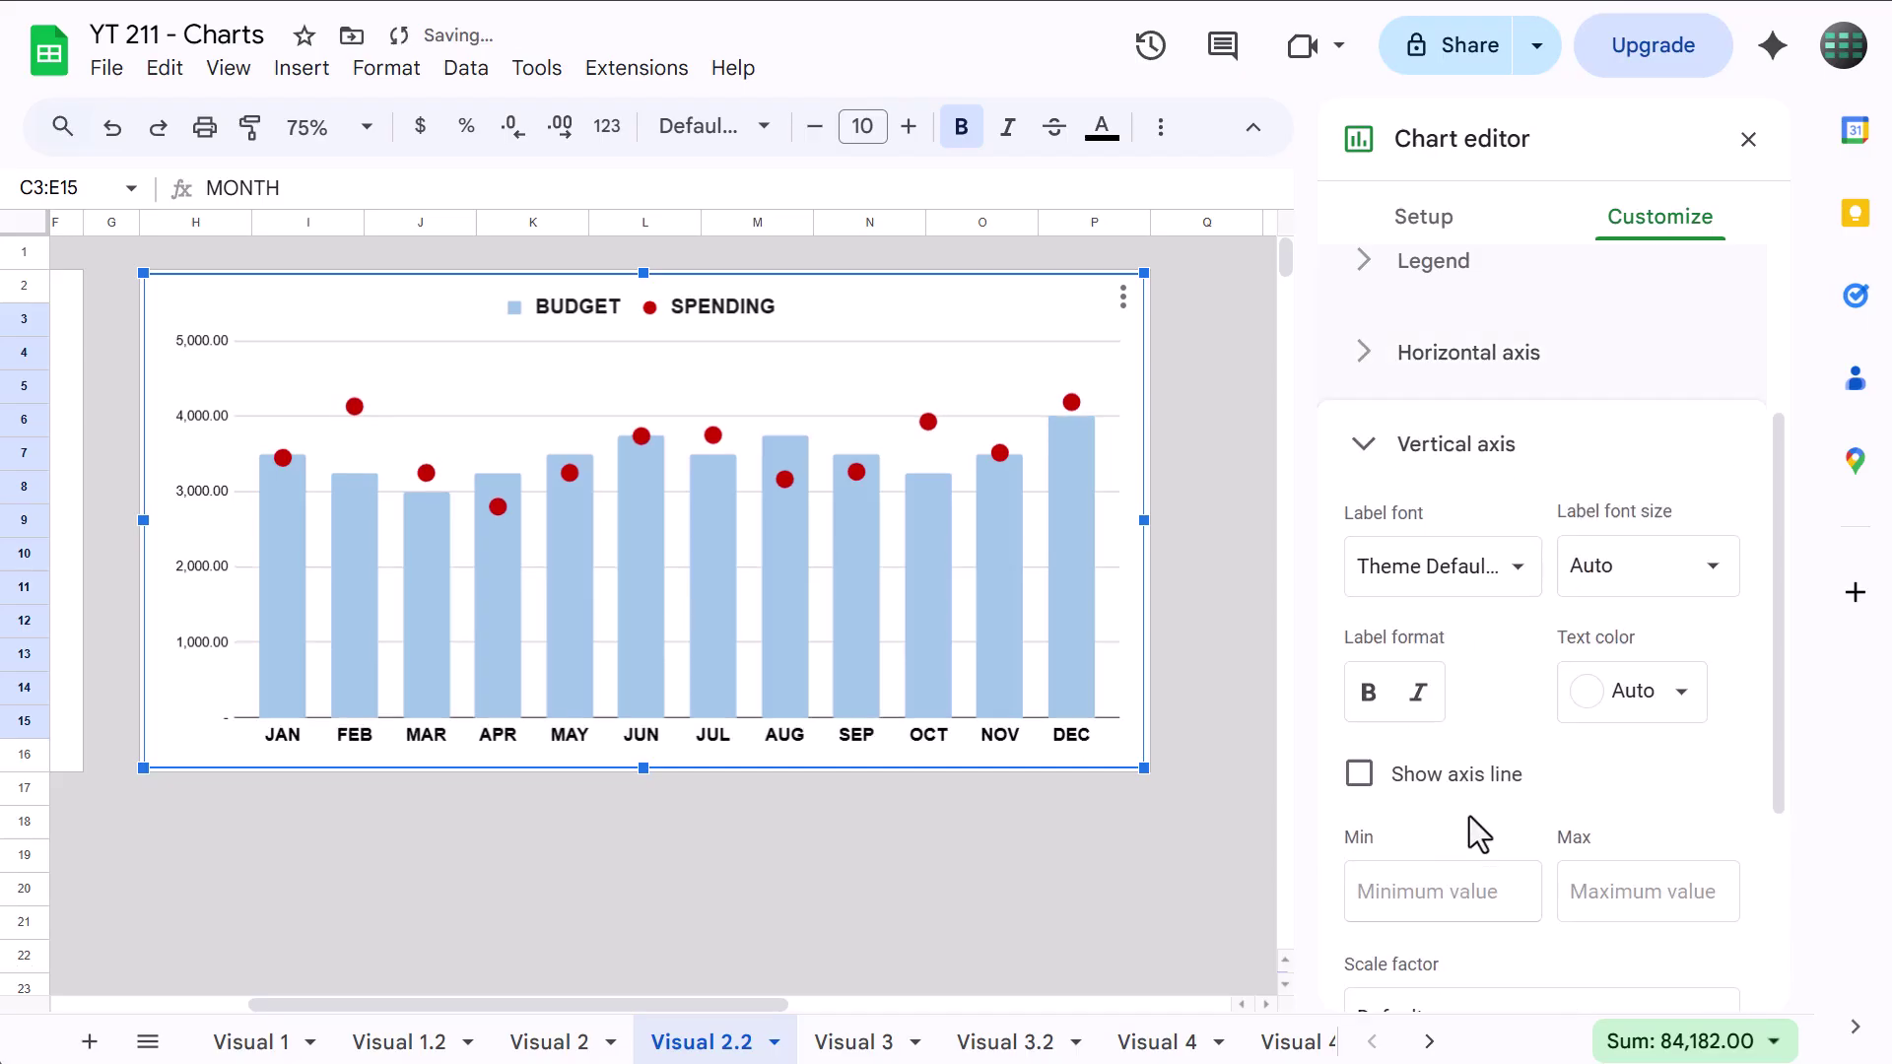
pyautogui.click(1624, 566)
pyautogui.click(1617, 311)
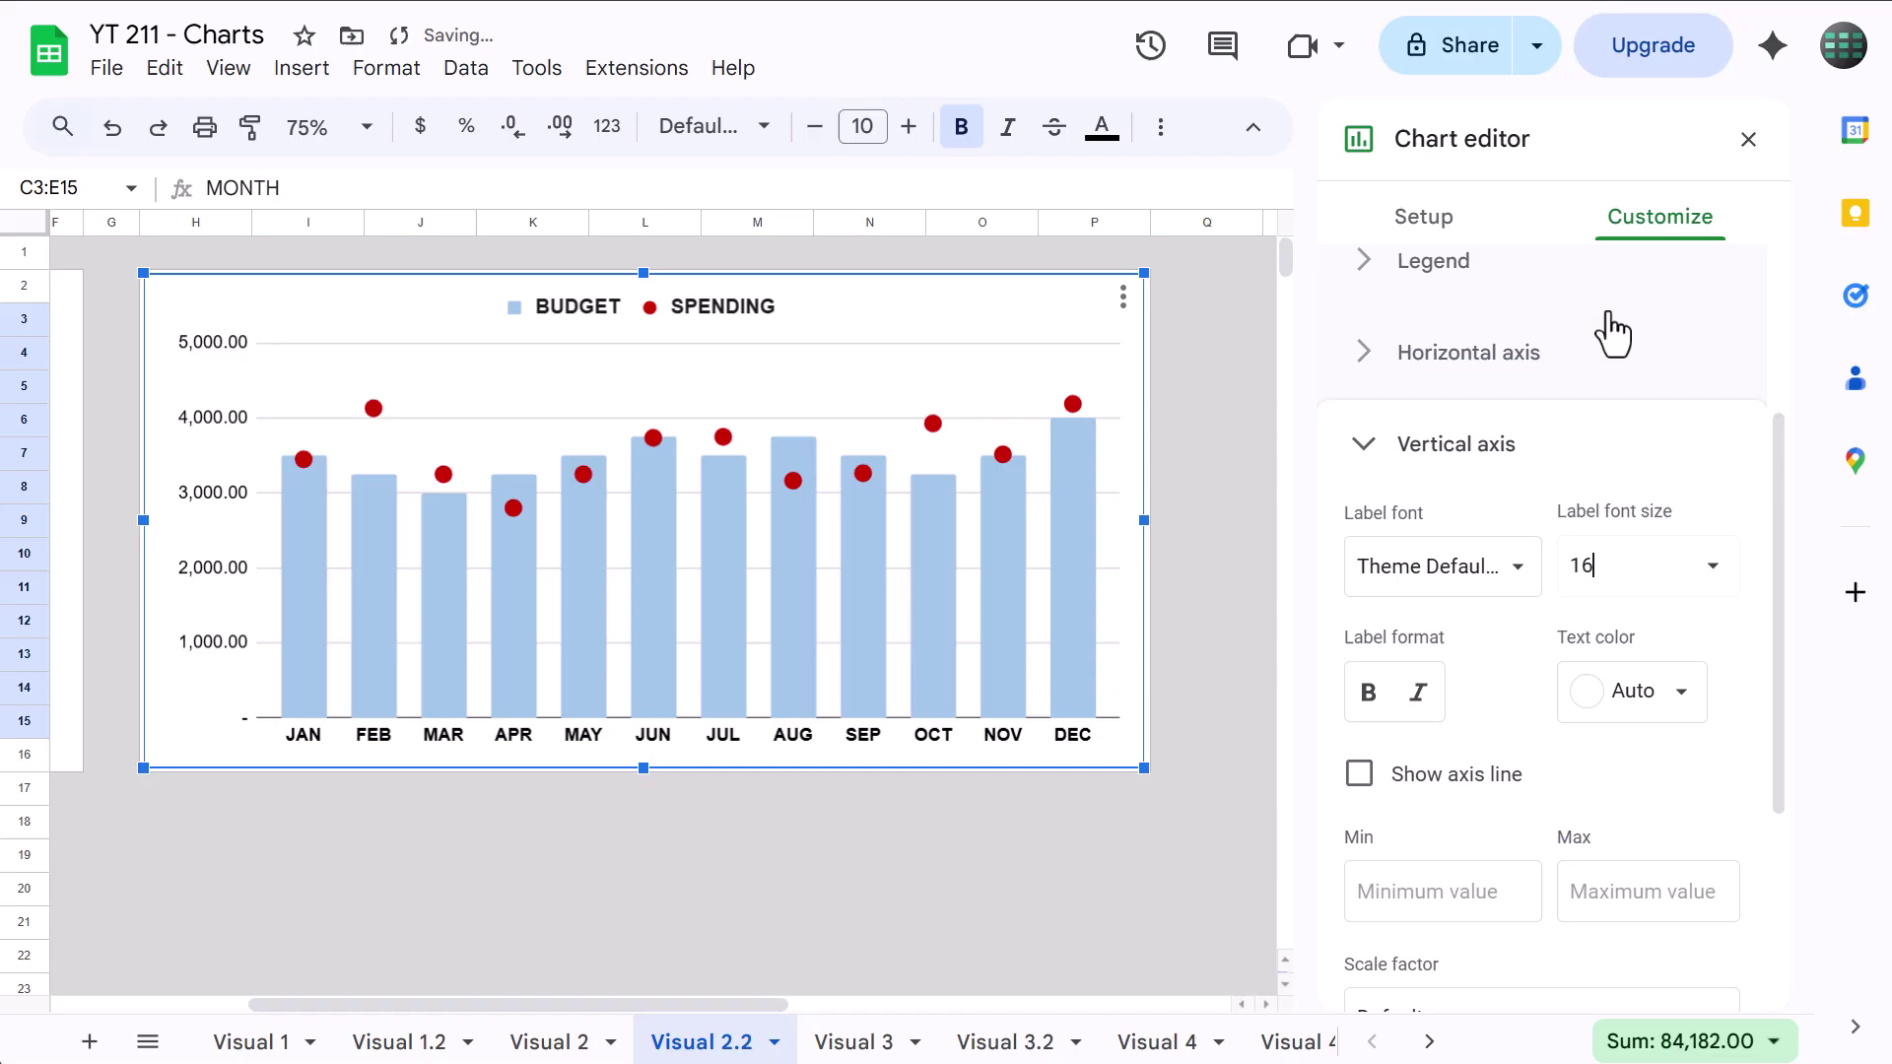
pyautogui.scroll(-2, 1521, 666)
pyautogui.scroll(-2, 1521, 666)
pyautogui.click(1493, 835)
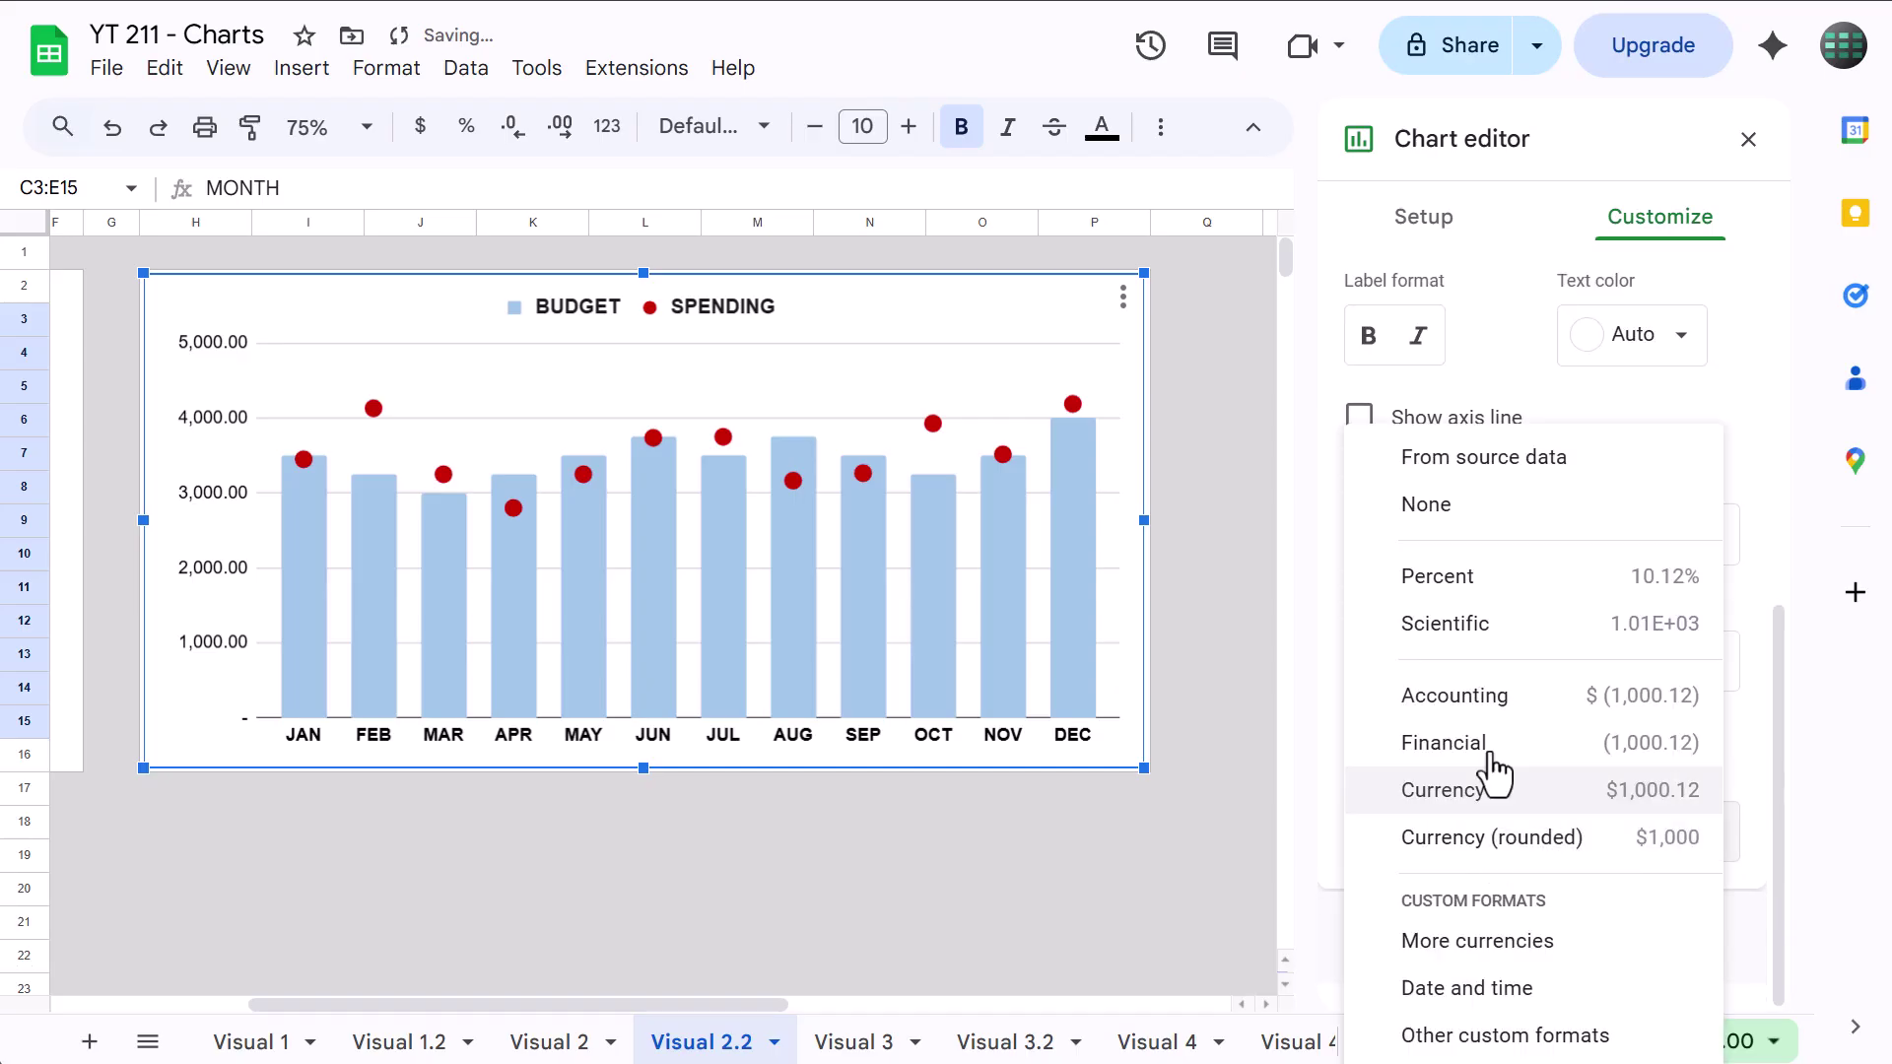
pyautogui.click(1500, 540)
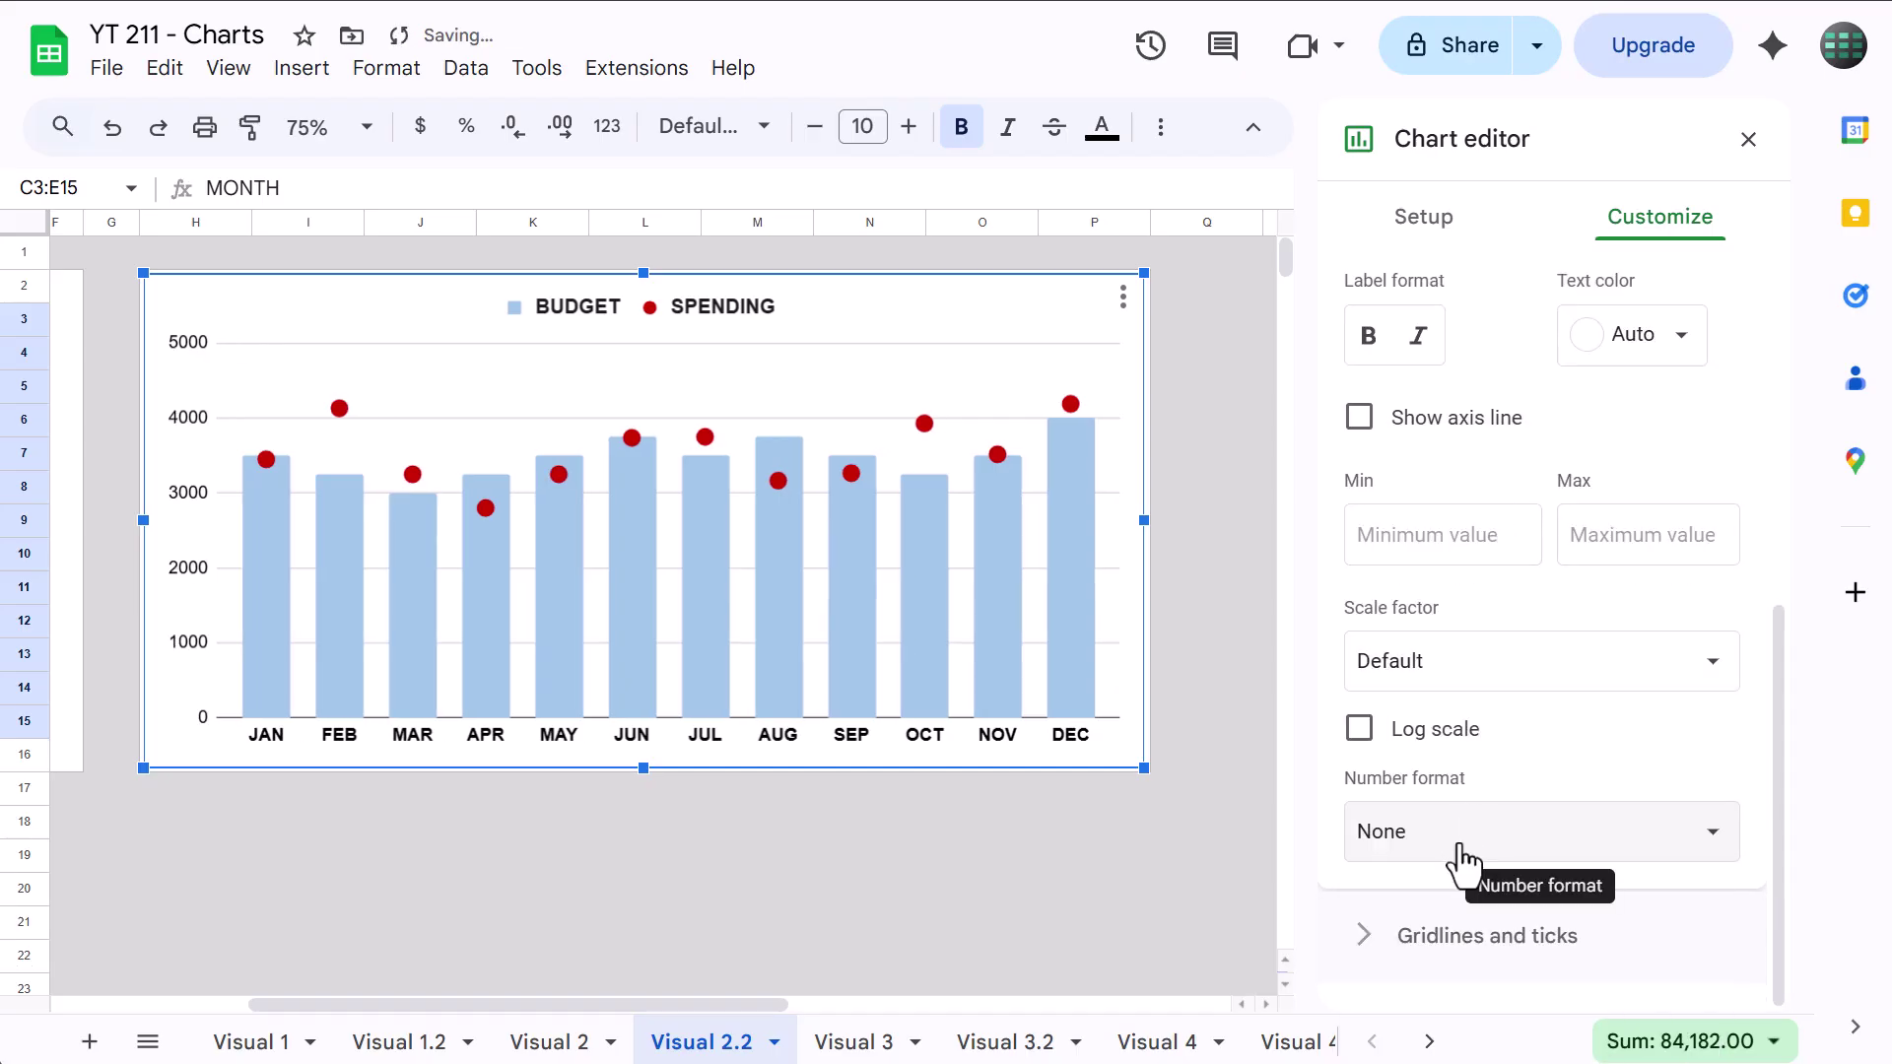
pyautogui.click(1458, 936)
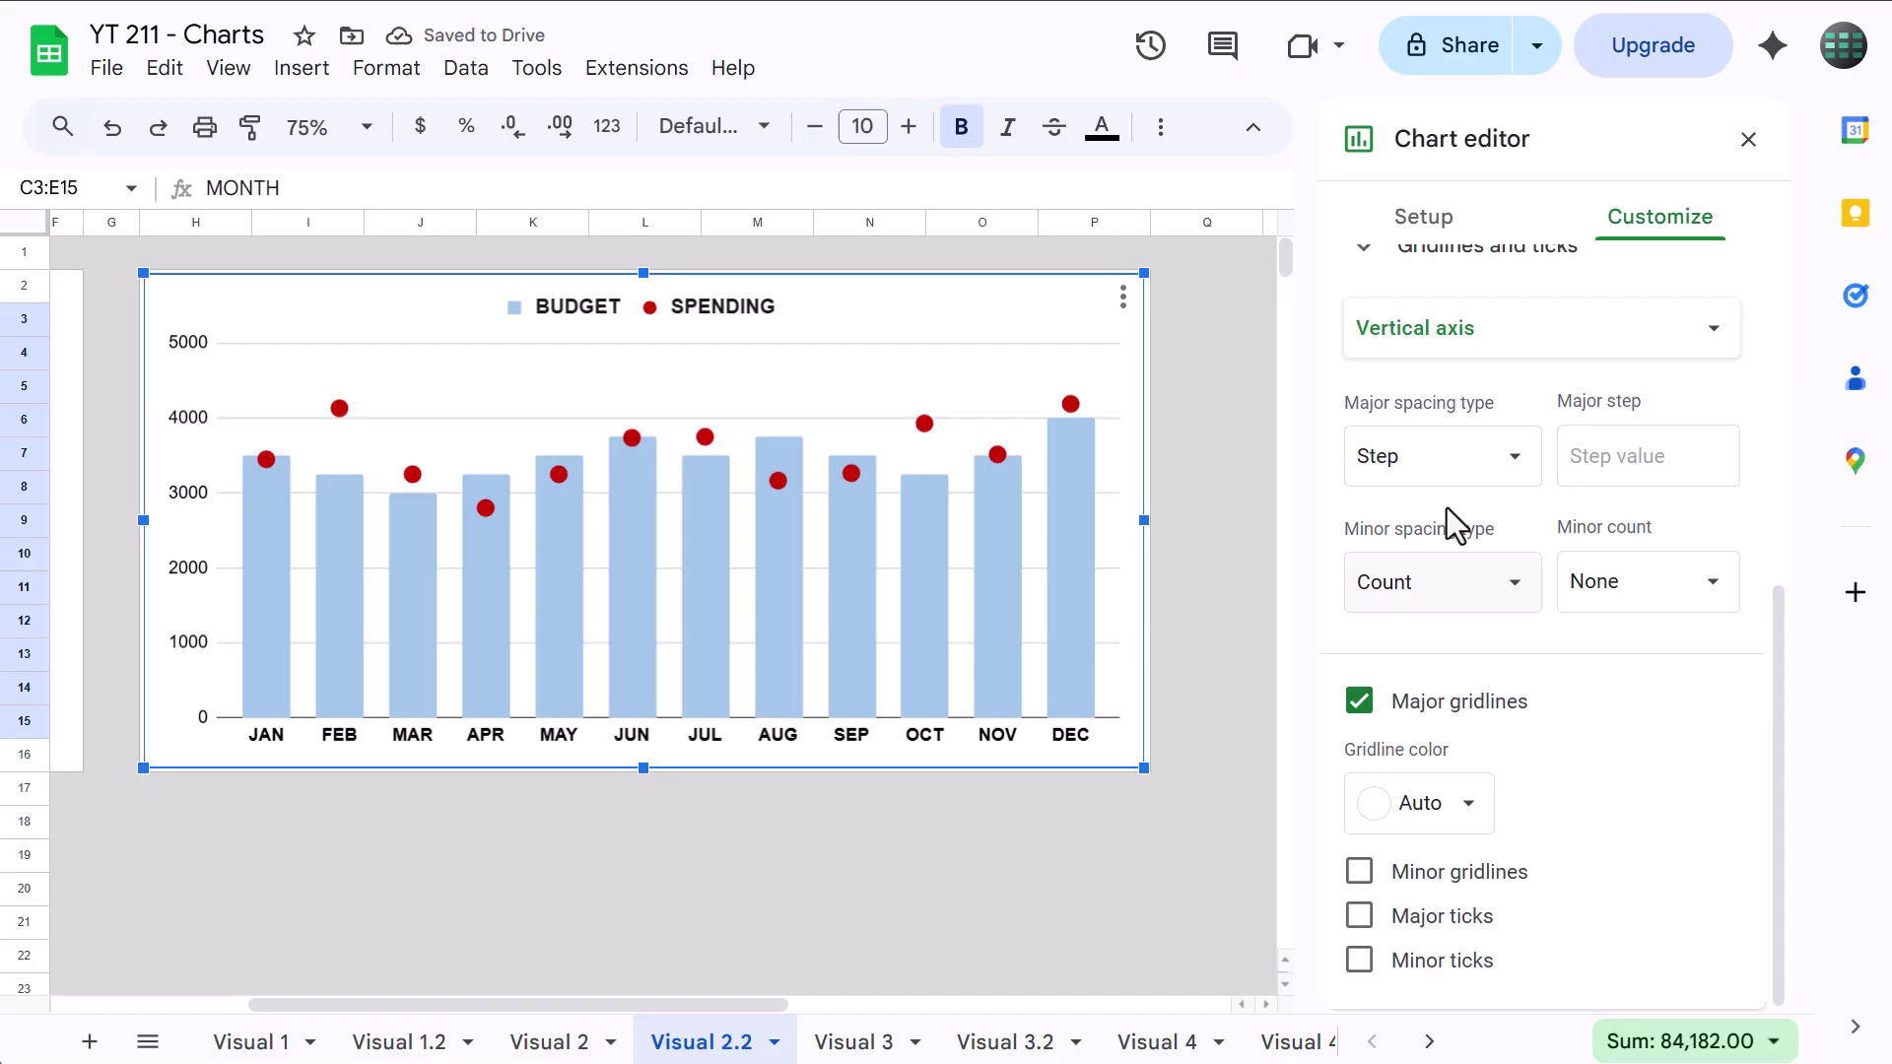
pyautogui.click(1359, 701)
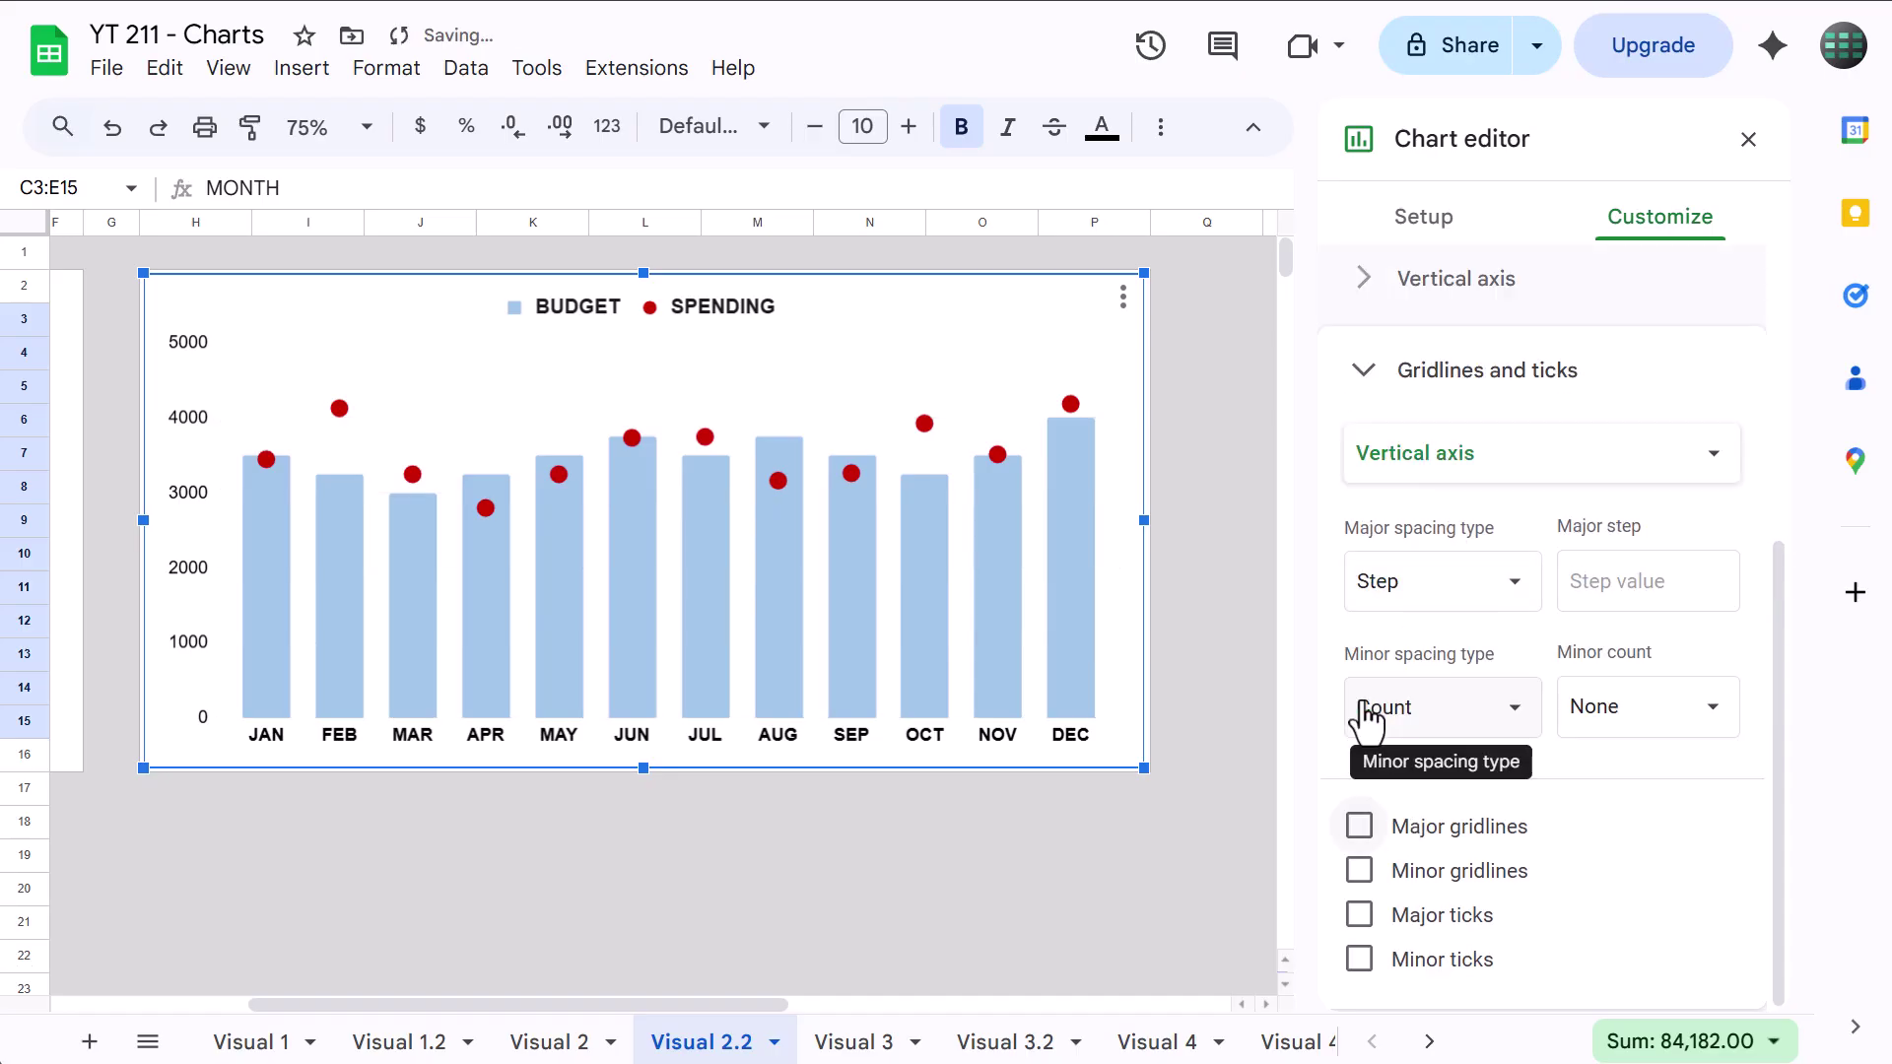
# Close the chart editor and, on Visual 3, change SPENDING in D4 to 650.
pyautogui.click(1748, 139)
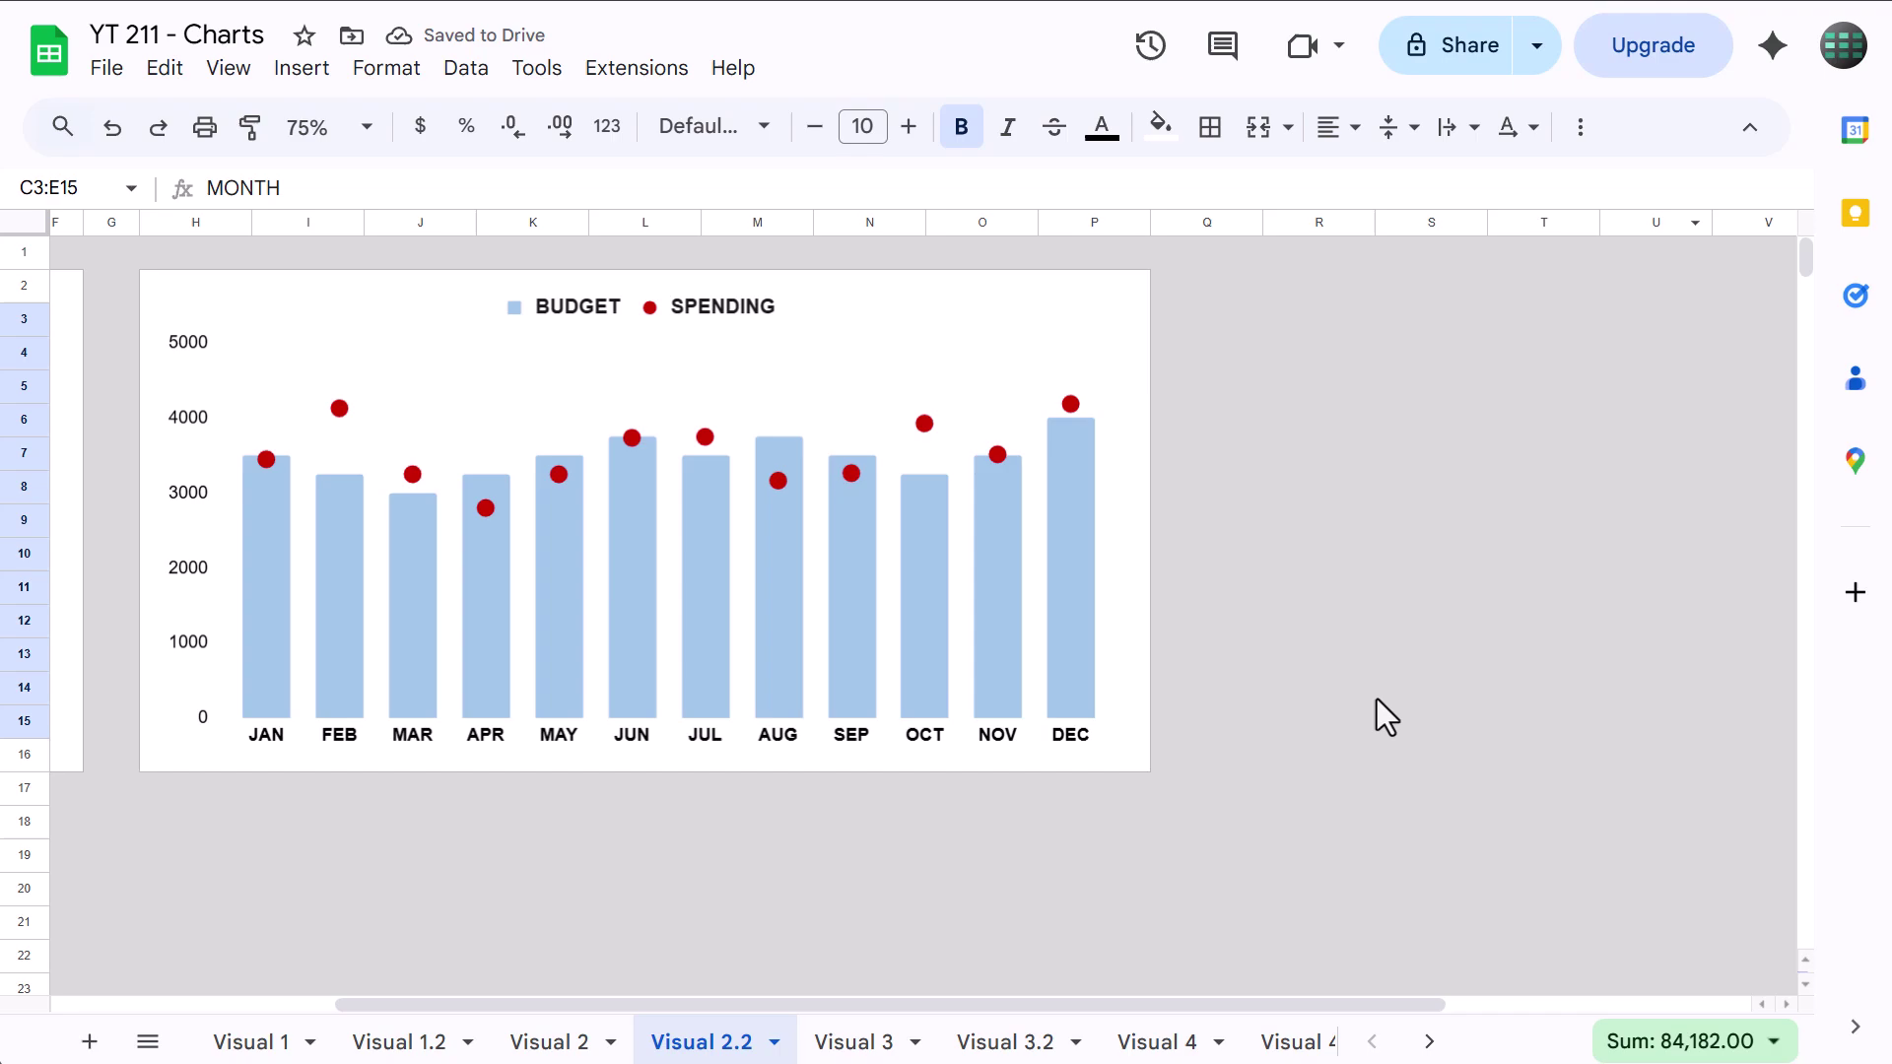
pyautogui.hscroll(-5, 1366, 720)
pyautogui.click(1224, 897)
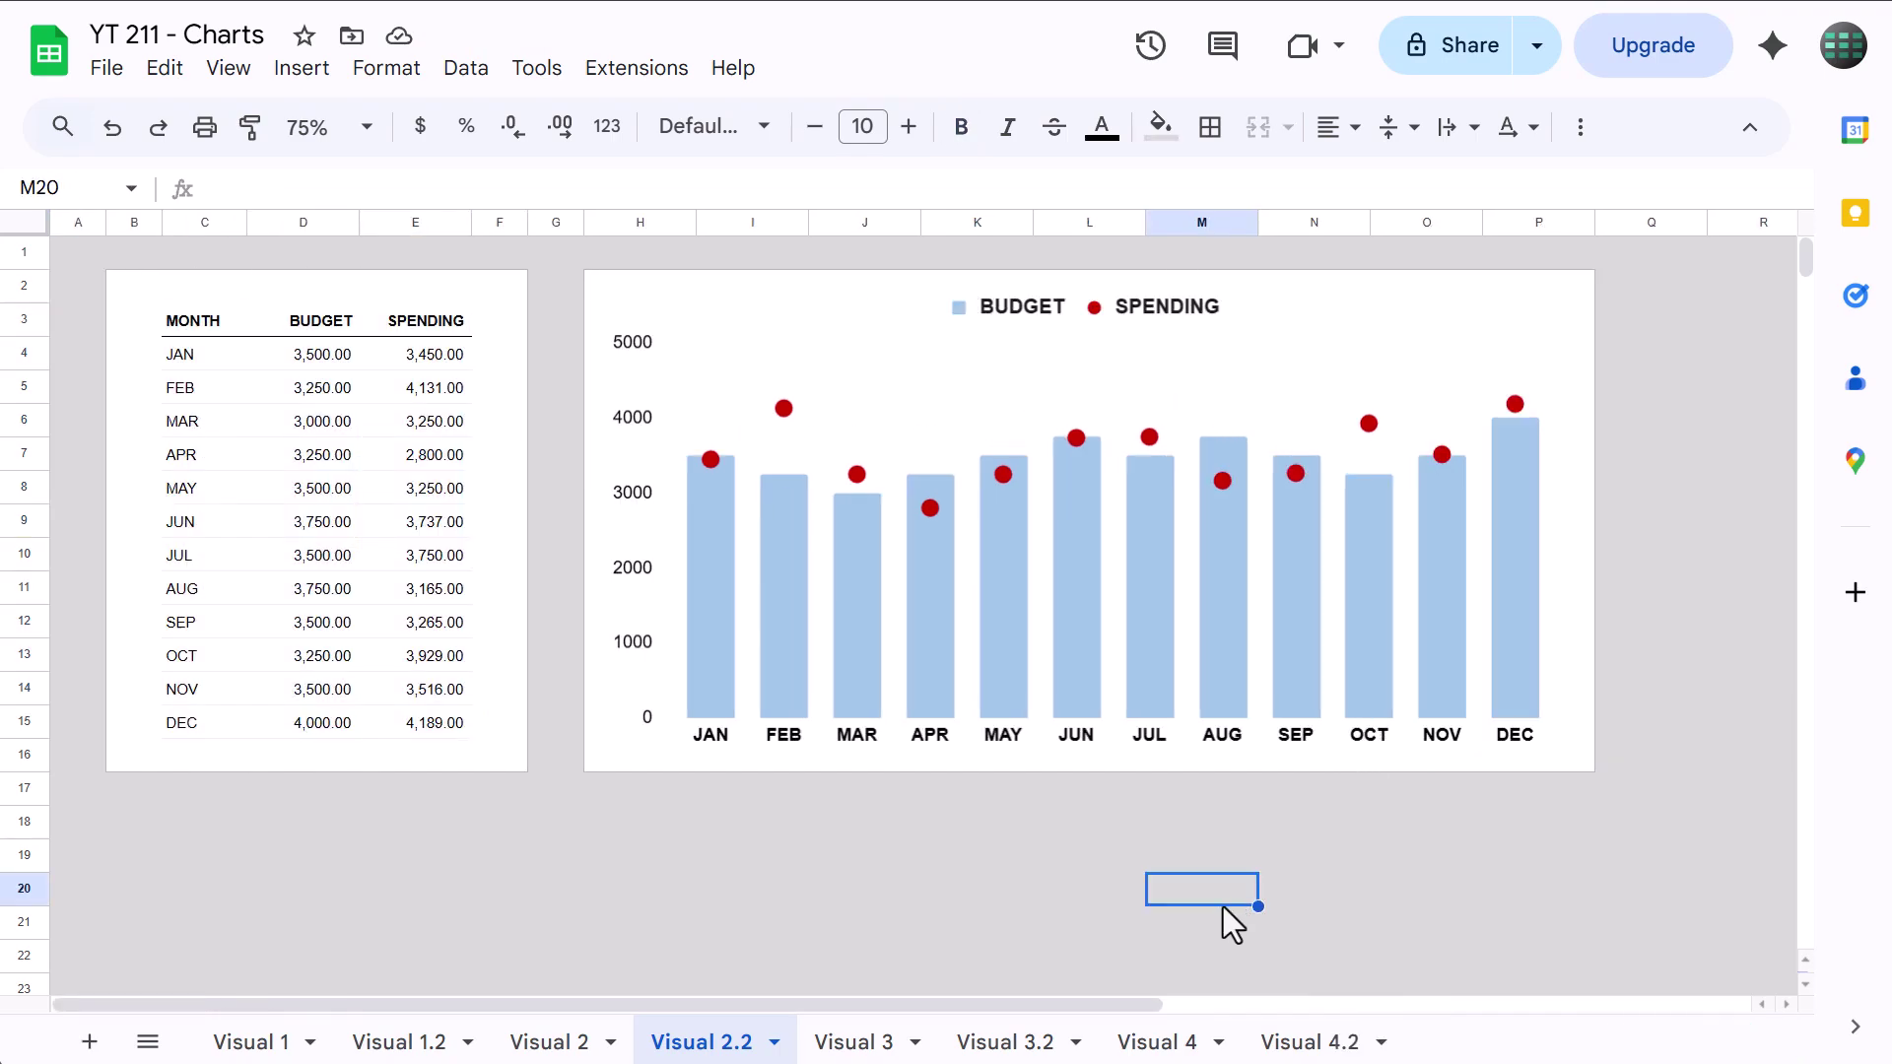
pyautogui.click(865, 1042)
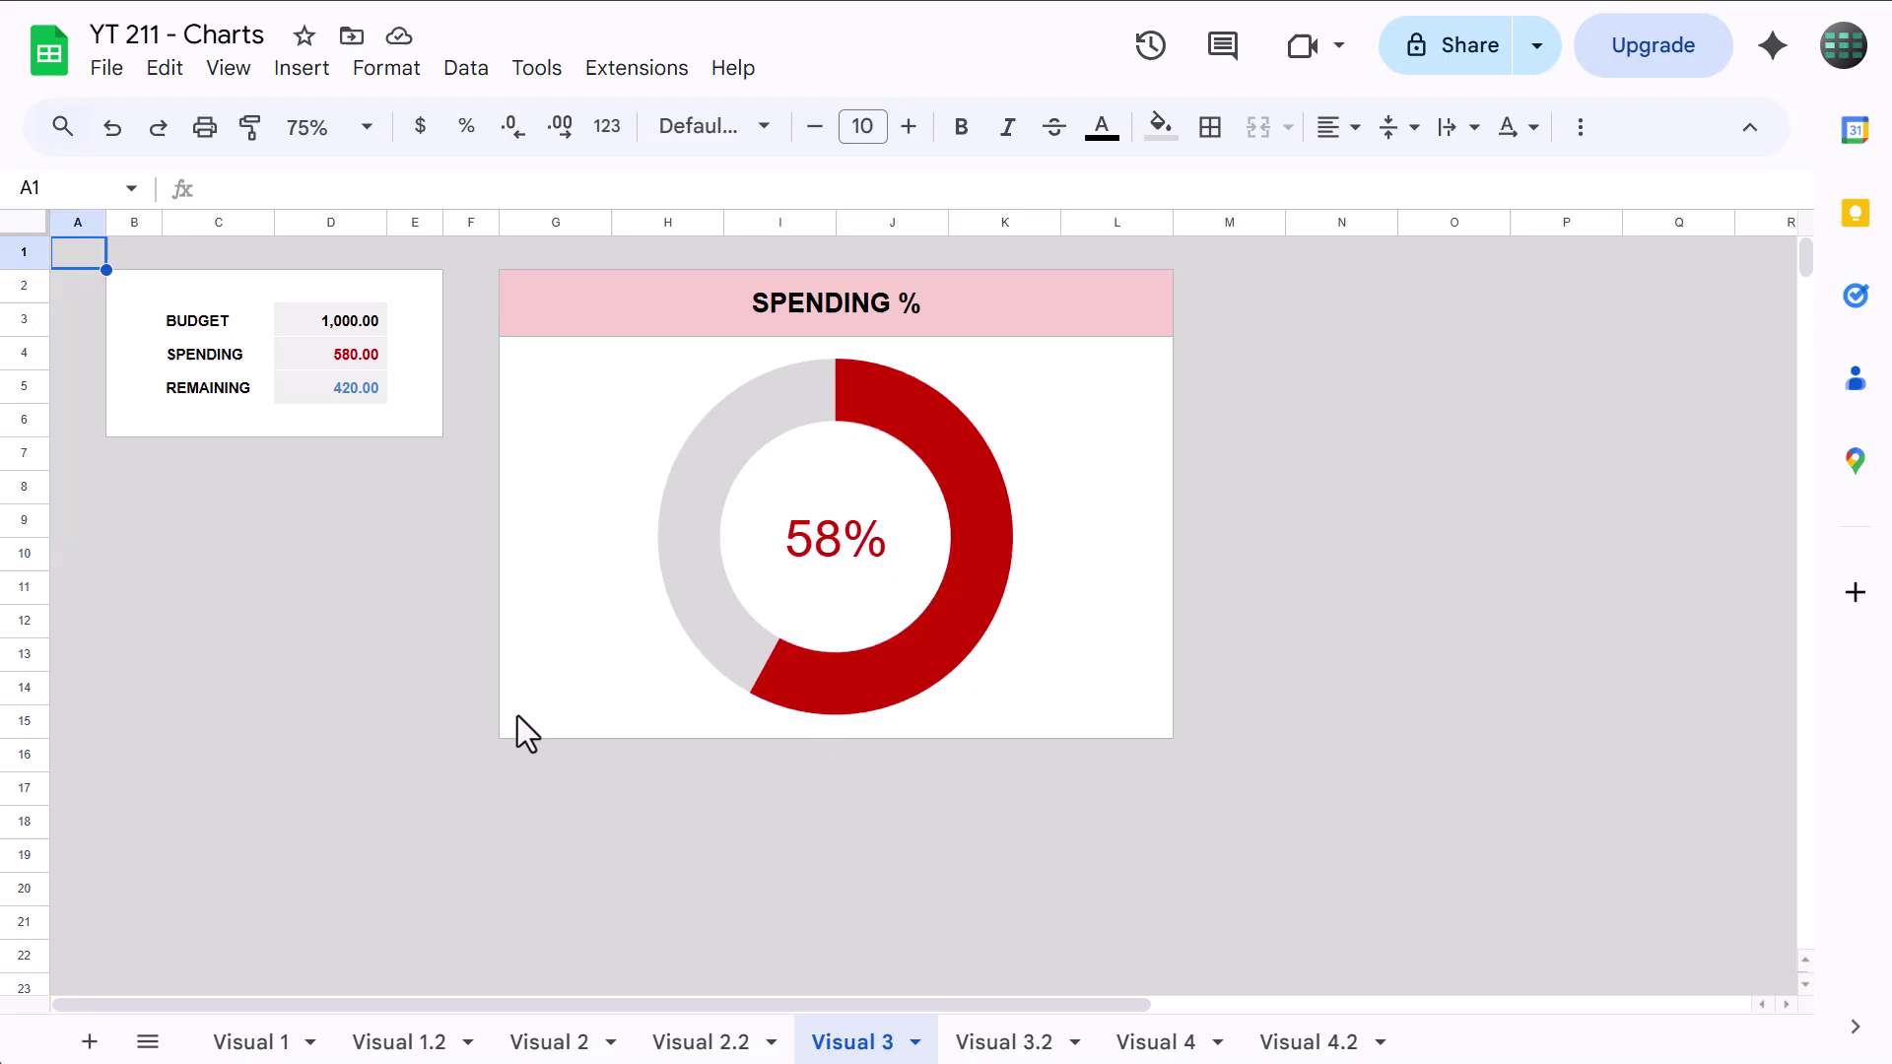
pyautogui.click(373, 360)
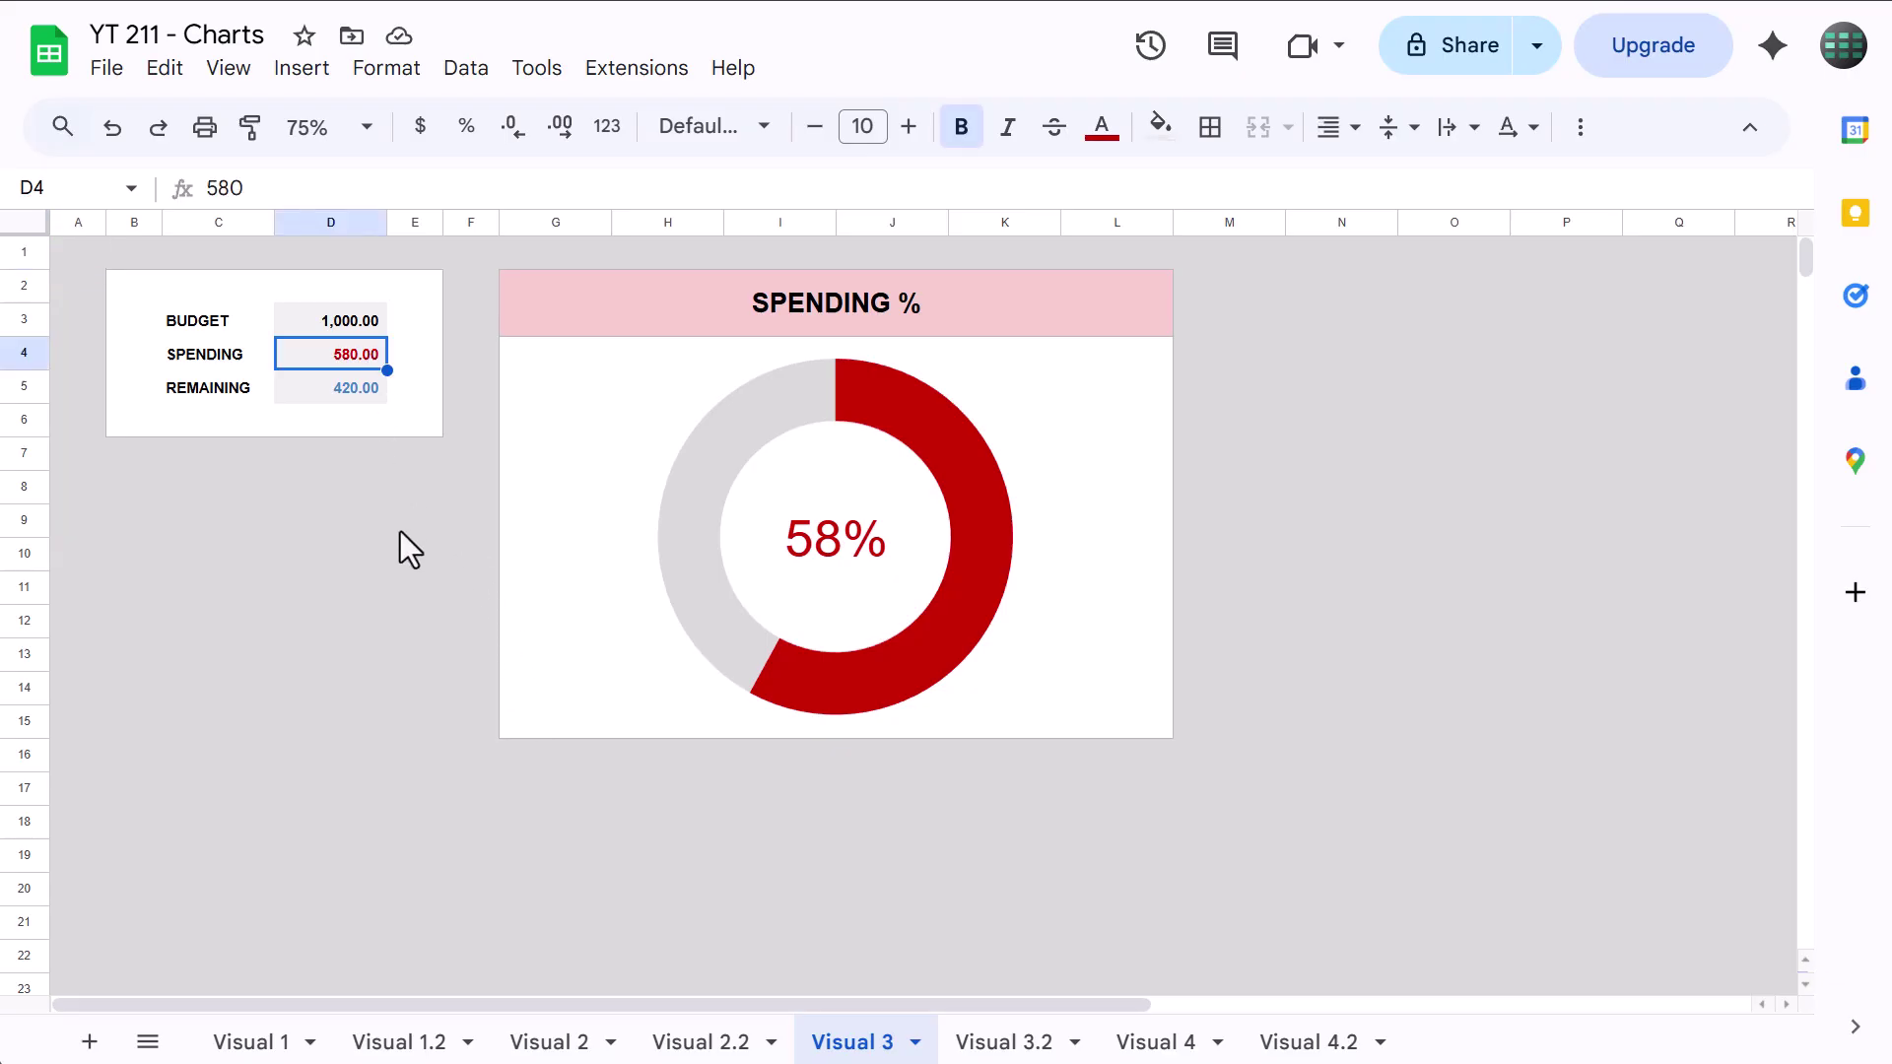
pyautogui.write('650')
pyautogui.press('Return')
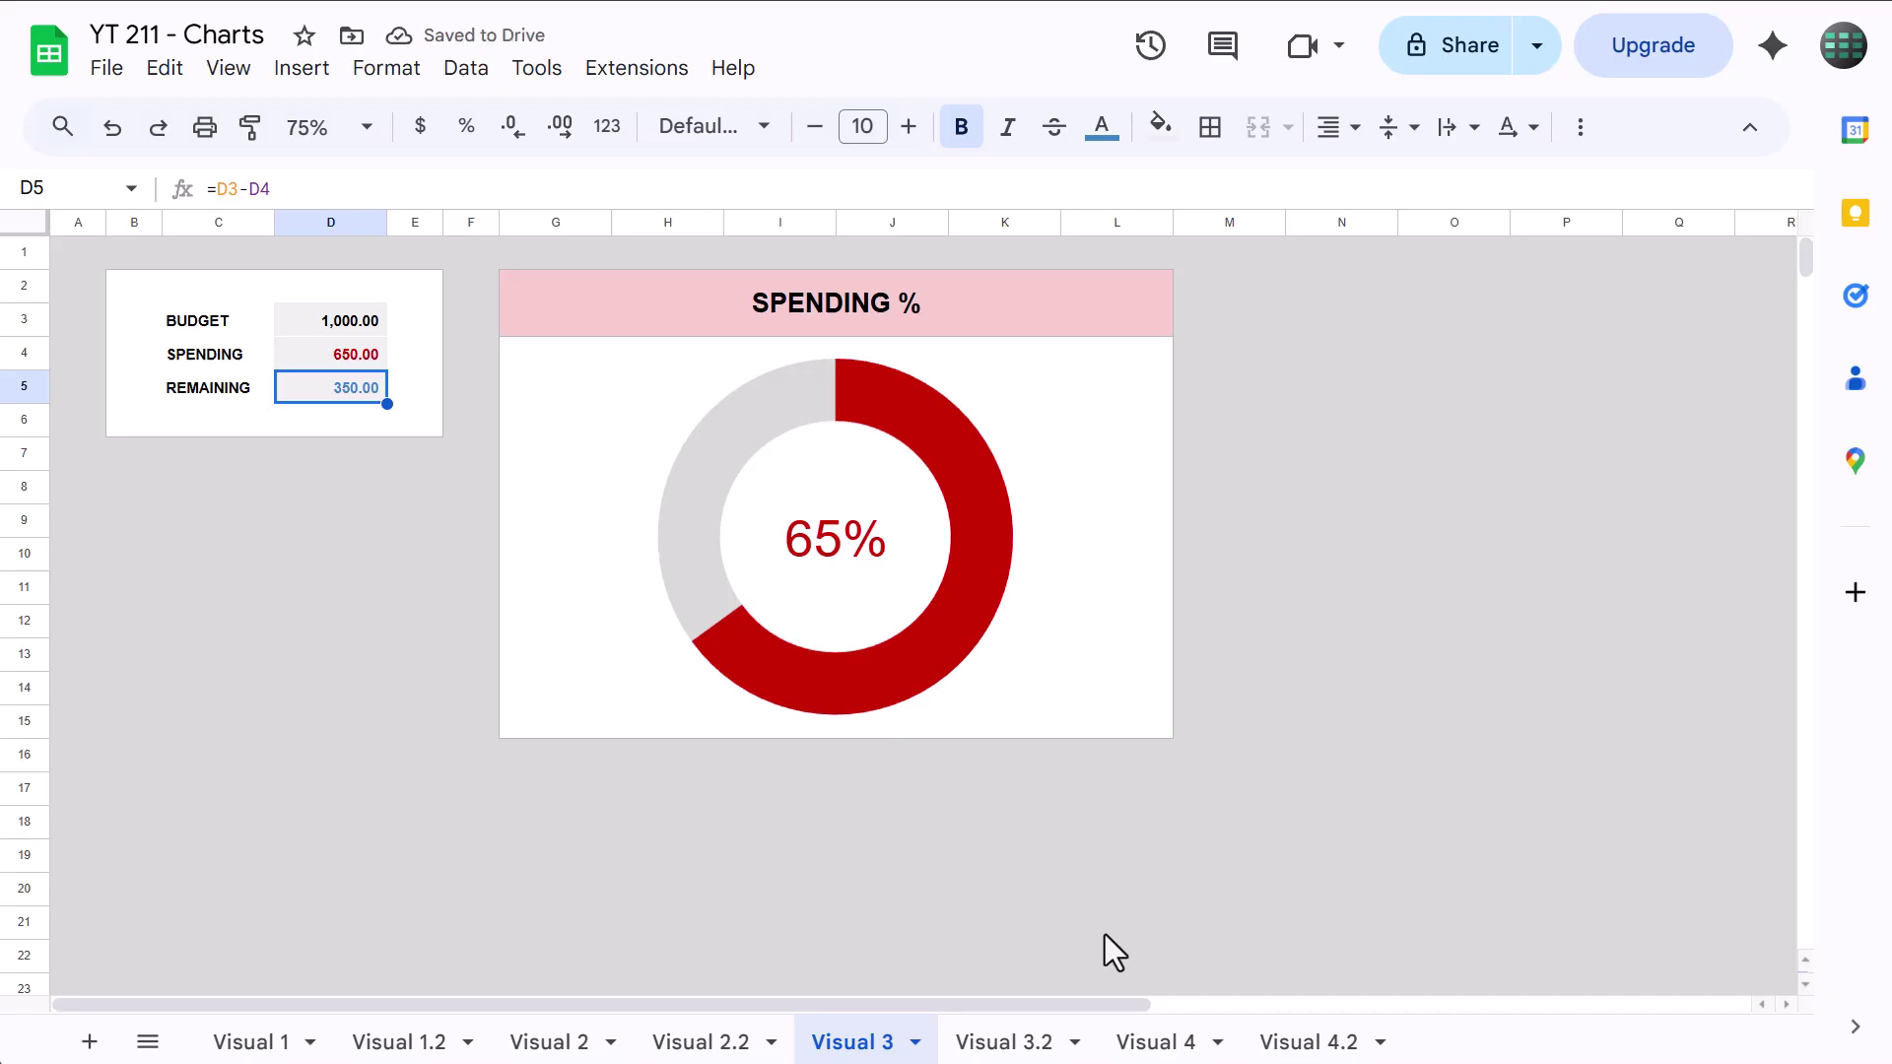
# On Visual 3.2, check the label cells and the pink header and white box areas.
pyautogui.click(1003, 1042)
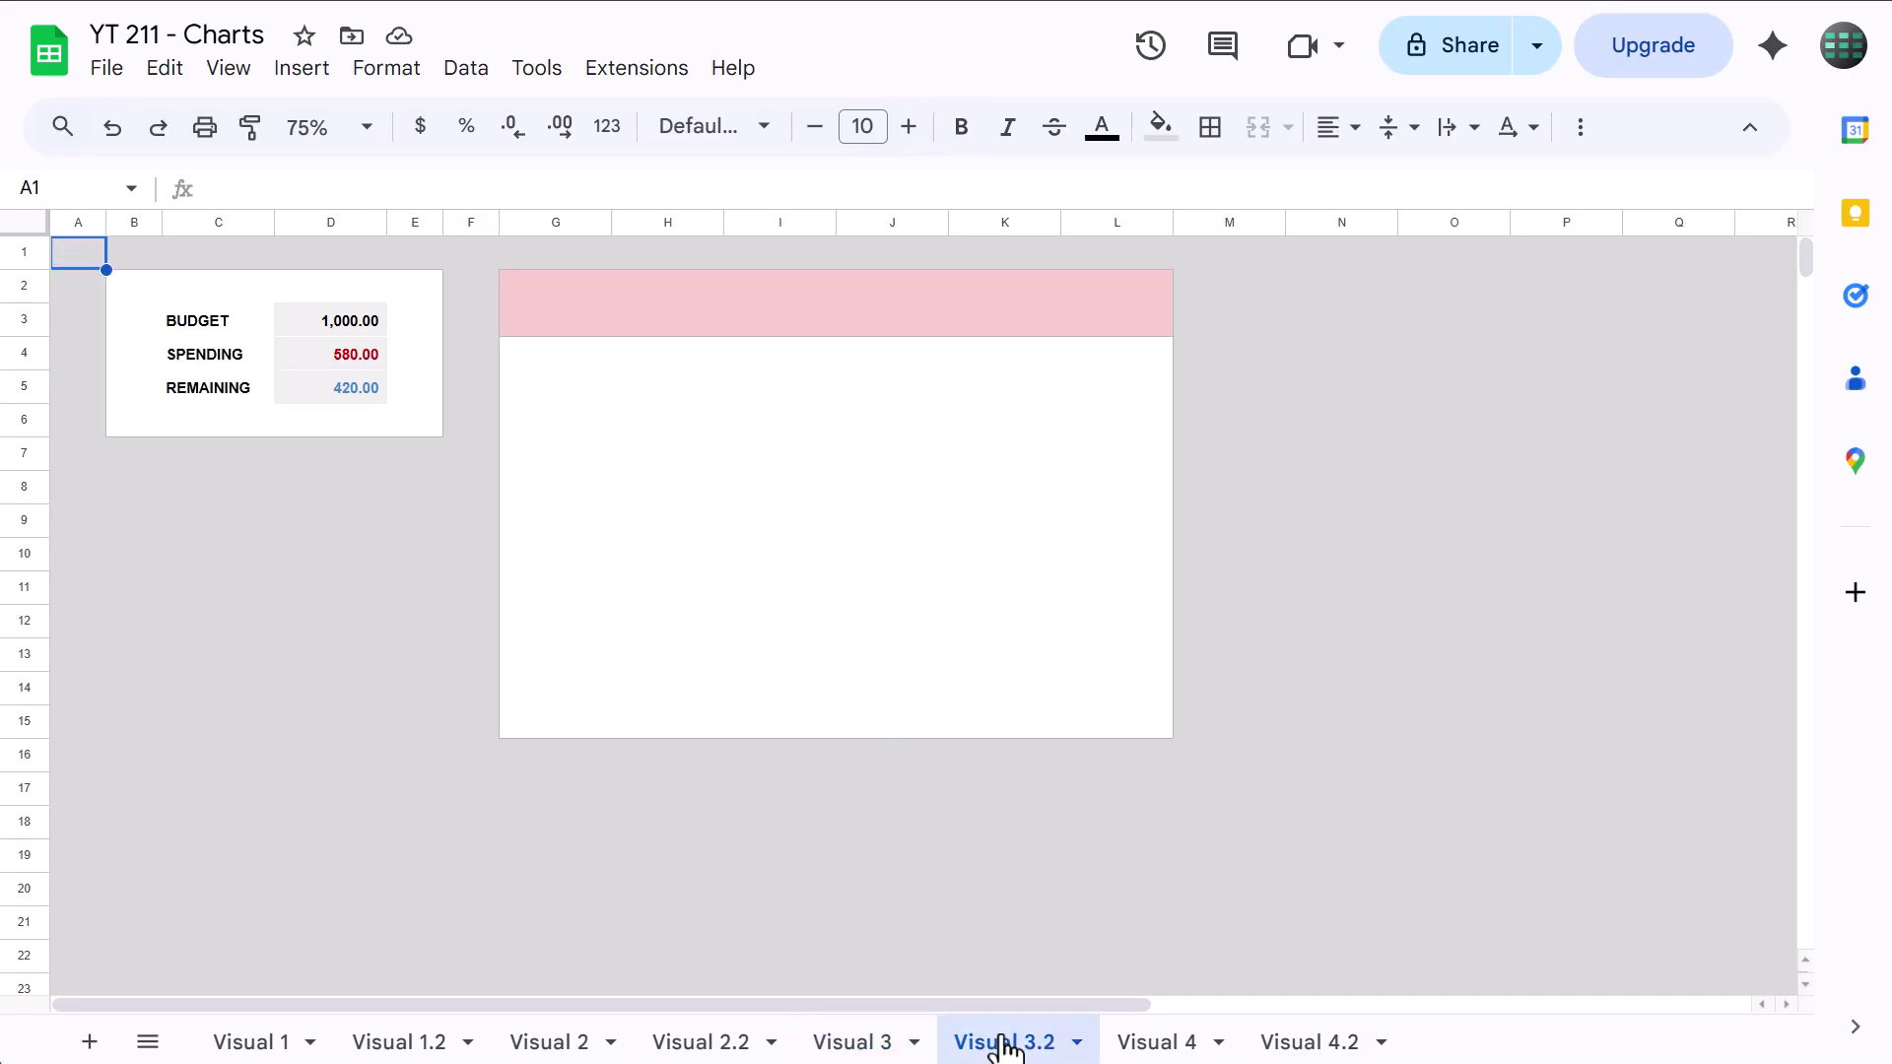
pyautogui.click(221, 327)
pyautogui.click(239, 360)
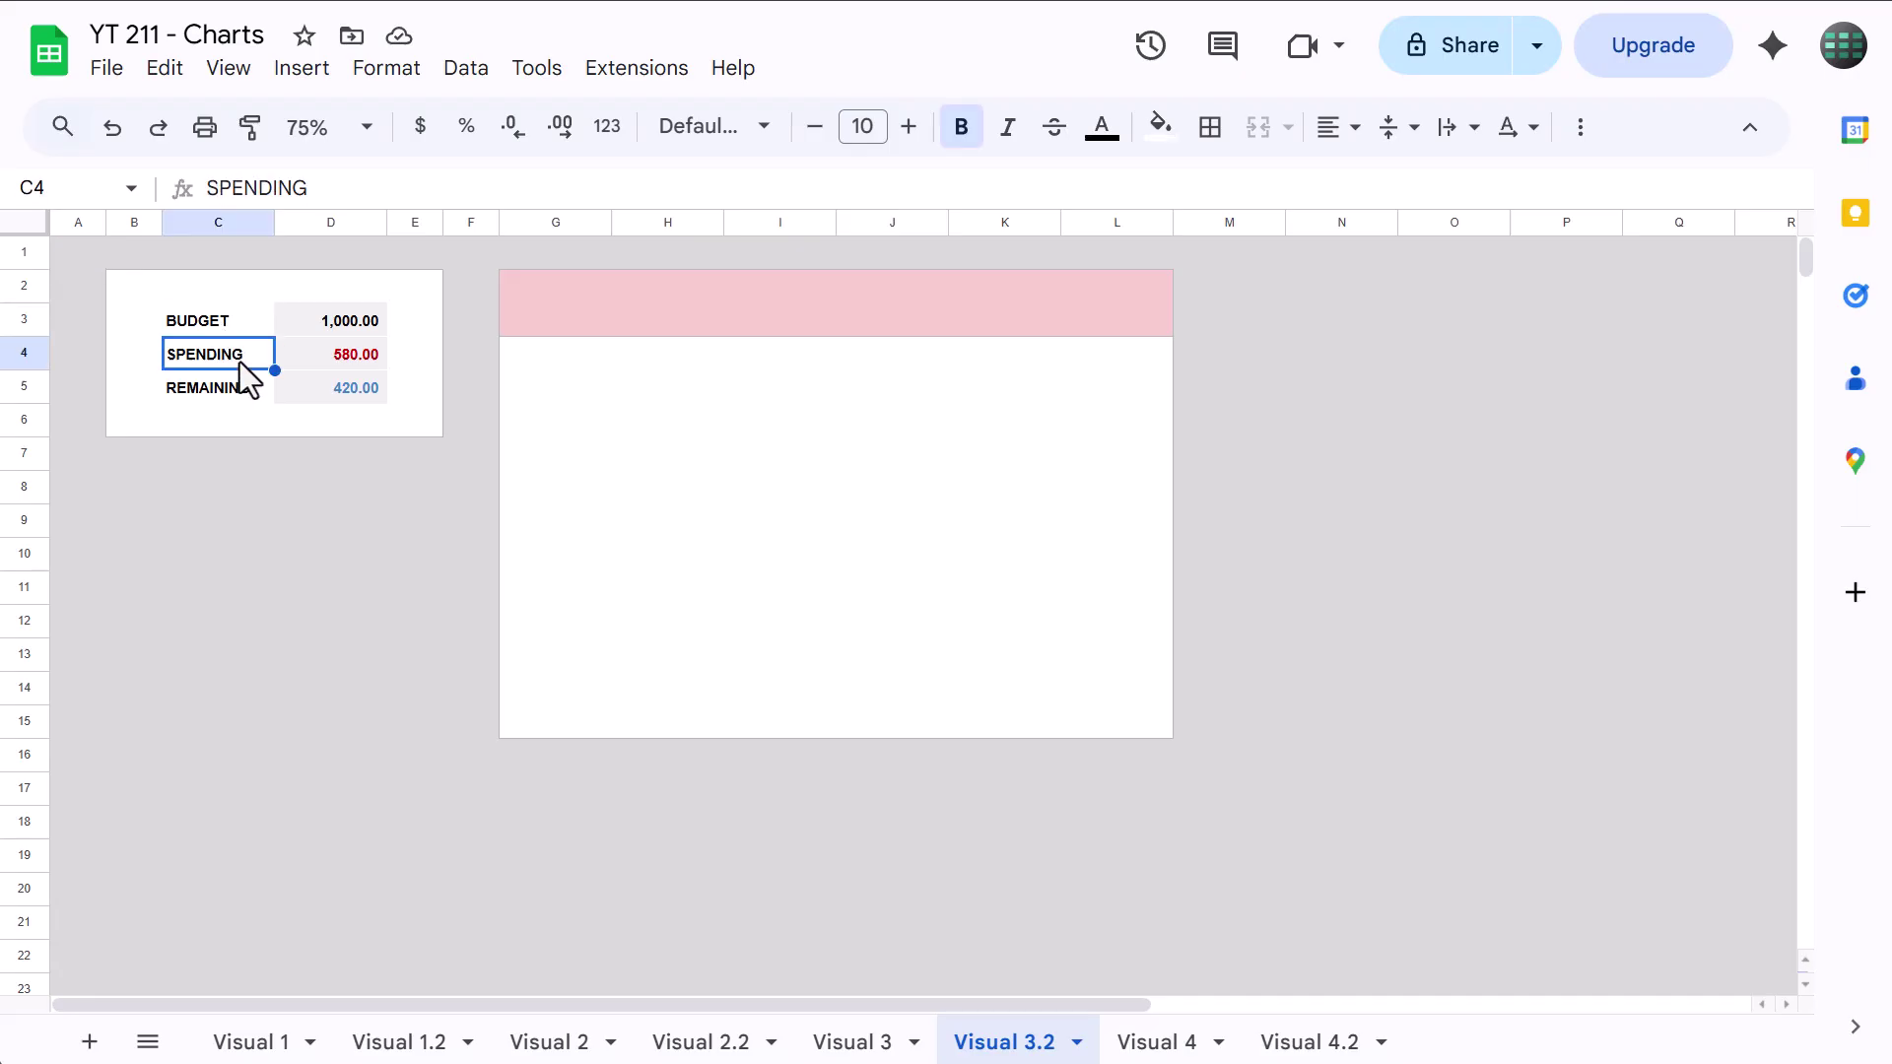
pyautogui.click(236, 394)
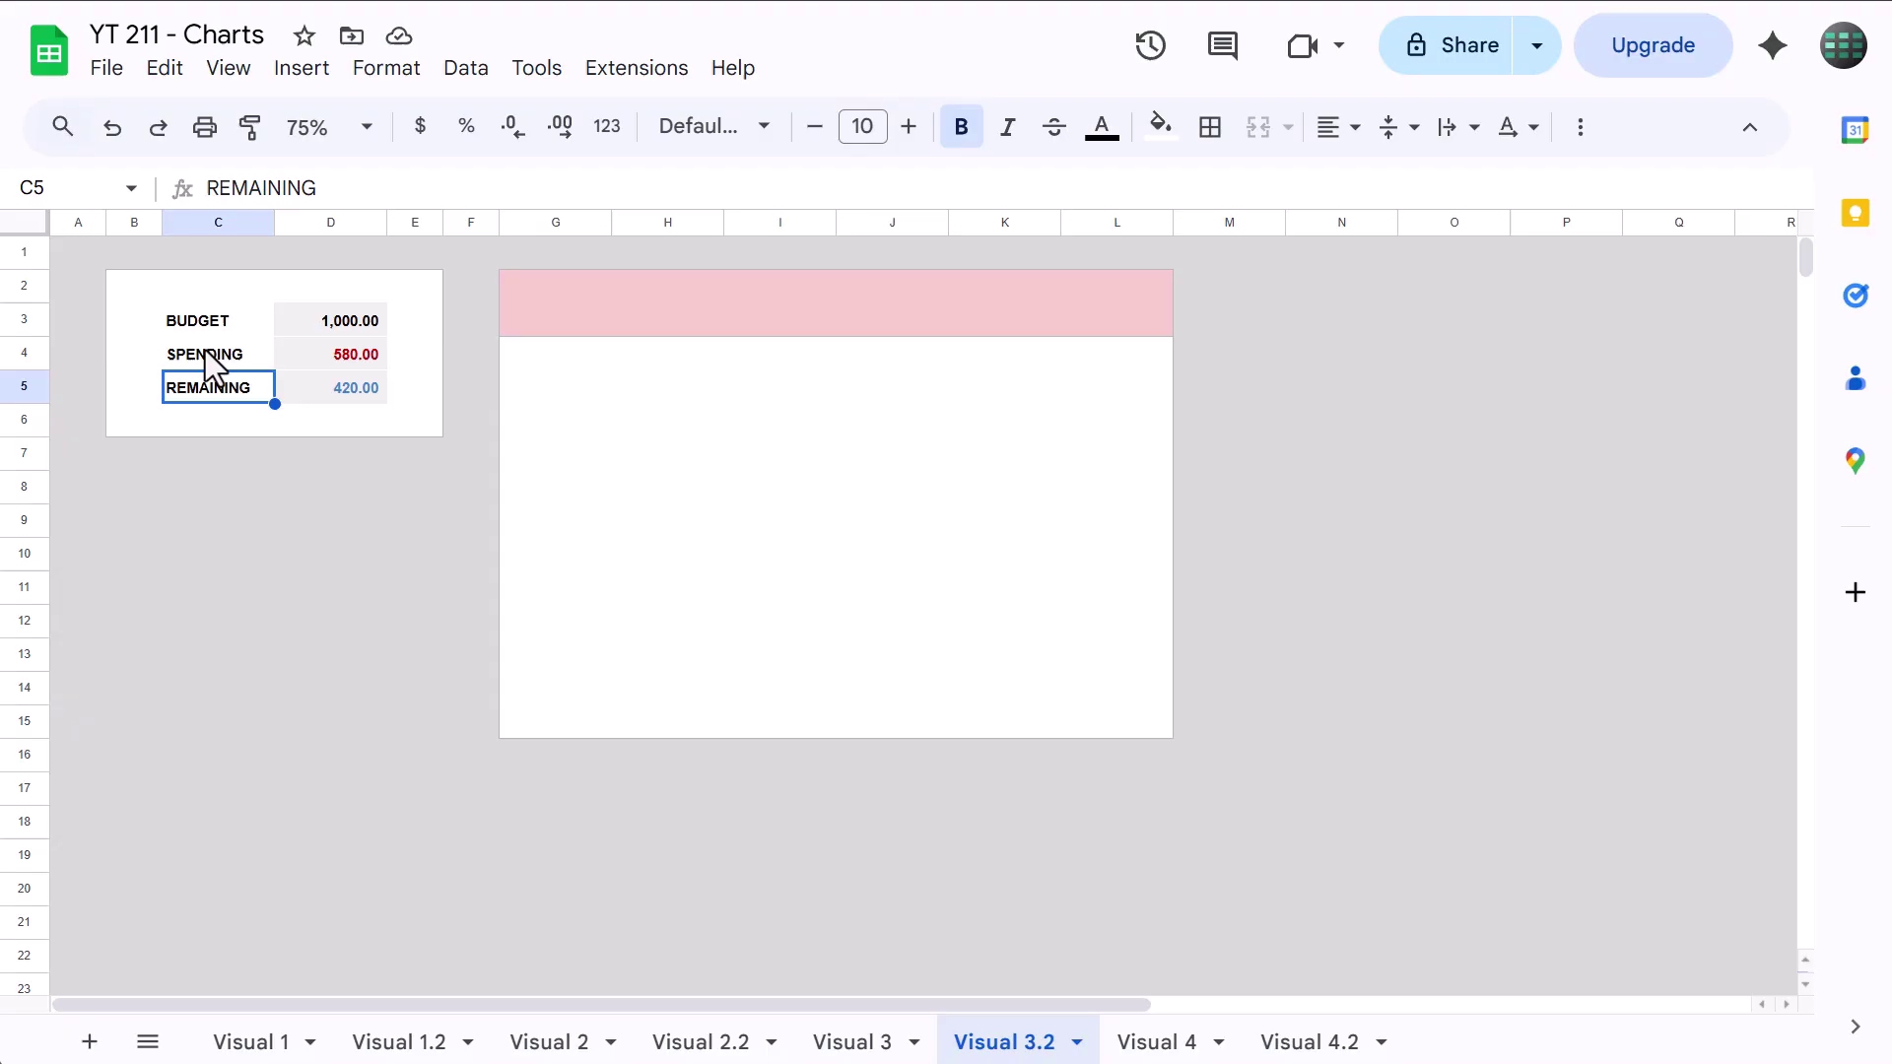
pyautogui.click(622, 305)
pyautogui.click(576, 291)
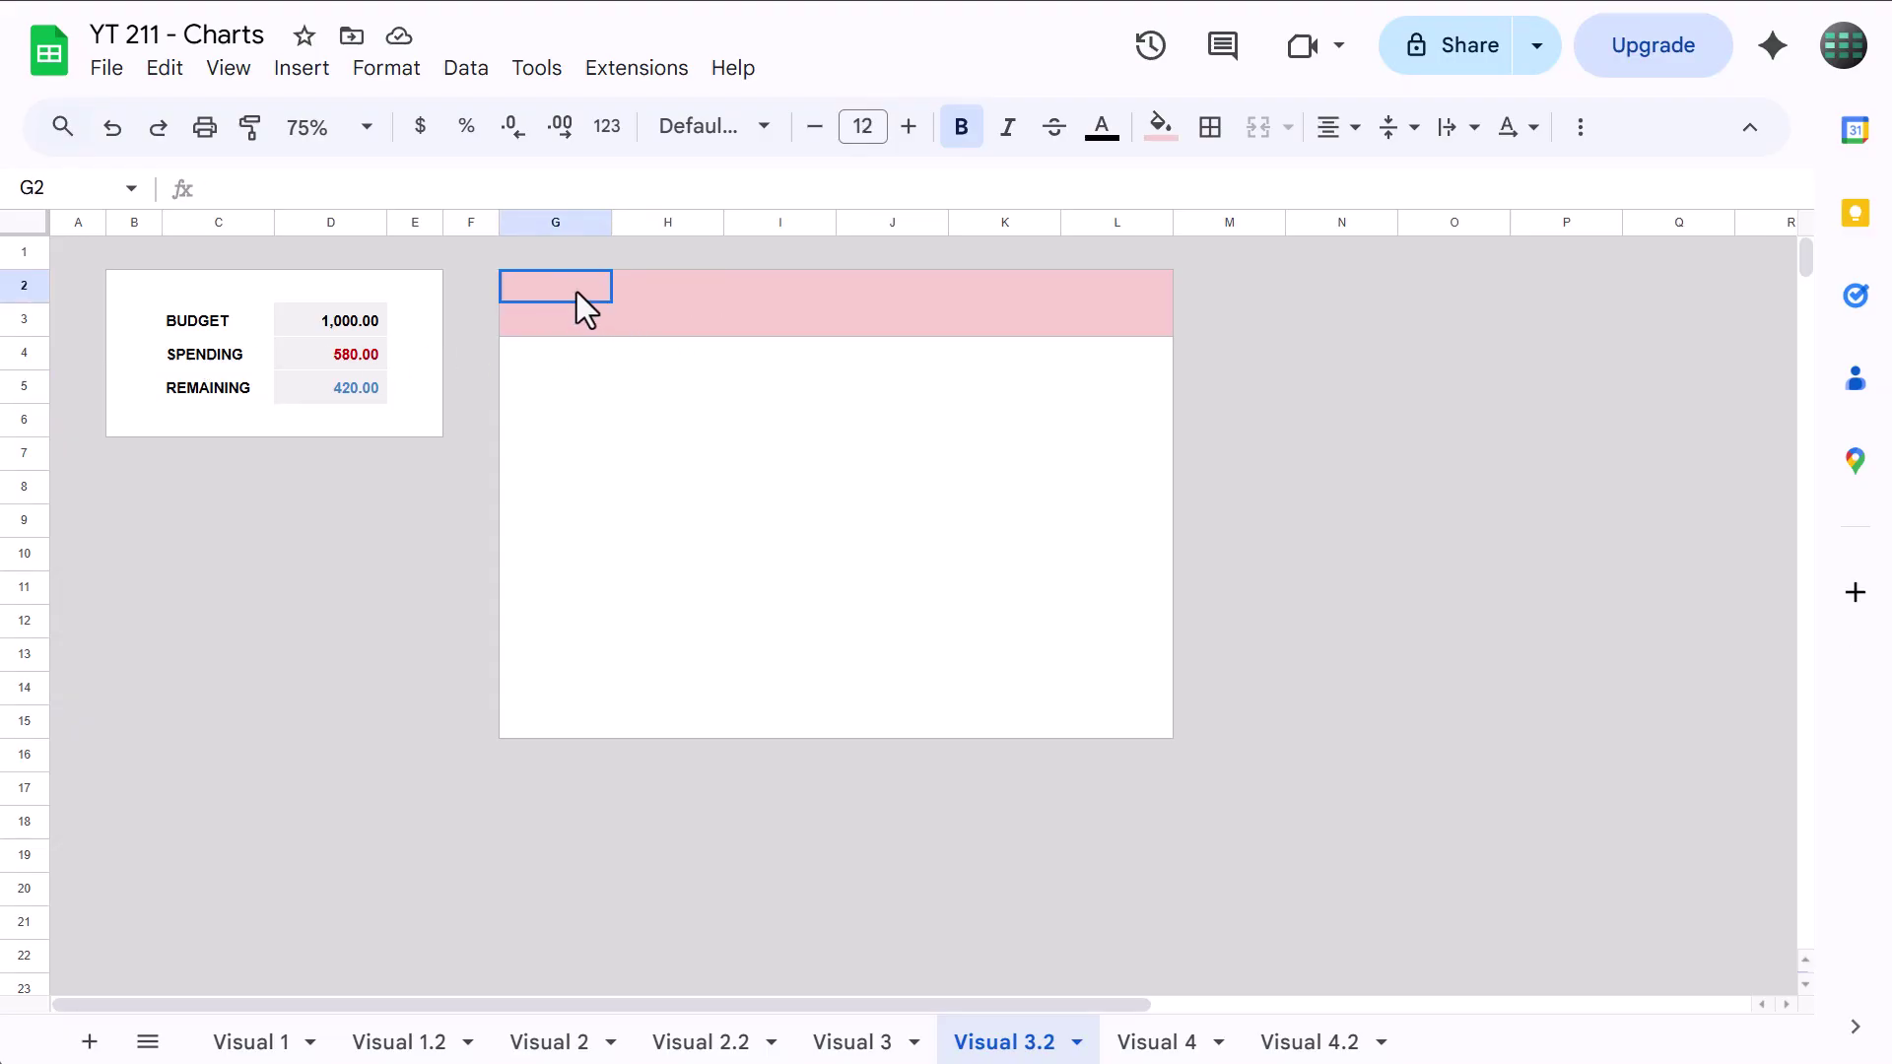
pyautogui.click(585, 382)
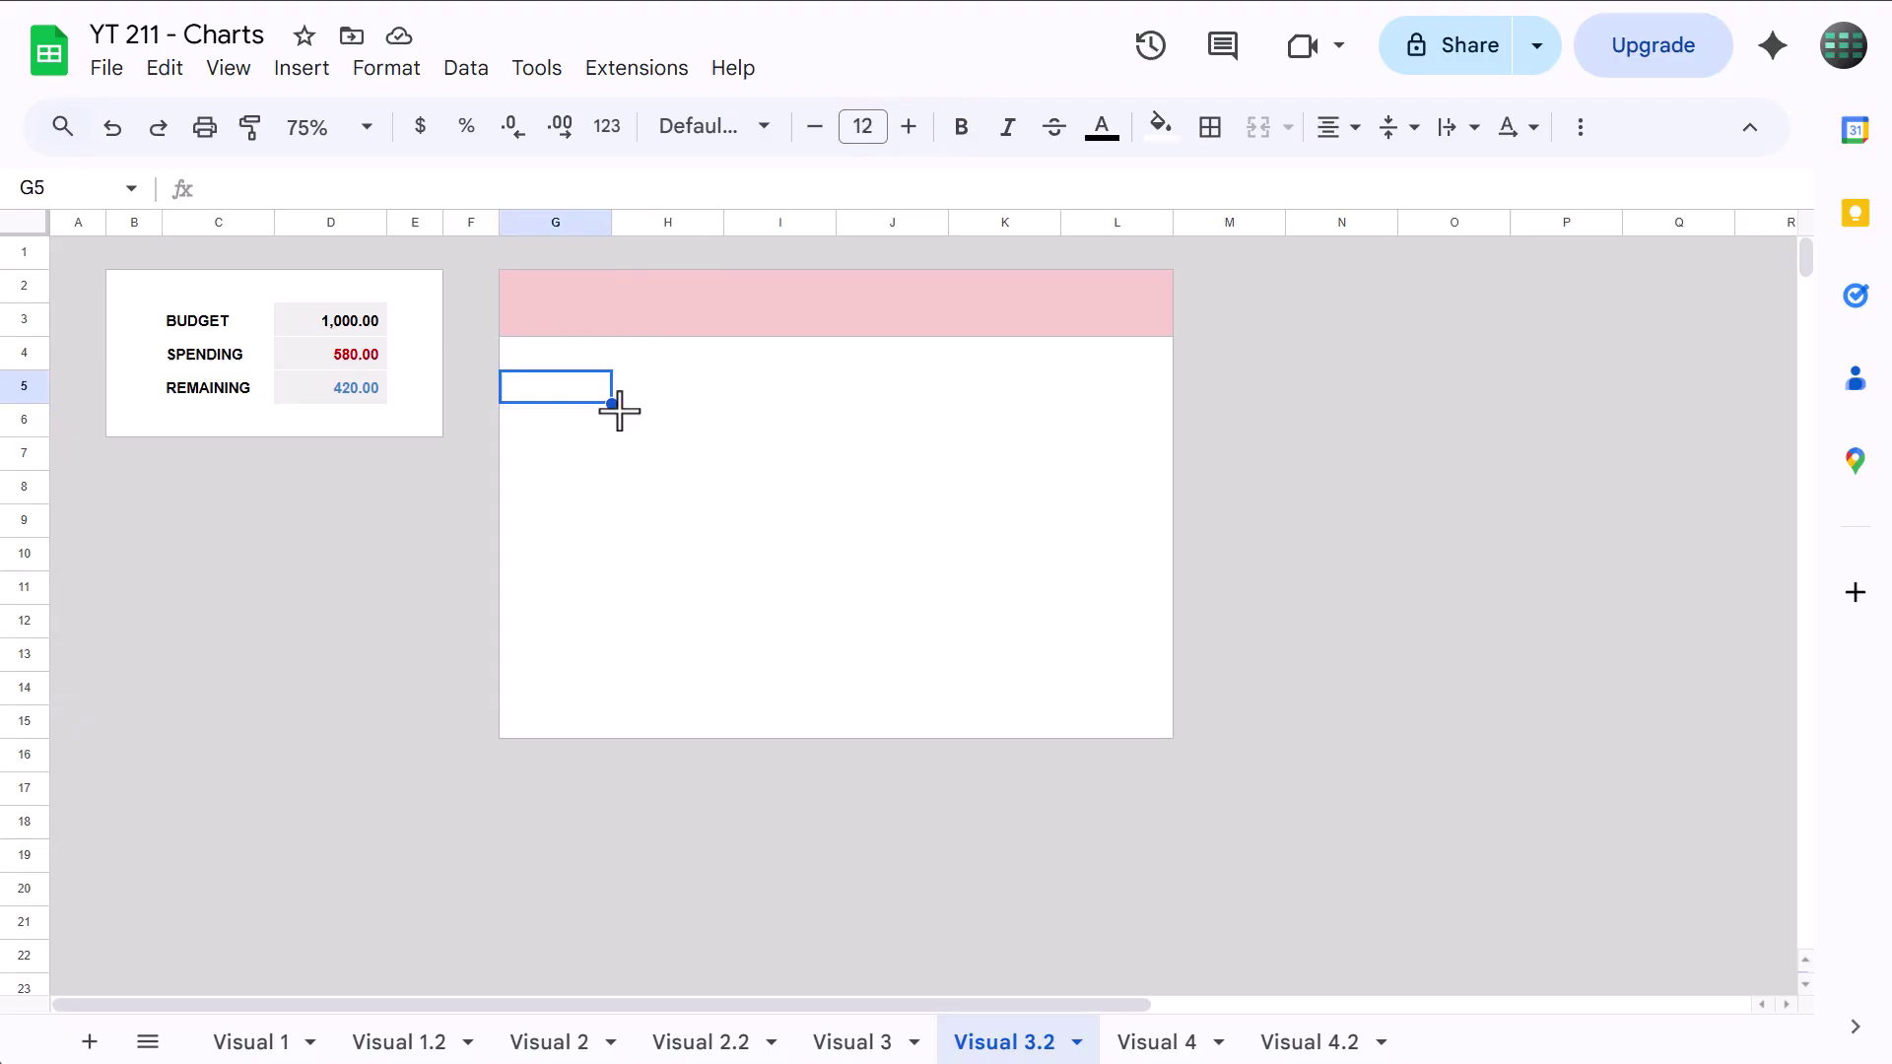
pyautogui.click(875, 498)
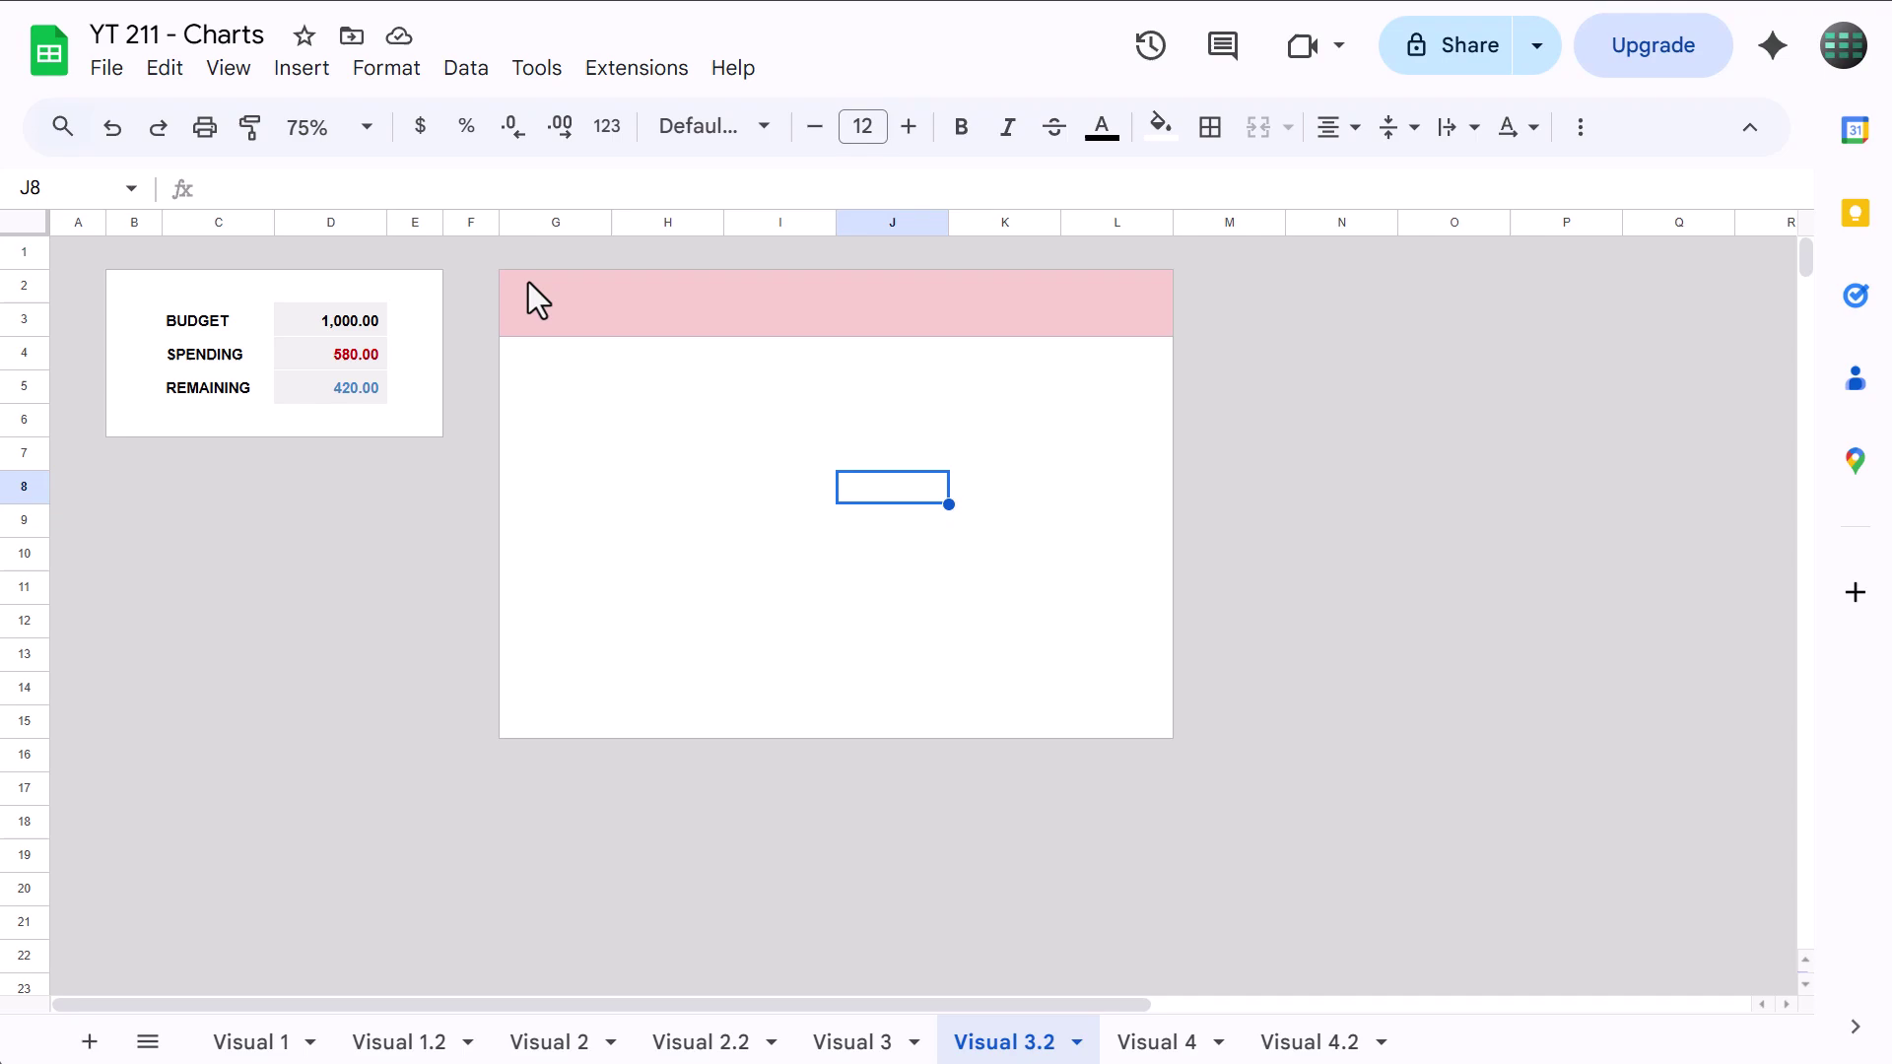
# Merge G2:L3 into a size-24 'SPENDING %' header and merge G4:L15 below it.
pyautogui.moveTo(528, 282); pyautogui.dragTo(1133, 329)
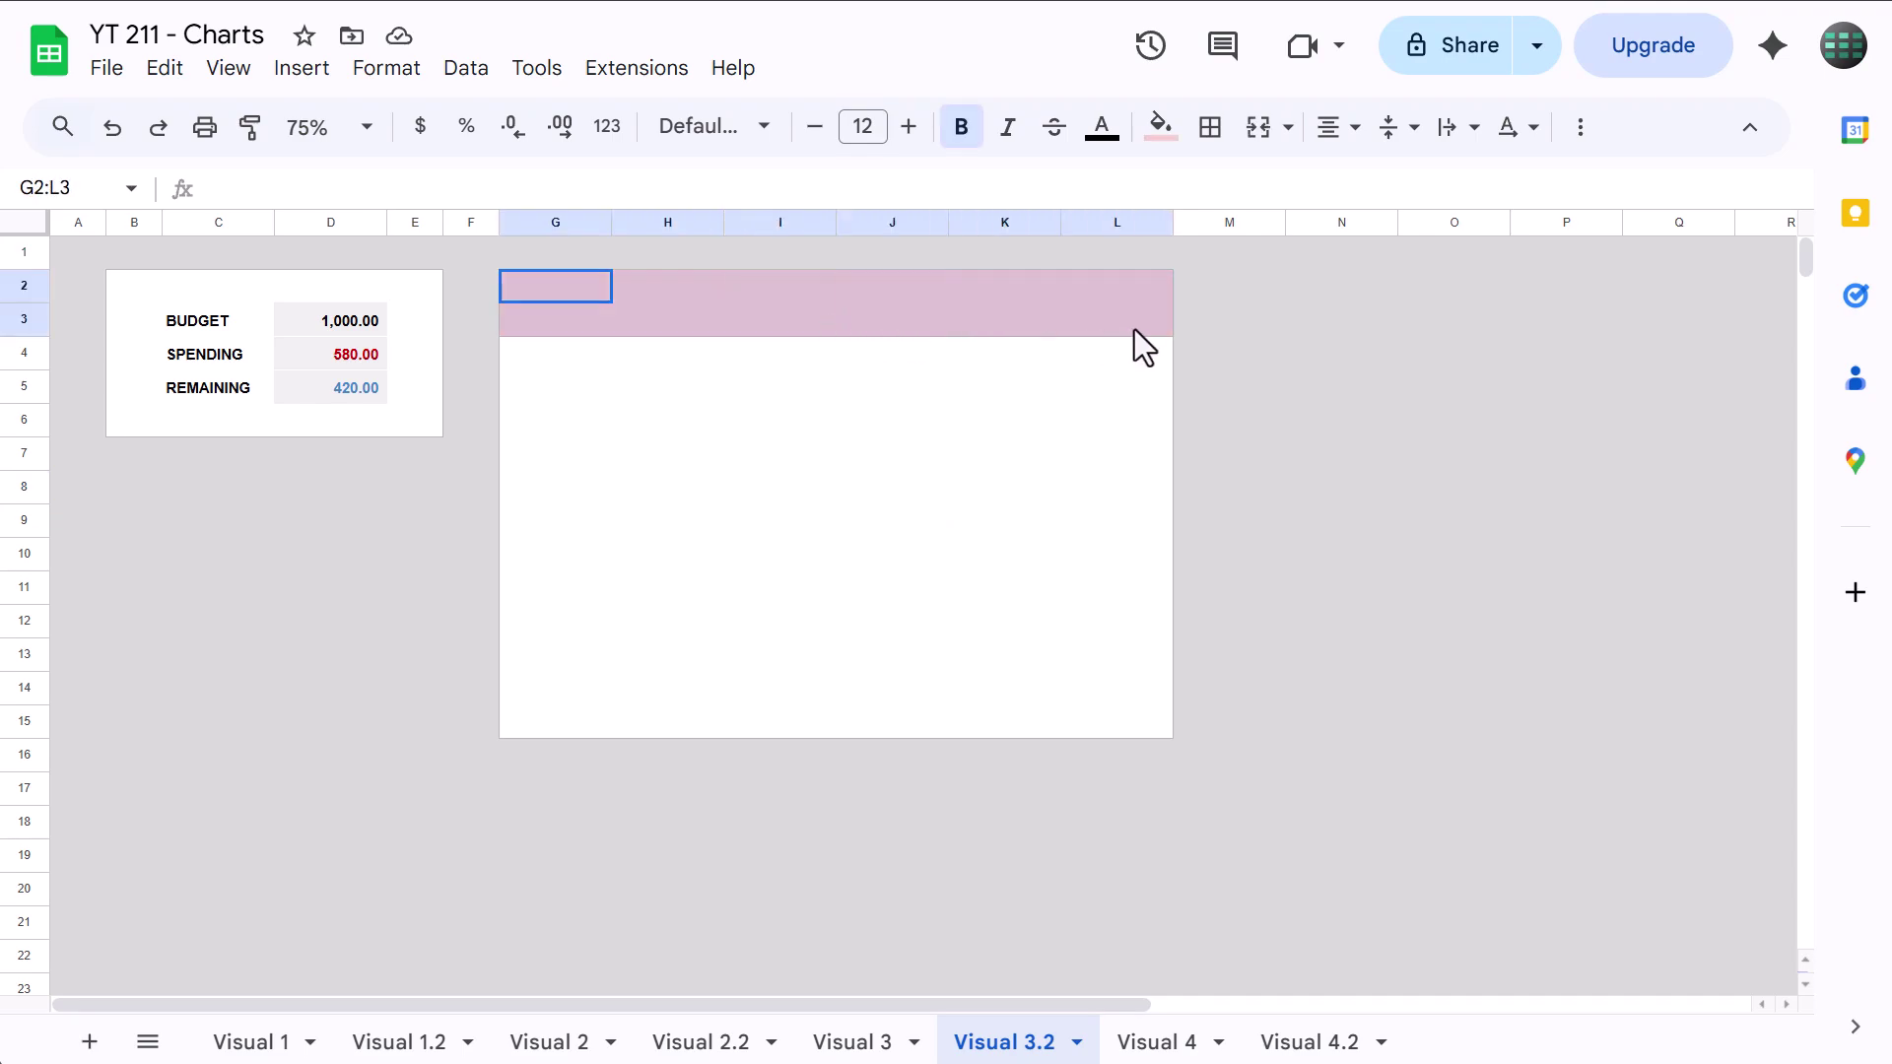
pyautogui.click(1258, 128)
pyautogui.write('S')
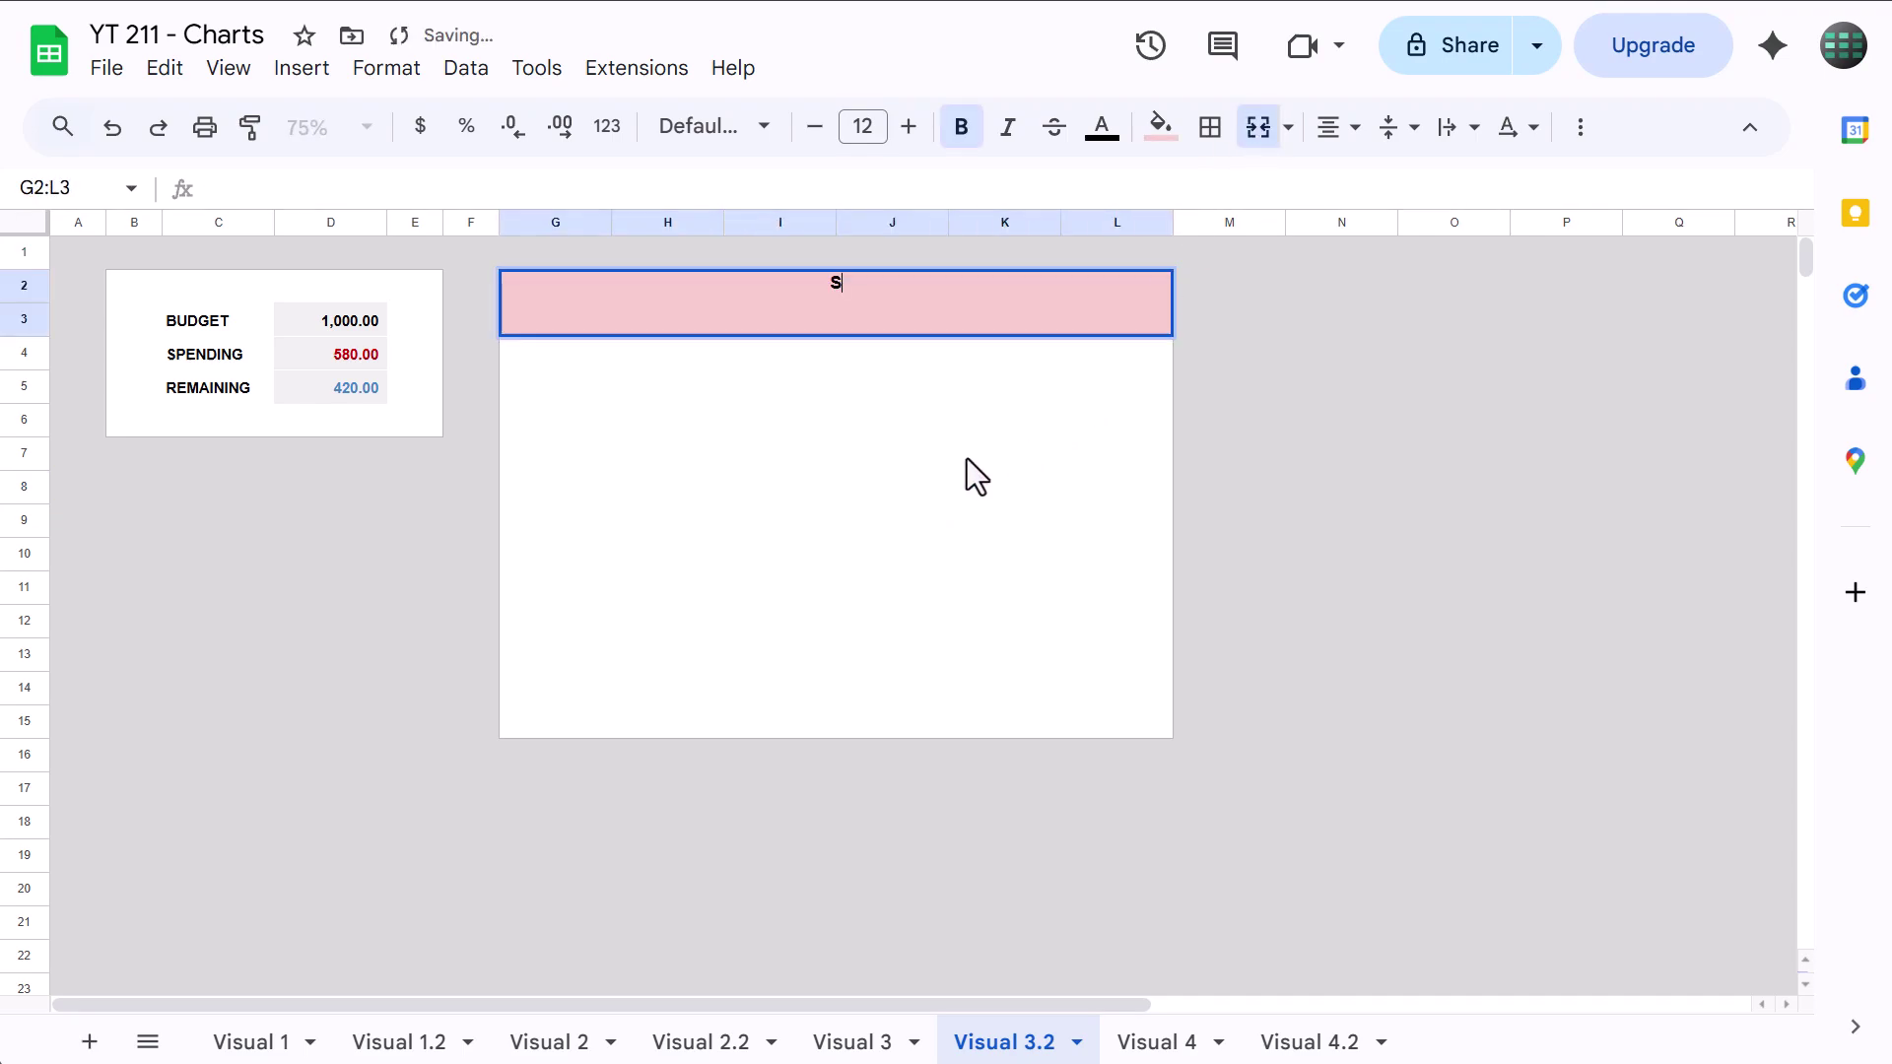
pyautogui.write('PENDING %')
pyautogui.press('Return')
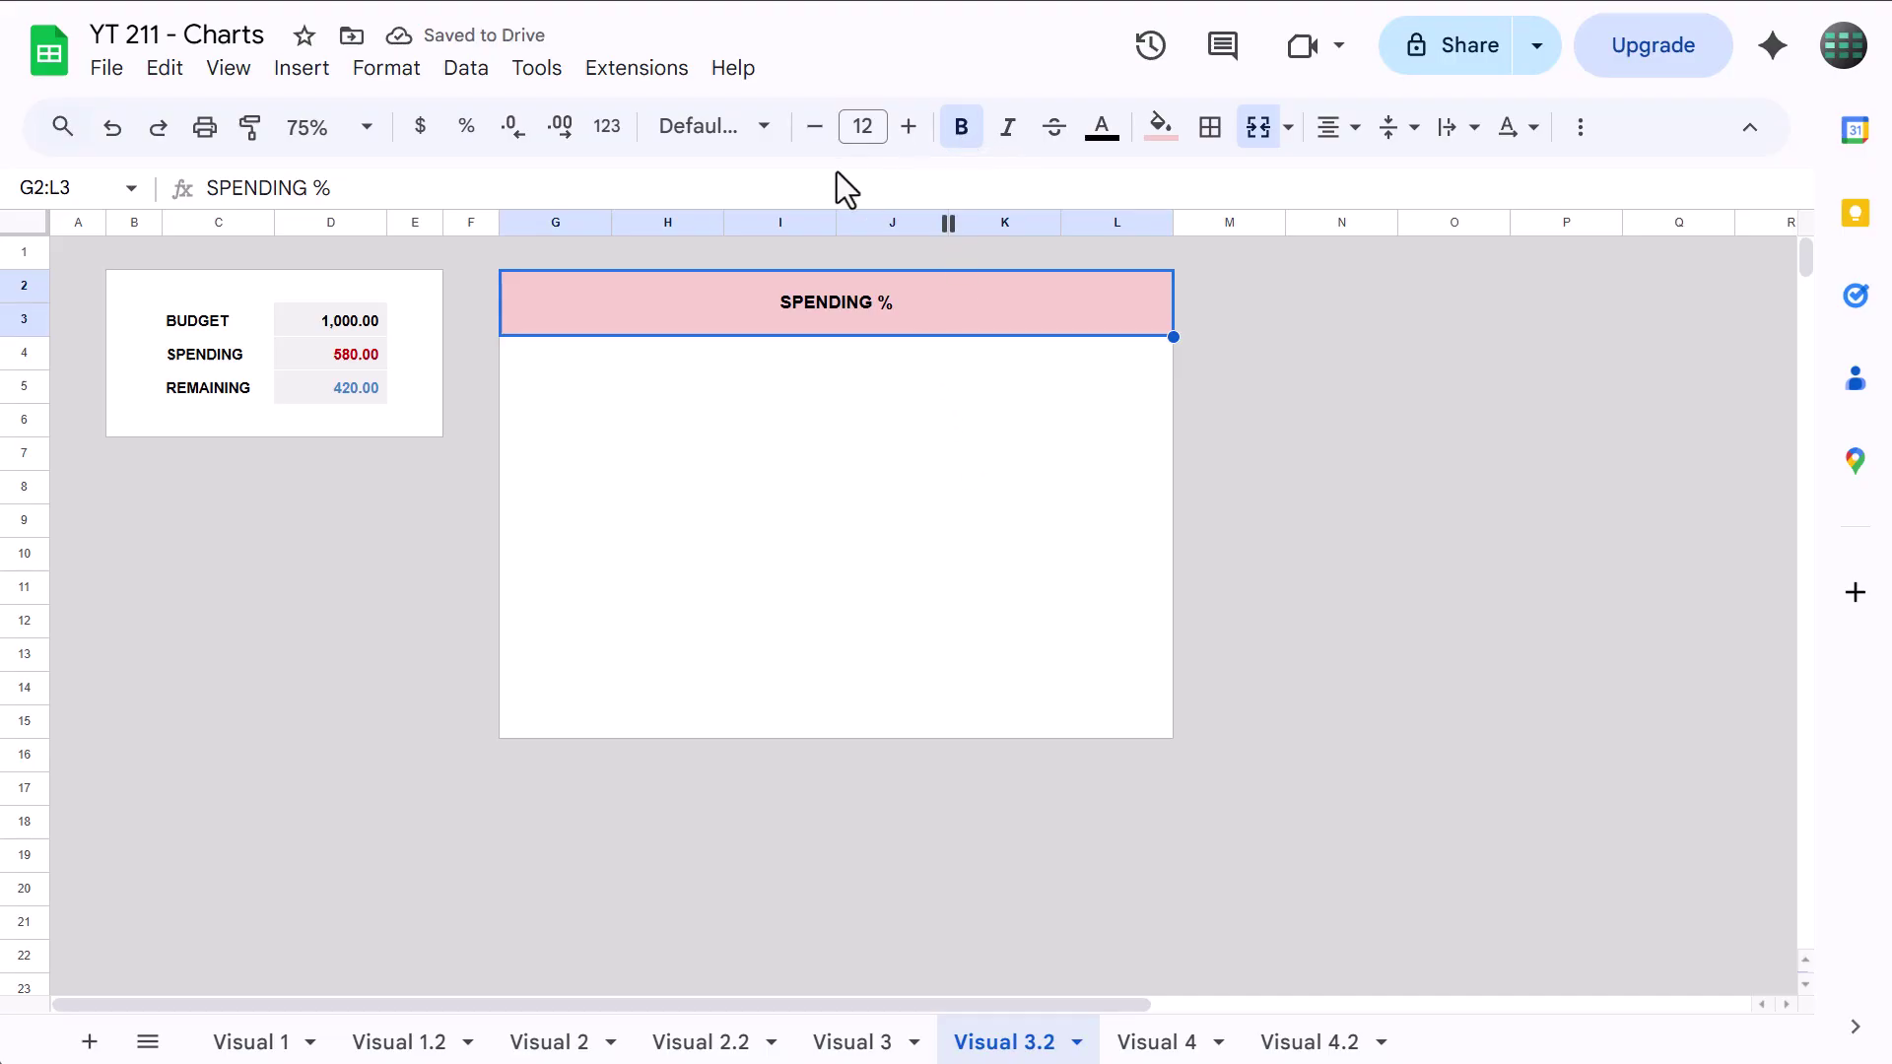
pyautogui.click(862, 126)
pyautogui.click(892, 634)
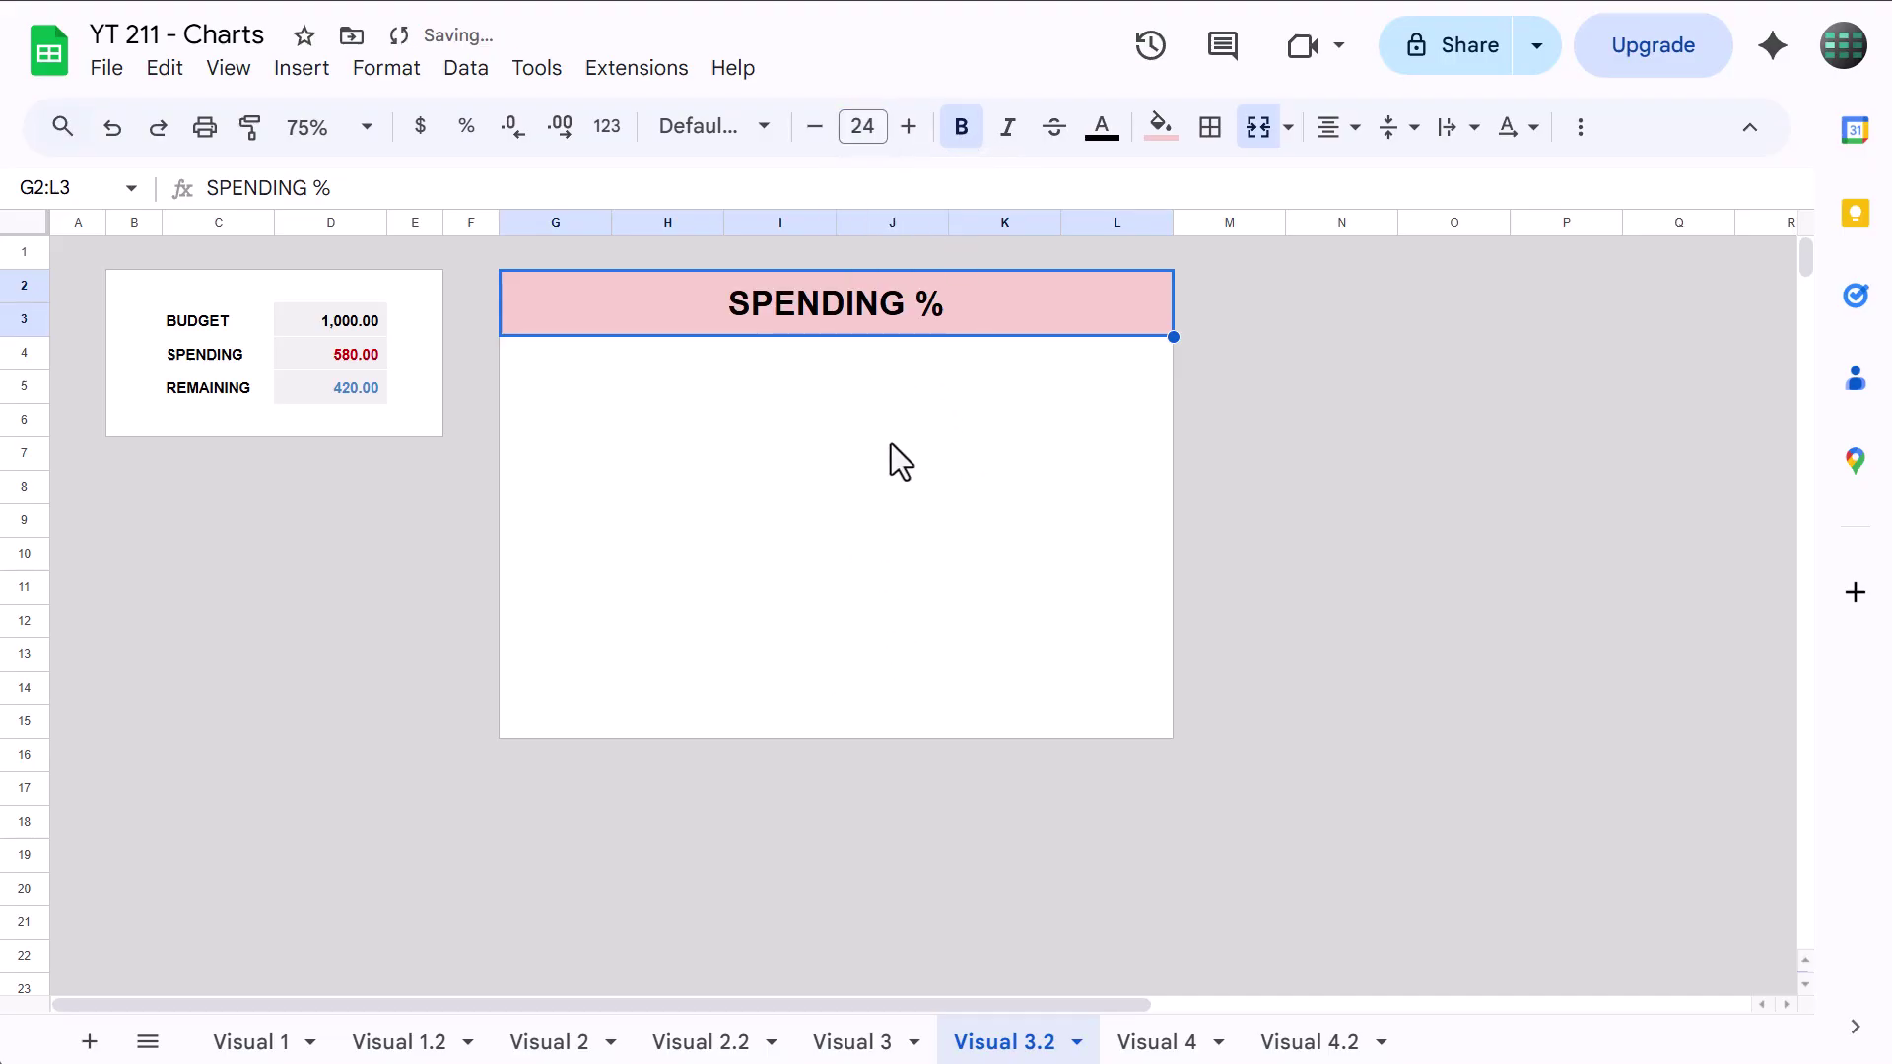
pyautogui.moveTo(577, 363); pyautogui.dragTo(1132, 719)
pyautogui.click(1259, 128)
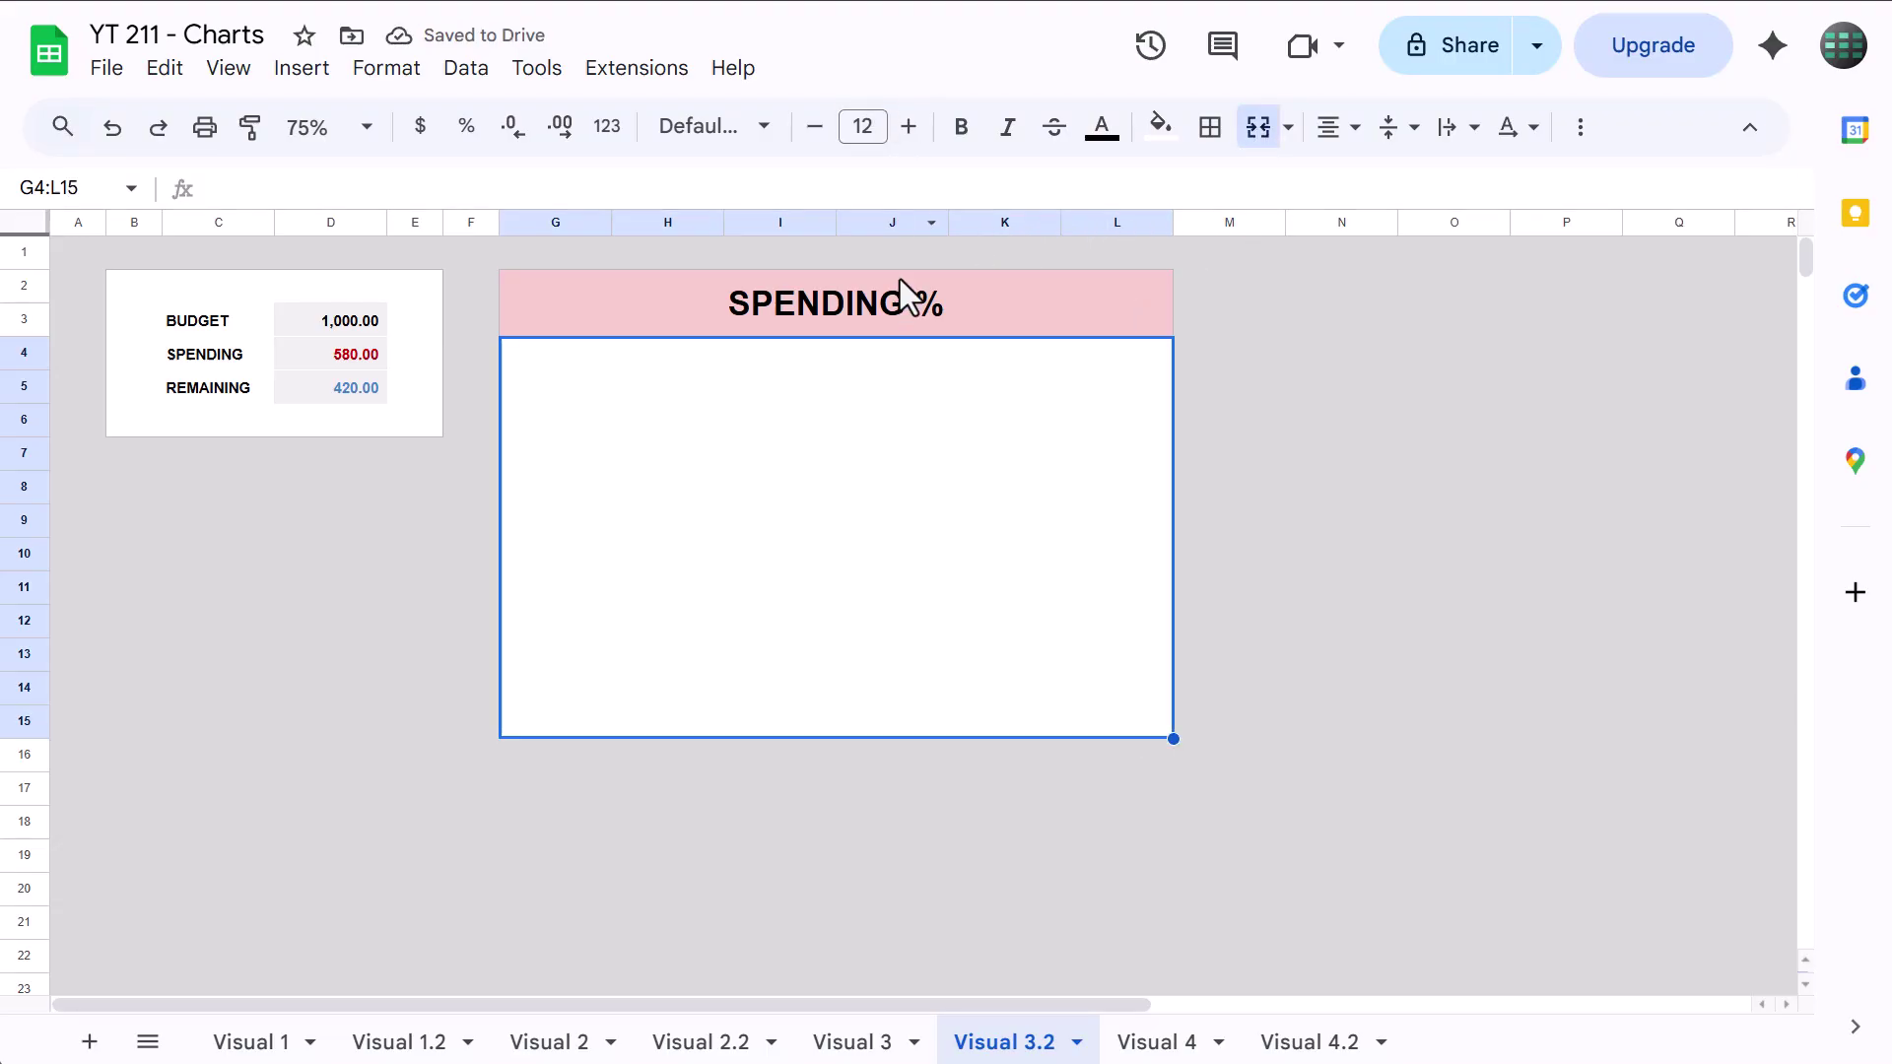
# Enter =D4/D3 in the merged box.
pyautogui.write('=')
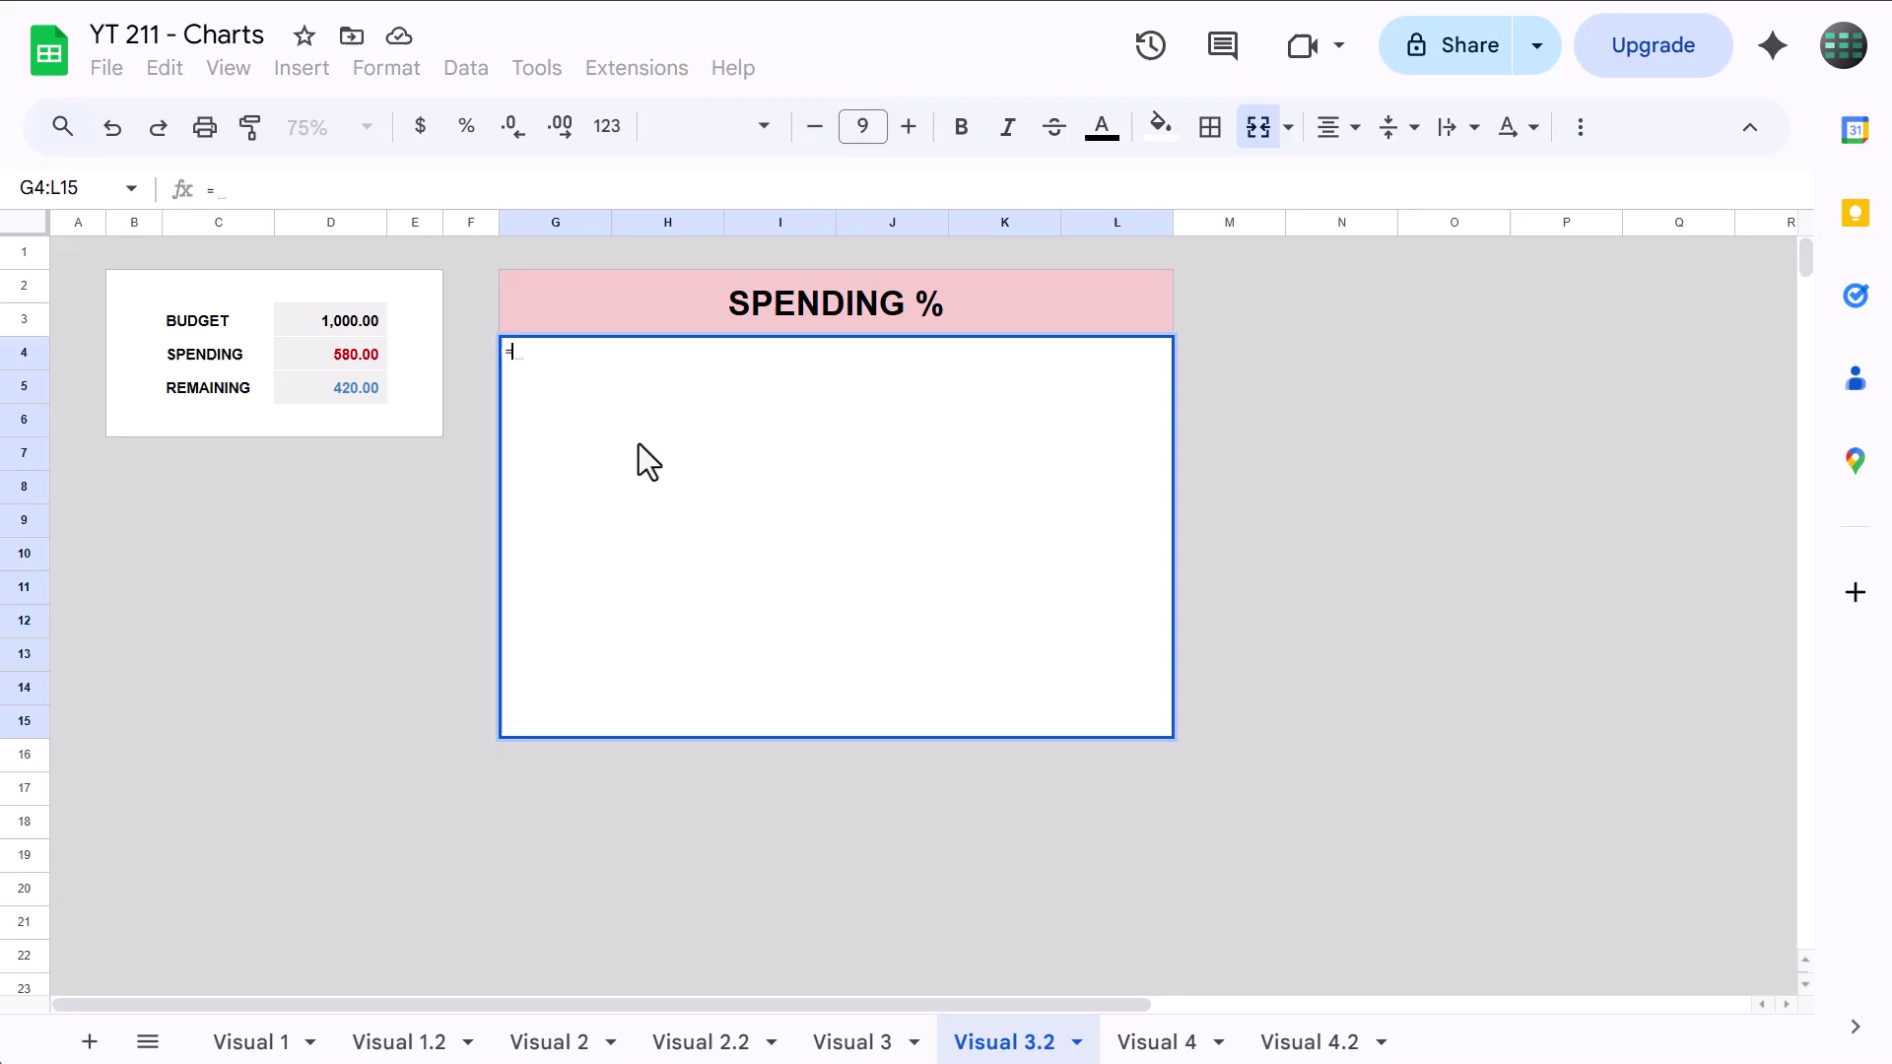
pyautogui.click(341, 362)
pyautogui.write('/')
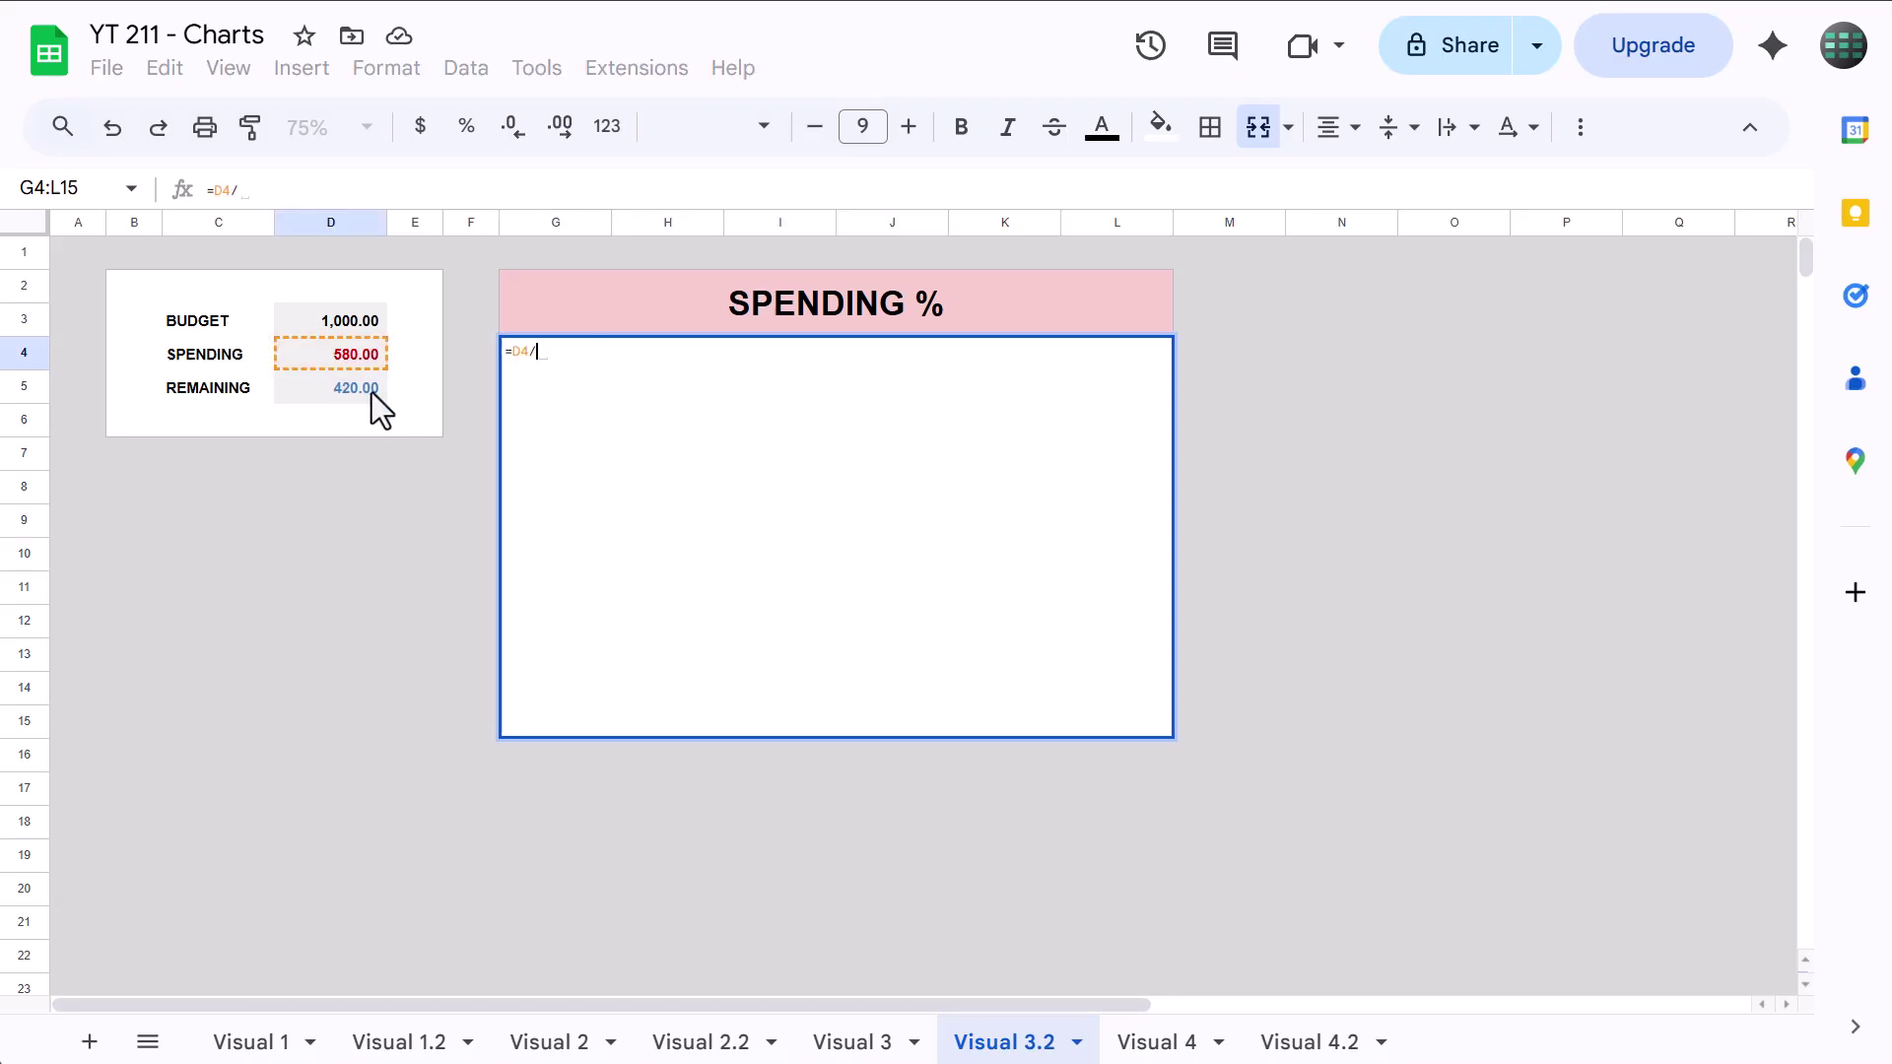
pyautogui.click(375, 325)
pyautogui.press('Return')
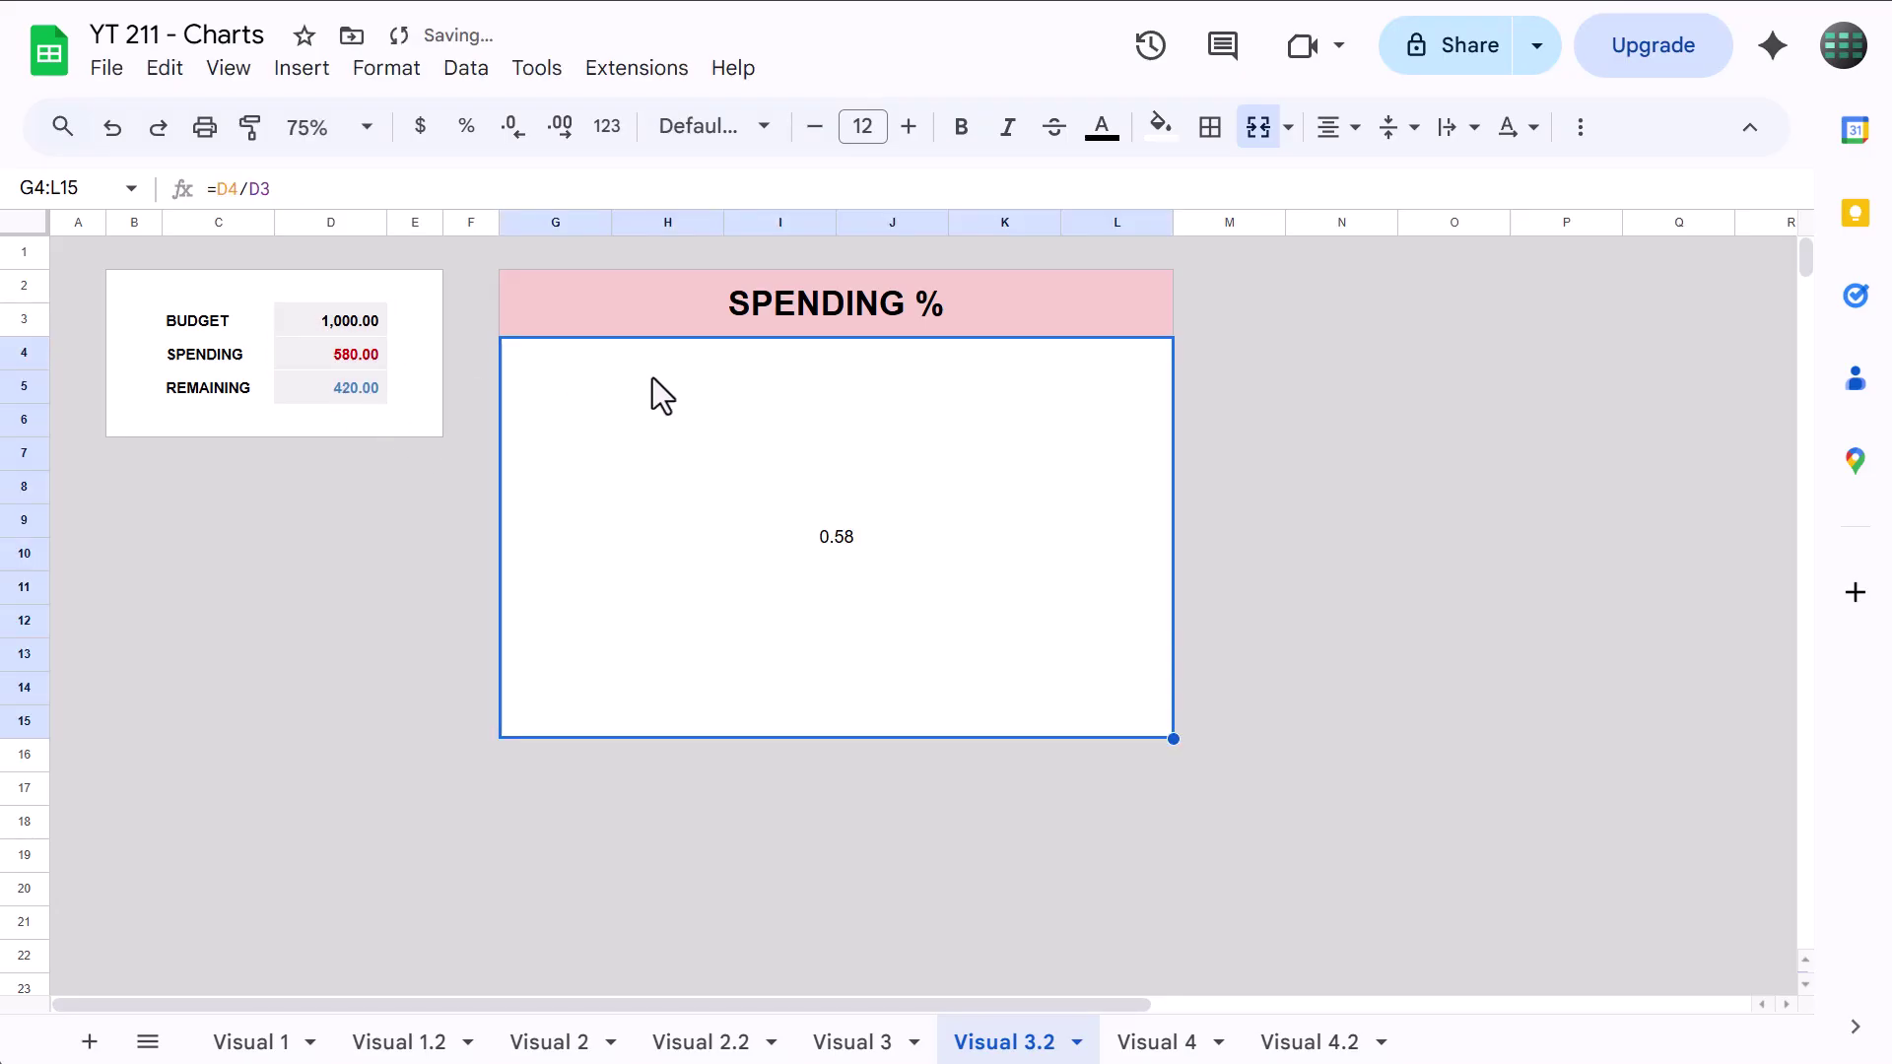
# Format the result as a 58% percentage with no decimals, size 36, in dark red.
pyautogui.click(467, 130)
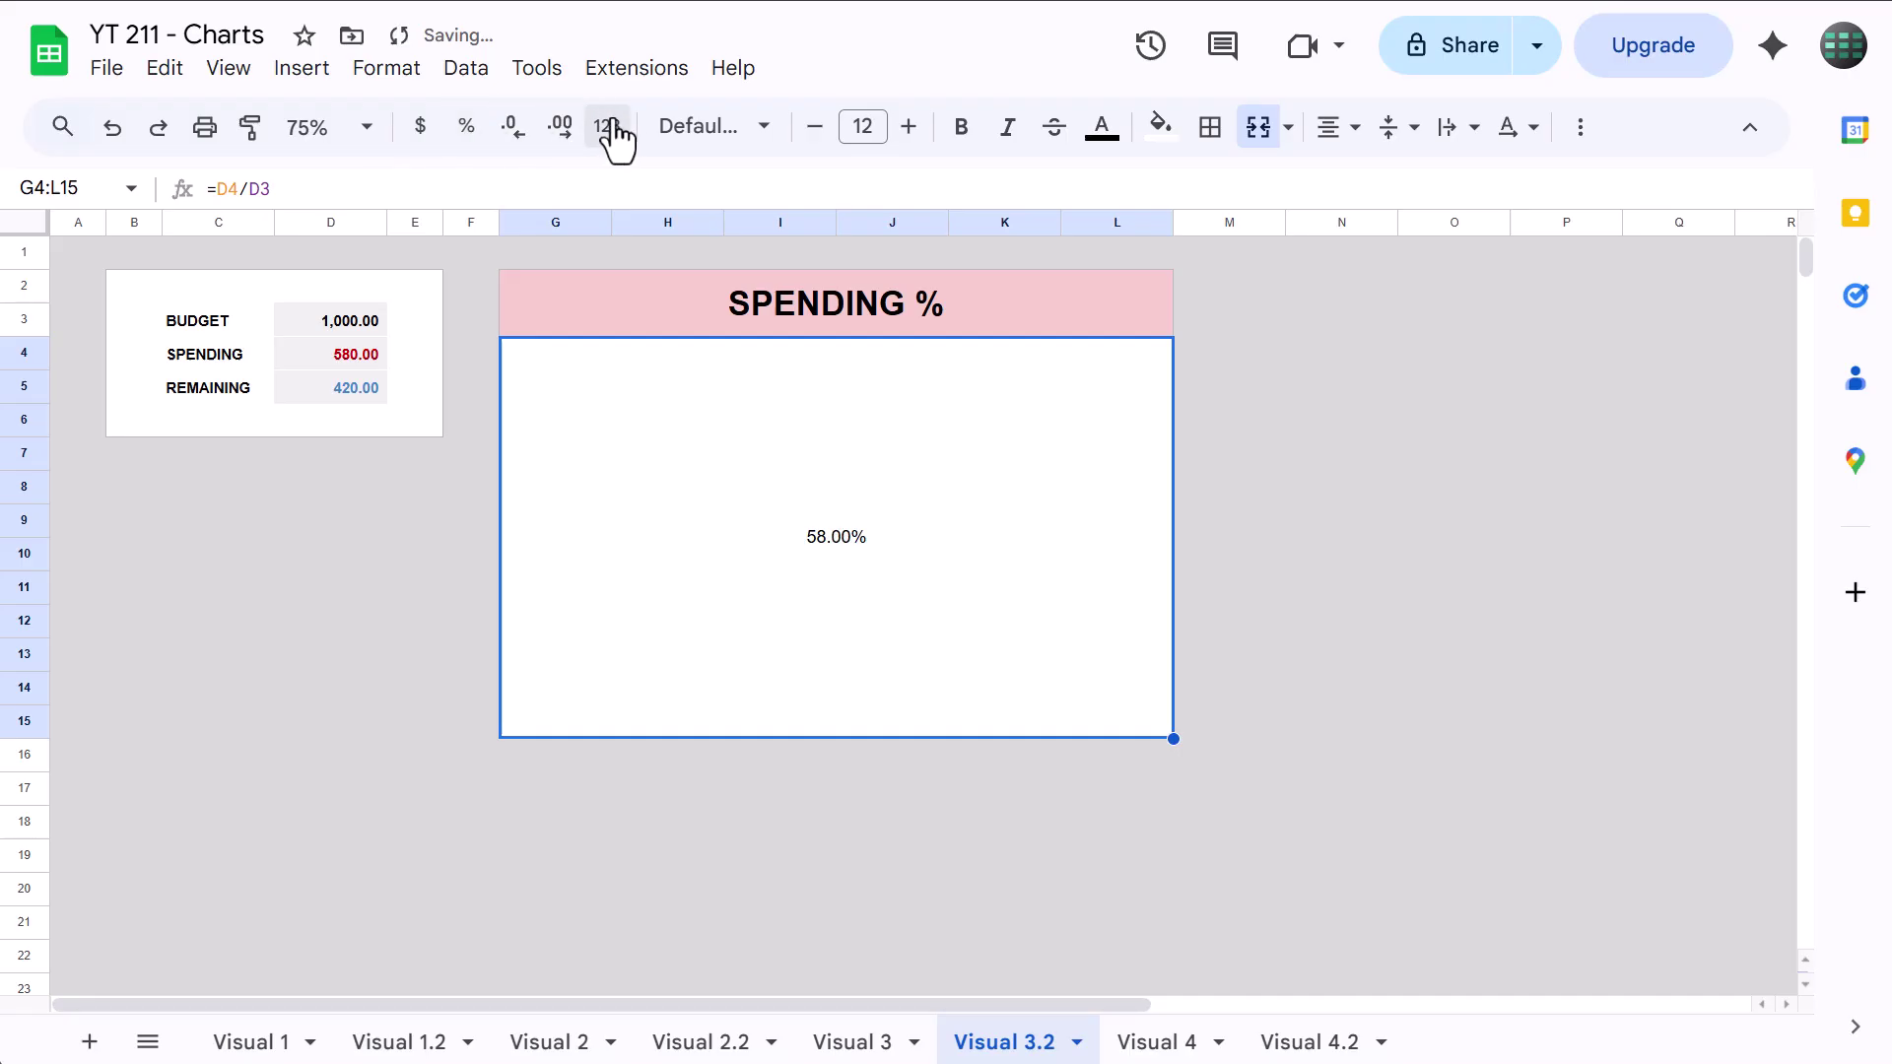
pyautogui.click(512, 133)
pyautogui.click(511, 133)
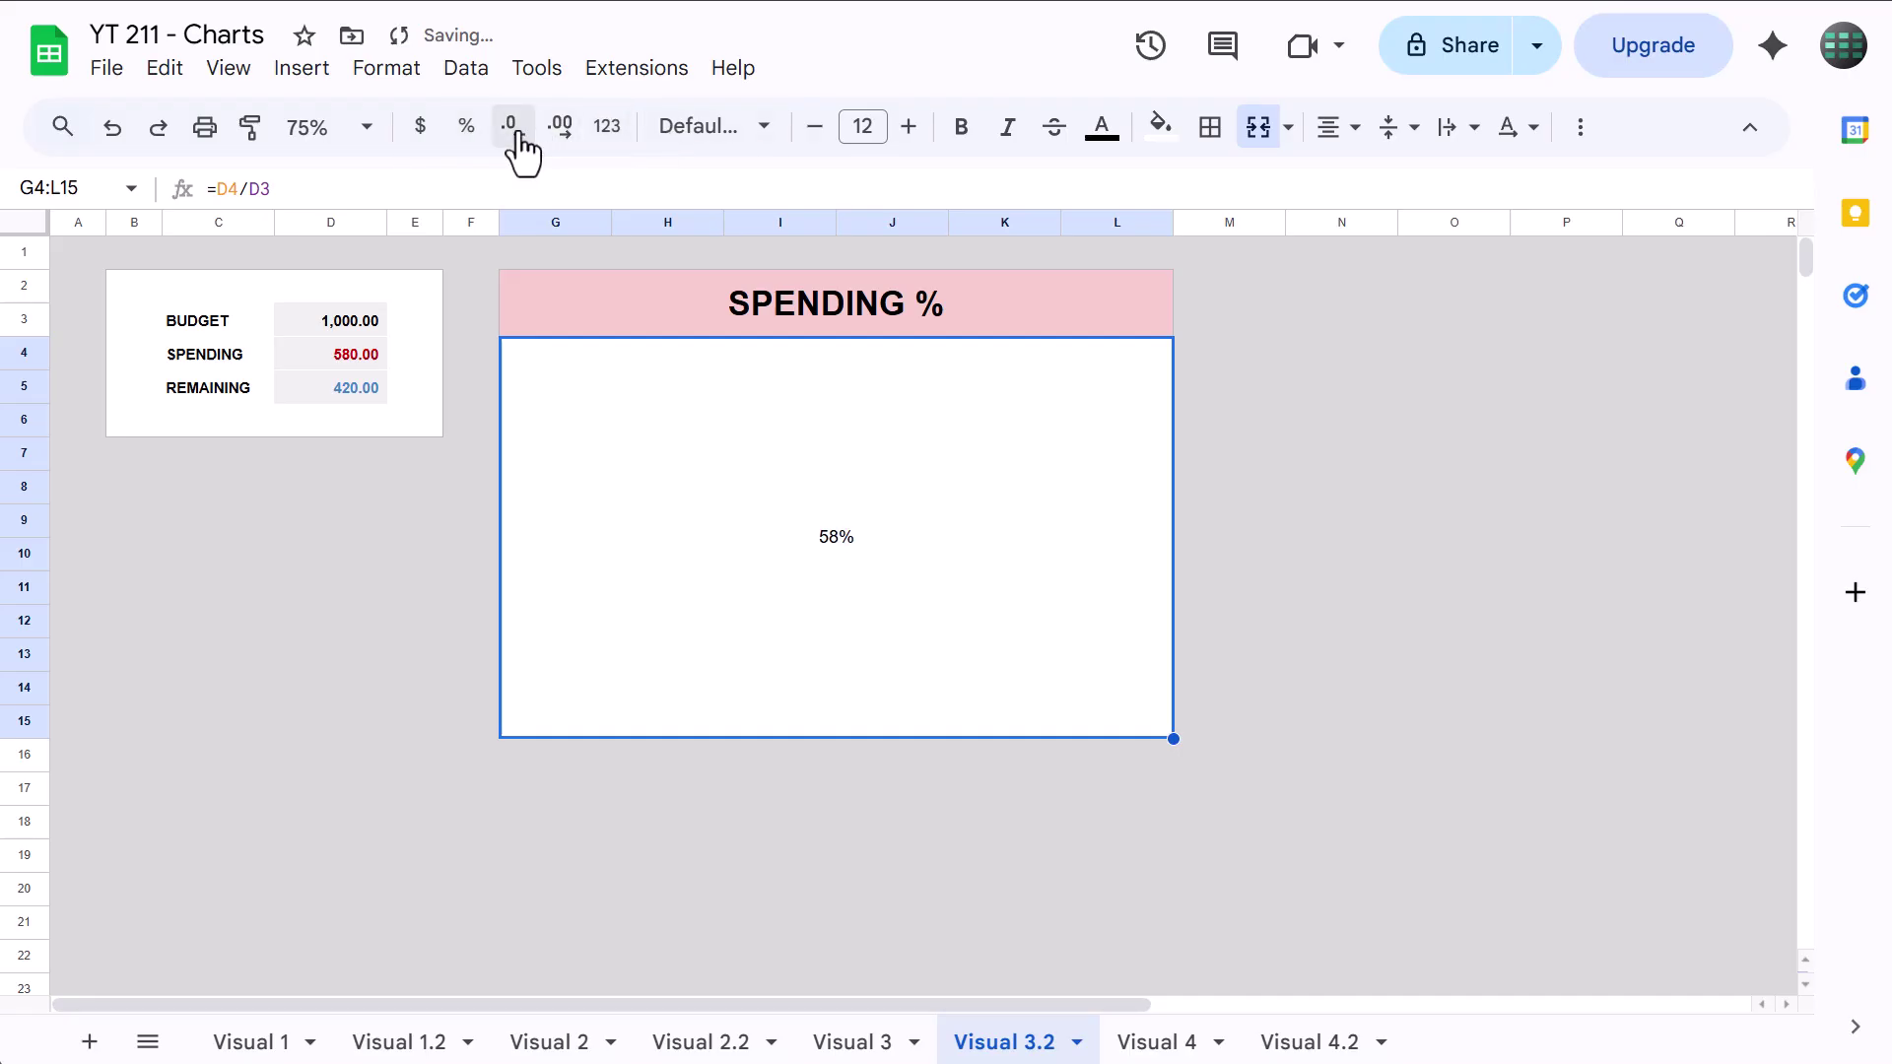
pyautogui.click(865, 129)
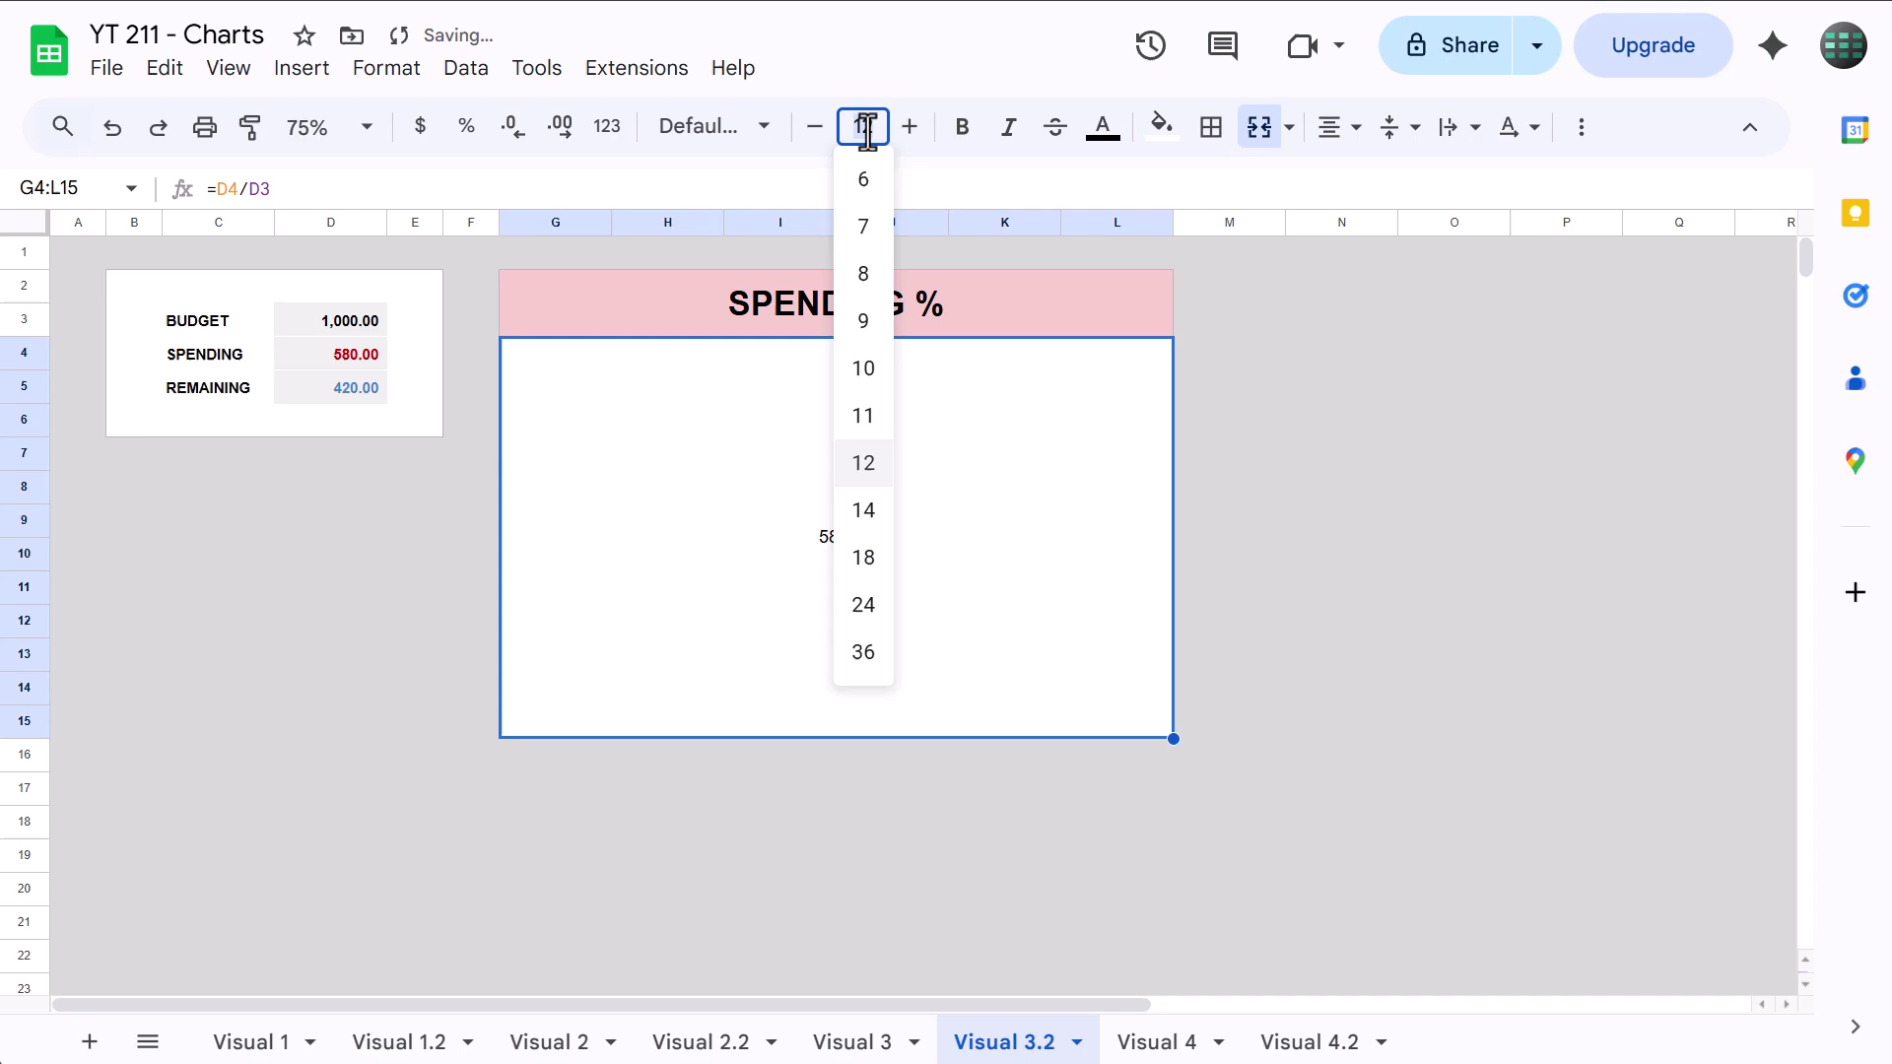
pyautogui.click(866, 651)
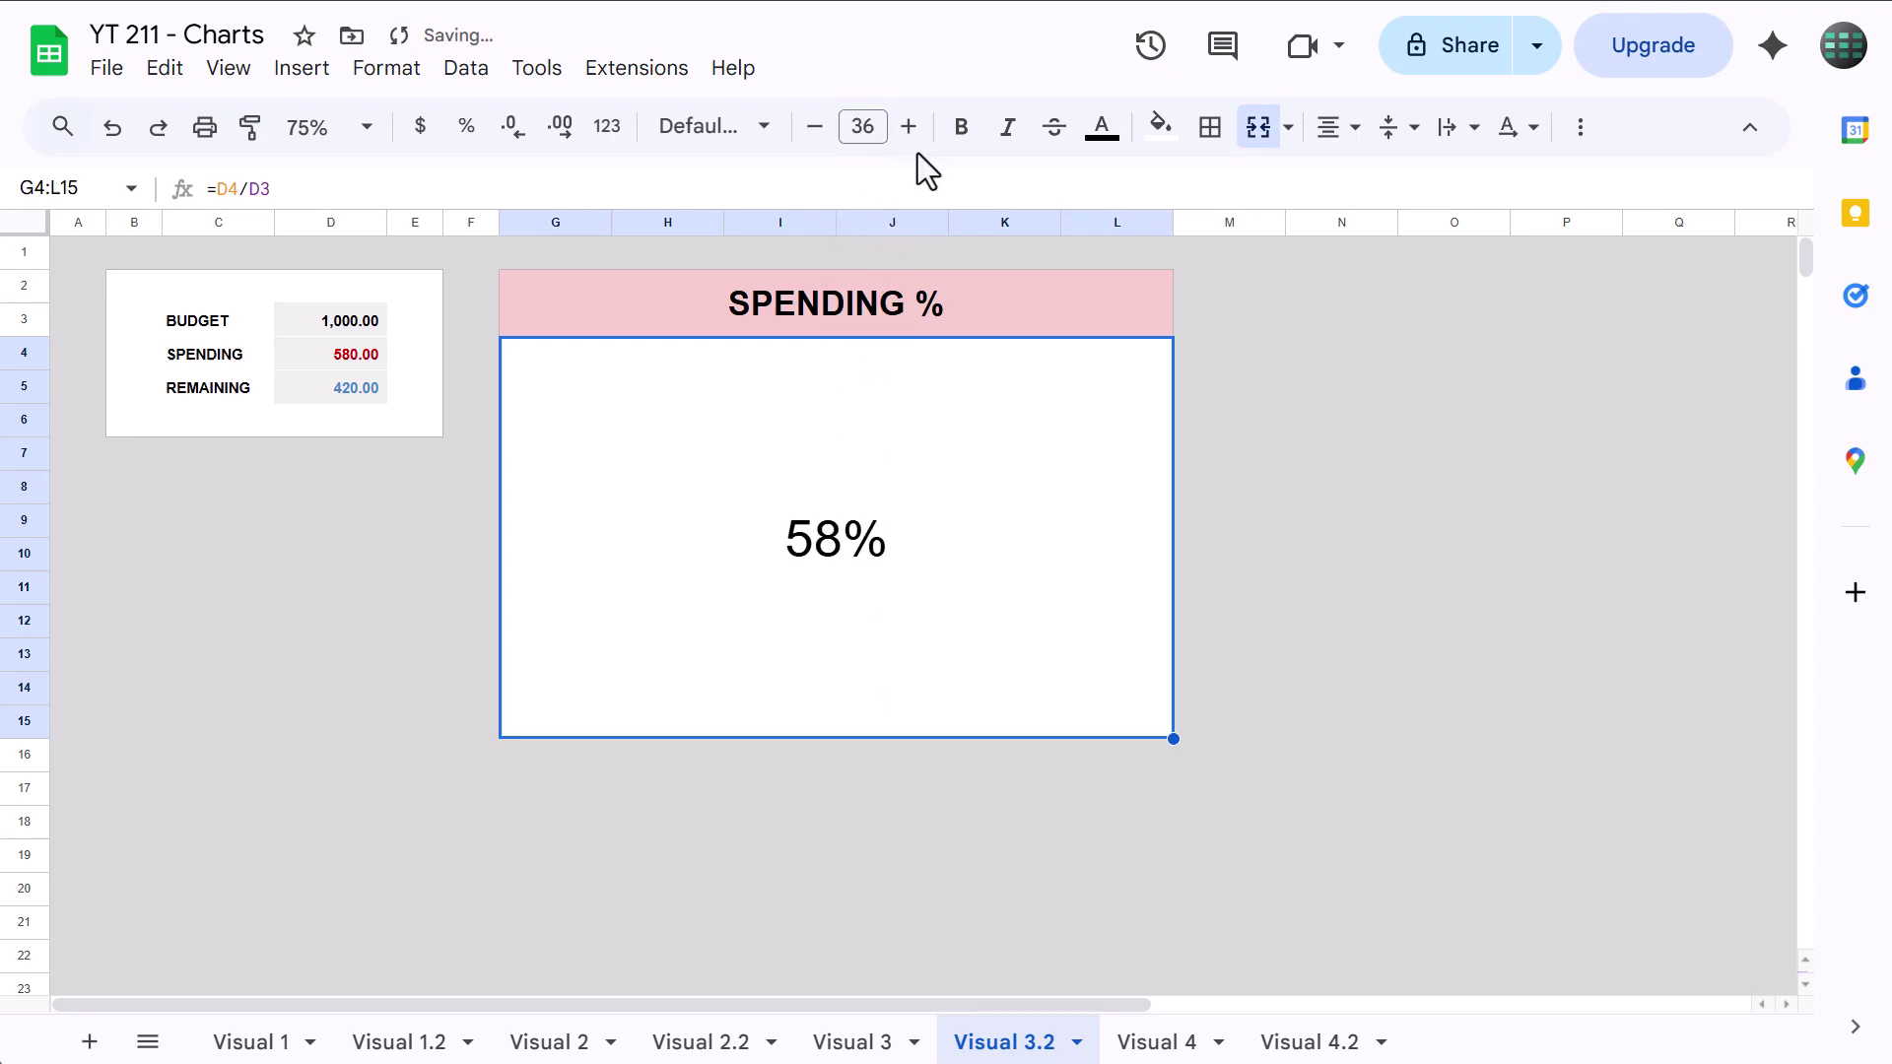
pyautogui.click(1099, 133)
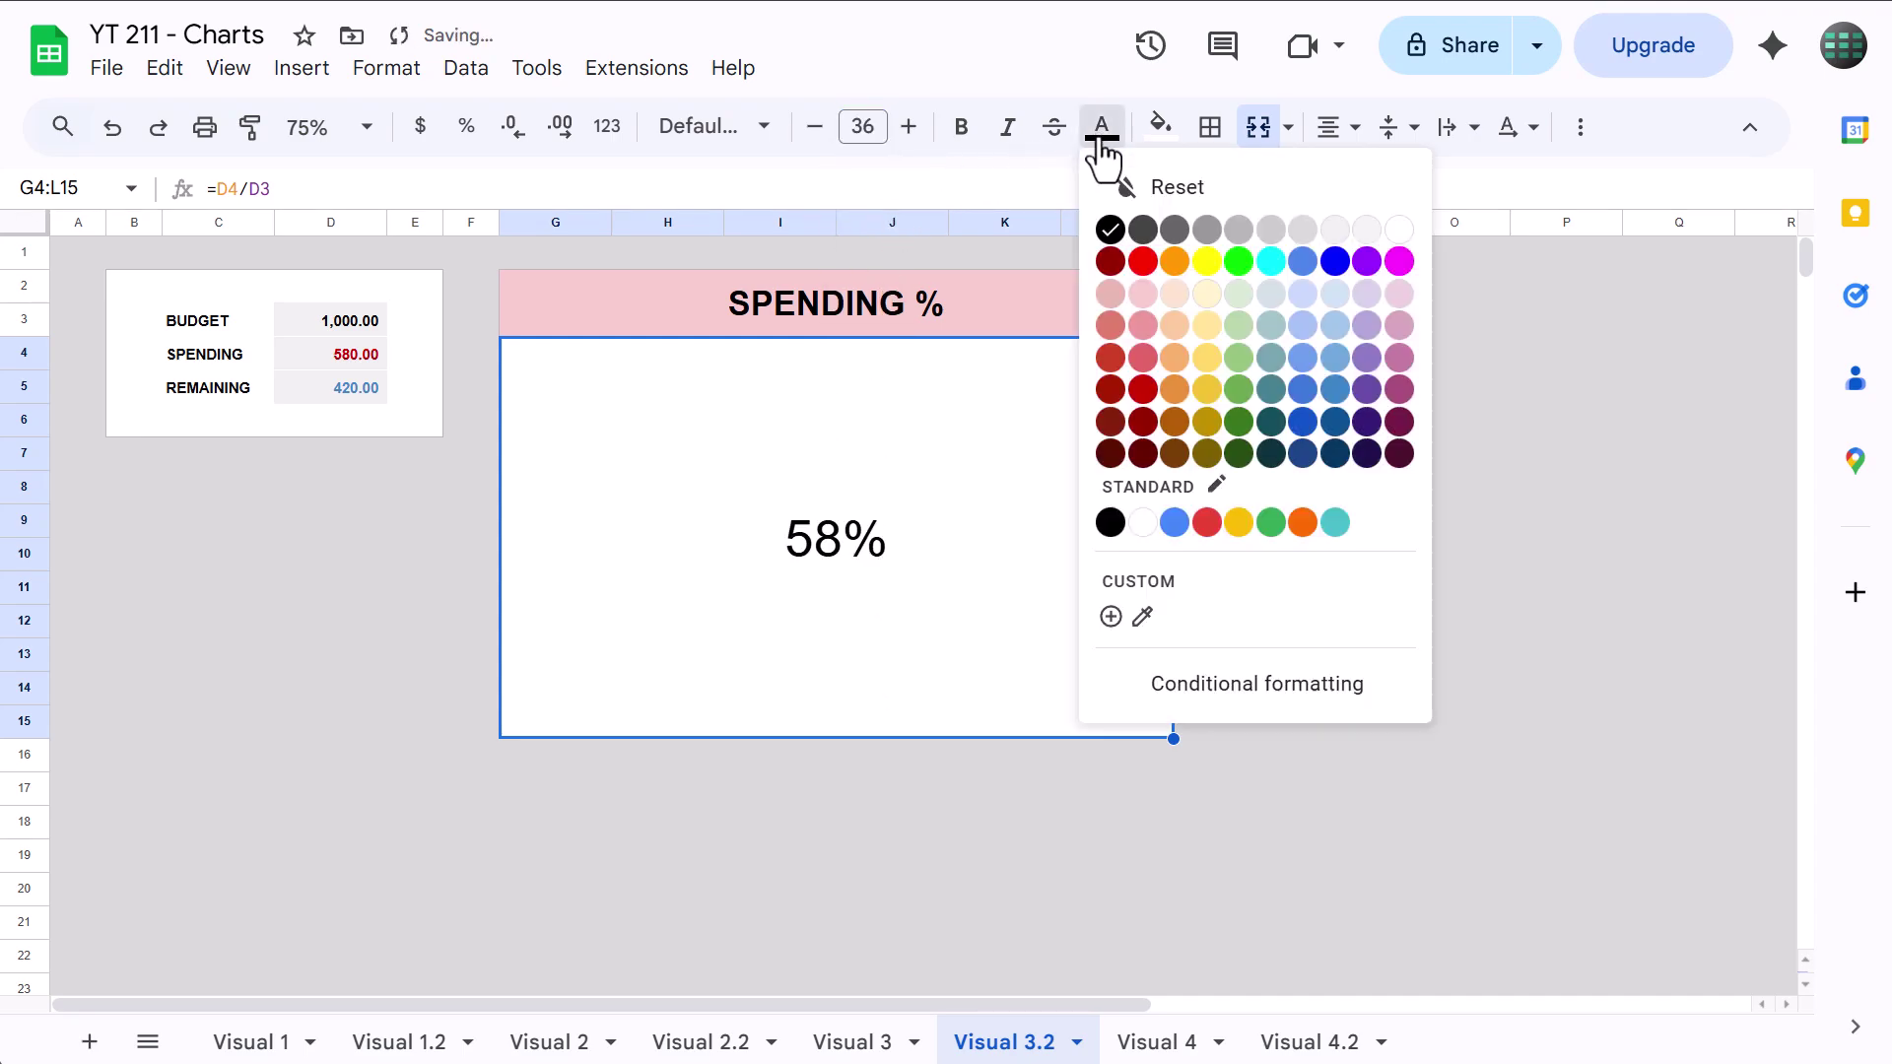
pyautogui.click(1143, 391)
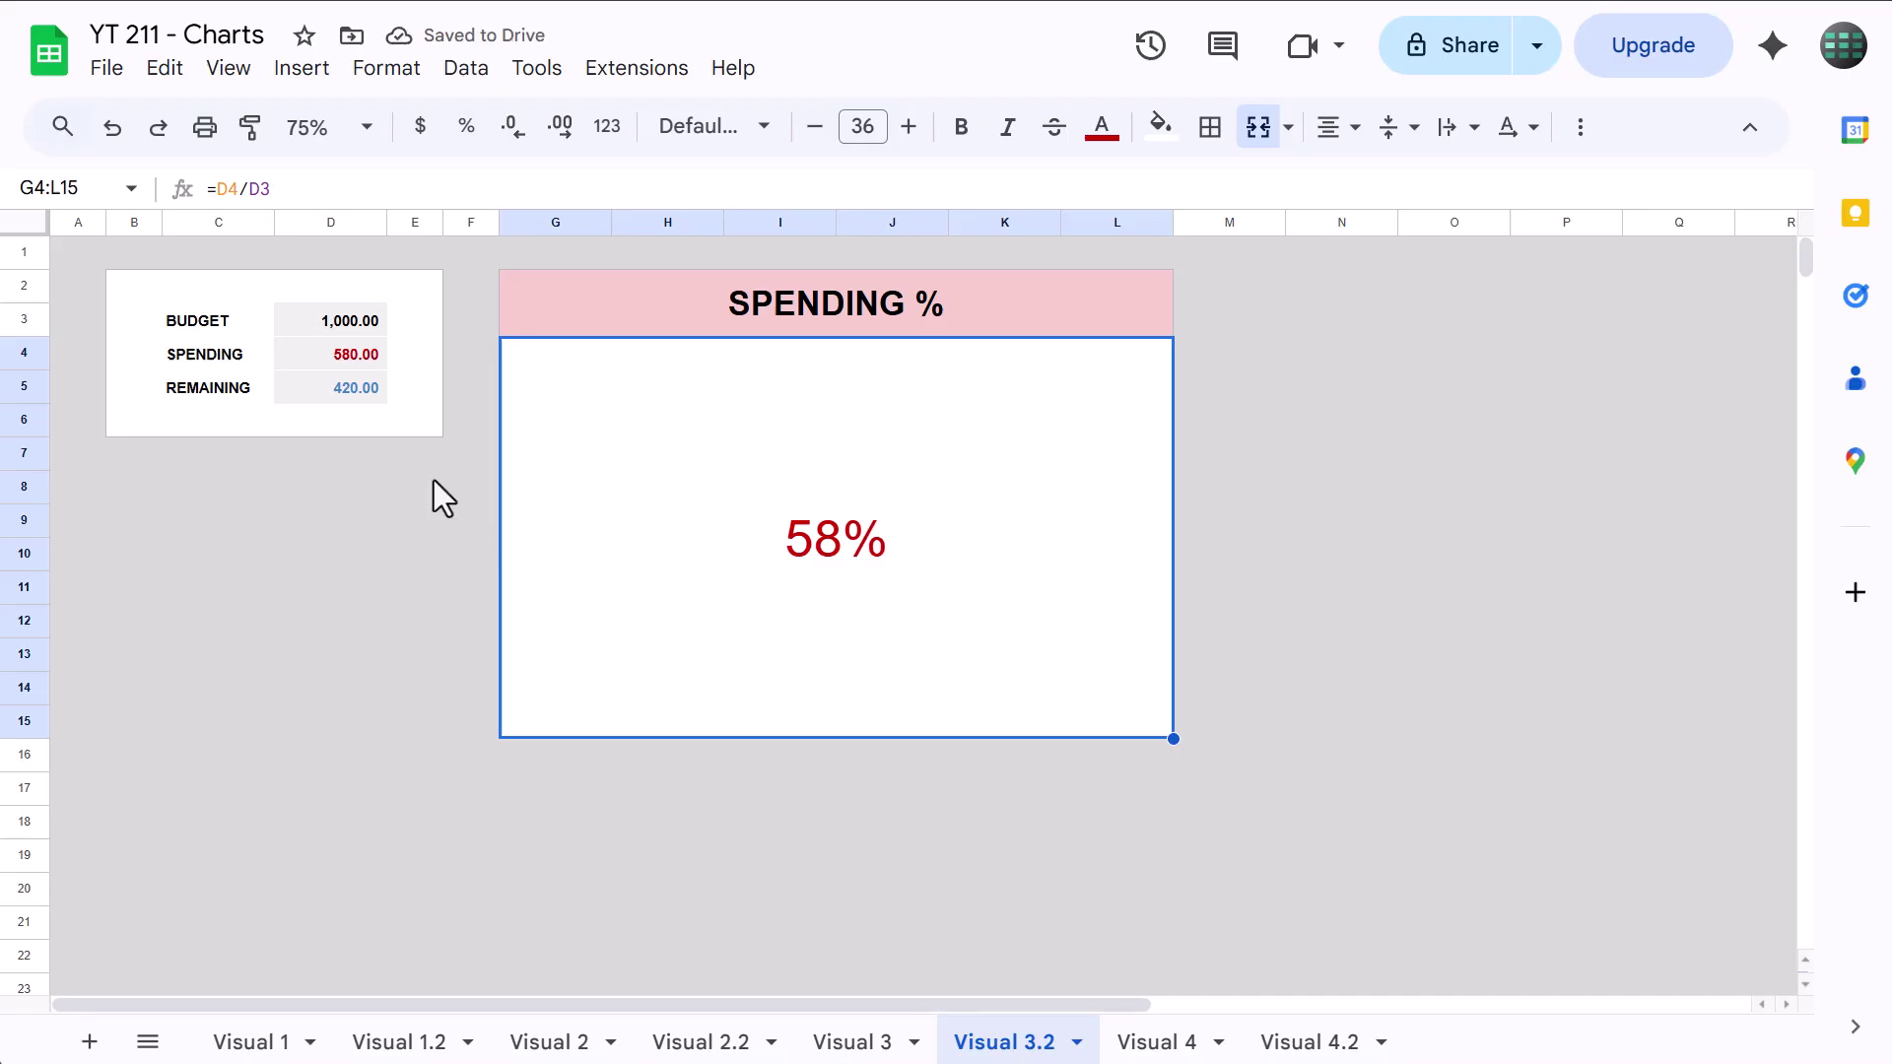
# Insert a chart from the SPENDING and REMAINING rows C4:D5 and fit it over the white box.
pyautogui.moveTo(236, 355); pyautogui.dragTo(323, 386)
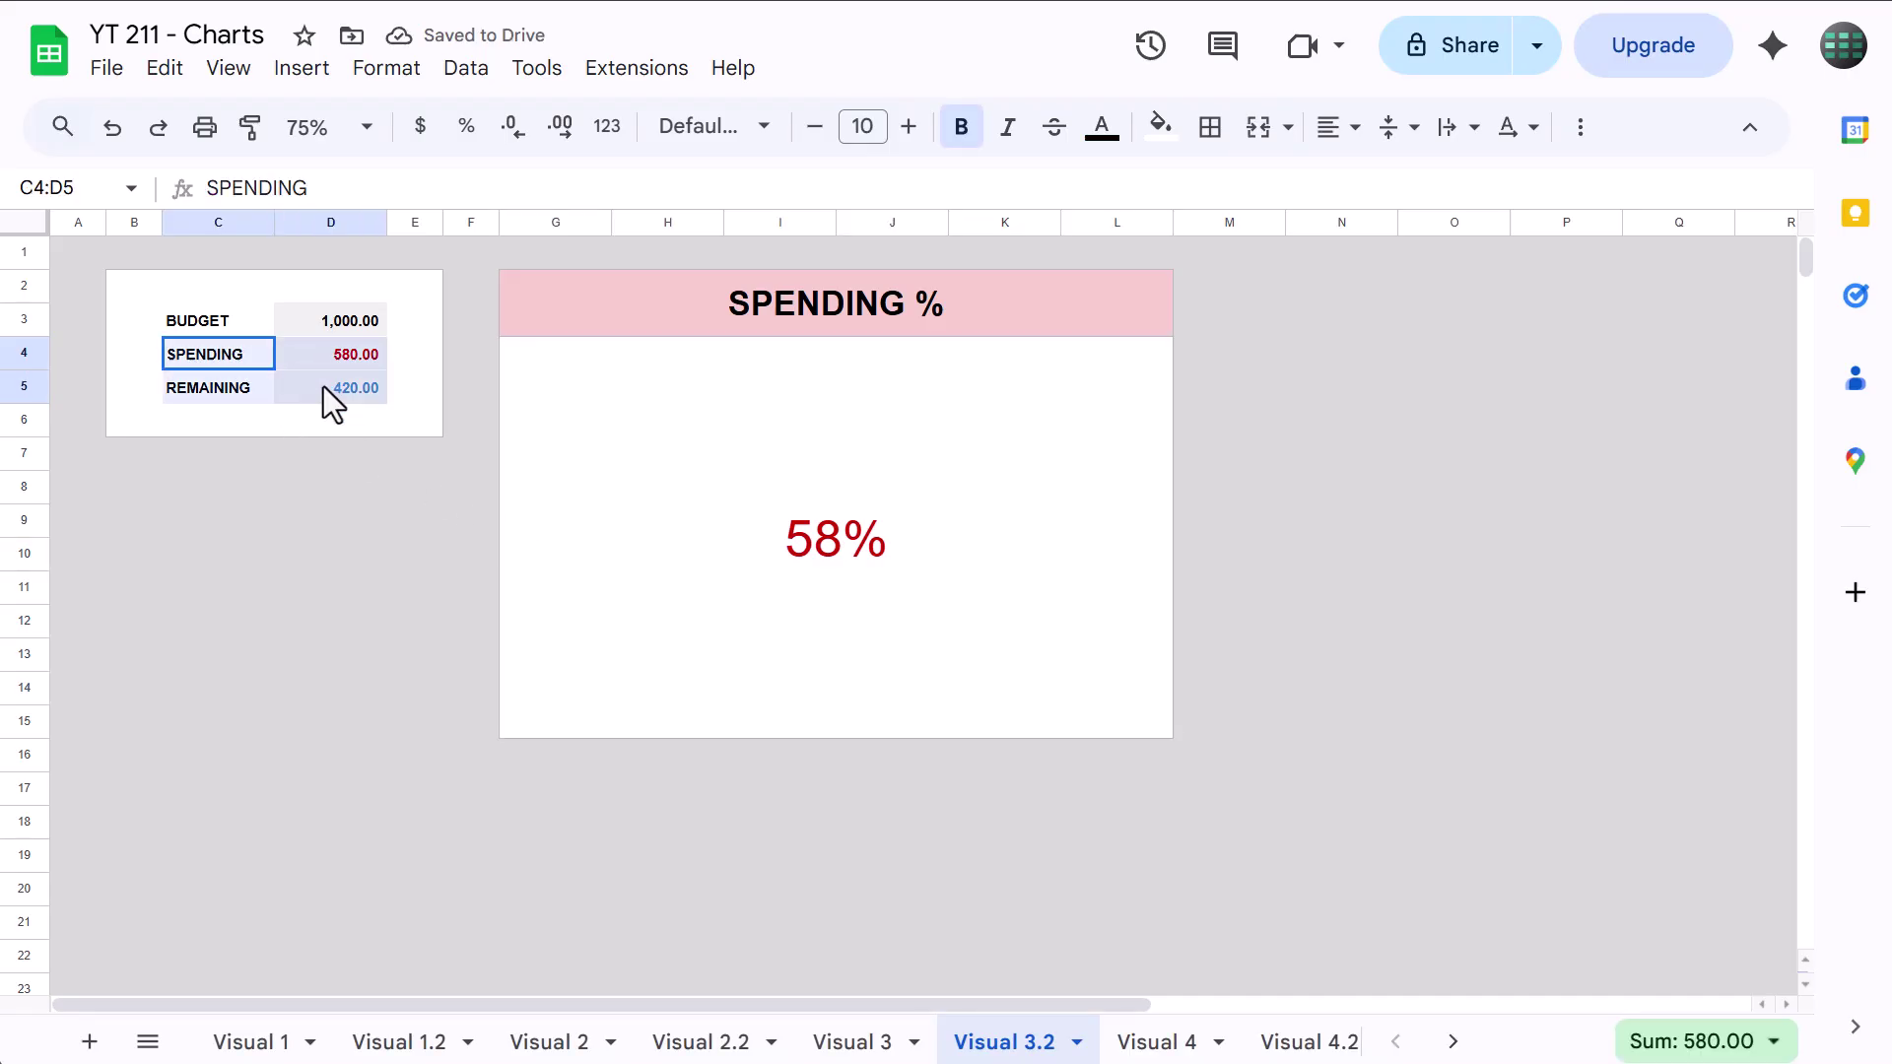
pyautogui.click(300, 69)
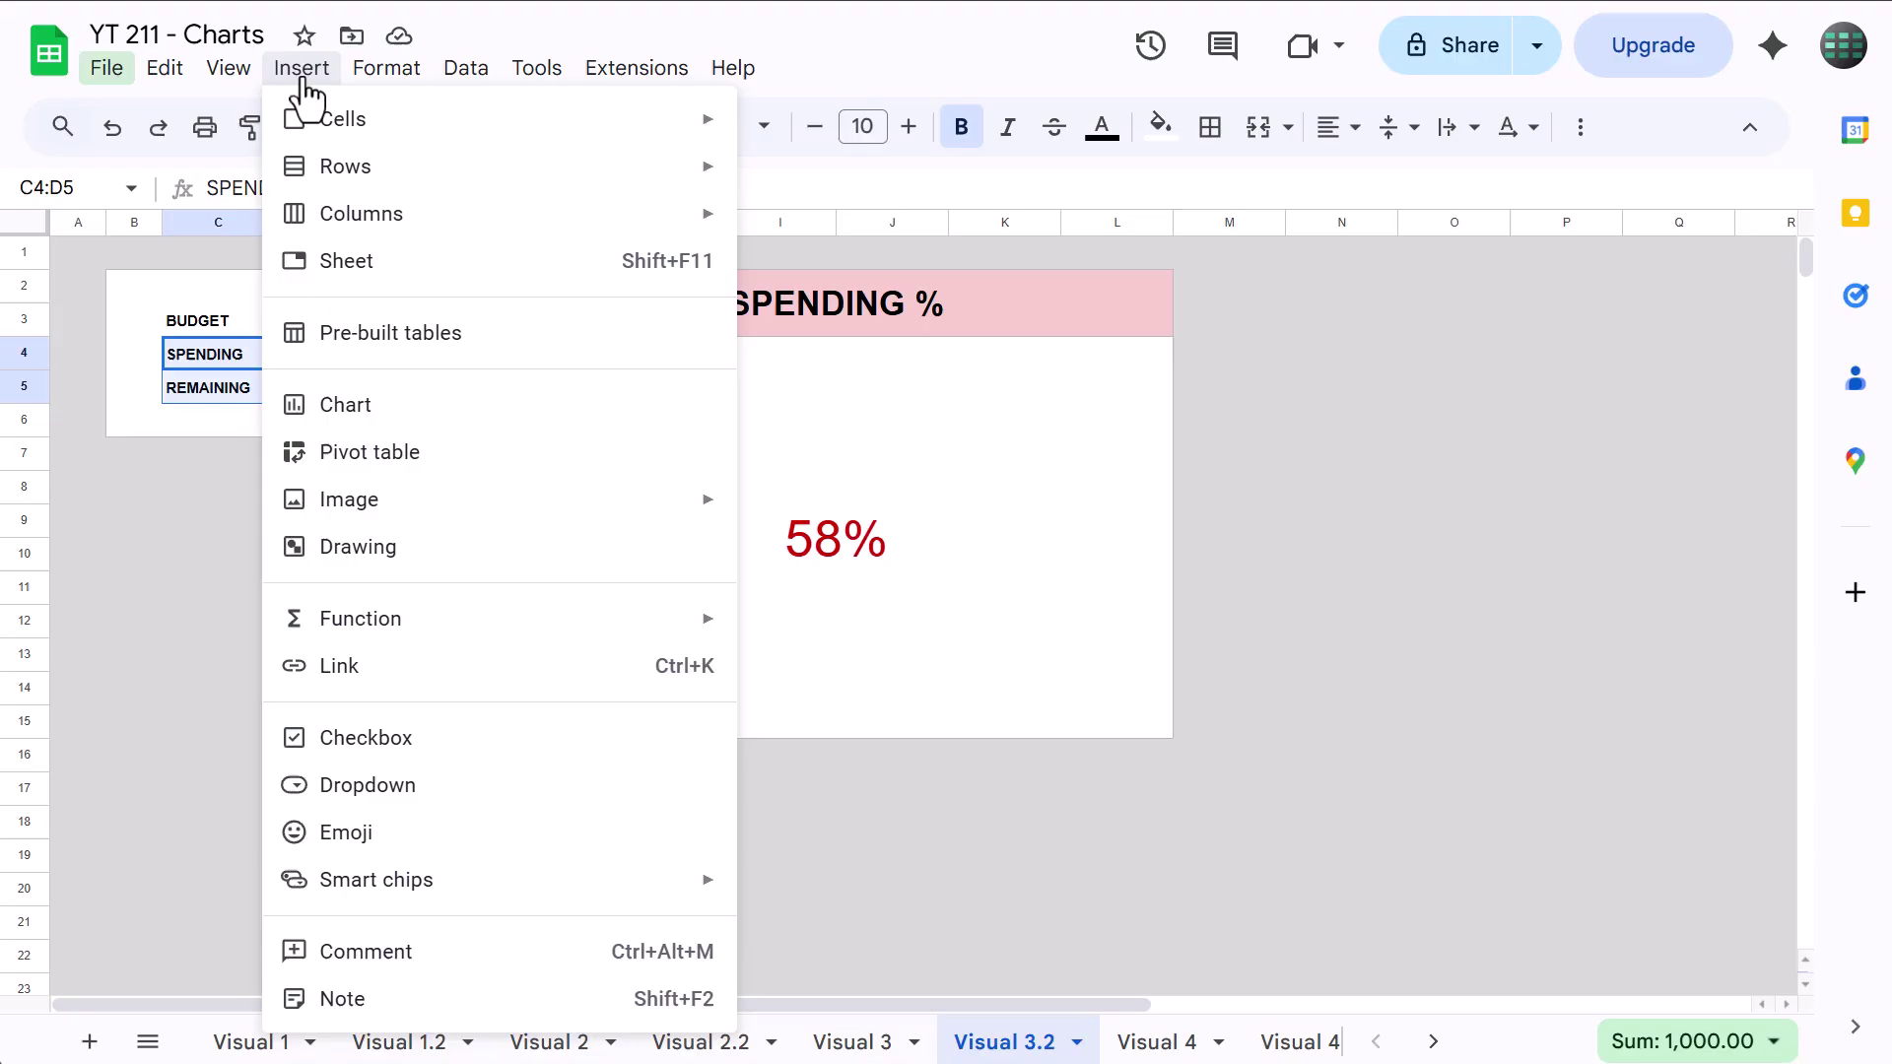
pyautogui.click(422, 423)
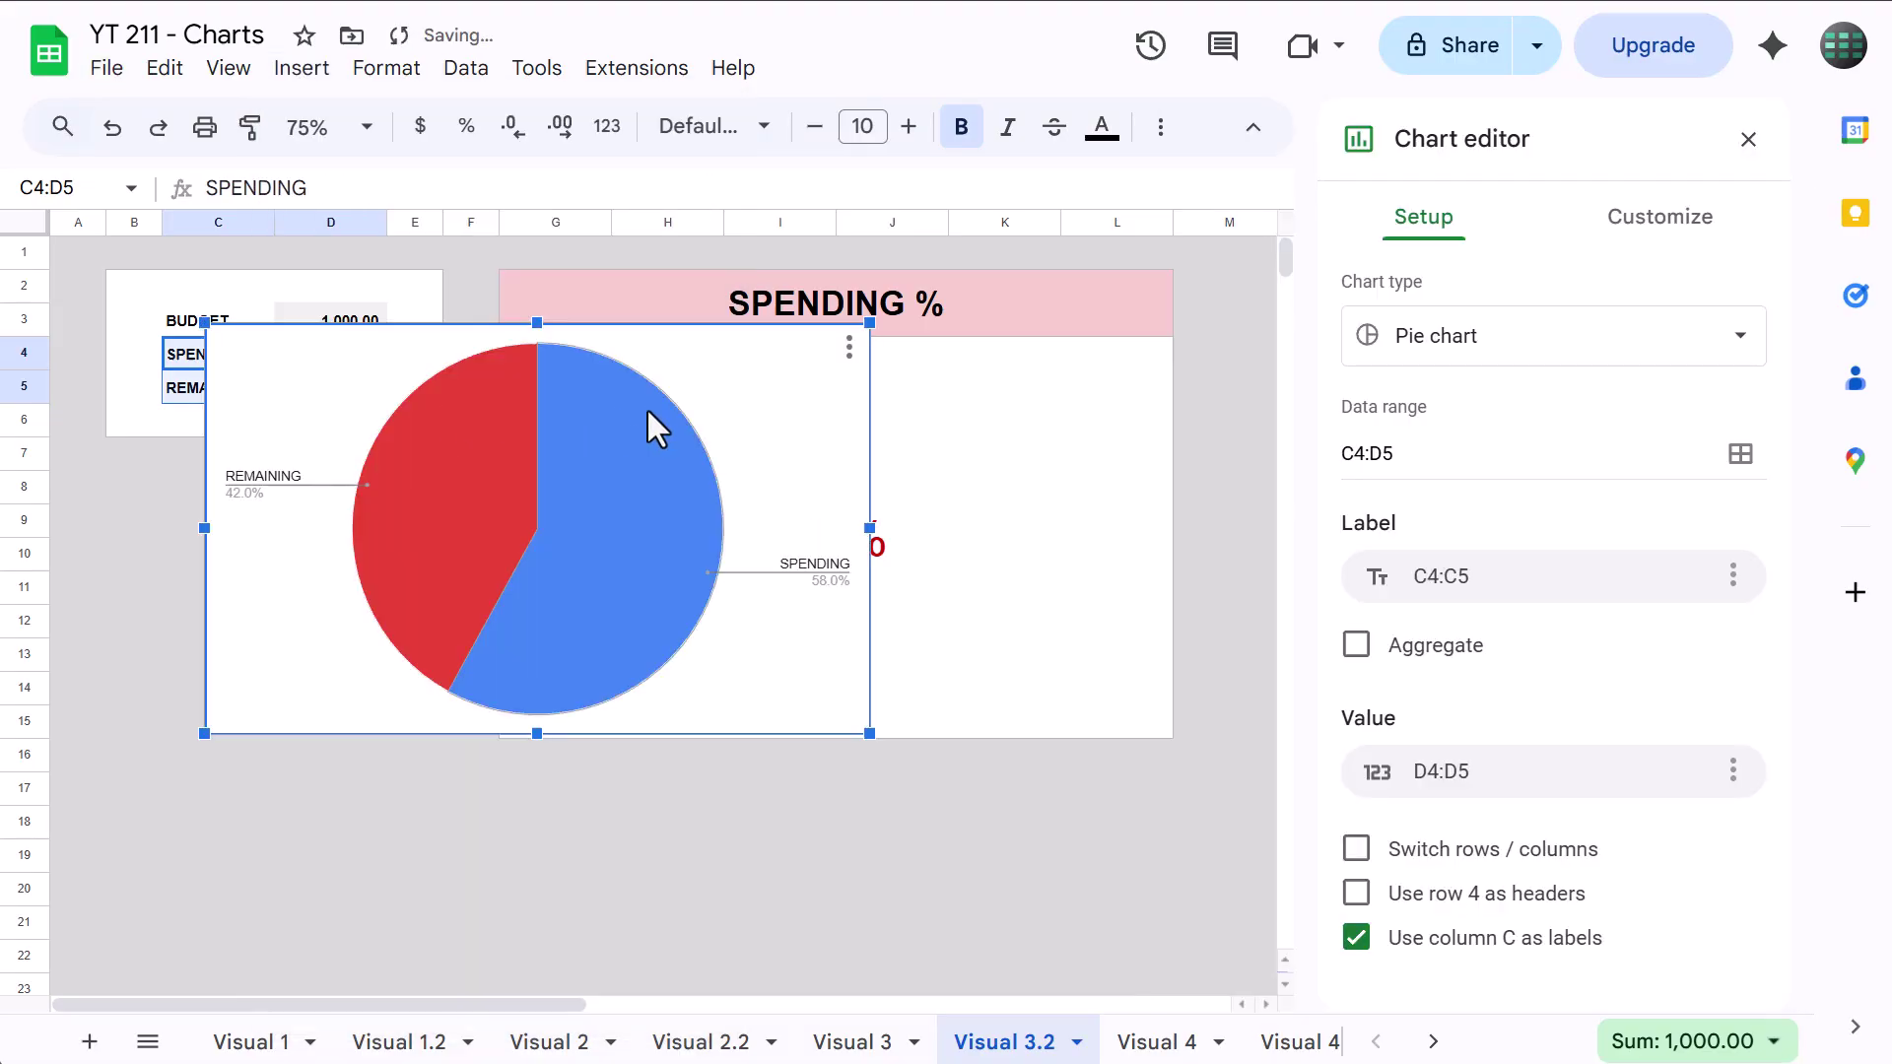
pyautogui.moveTo(646, 424); pyautogui.dragTo(932, 545)
pyautogui.moveTo(995, 436); pyautogui.dragTo(993, 384)
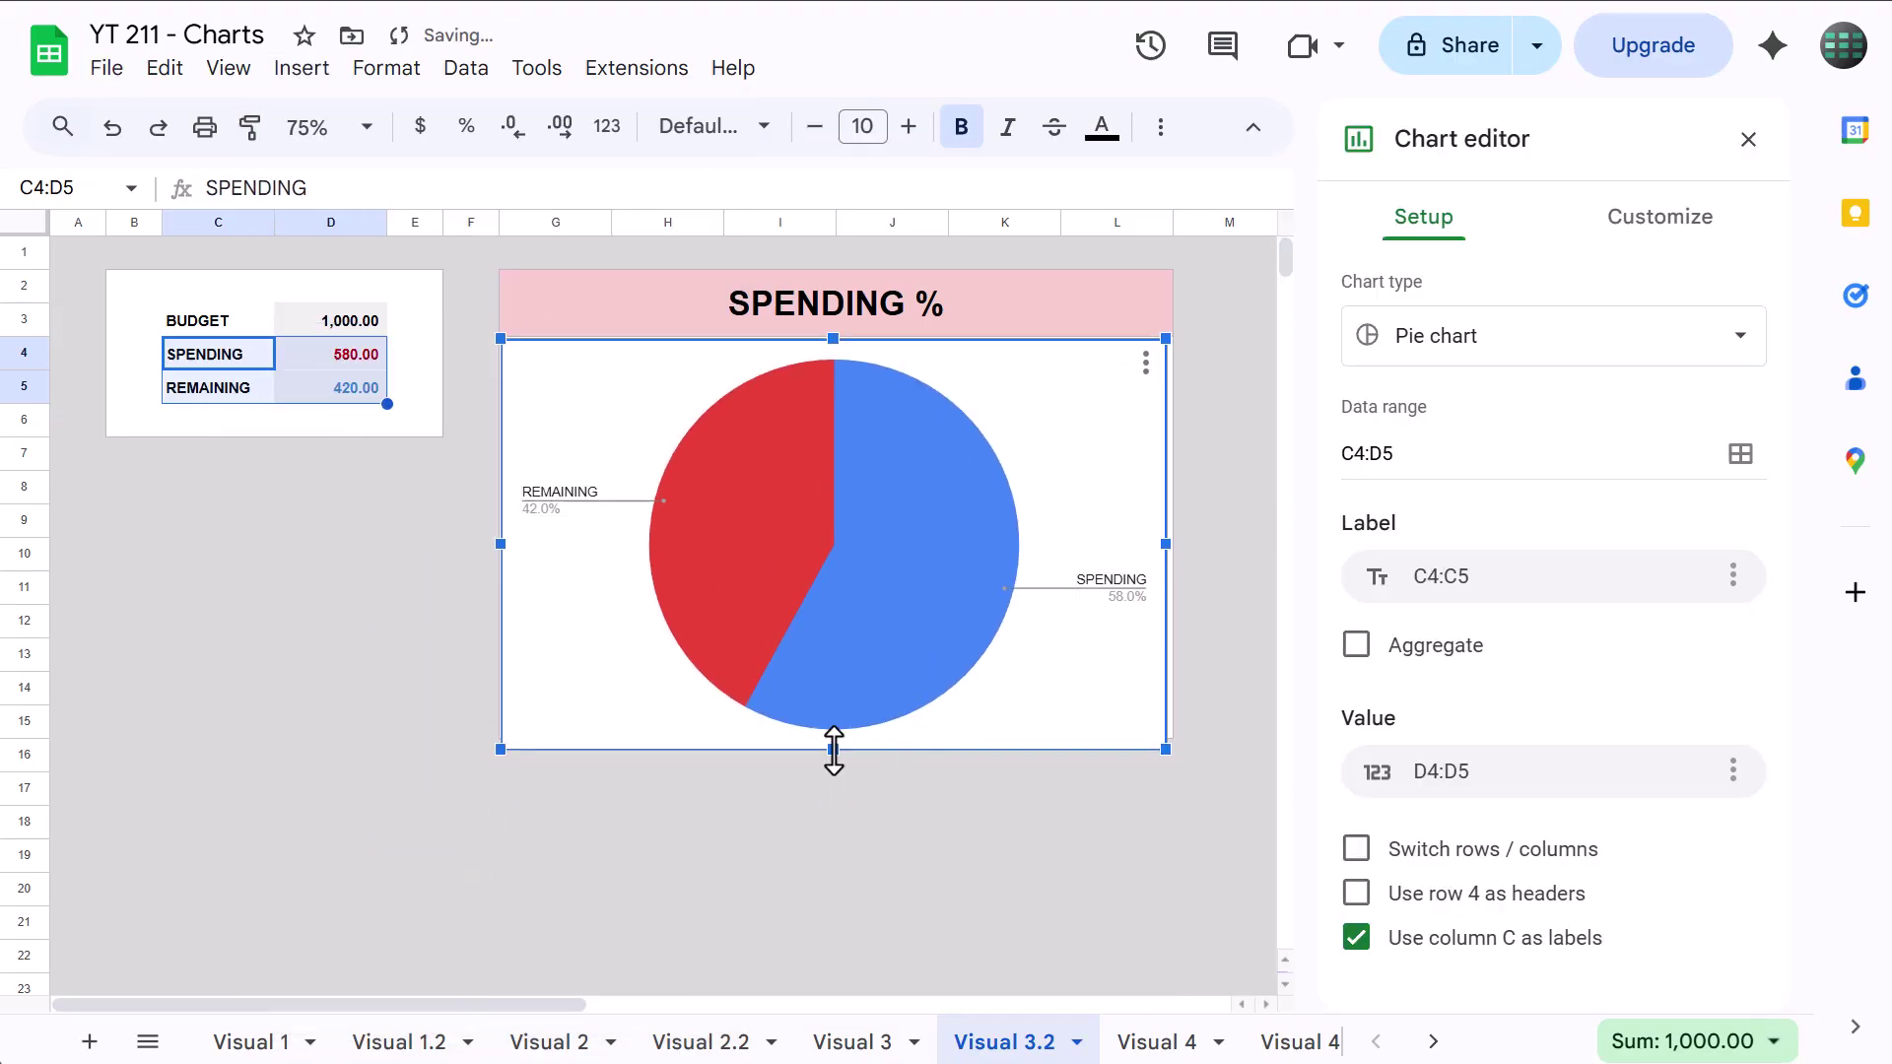
pyautogui.moveTo(831, 752); pyautogui.dragTo(835, 729)
pyautogui.moveTo(1167, 533); pyautogui.dragTo(1169, 530)
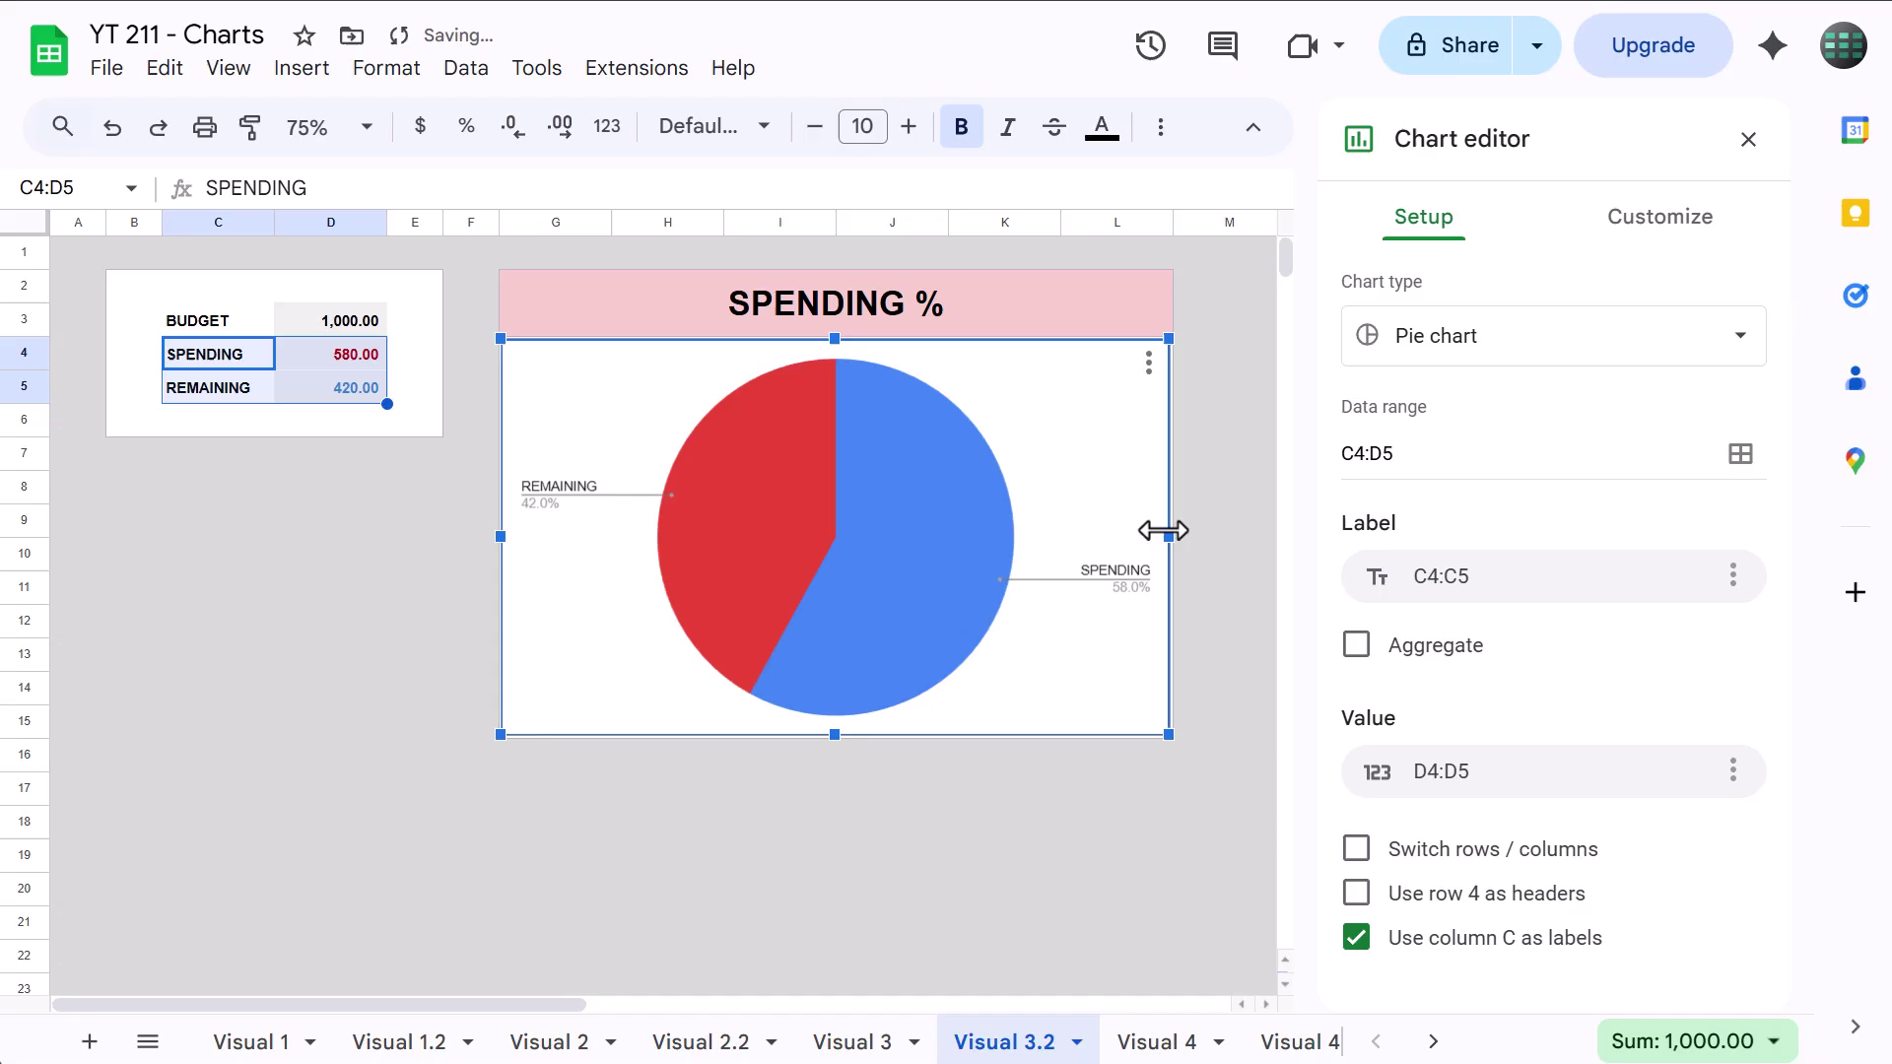
# Change the chart type to a doughnut chart.
pyautogui.click(1345, 340)
pyautogui.scroll(-4, 1470, 591)
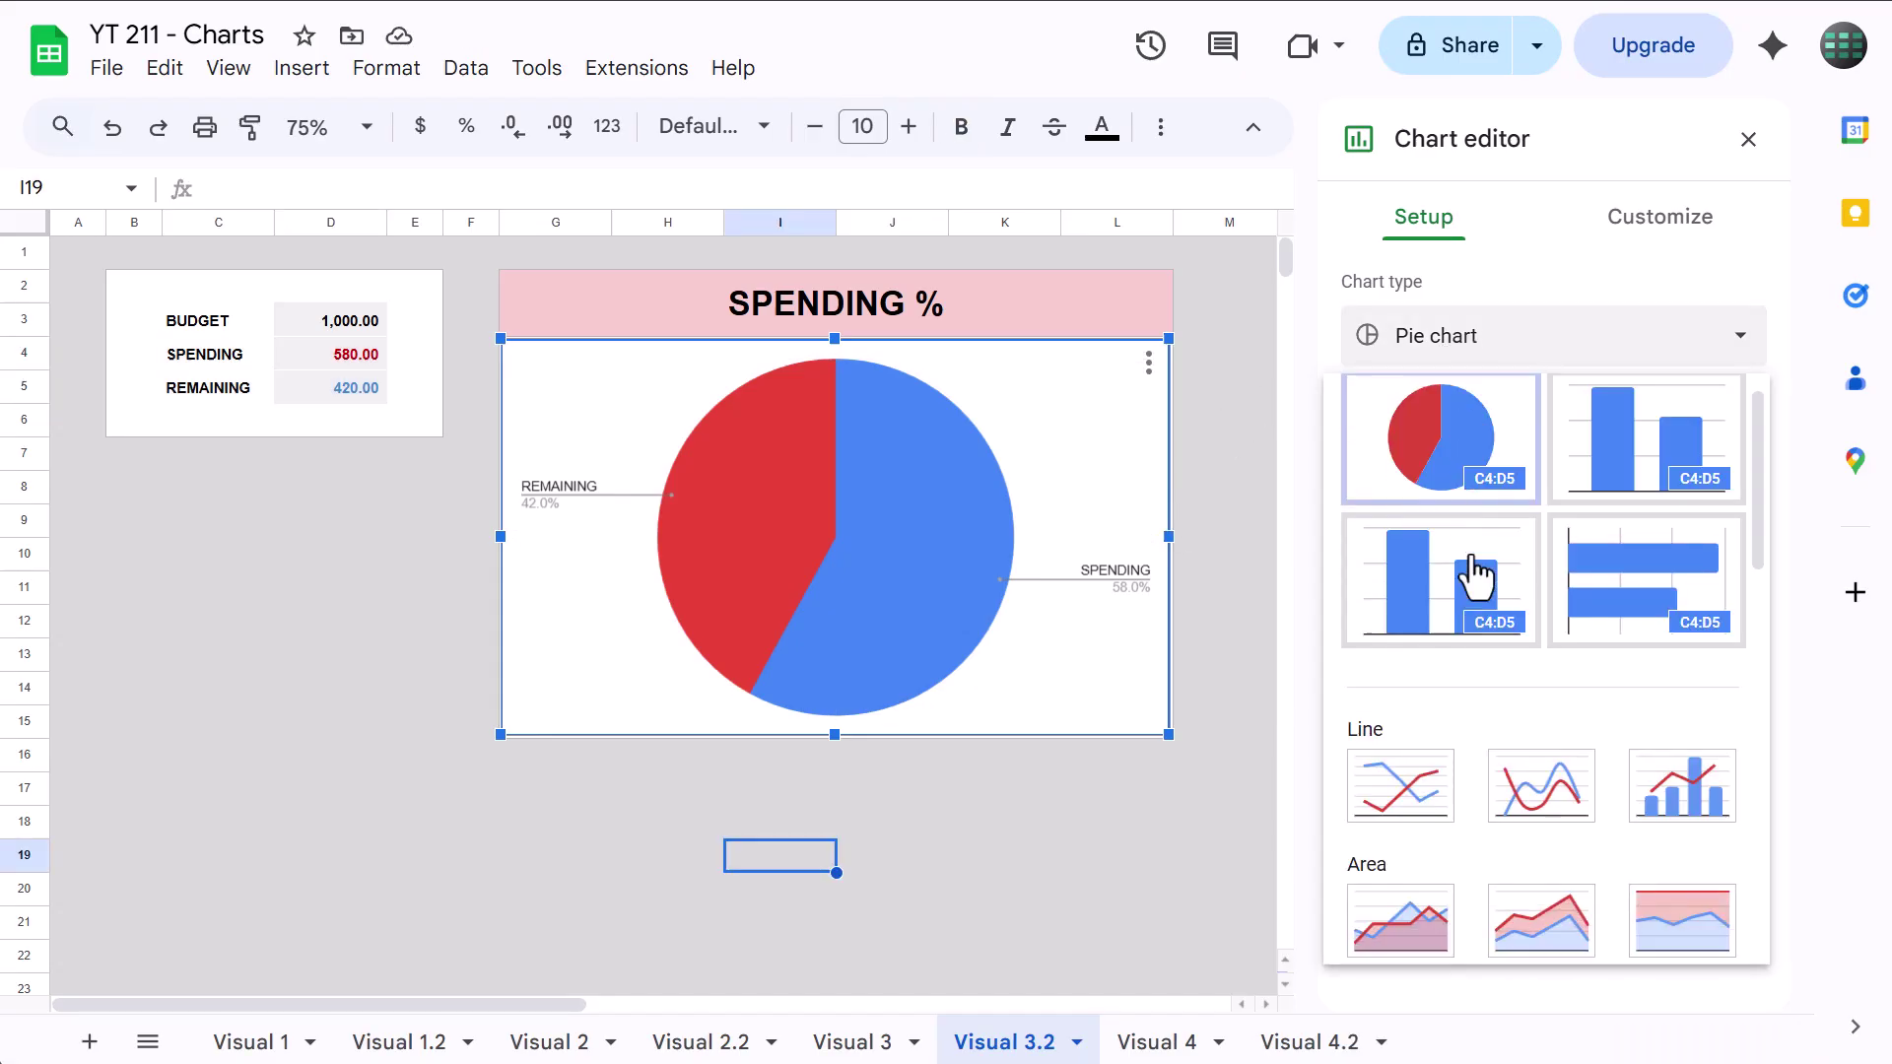
pyautogui.scroll(-4, 1468, 650)
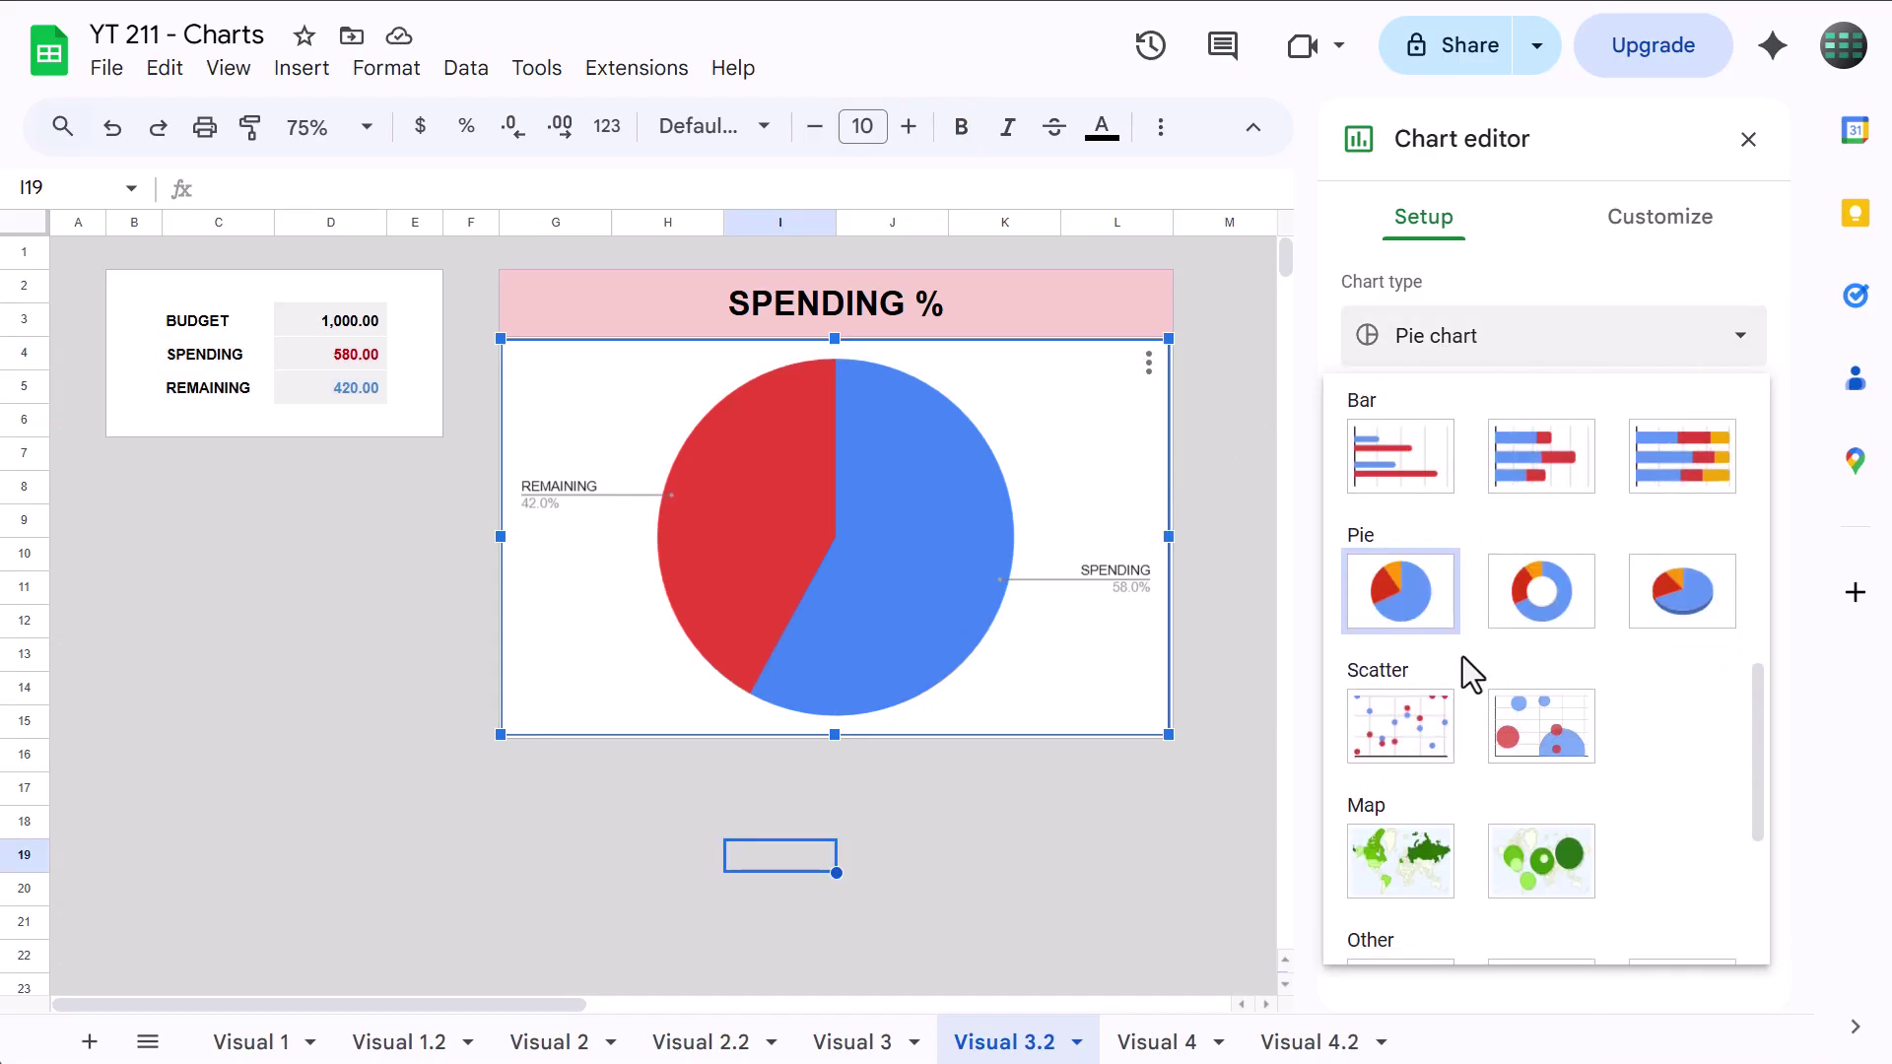
pyautogui.click(1569, 603)
# Set the chart's background and border colours to none.
pyautogui.click(1663, 217)
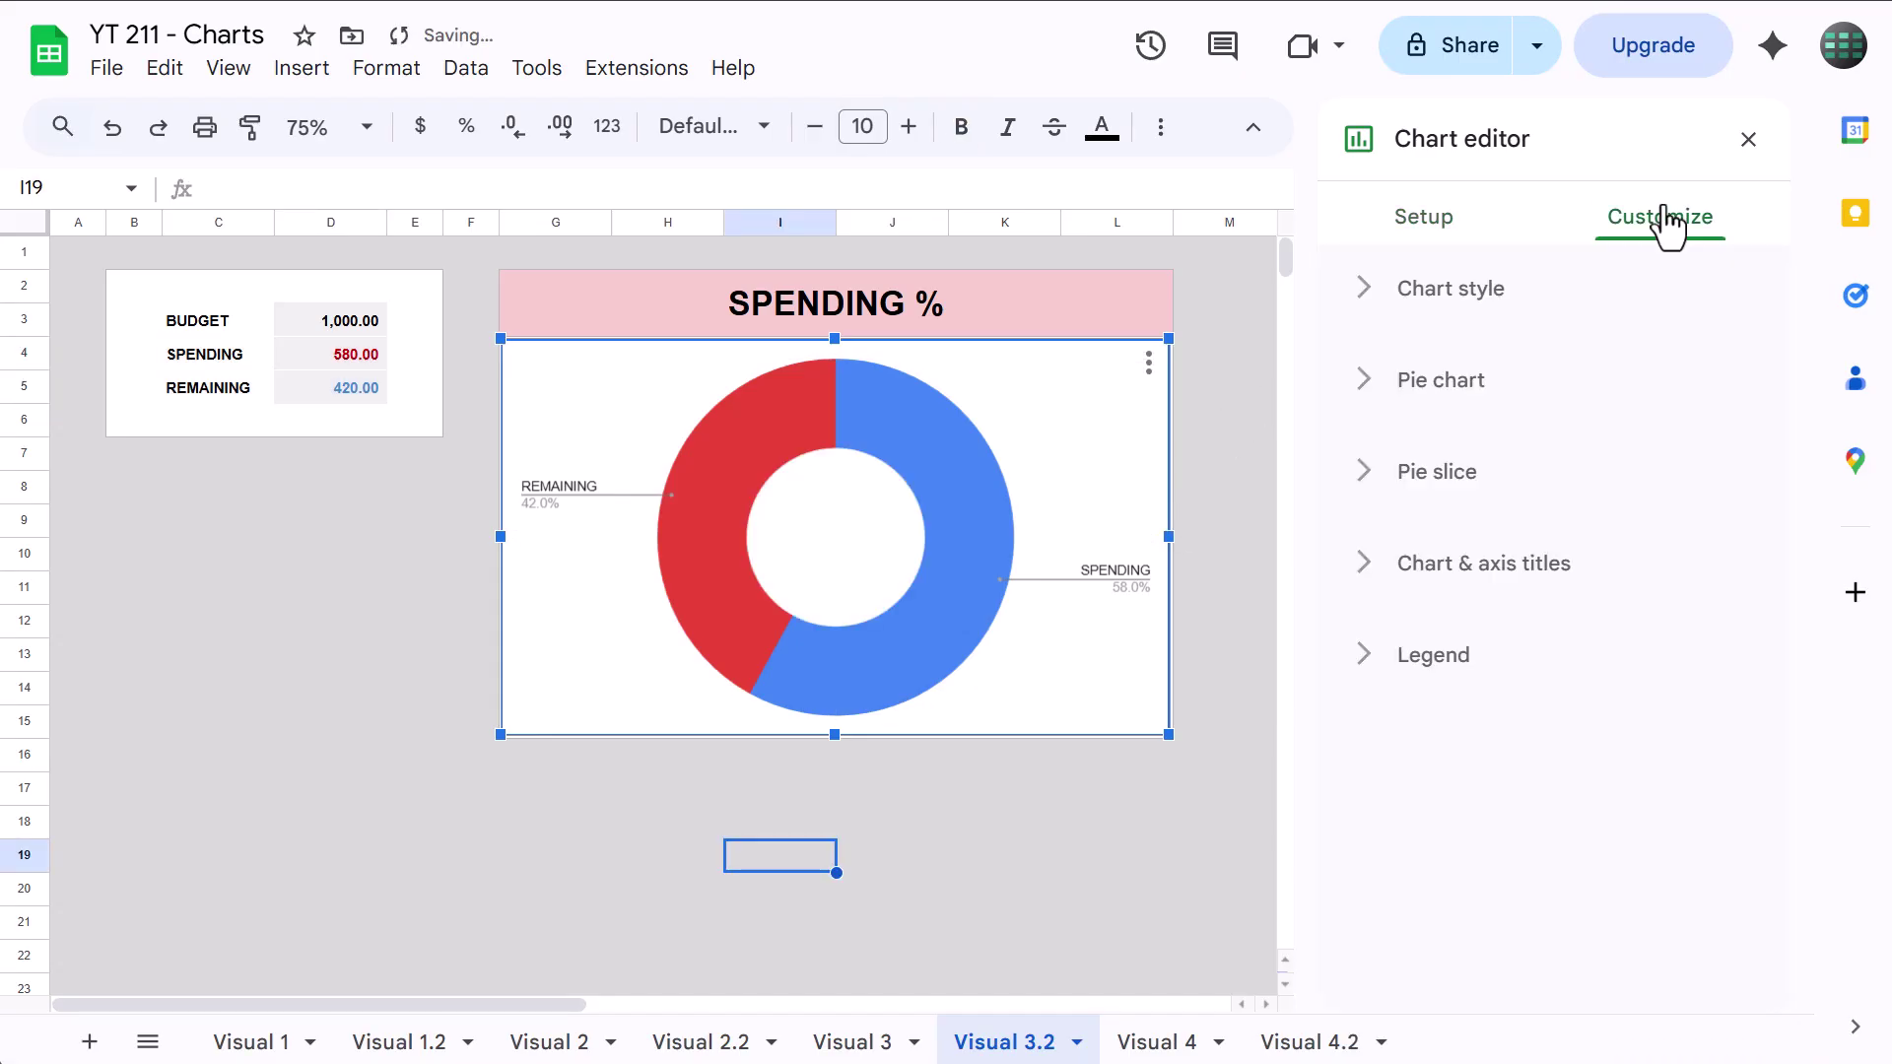
pyautogui.click(1450, 297)
pyautogui.click(1414, 425)
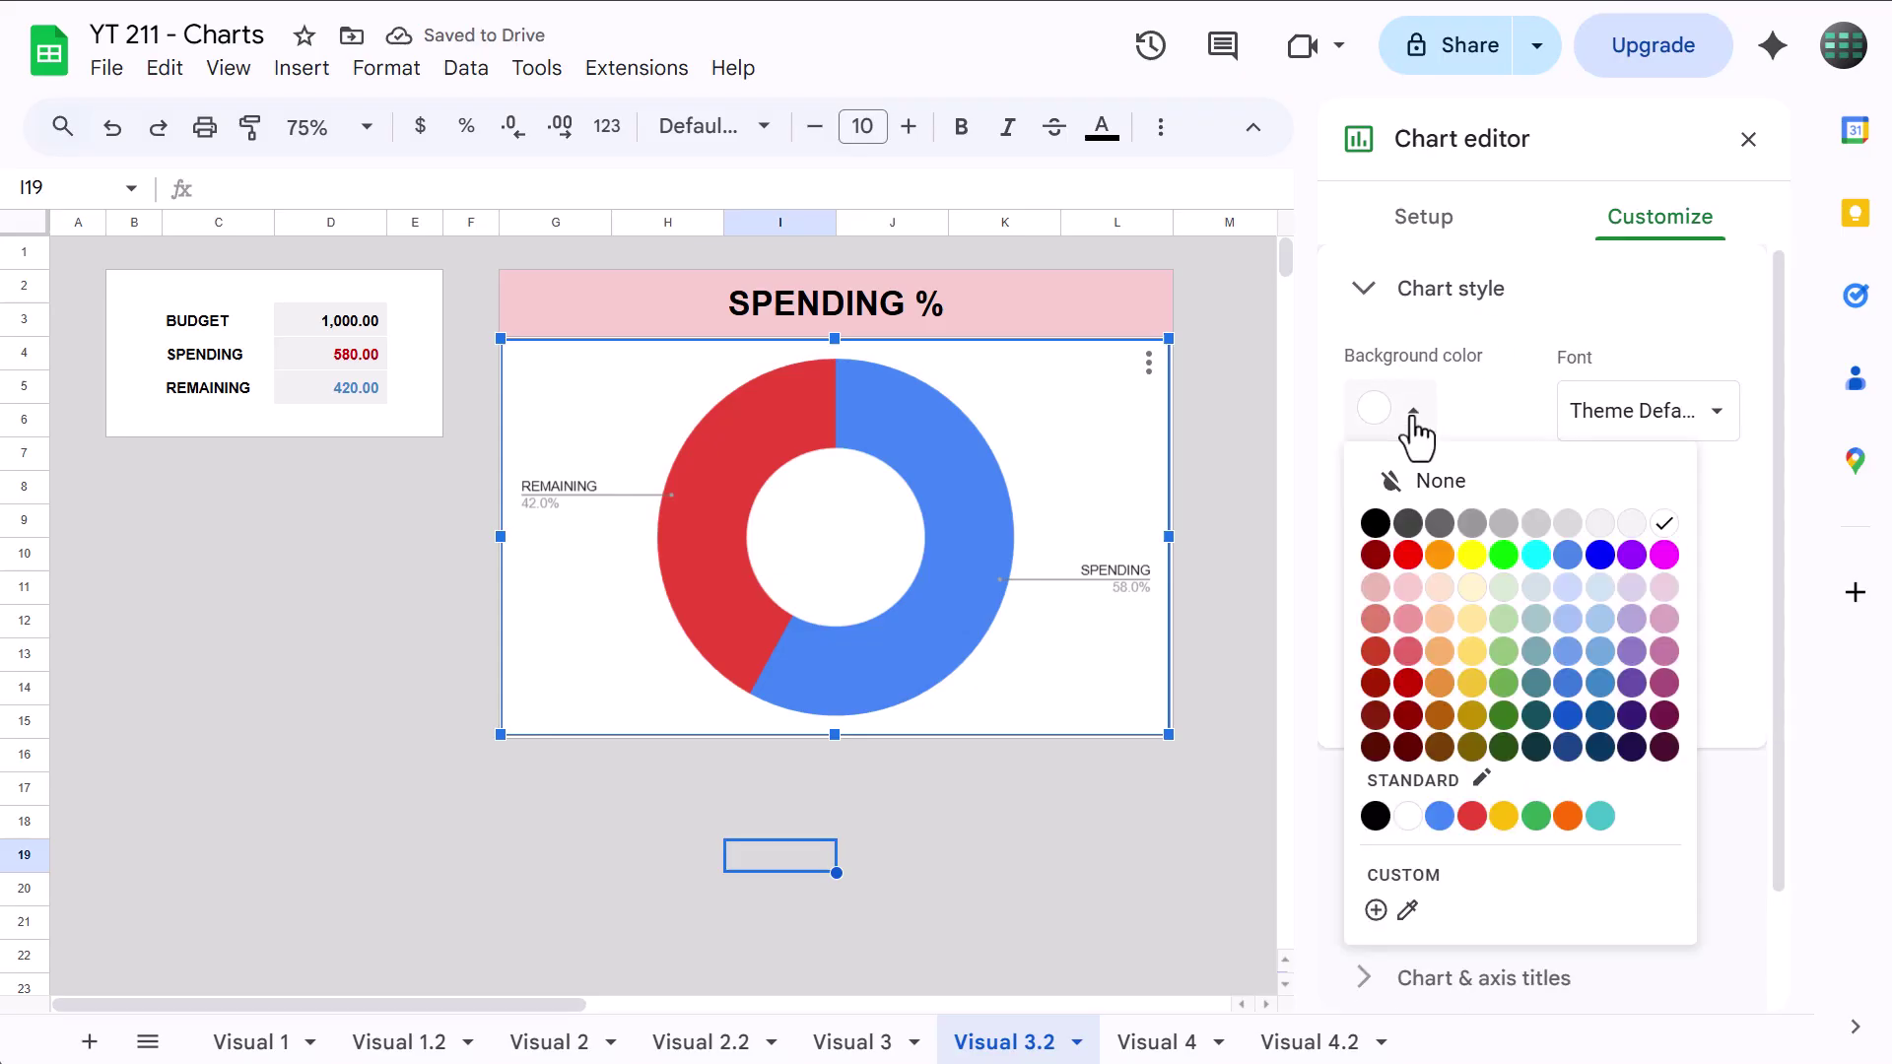
pyautogui.click(1433, 482)
pyautogui.click(1414, 533)
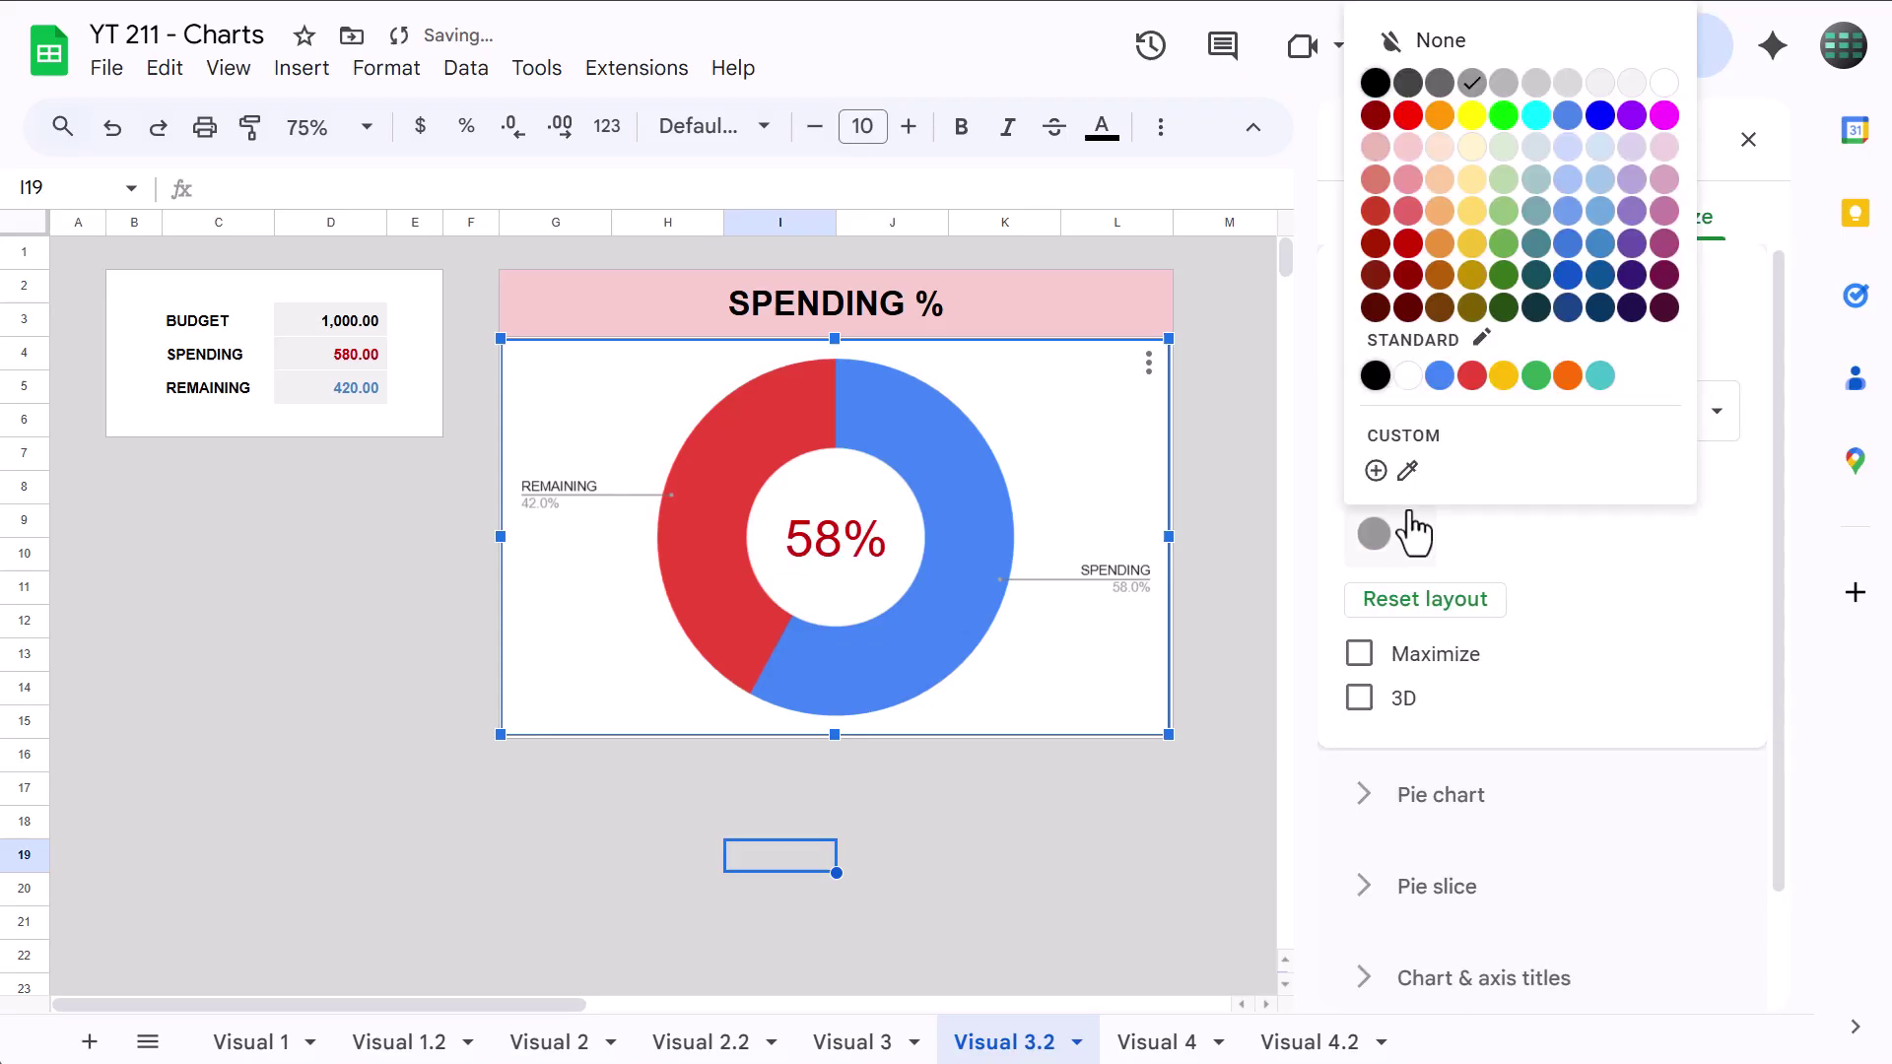
pyautogui.click(1462, 48)
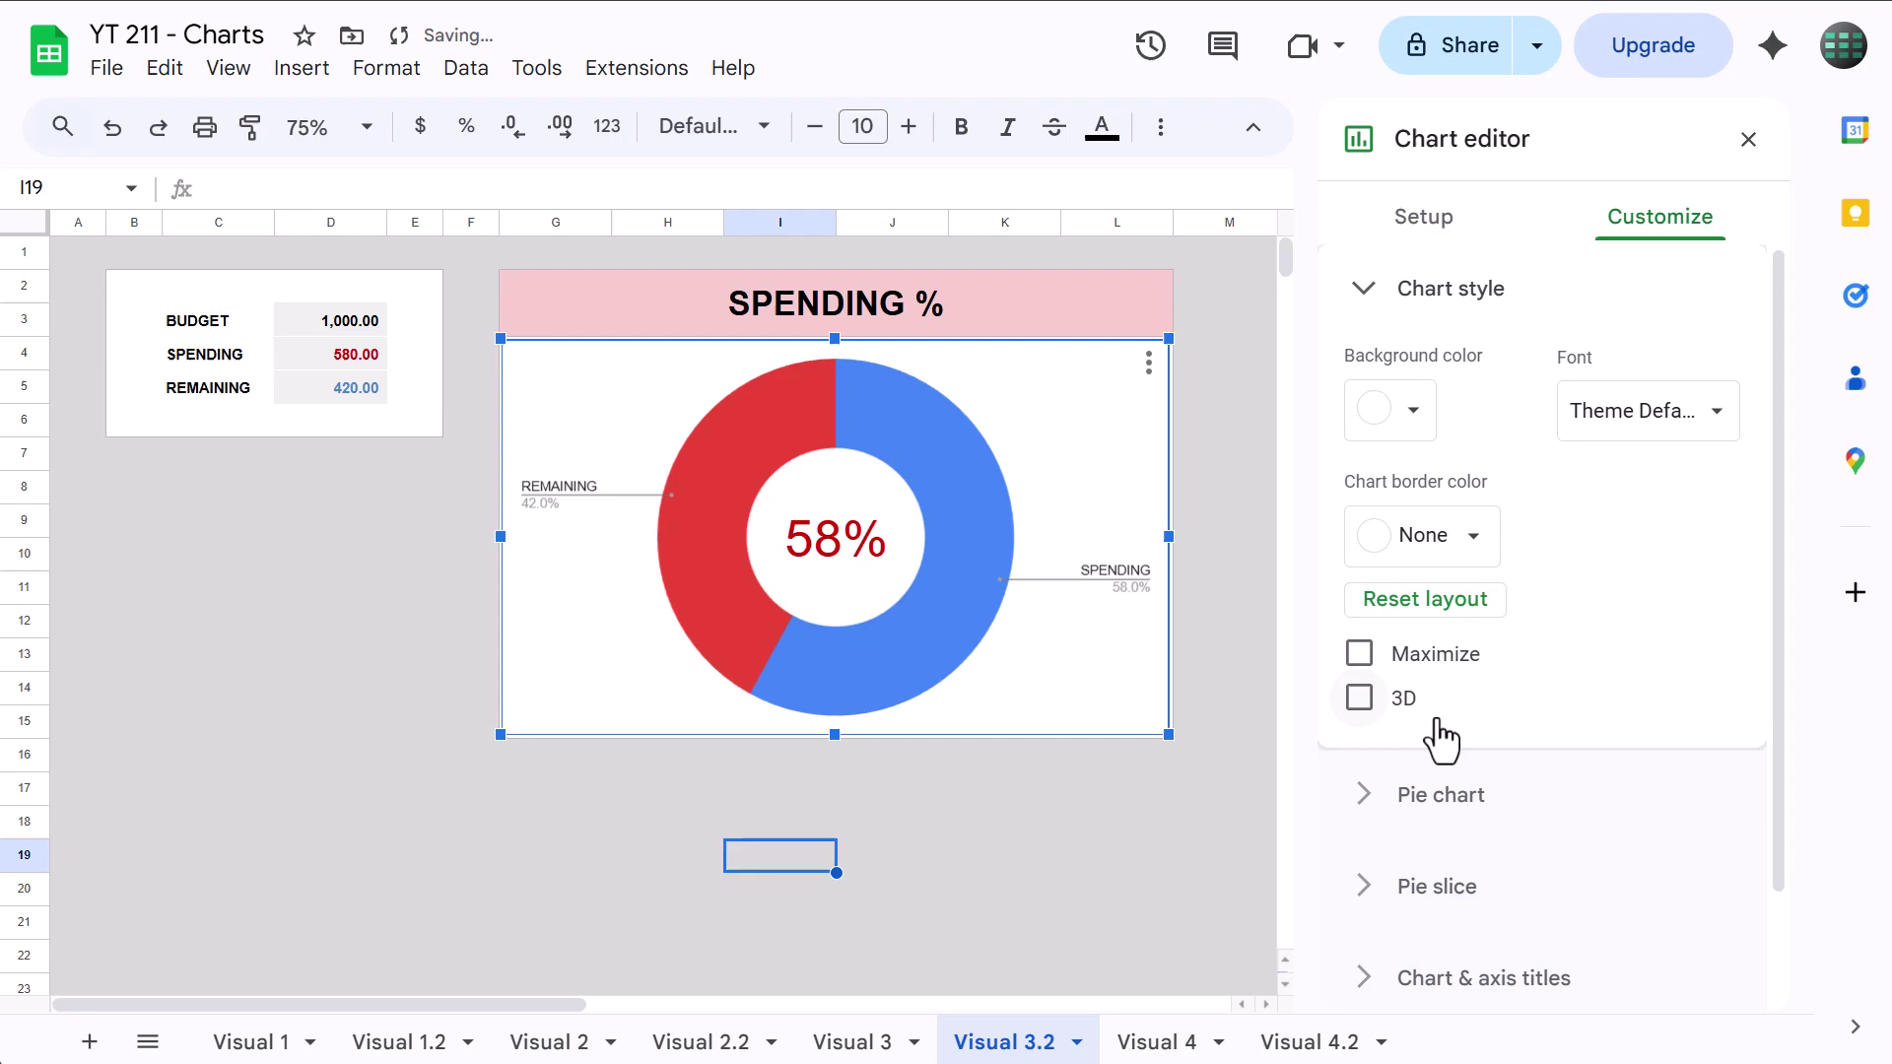
# Set the donut hole size to 65%.
pyautogui.click(1419, 794)
pyautogui.click(1434, 497)
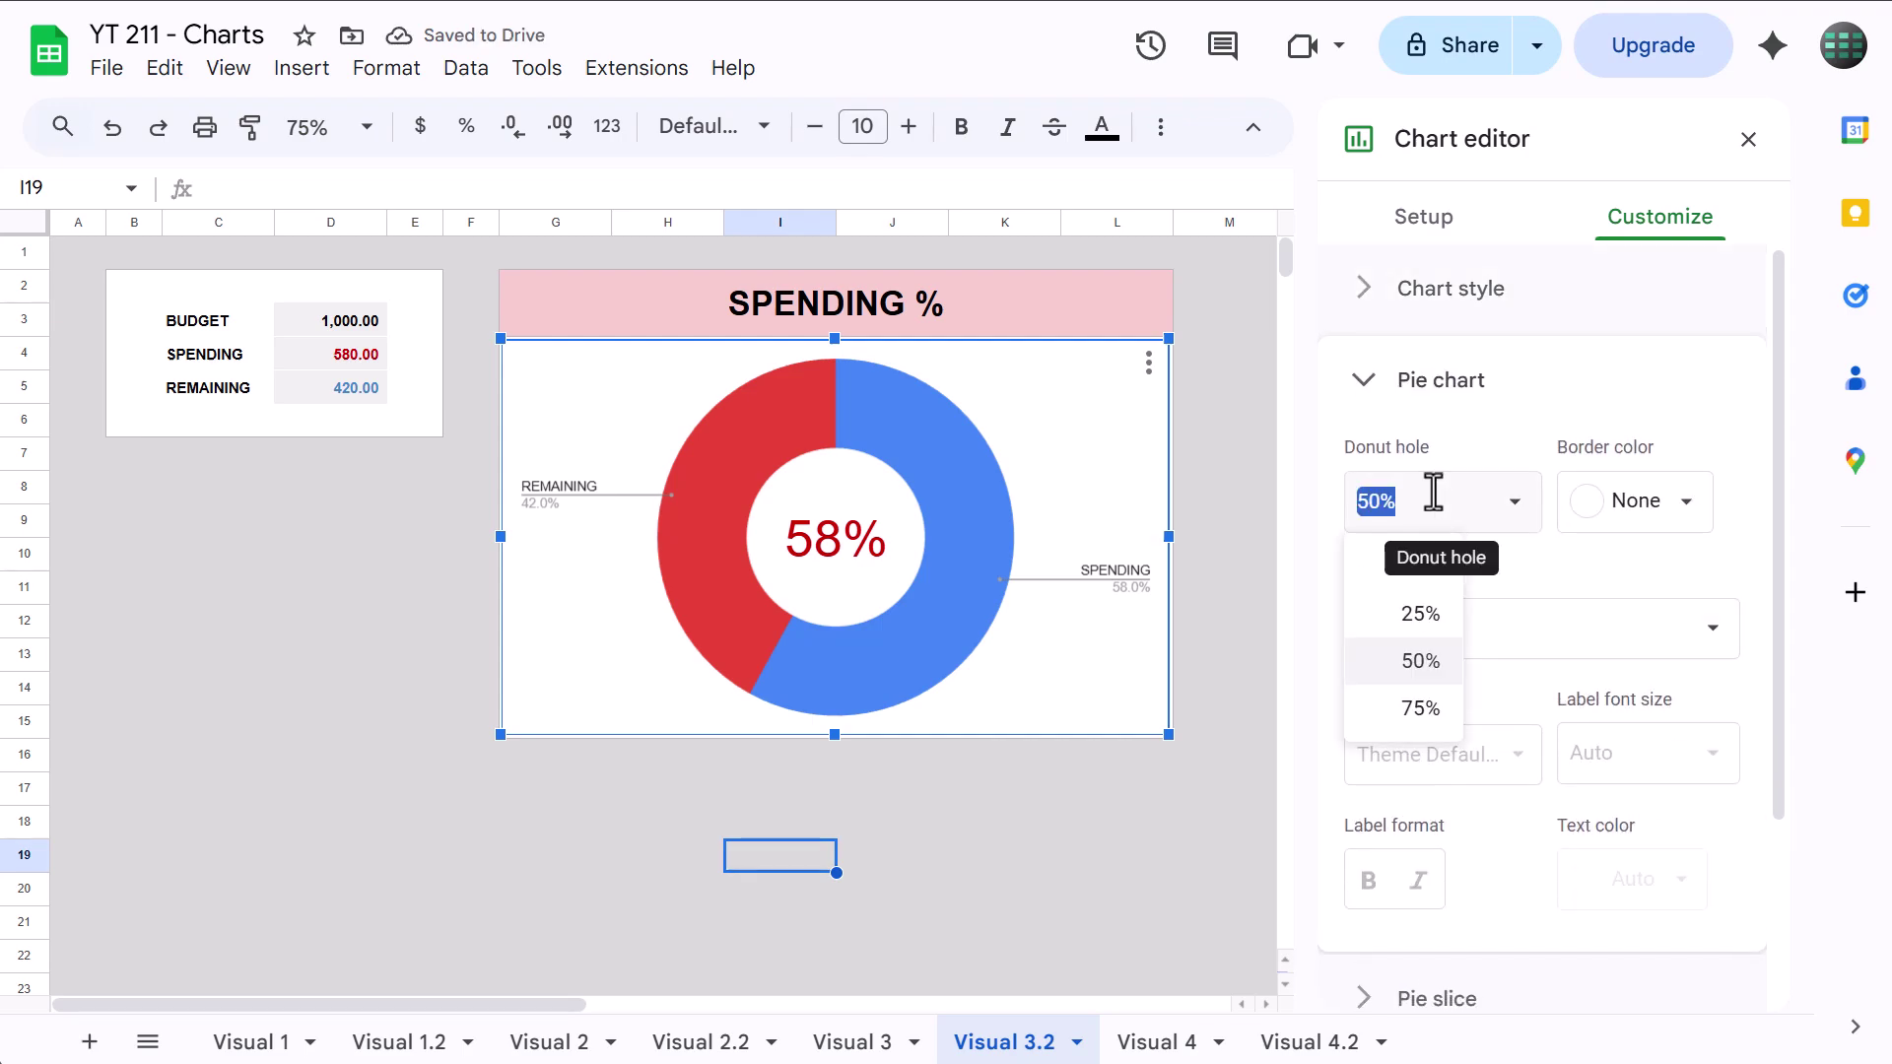
pyautogui.write('65')
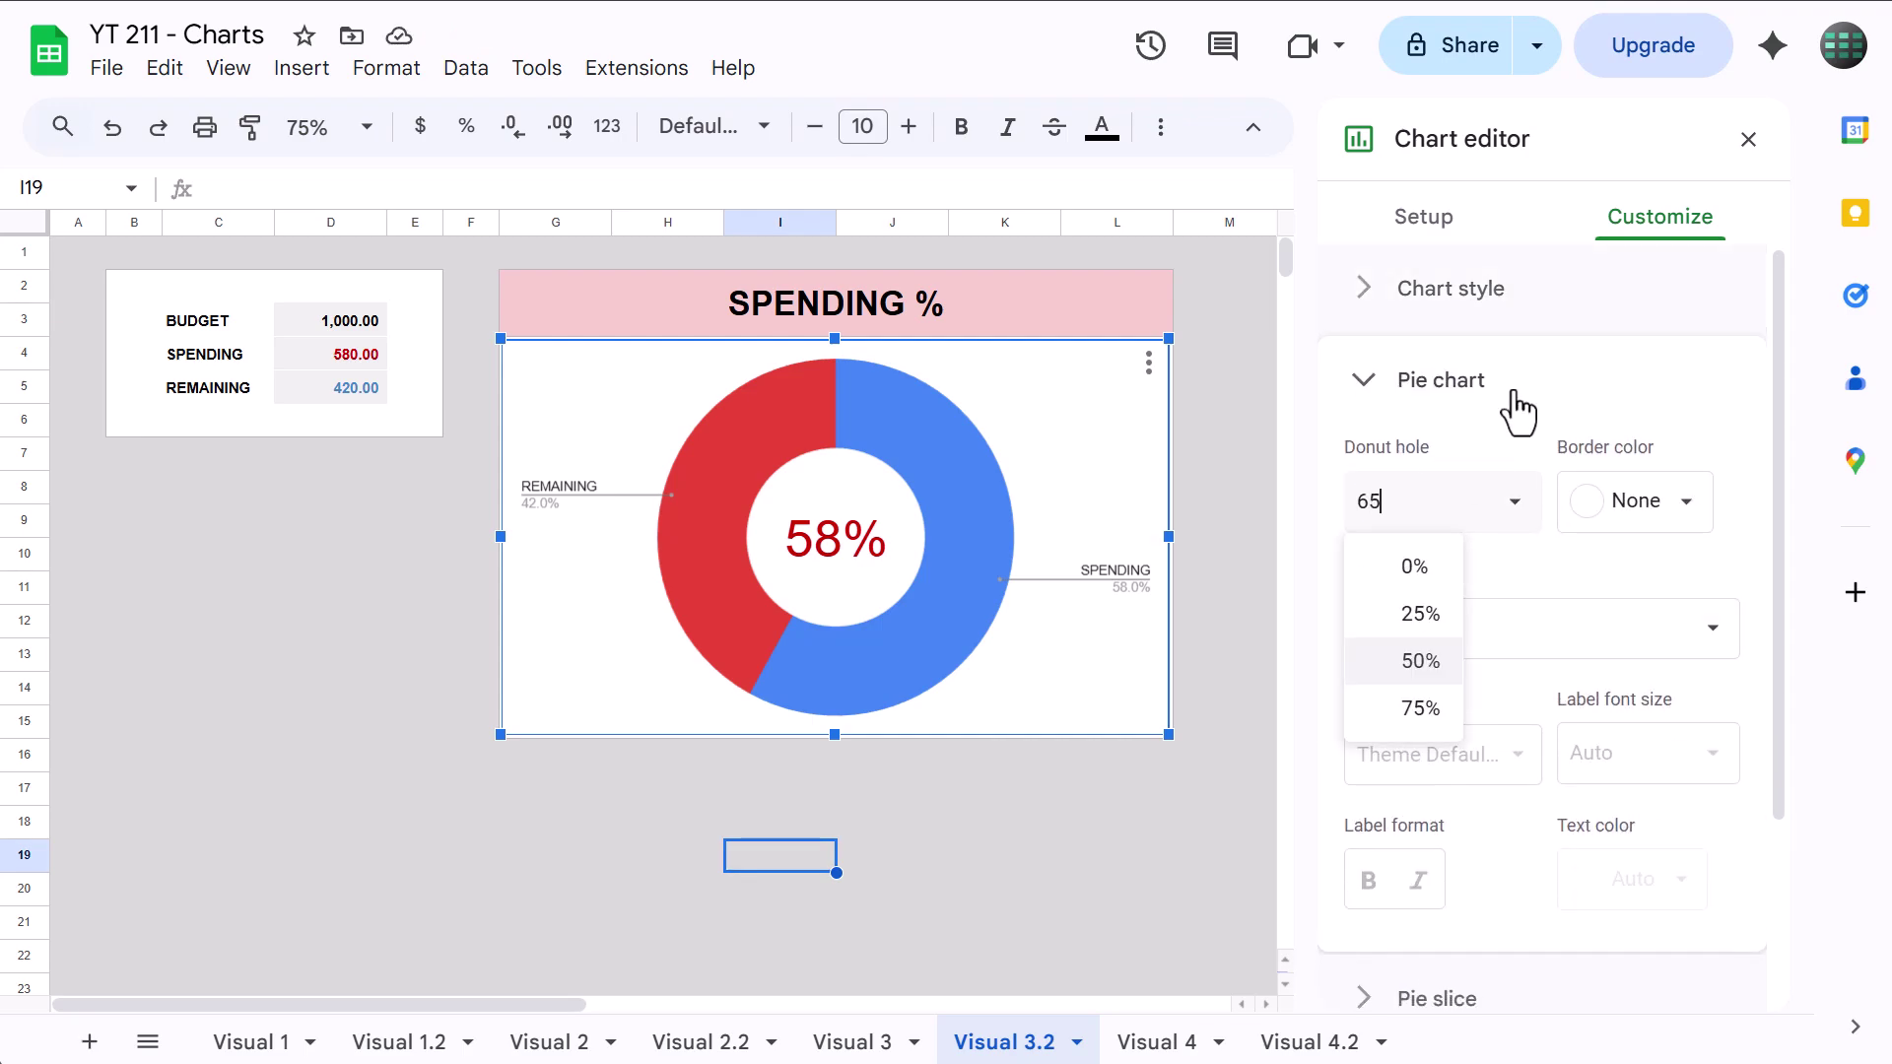
pyautogui.press('Return')
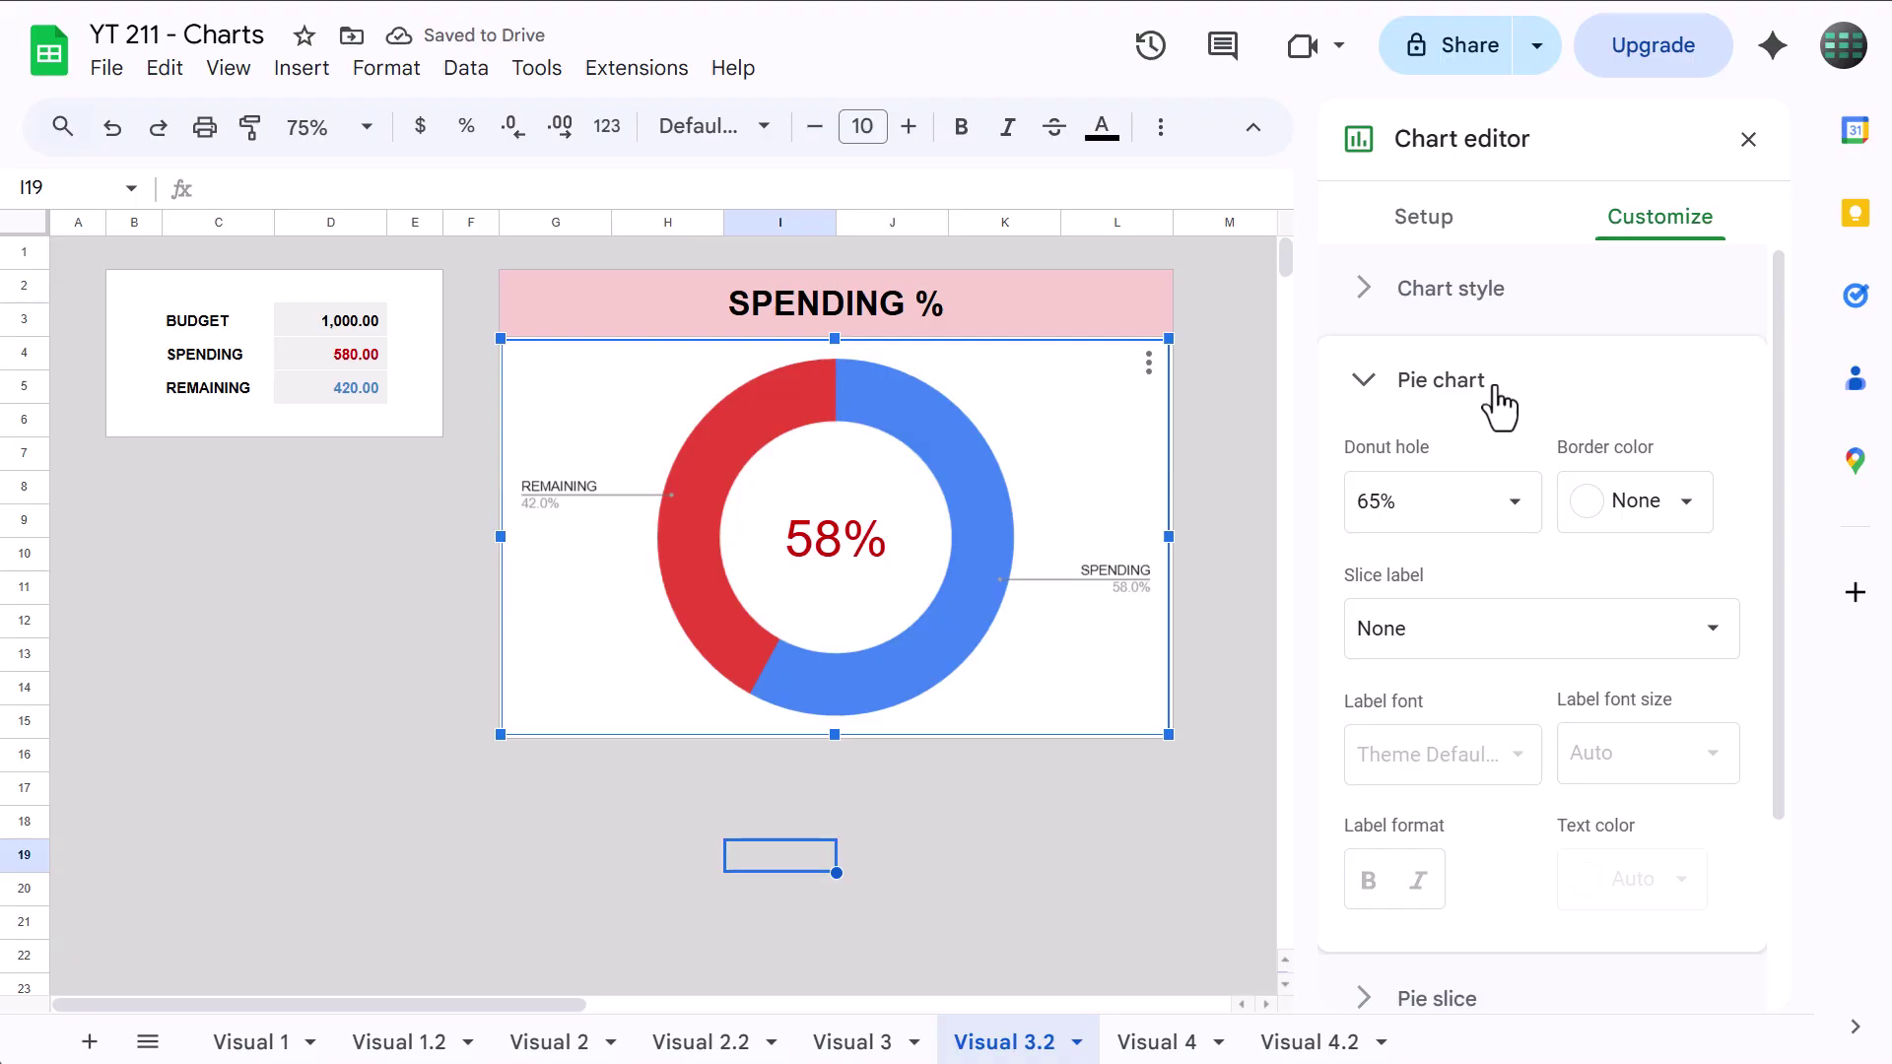
pyautogui.click(1493, 394)
# Colour the SPENDING slice dark red and the REMAINING slice light gray.
pyautogui.click(1450, 473)
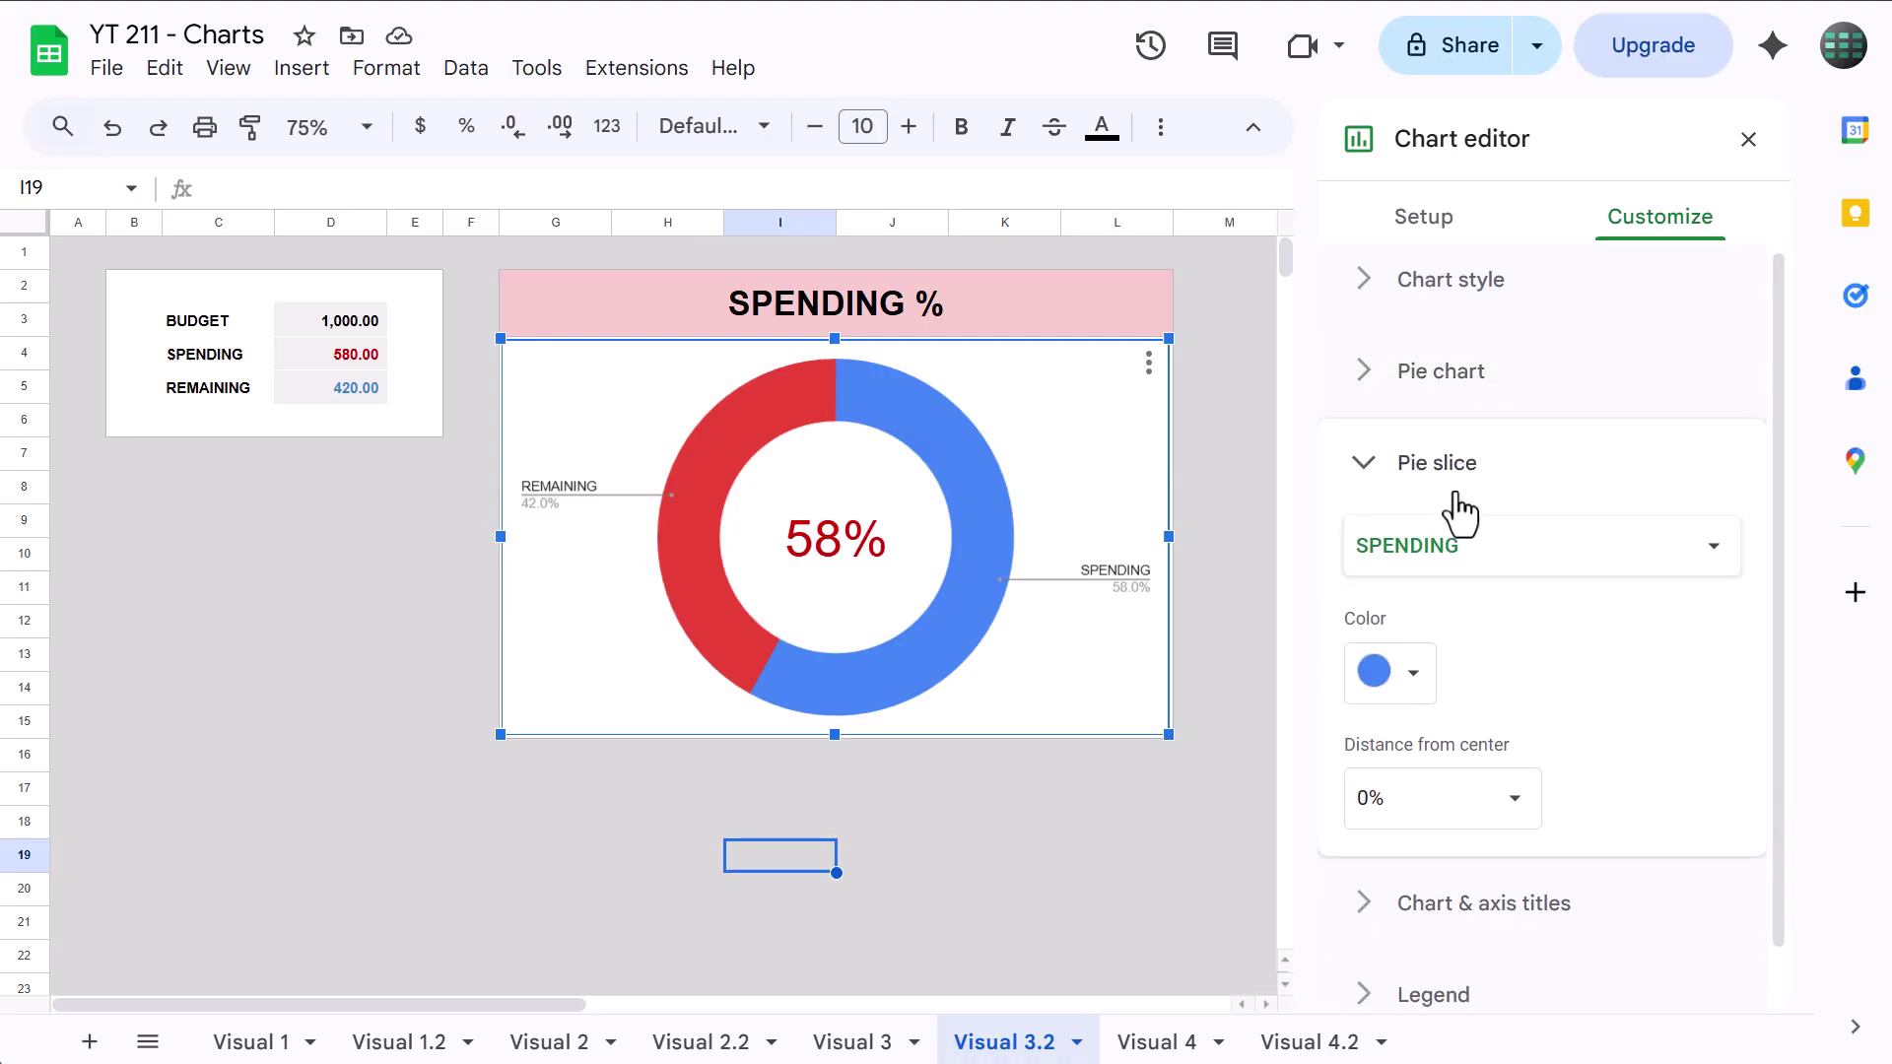
pyautogui.scroll(-1, 1446, 492)
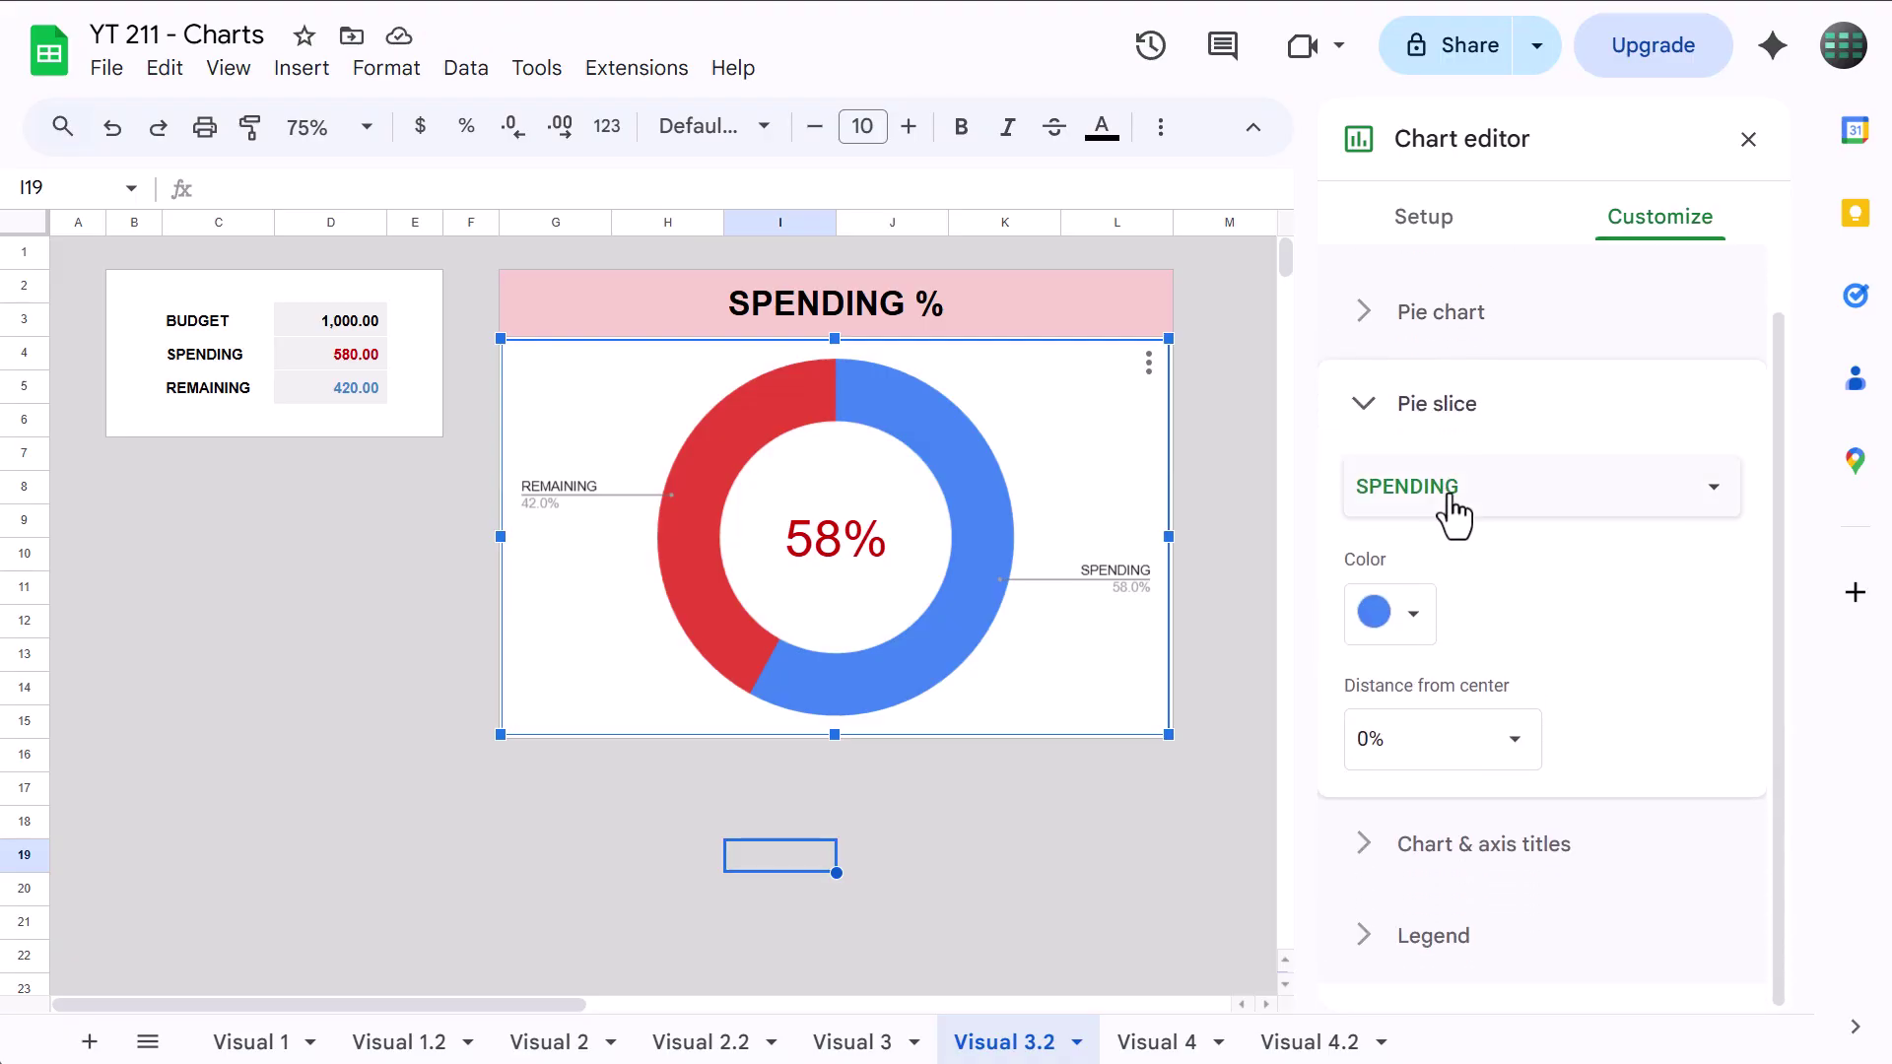
pyautogui.click(1411, 615)
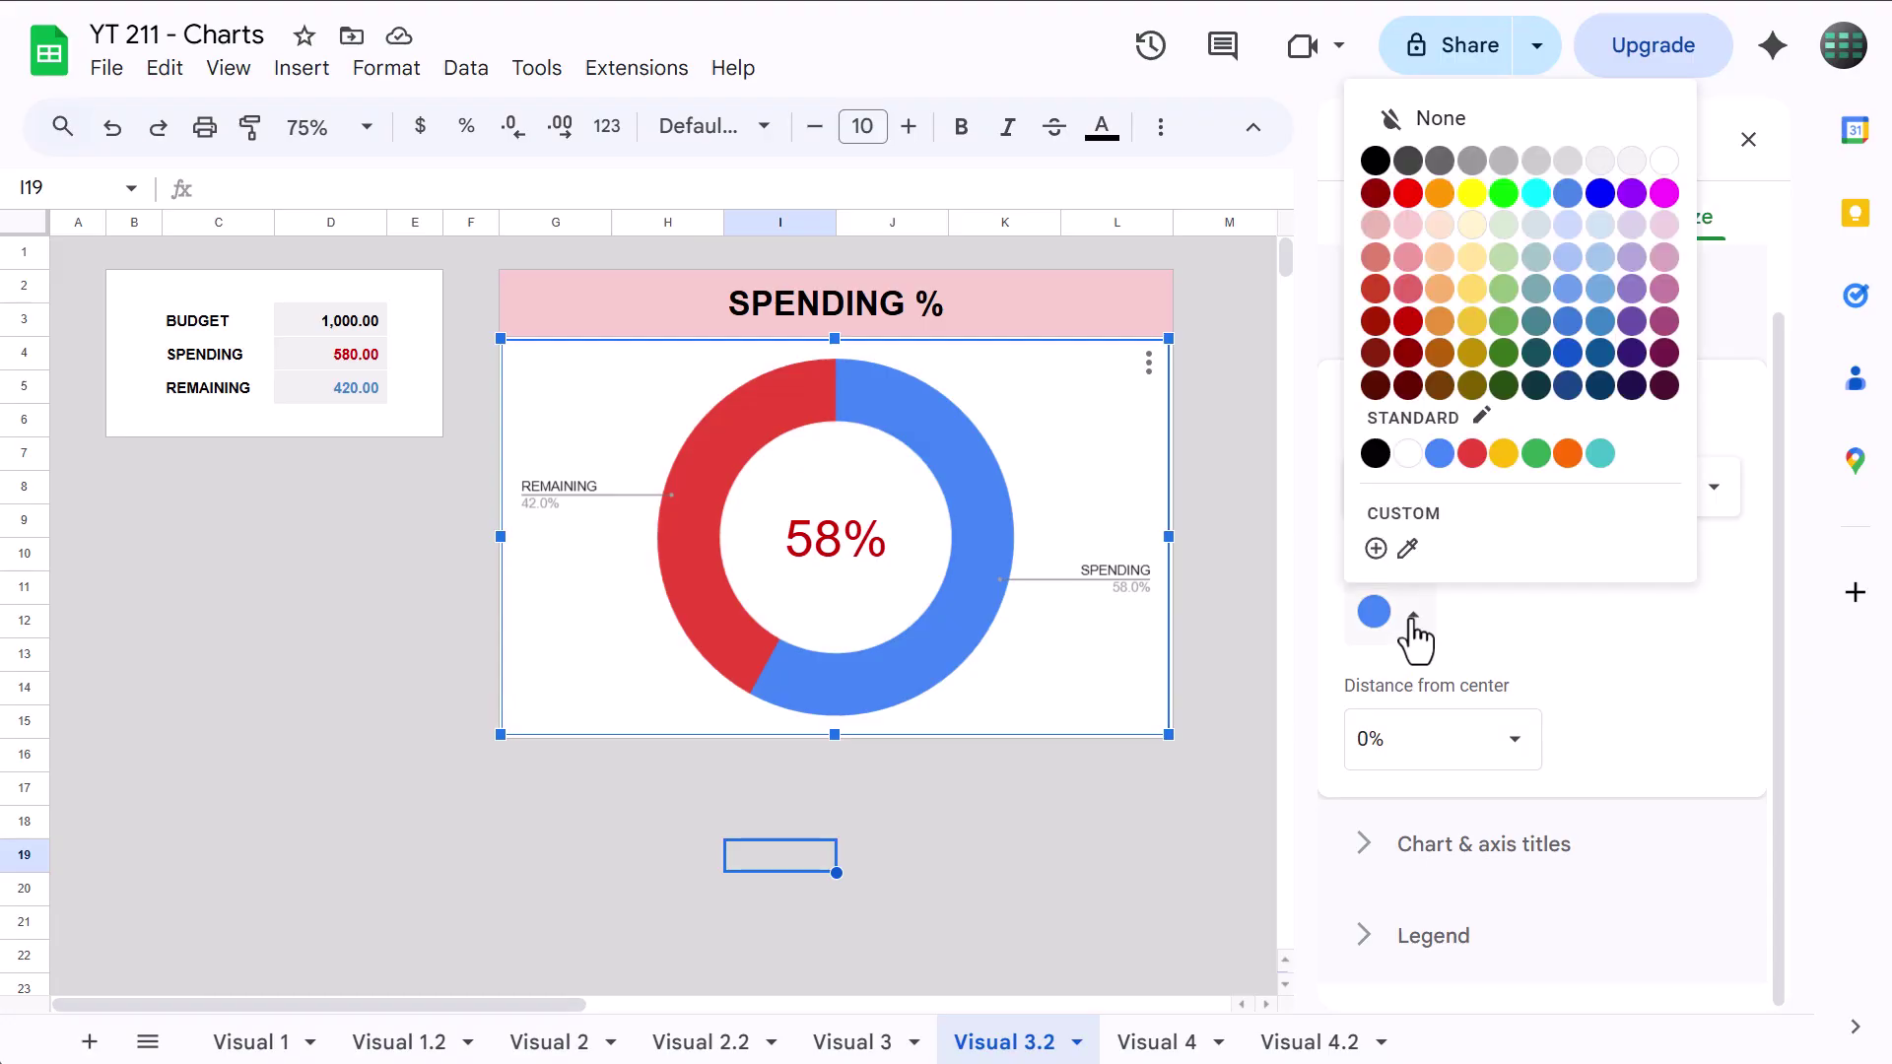
pyautogui.click(1409, 326)
pyautogui.click(1484, 516)
pyautogui.click(1368, 524)
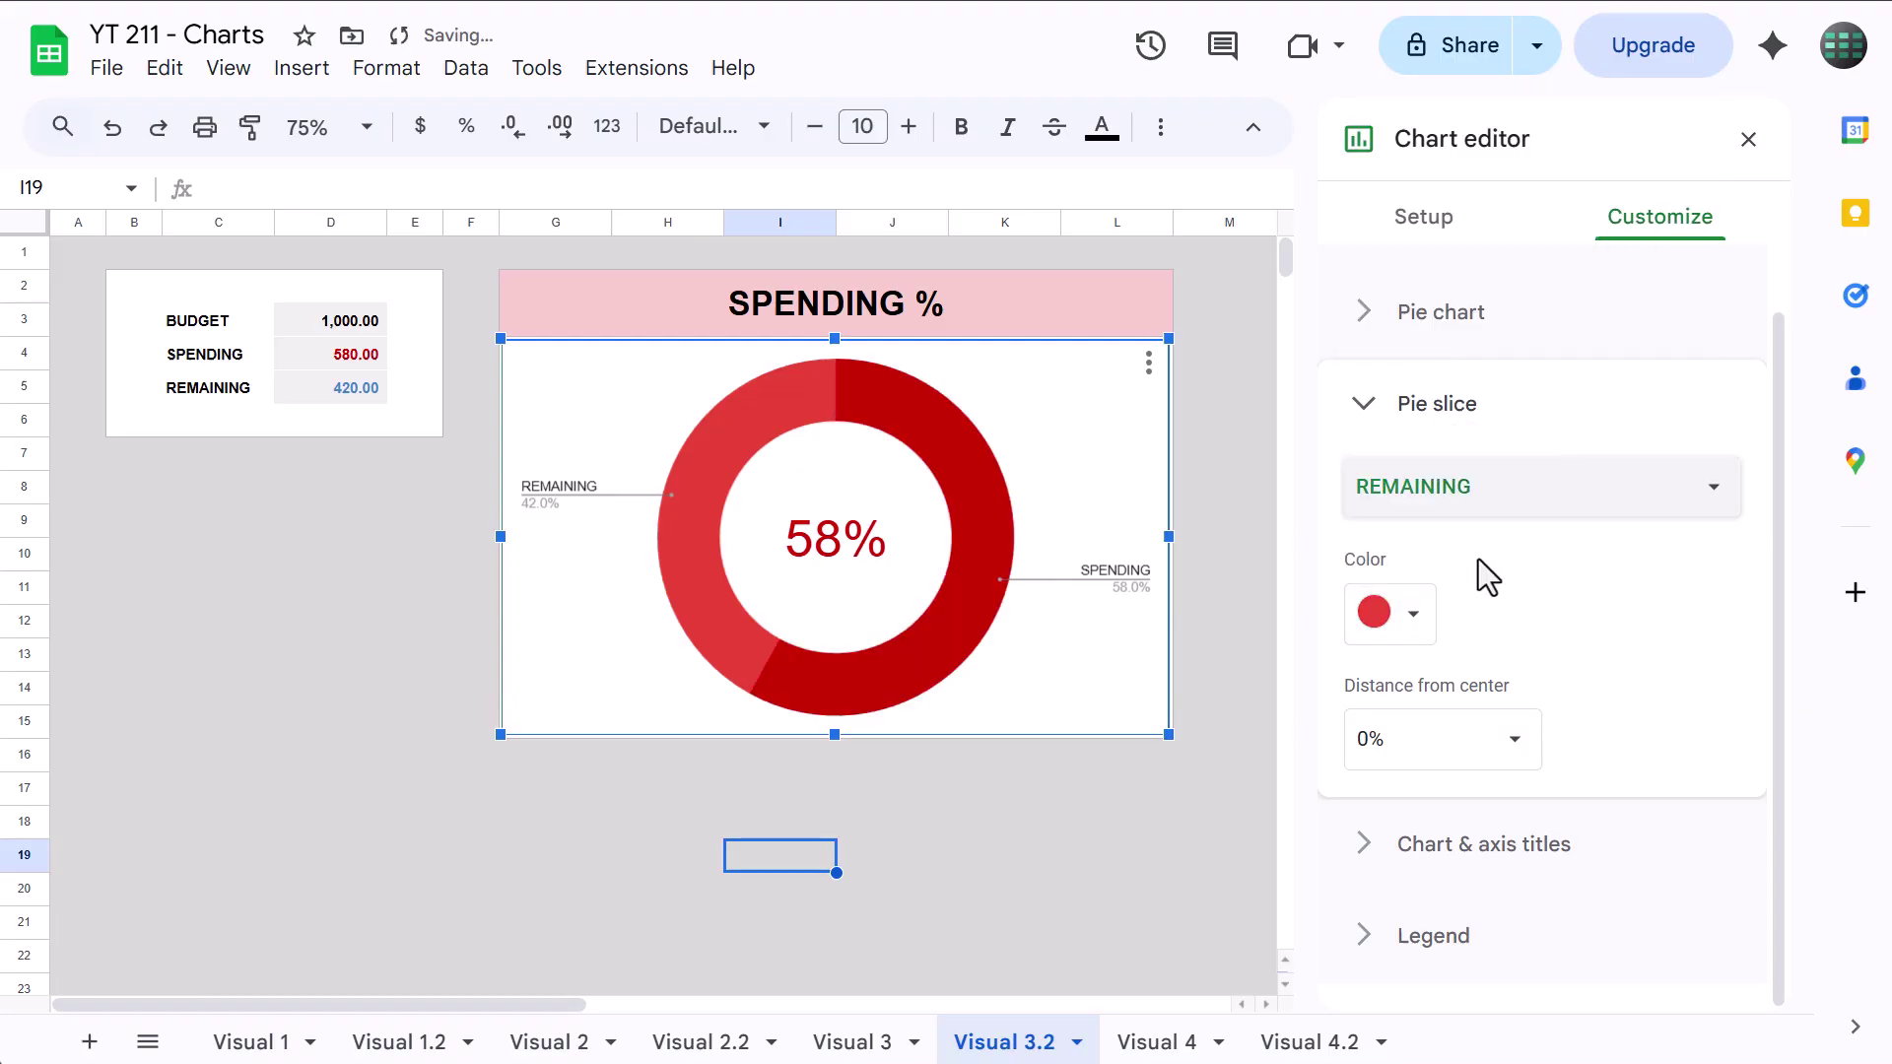
pyautogui.click(1392, 614)
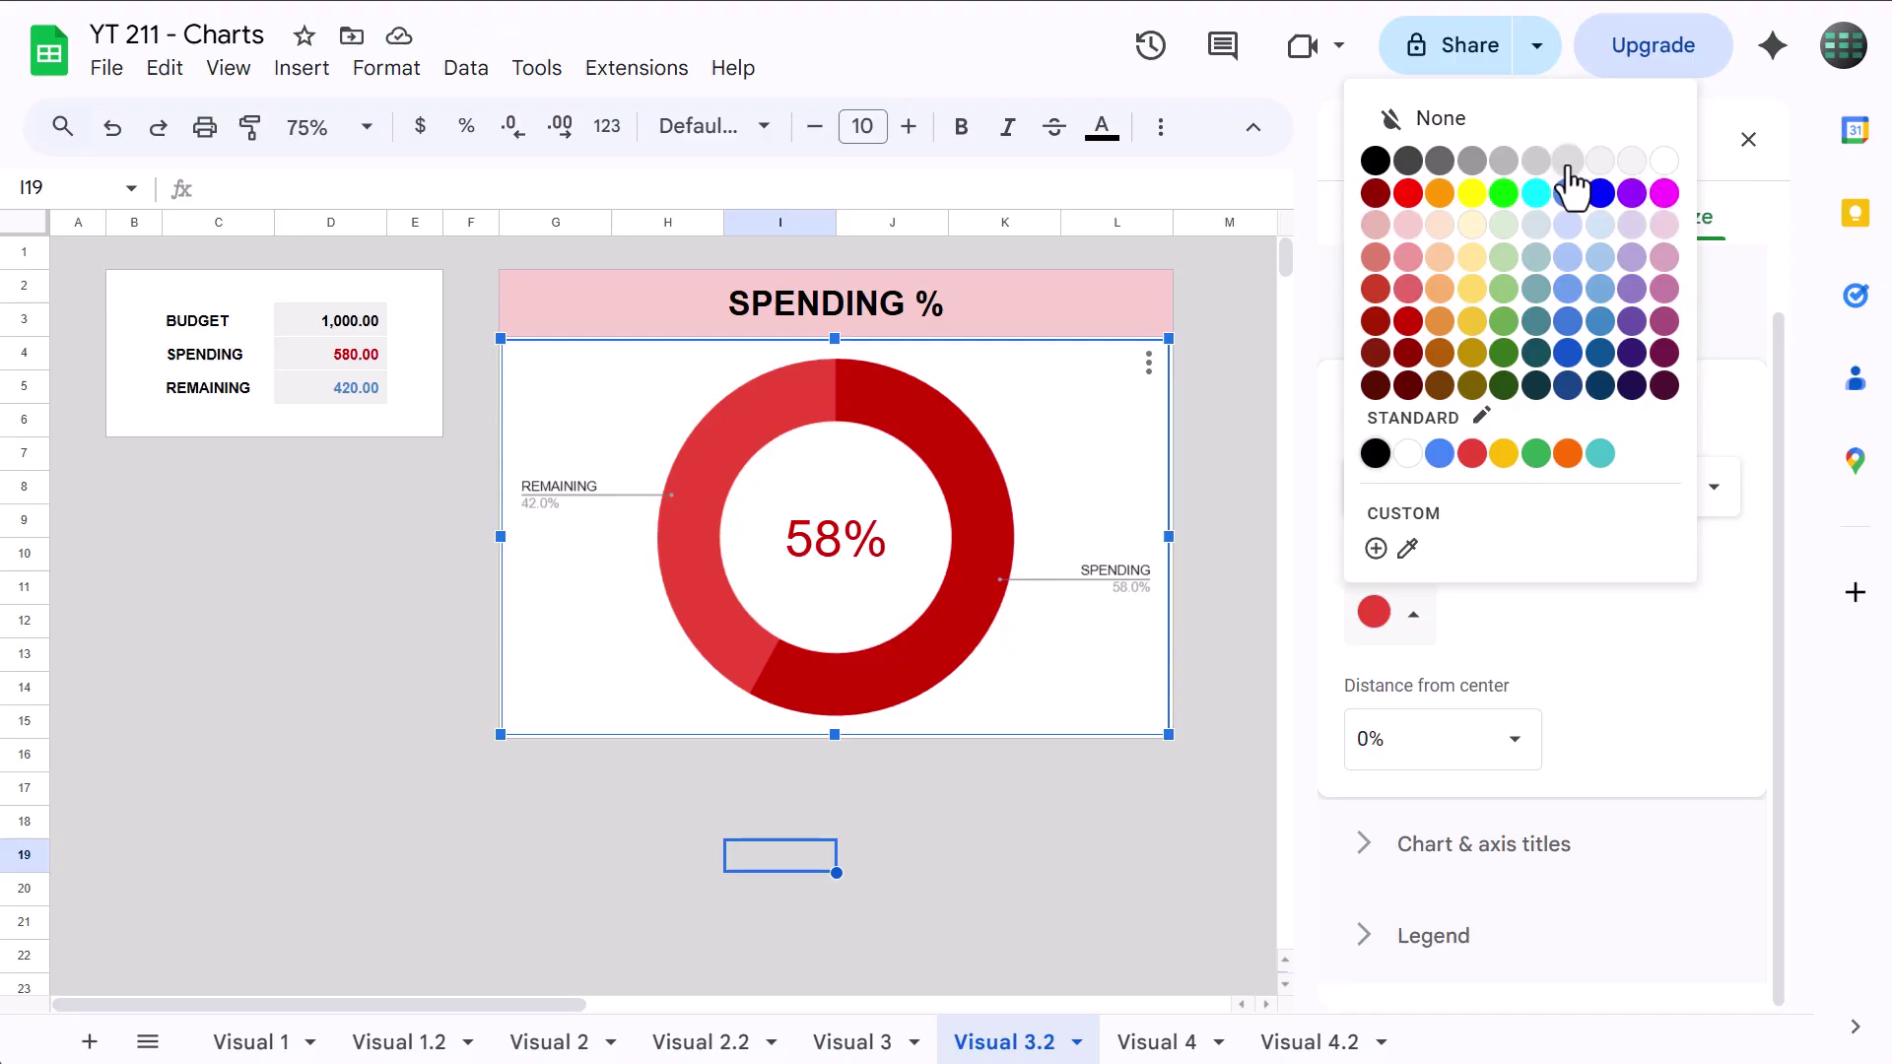
pyautogui.click(1598, 163)
# Set the legend position to none and close the chart editor.
pyautogui.click(1478, 853)
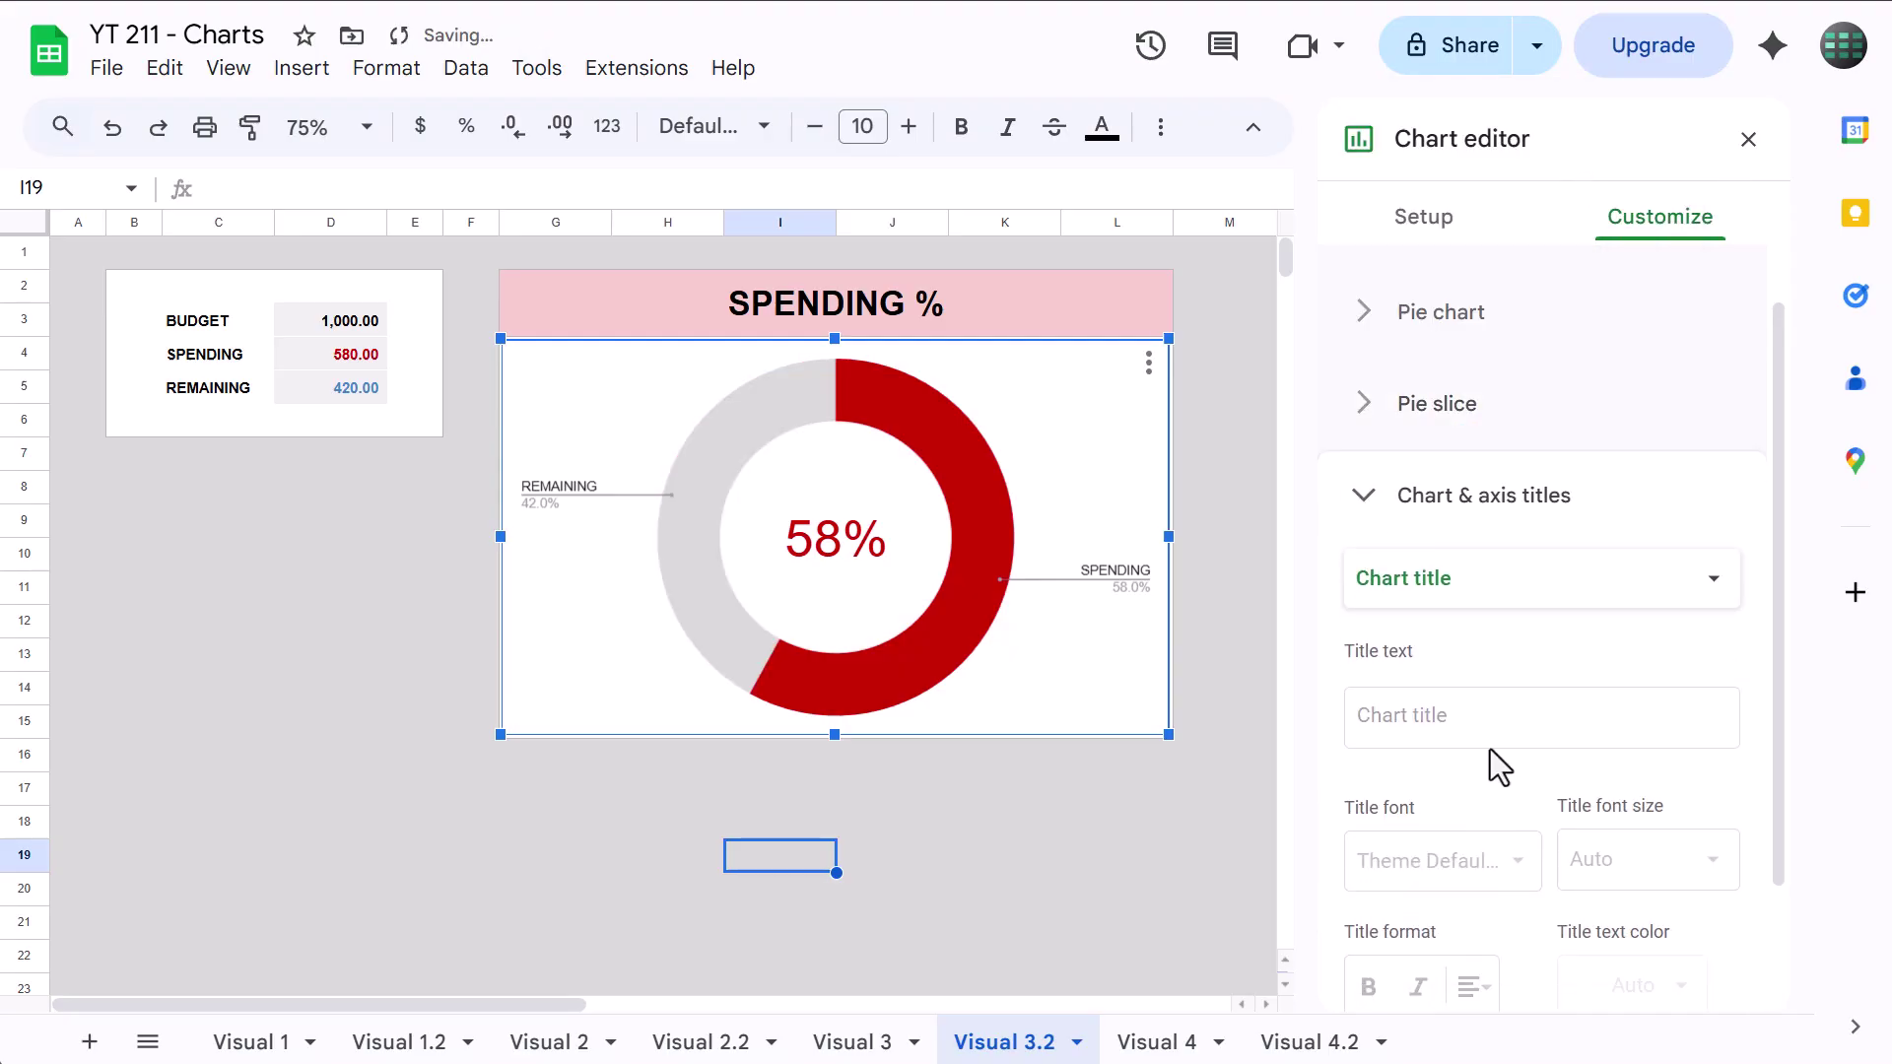
pyautogui.scroll(-2, 1458, 701)
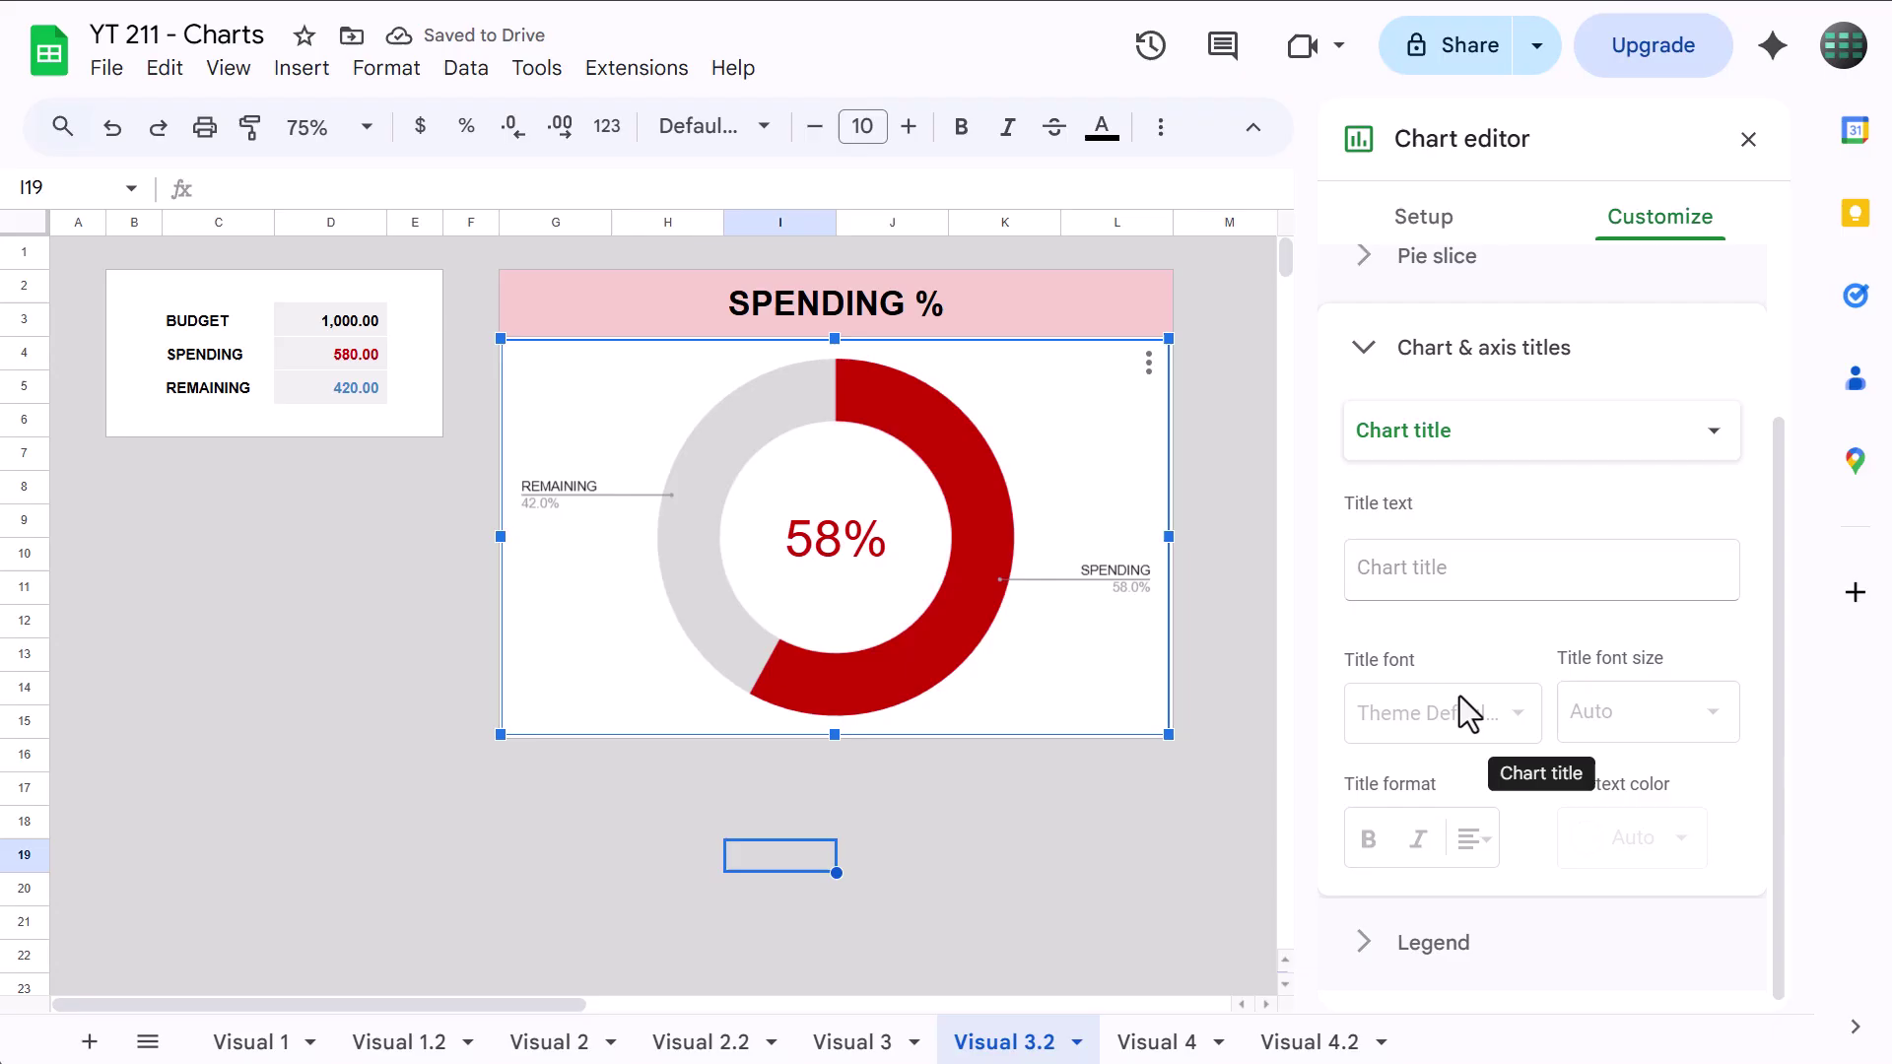
pyautogui.click(1434, 936)
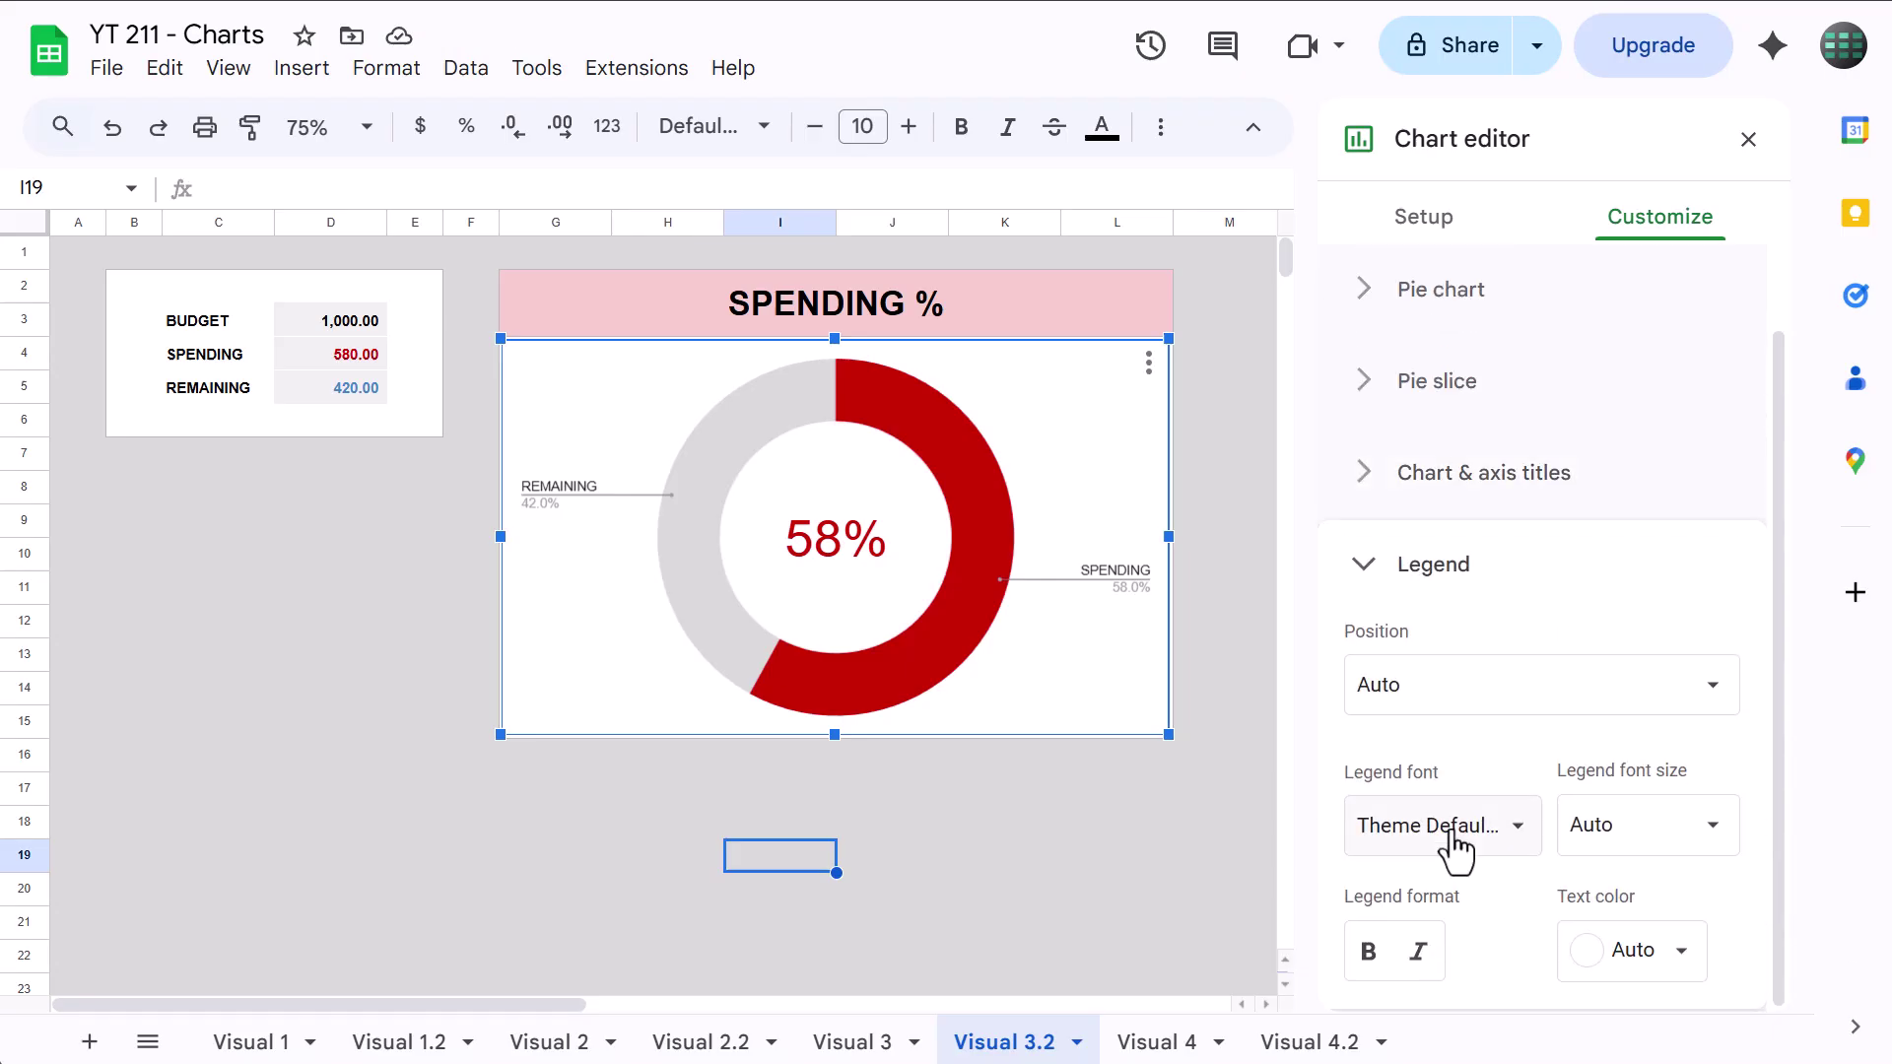
pyautogui.click(1555, 701)
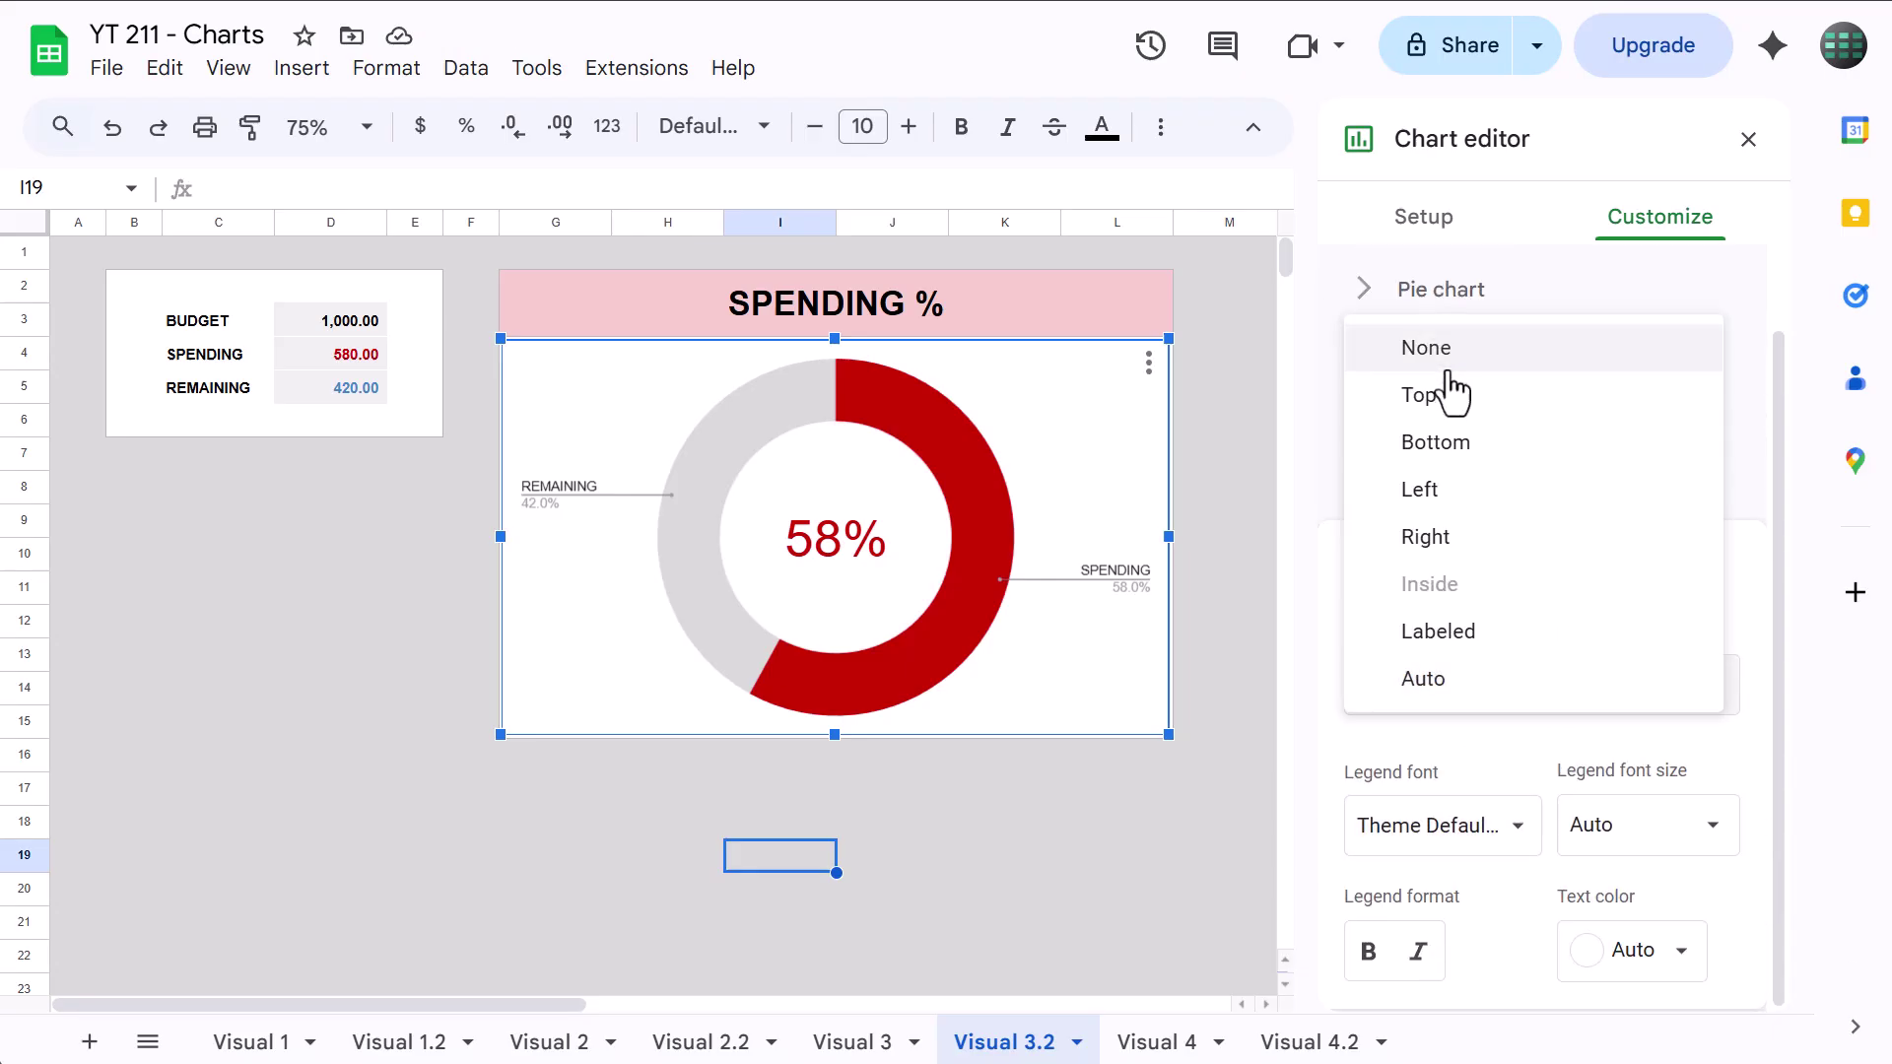
pyautogui.click(1449, 355)
pyautogui.click(1744, 140)
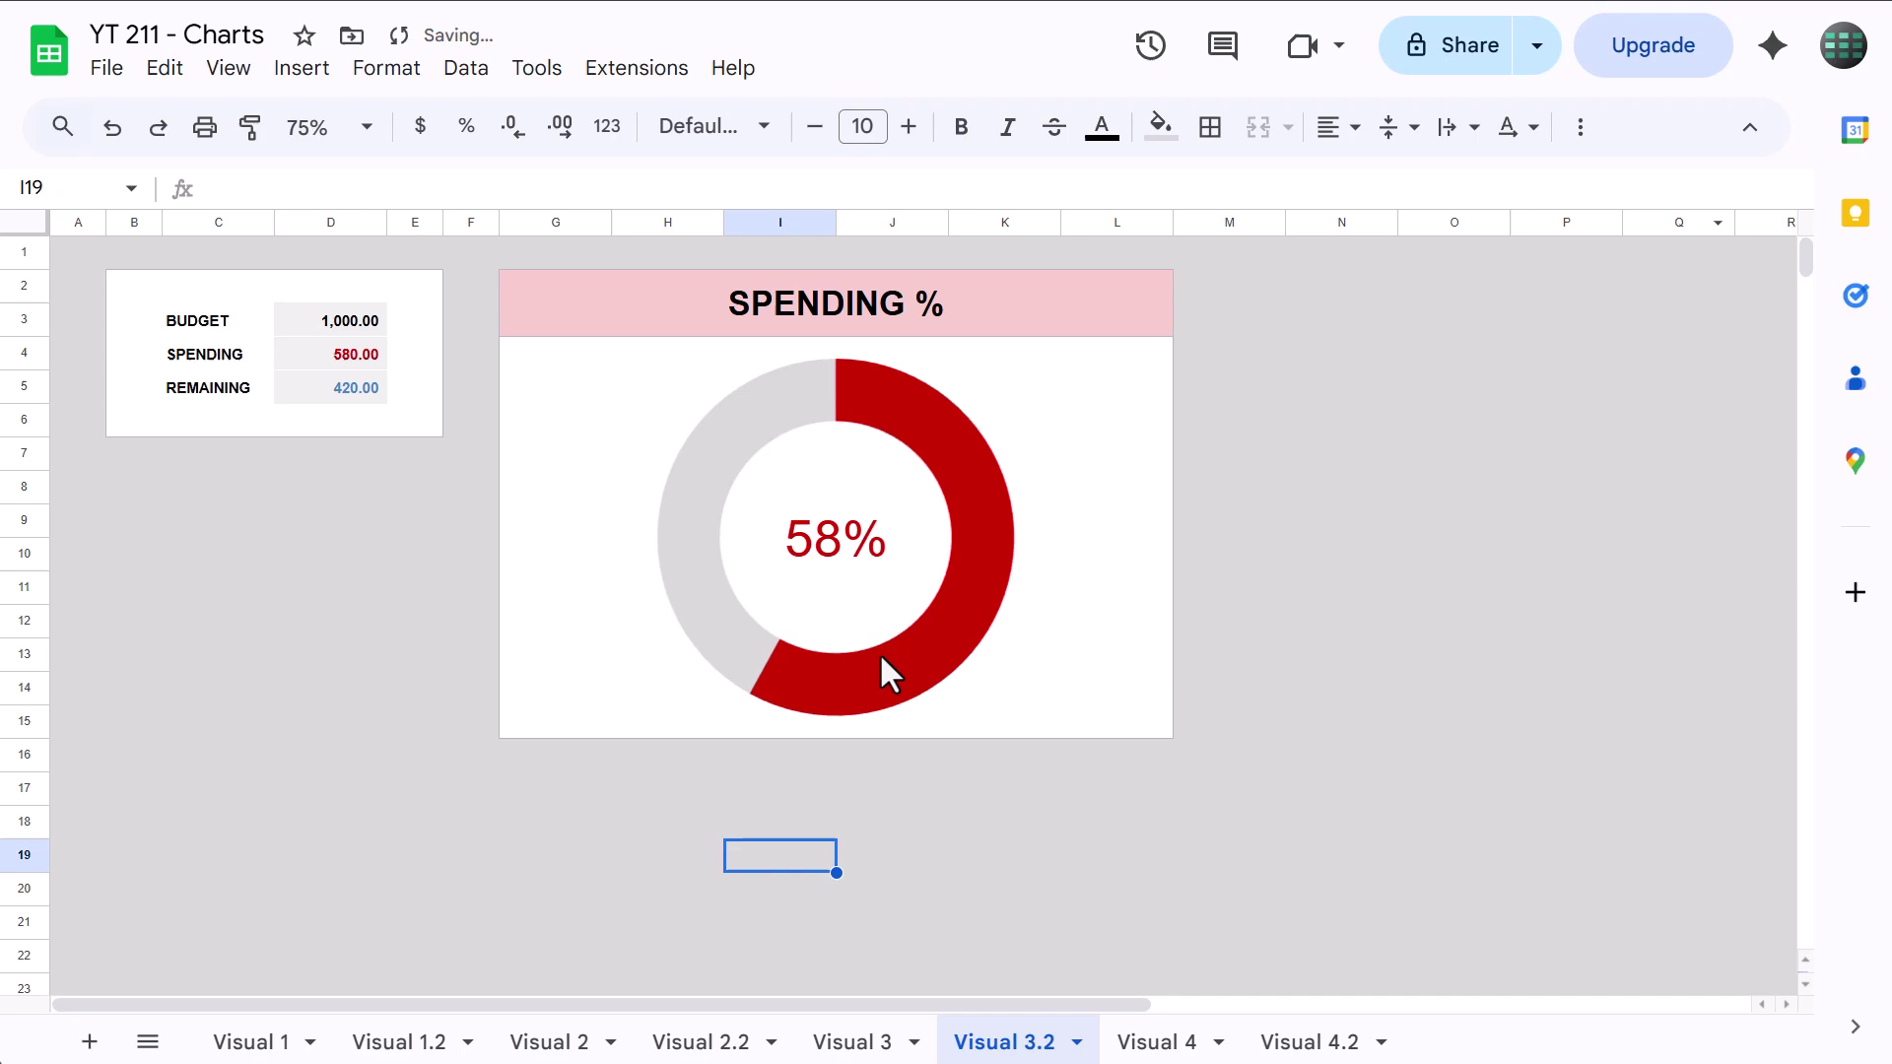
# Go to the Visual 4 sheet, then on to the Visual 4.2 savings goal sheet.
pyautogui.click(263, 699)
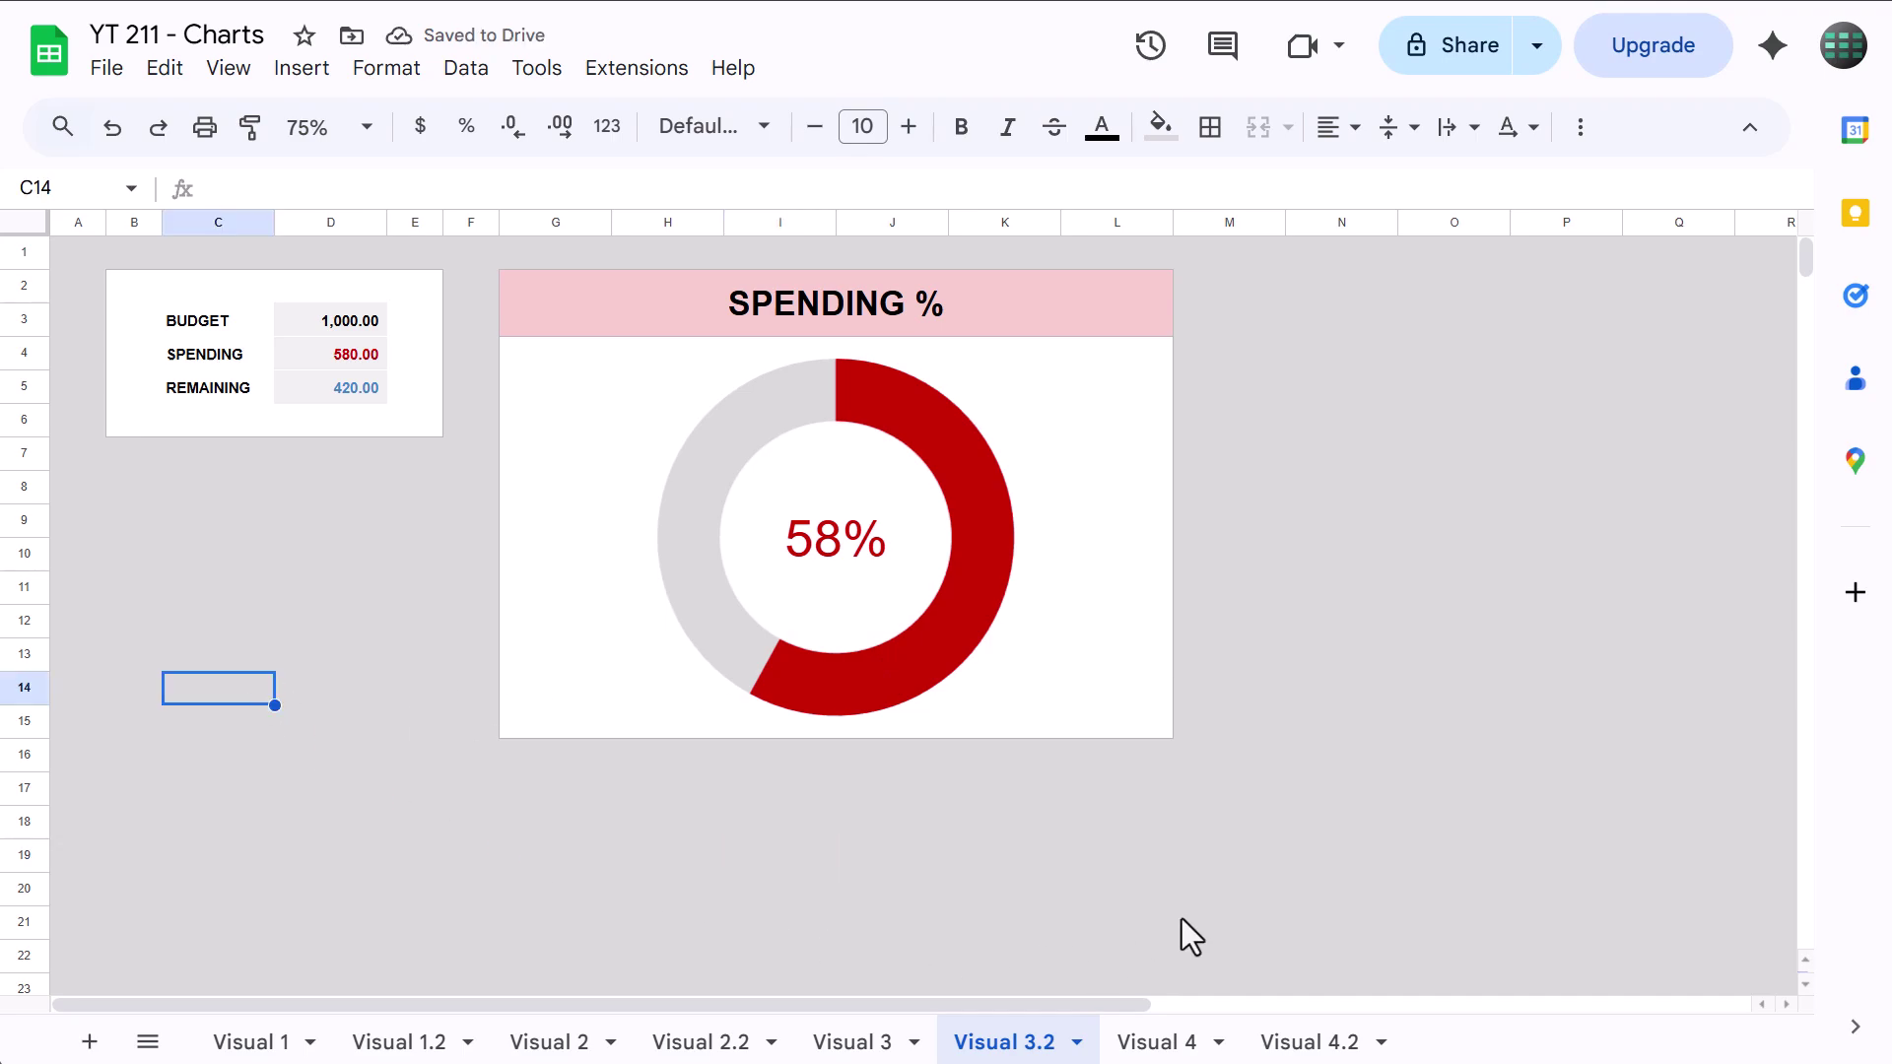
pyautogui.click(1171, 1042)
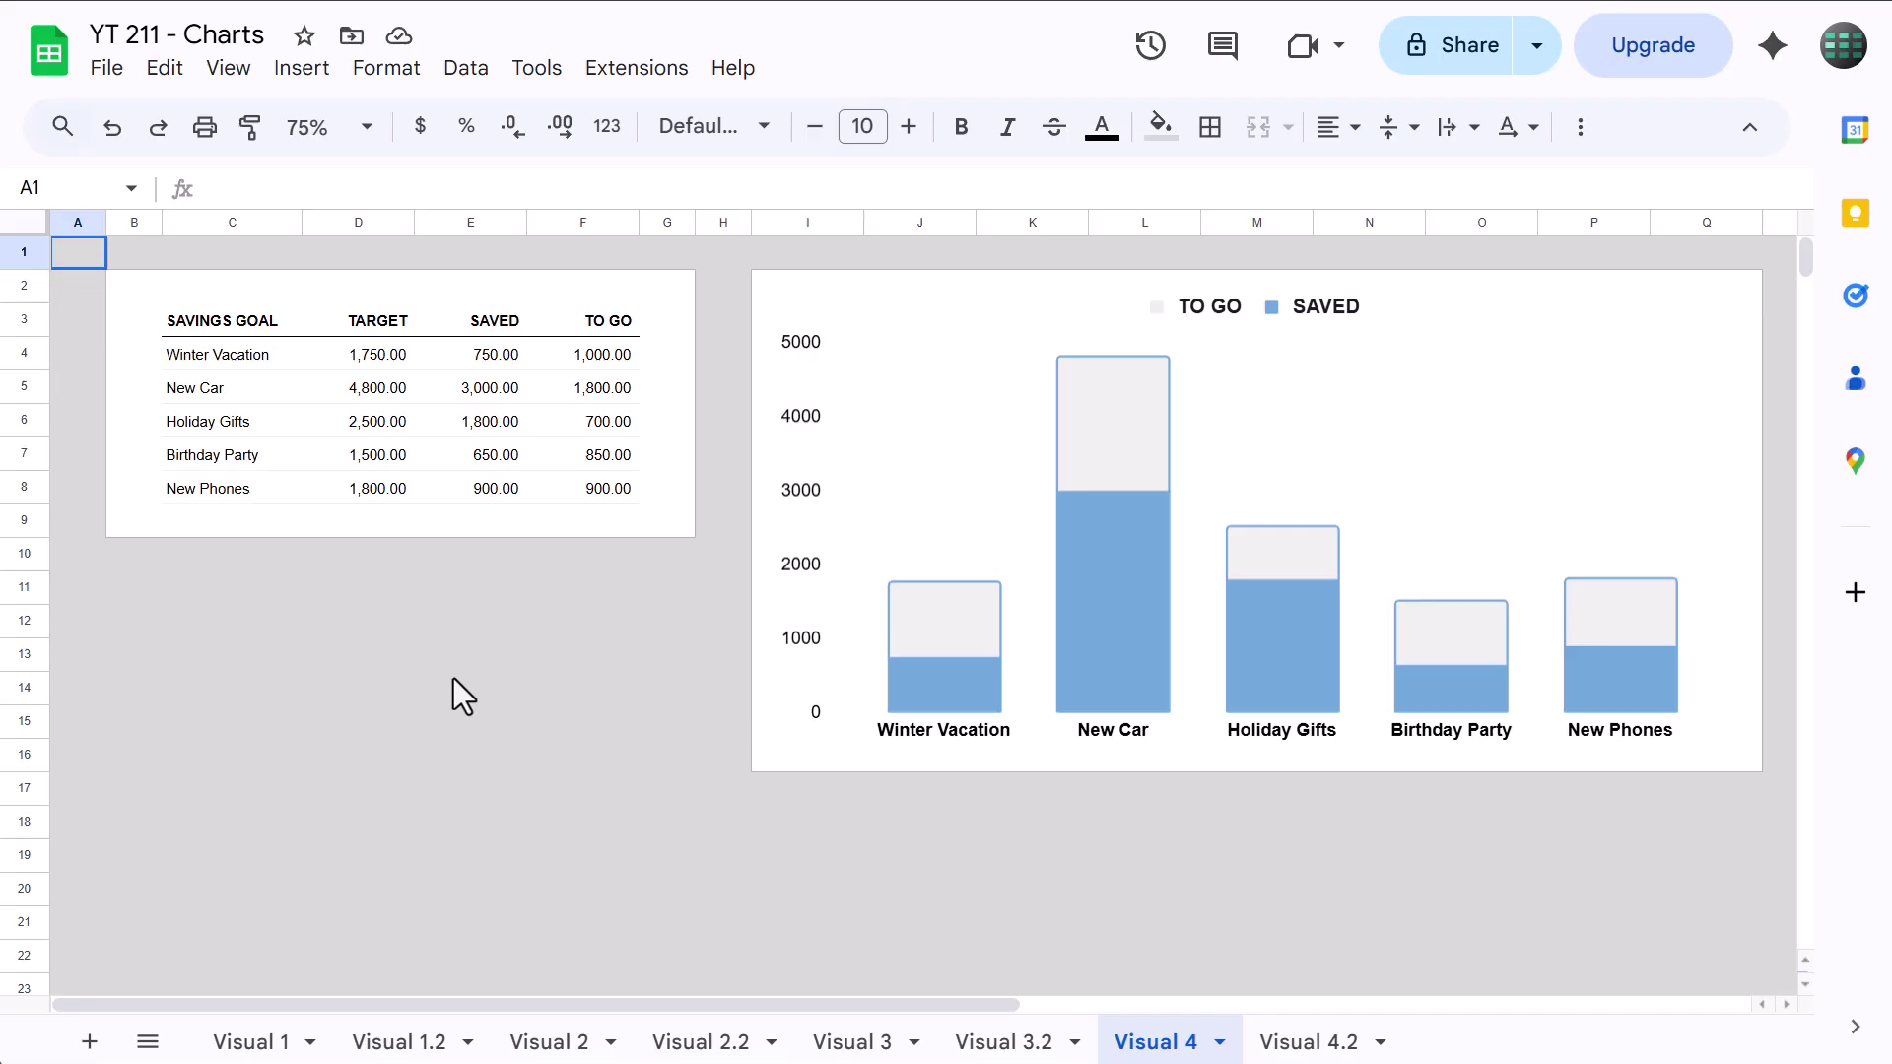
pyautogui.click(1290, 1040)
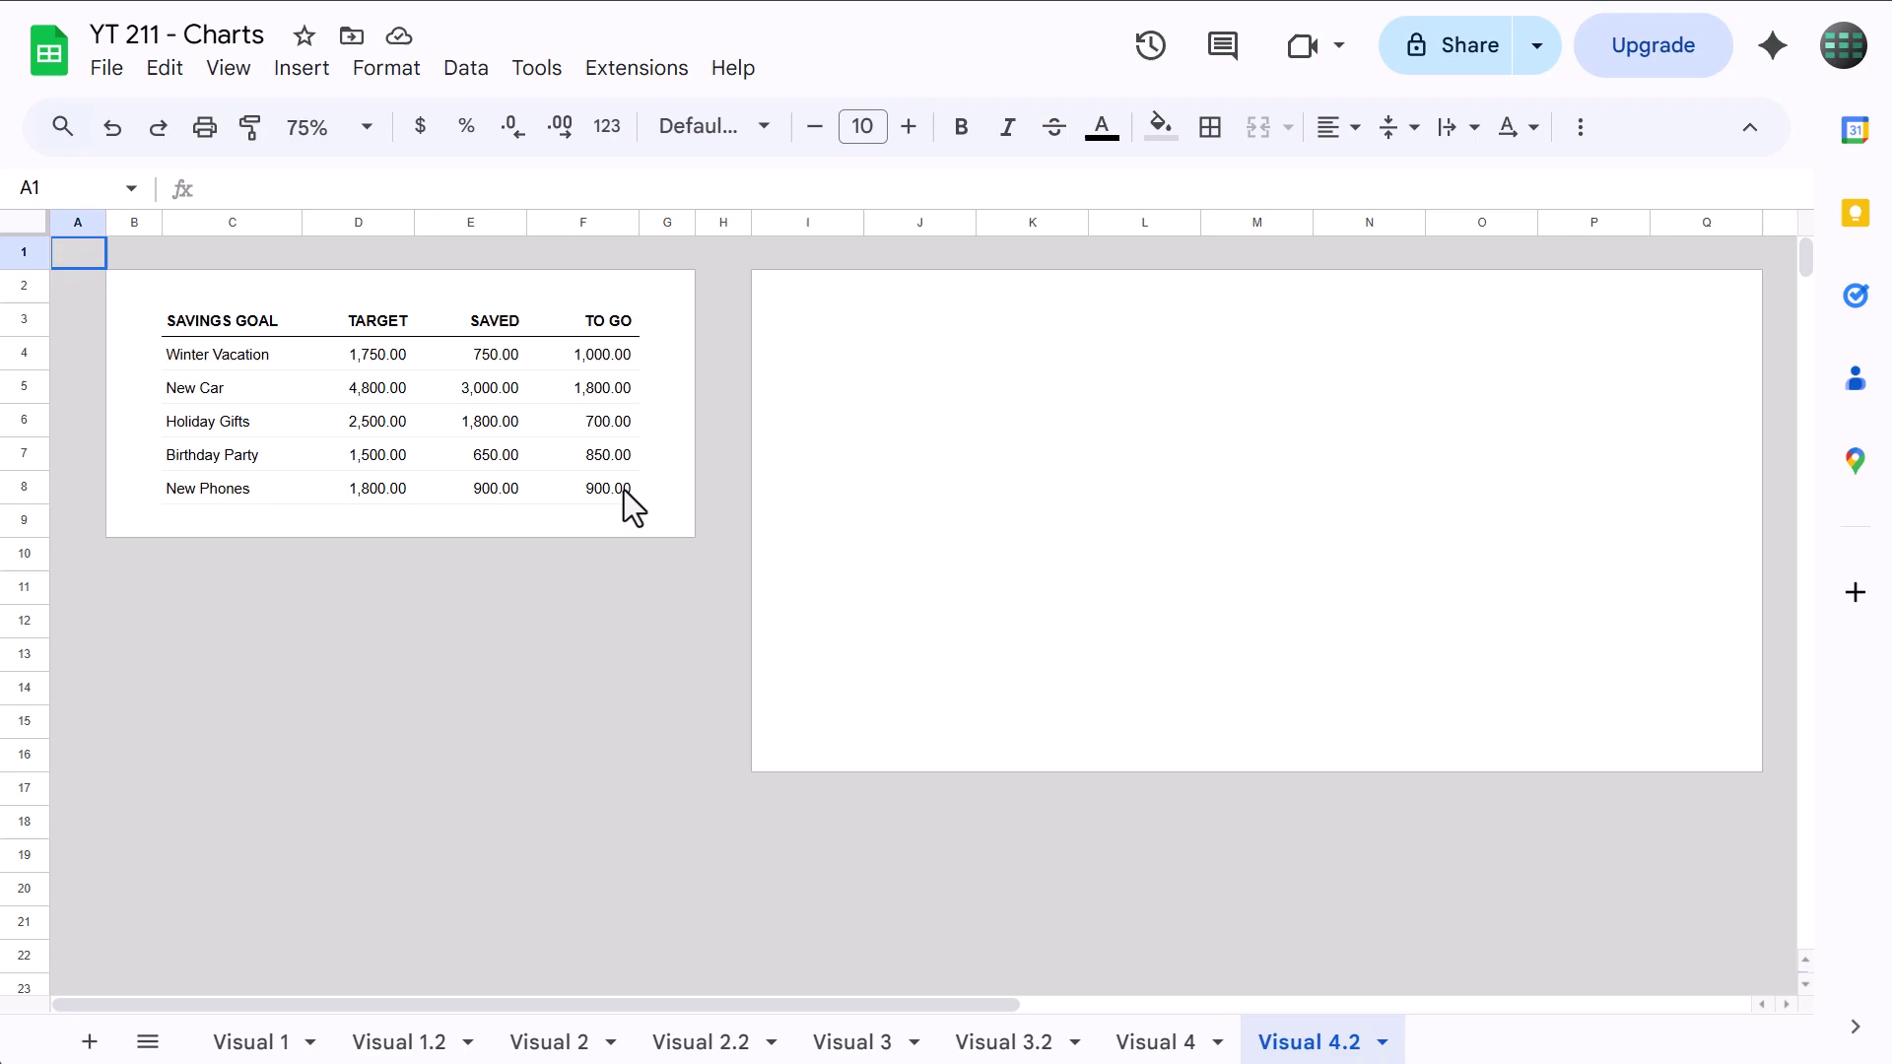
# Insert a chart from C3:C8 and E3:F8, widening and lengthening it over the blank panel.
pyautogui.moveTo(237, 317); pyautogui.dragTo(240, 487)
pyautogui.keyDown('ctrl'); pyautogui.moveTo(483, 321); pyautogui.dragTo(595, 498); pyautogui.keyUp('ctrl')
pyautogui.click(314, 88)
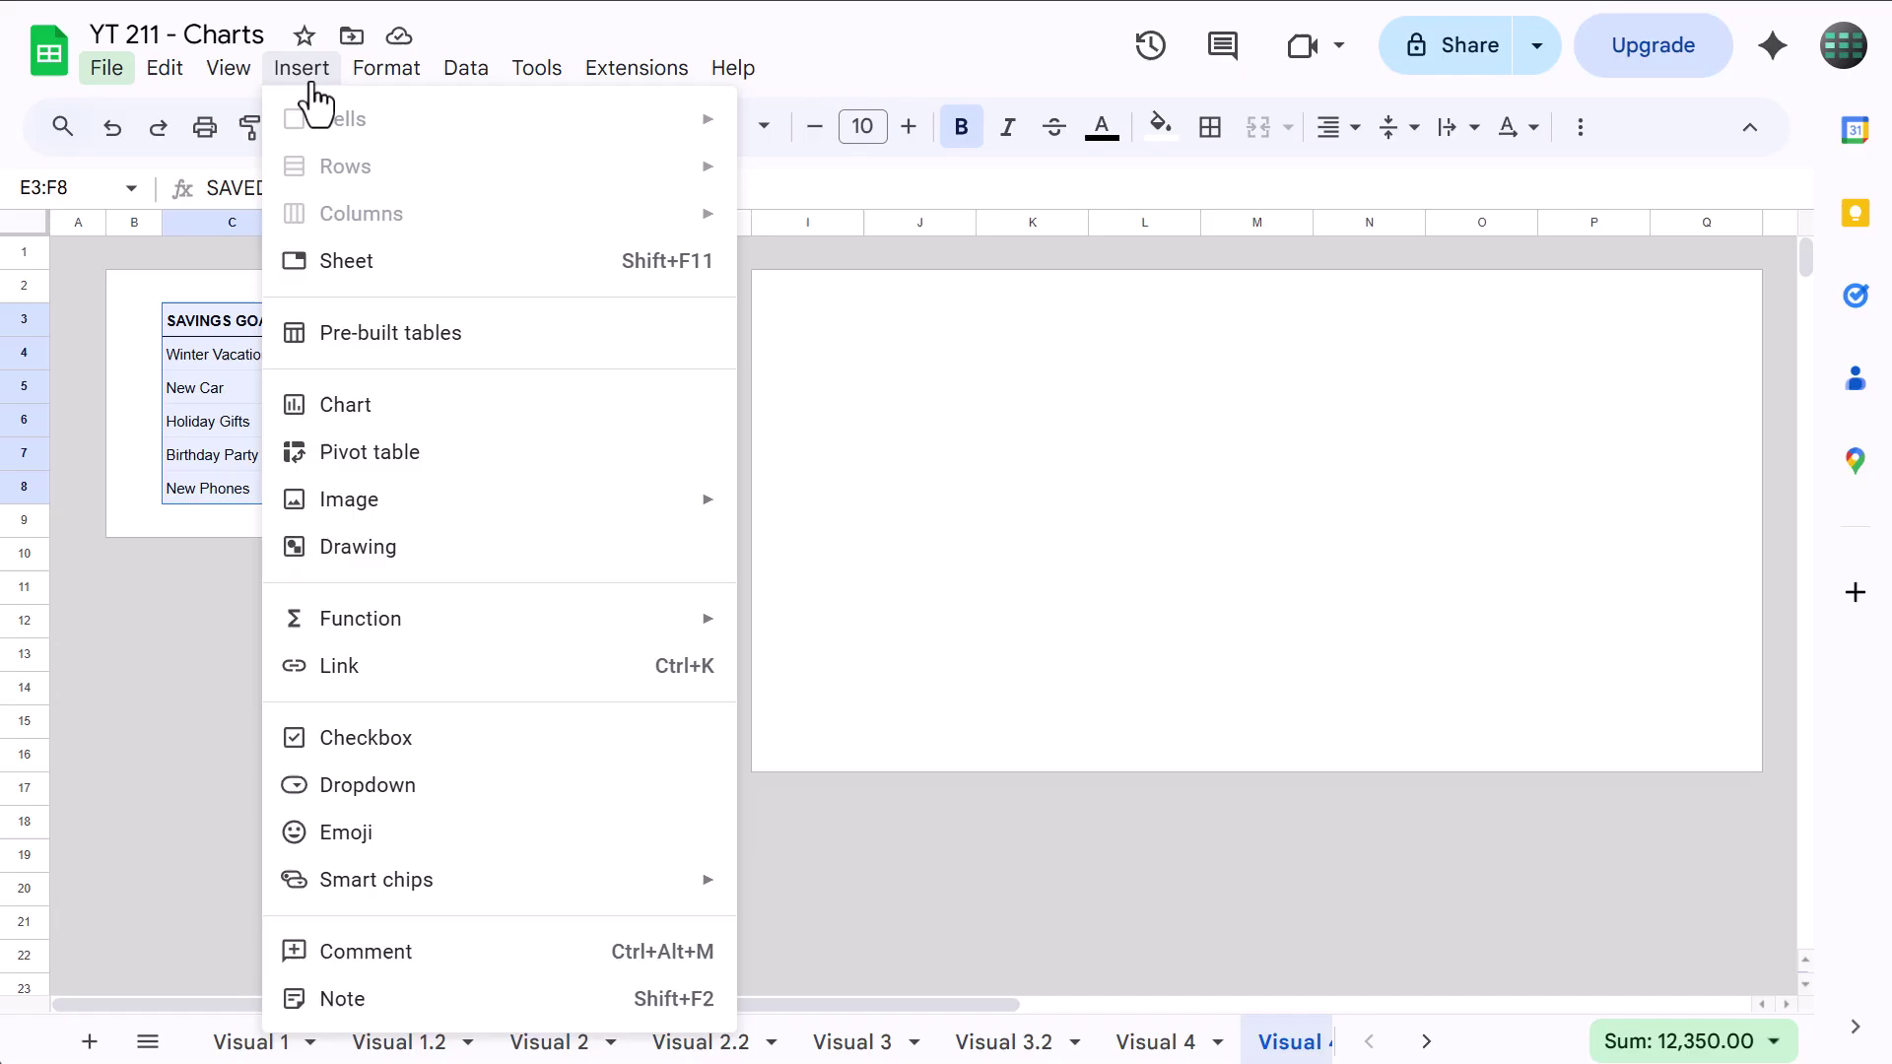
pyautogui.click(357, 414)
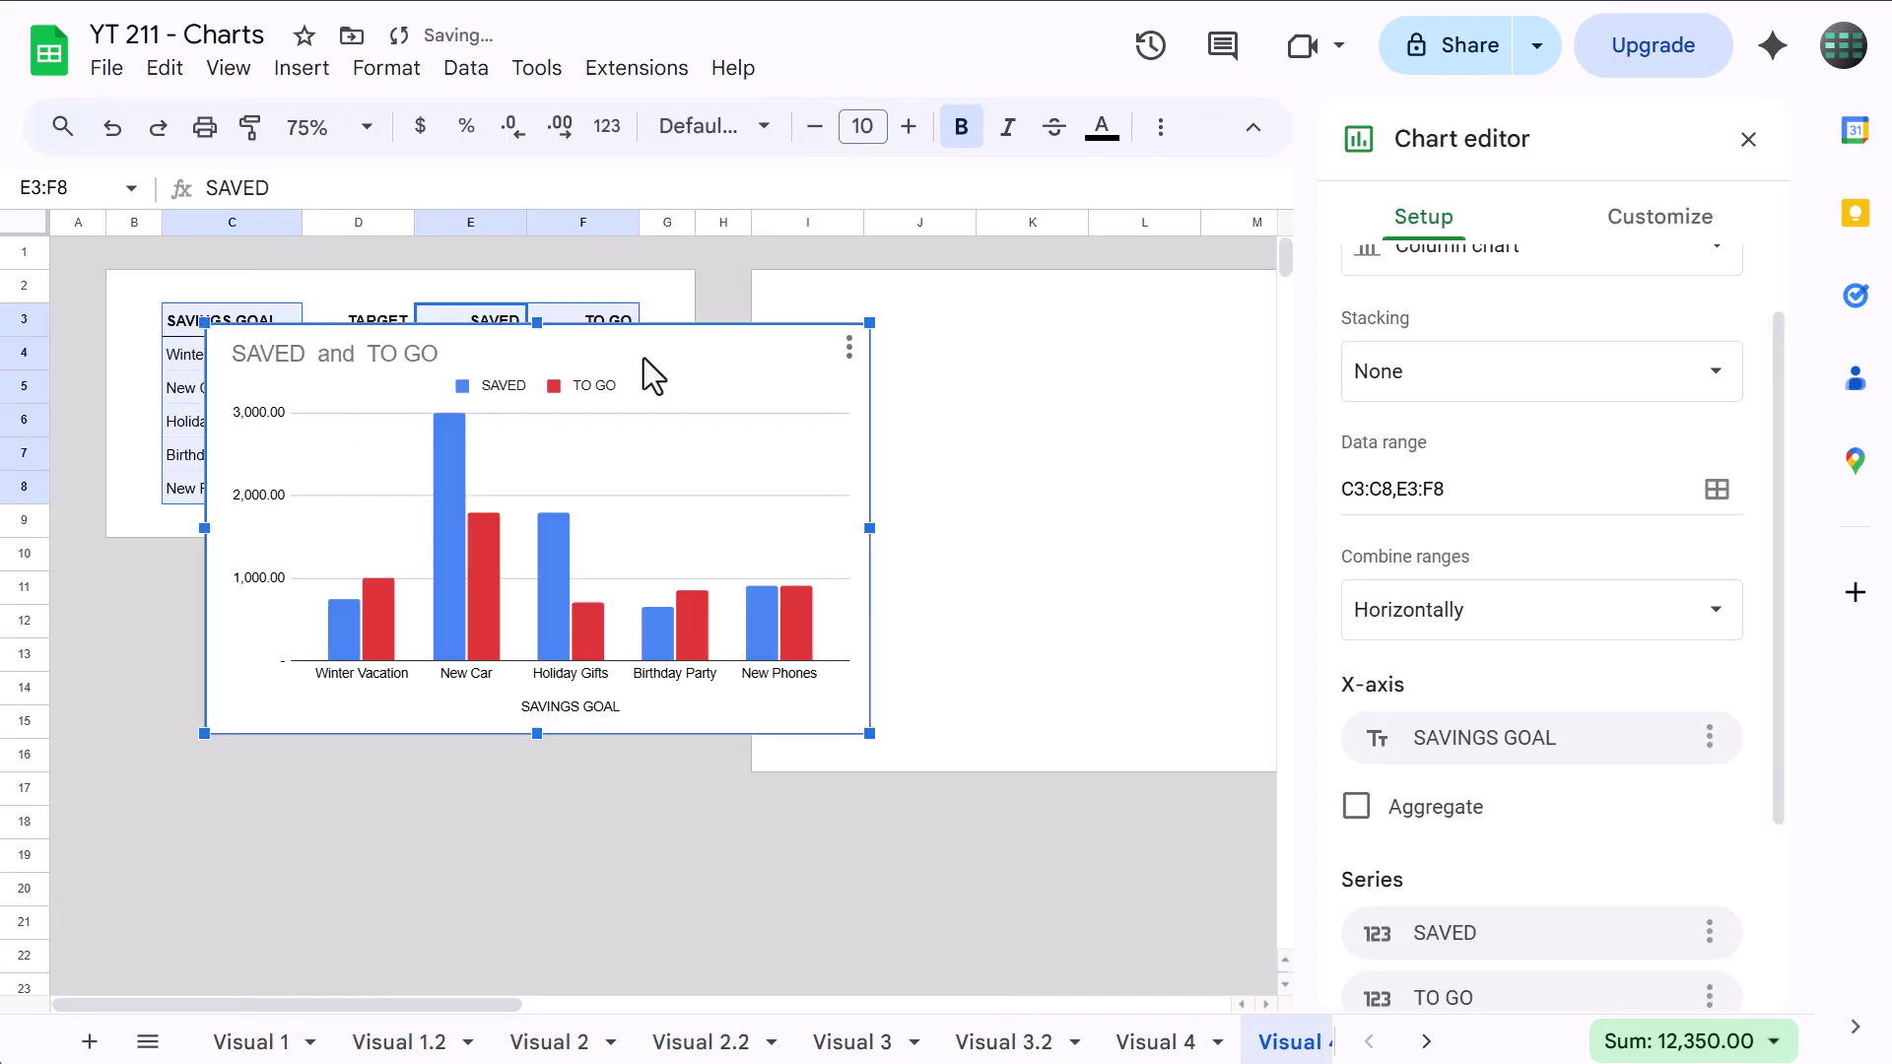
pyautogui.moveTo(643, 358); pyautogui.dragTo(1186, 287)
pyautogui.hscroll(5, 647, 493)
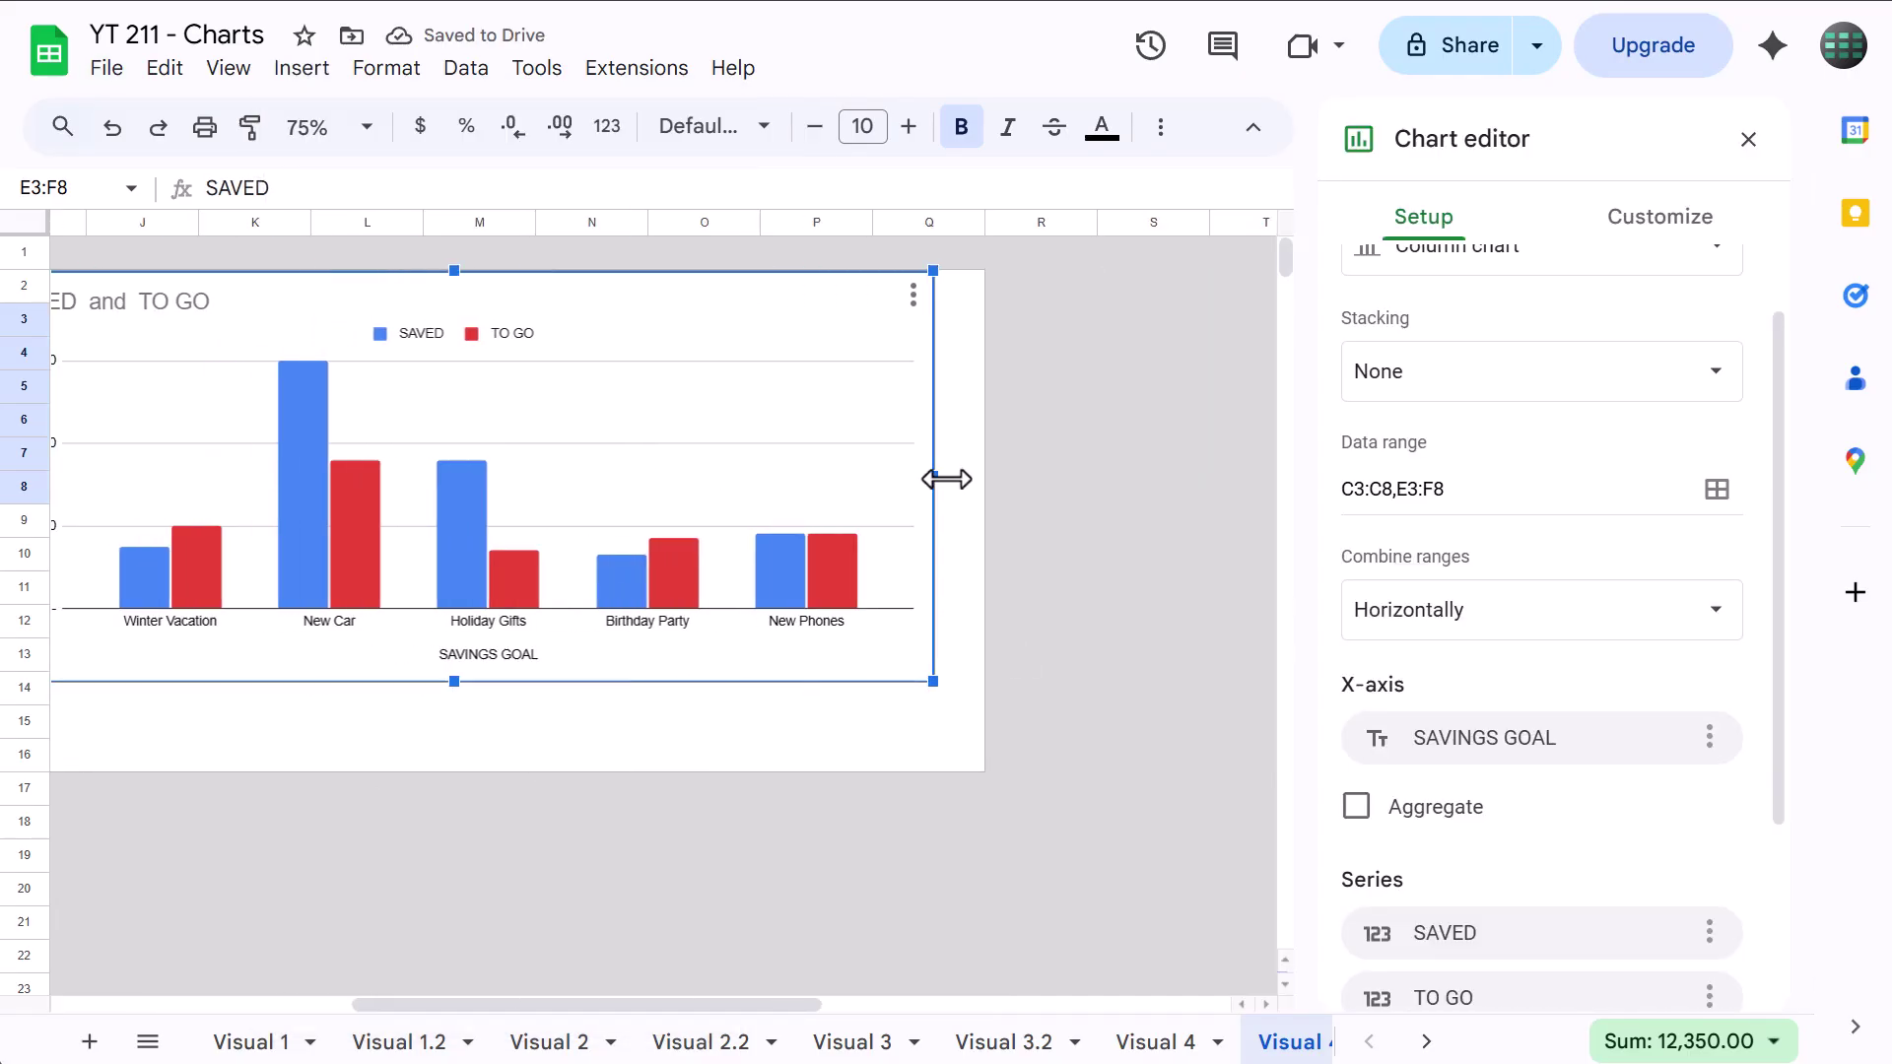
pyautogui.moveTo(946, 478); pyautogui.dragTo(979, 478)
pyautogui.moveTo(477, 680); pyautogui.dragTo(491, 765)
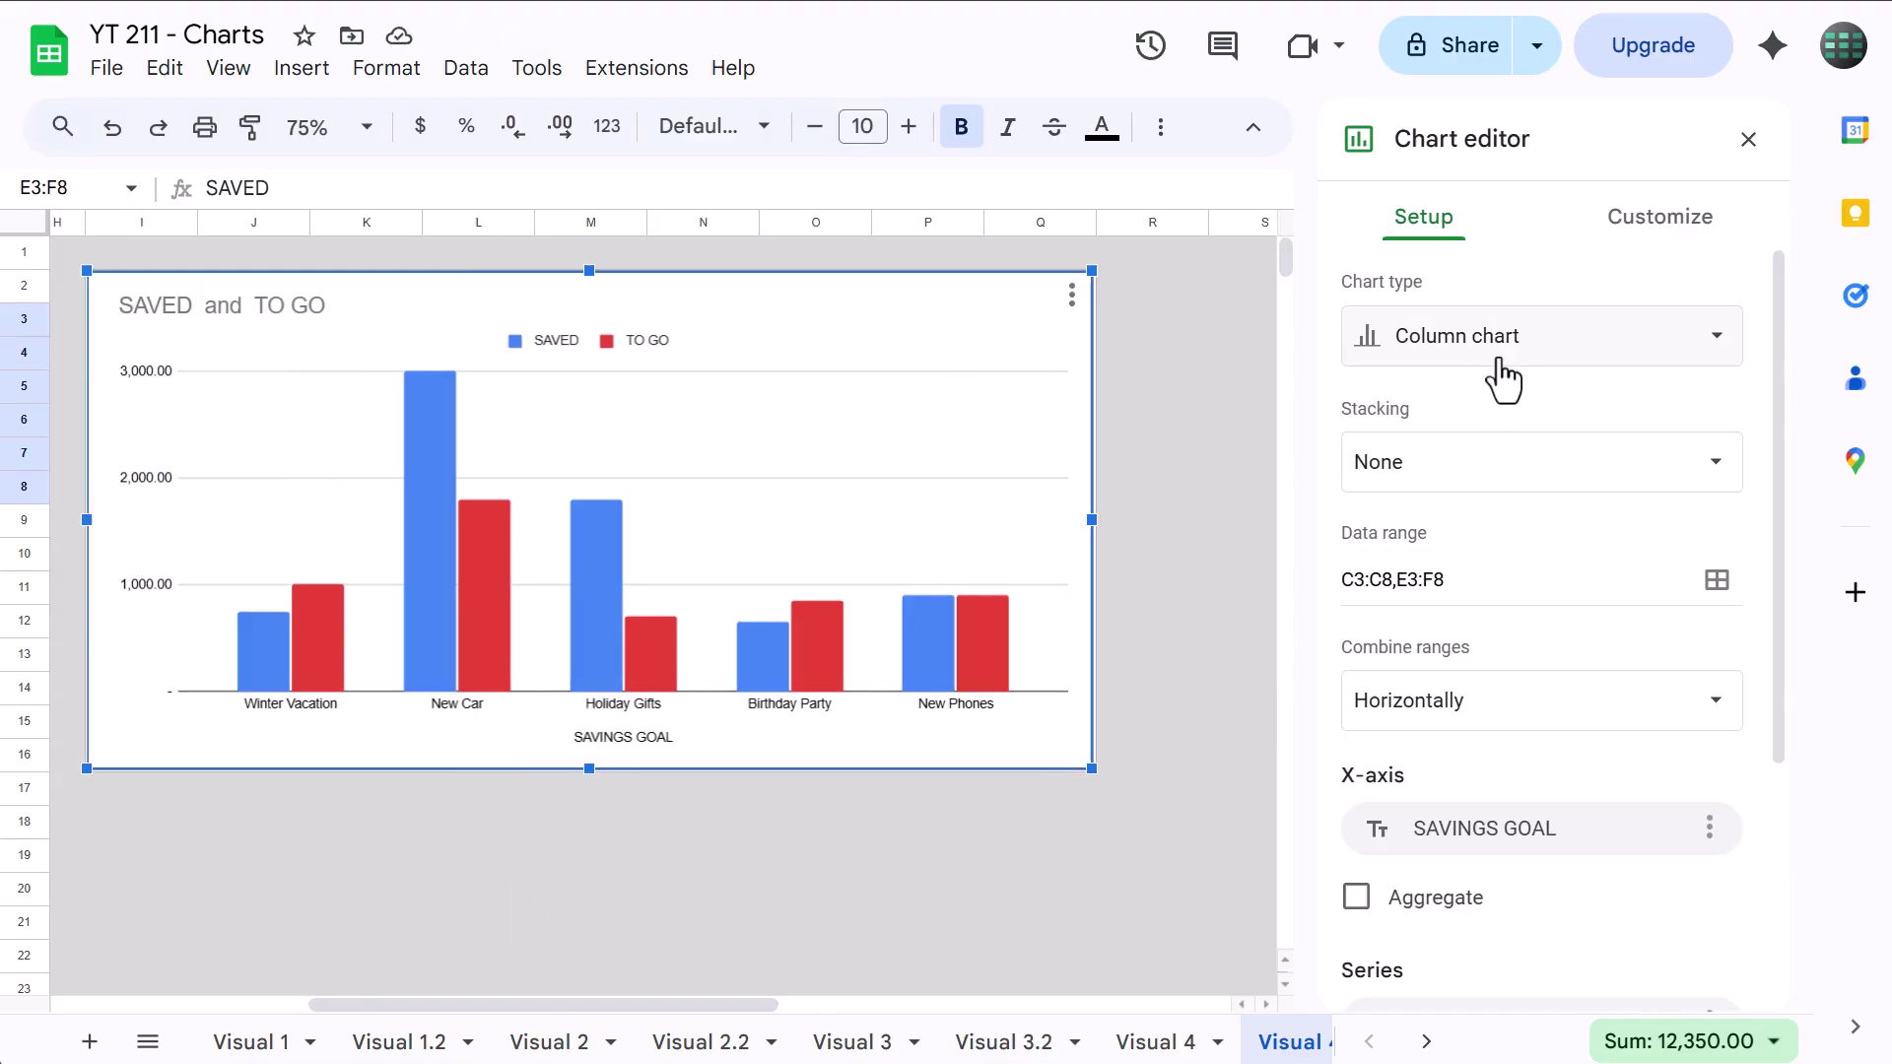
# Change the chart type to a stacked column chart.
pyautogui.click(1497, 352)
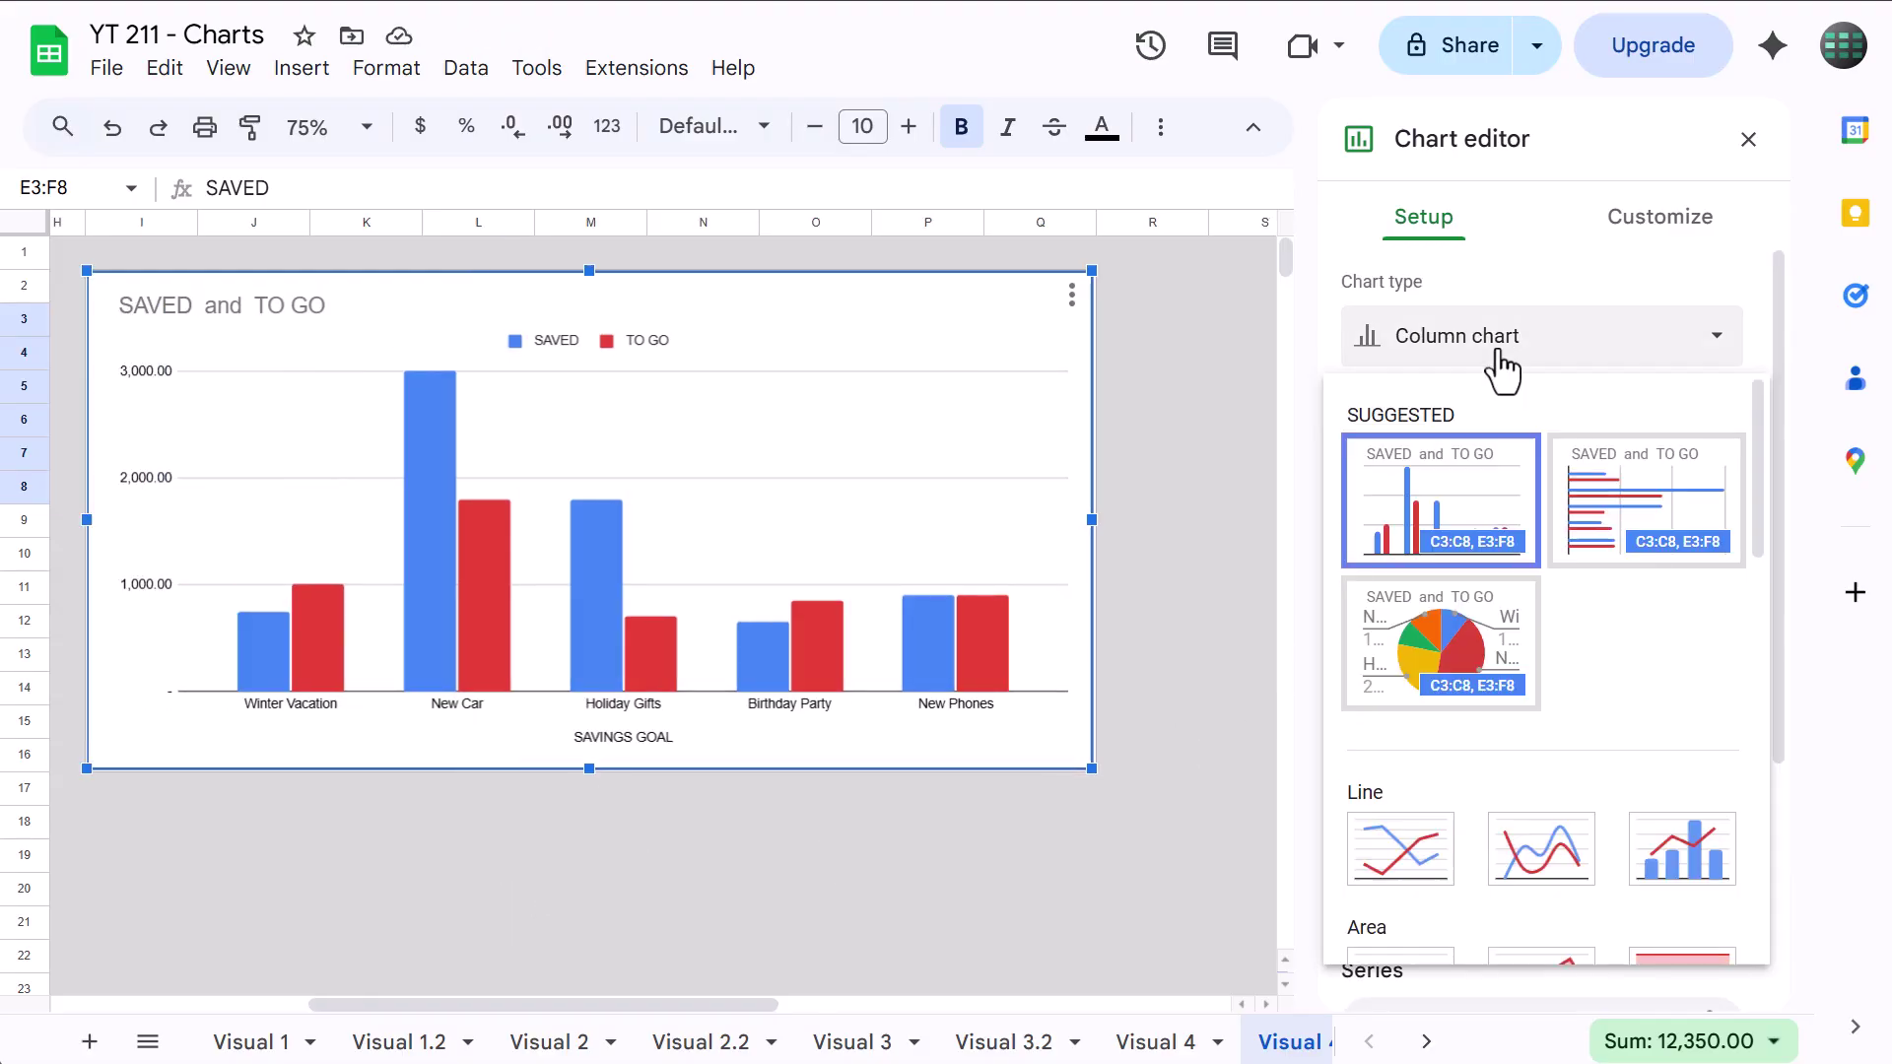
pyautogui.scroll(-5, 1514, 552)
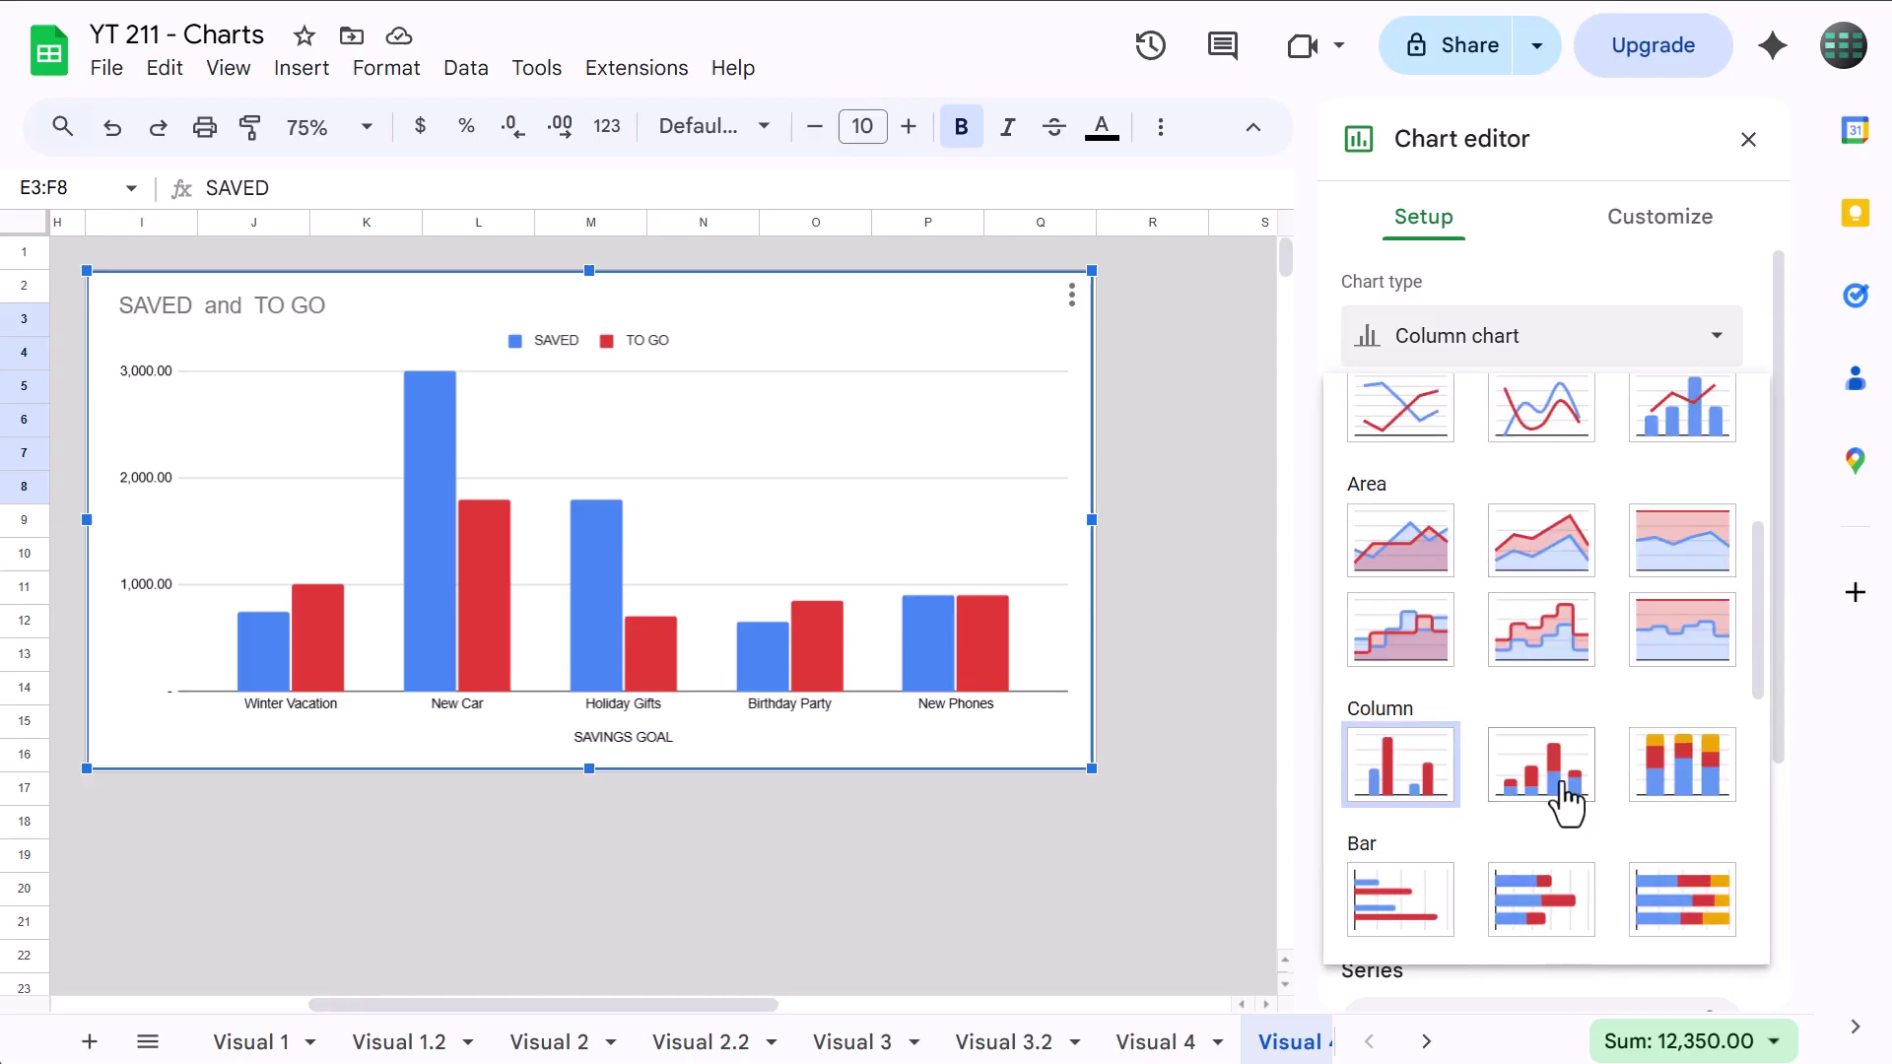
pyautogui.click(1563, 785)
# Remove the chart's border, leaving the background colour unchanged.
pyautogui.click(1665, 222)
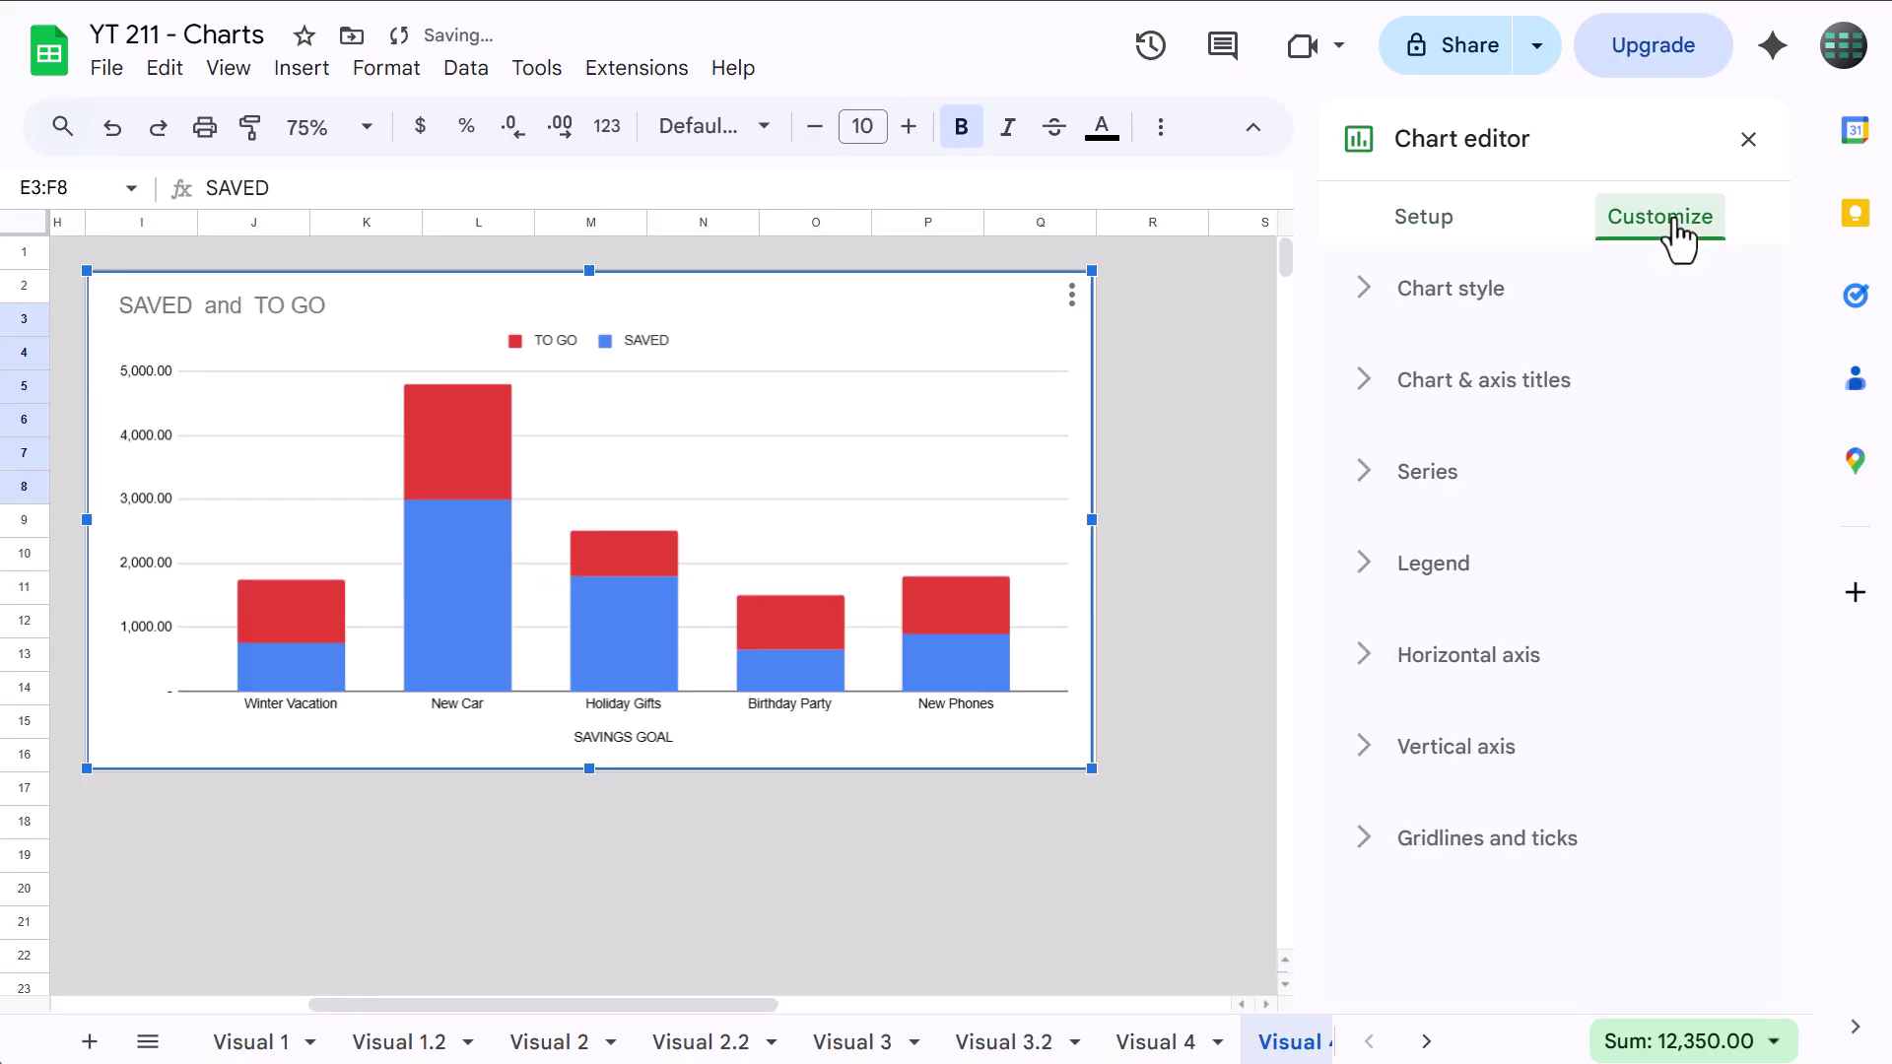
pyautogui.click(1399, 296)
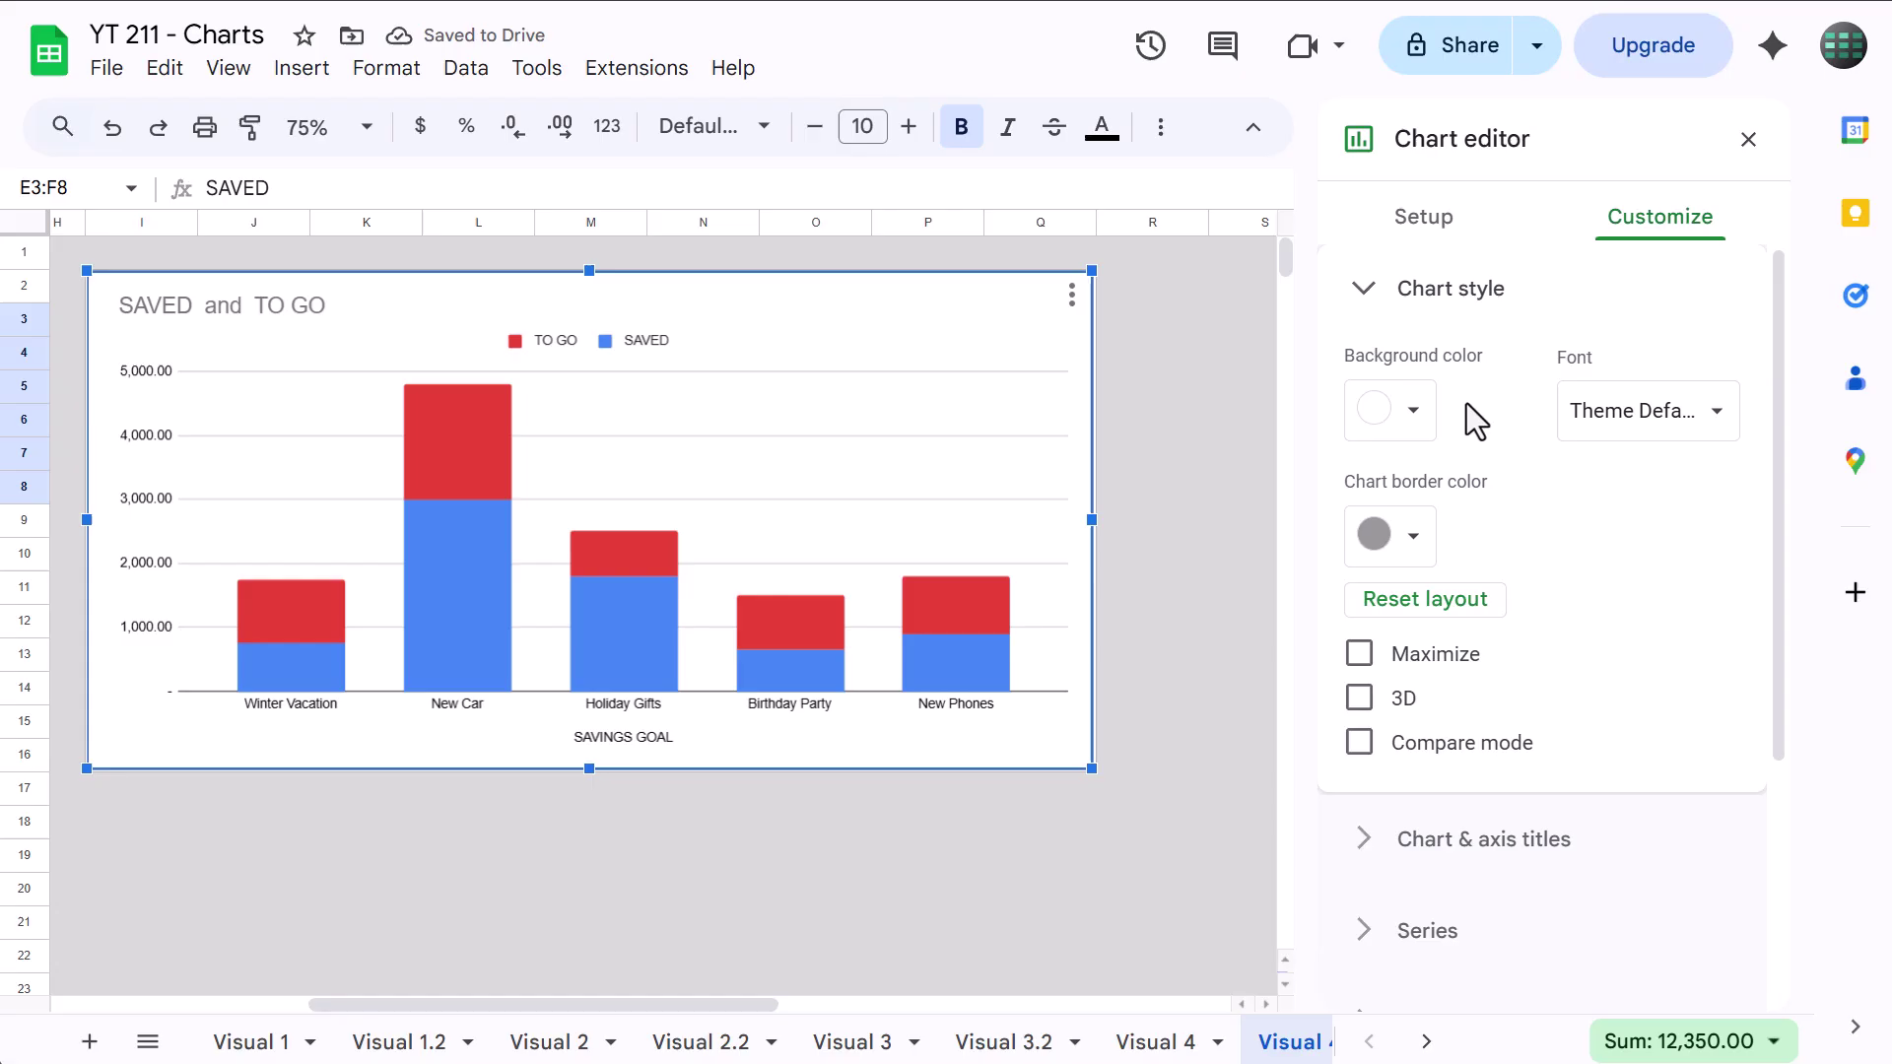
pyautogui.click(1412, 410)
pyautogui.click(1483, 384)
pyautogui.click(1412, 537)
pyautogui.click(1468, 38)
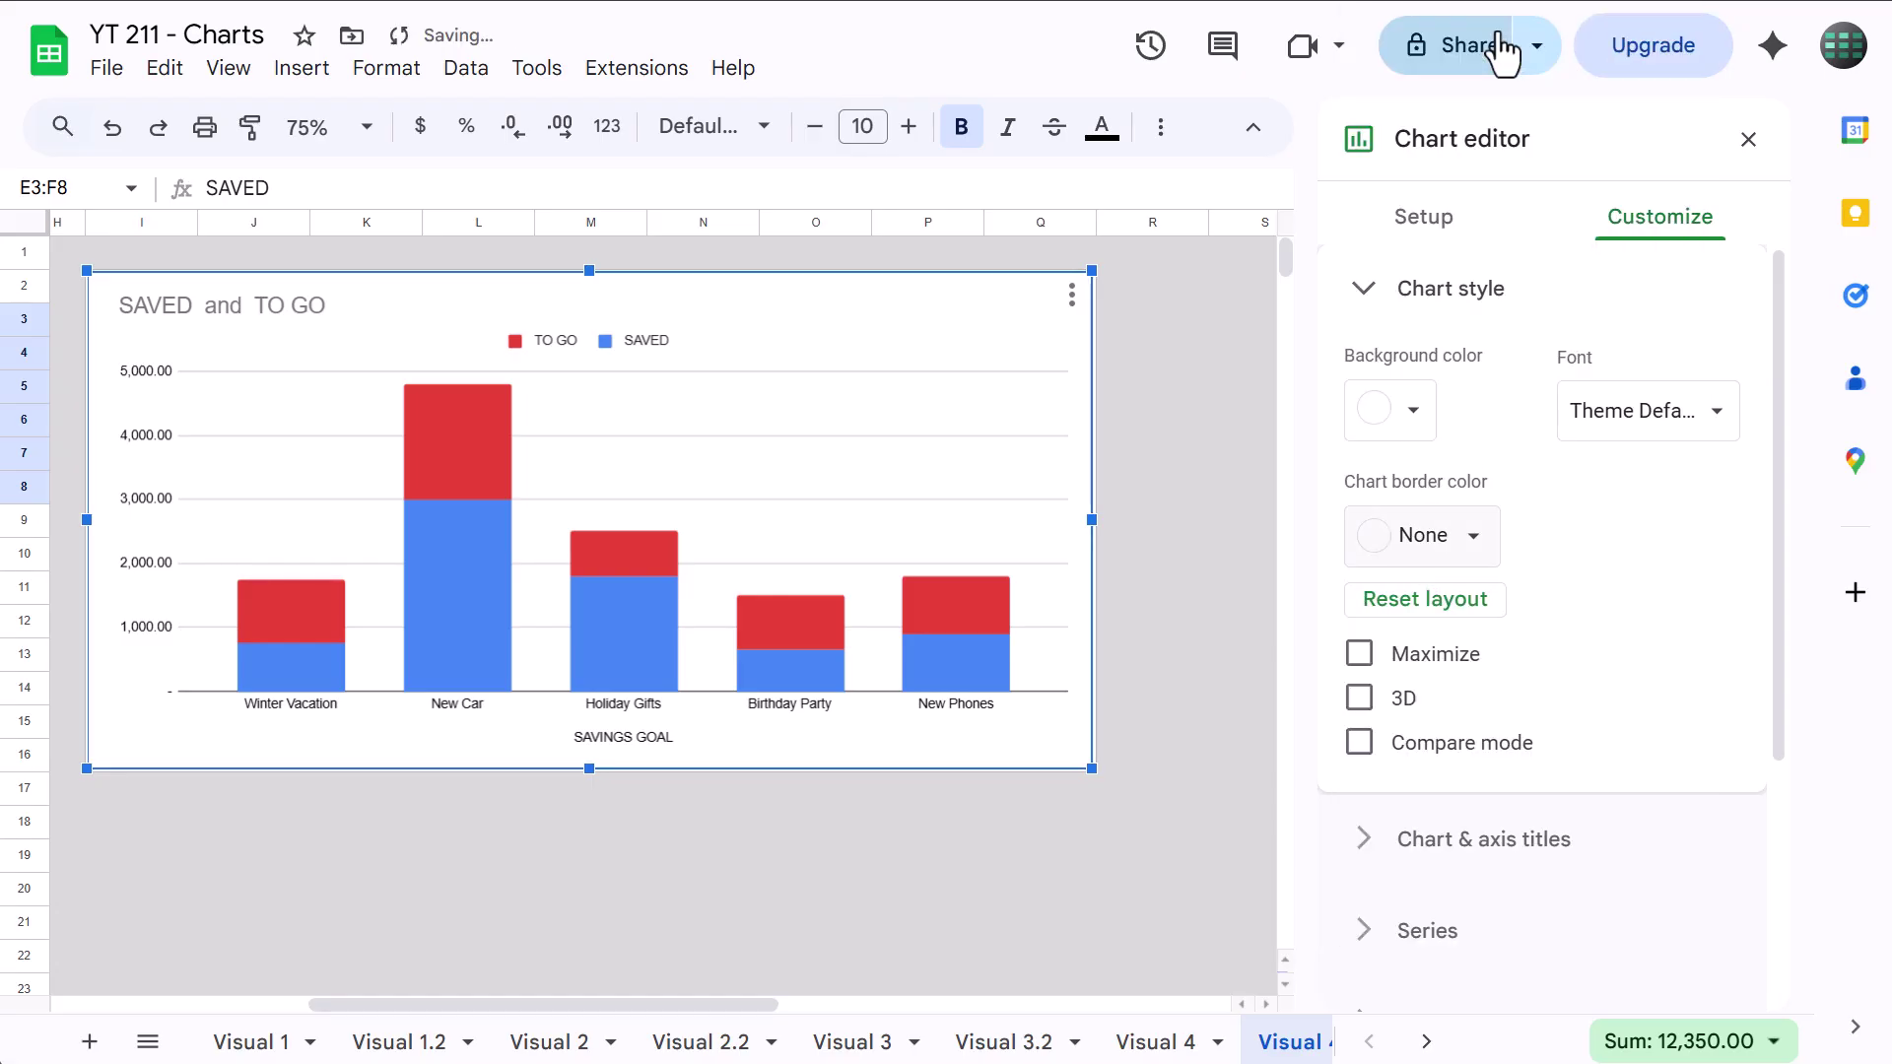
# Delete the chart title and the SAVINGS GOAL horizontal axis title.
pyautogui.click(1483, 847)
pyautogui.click(1598, 592)
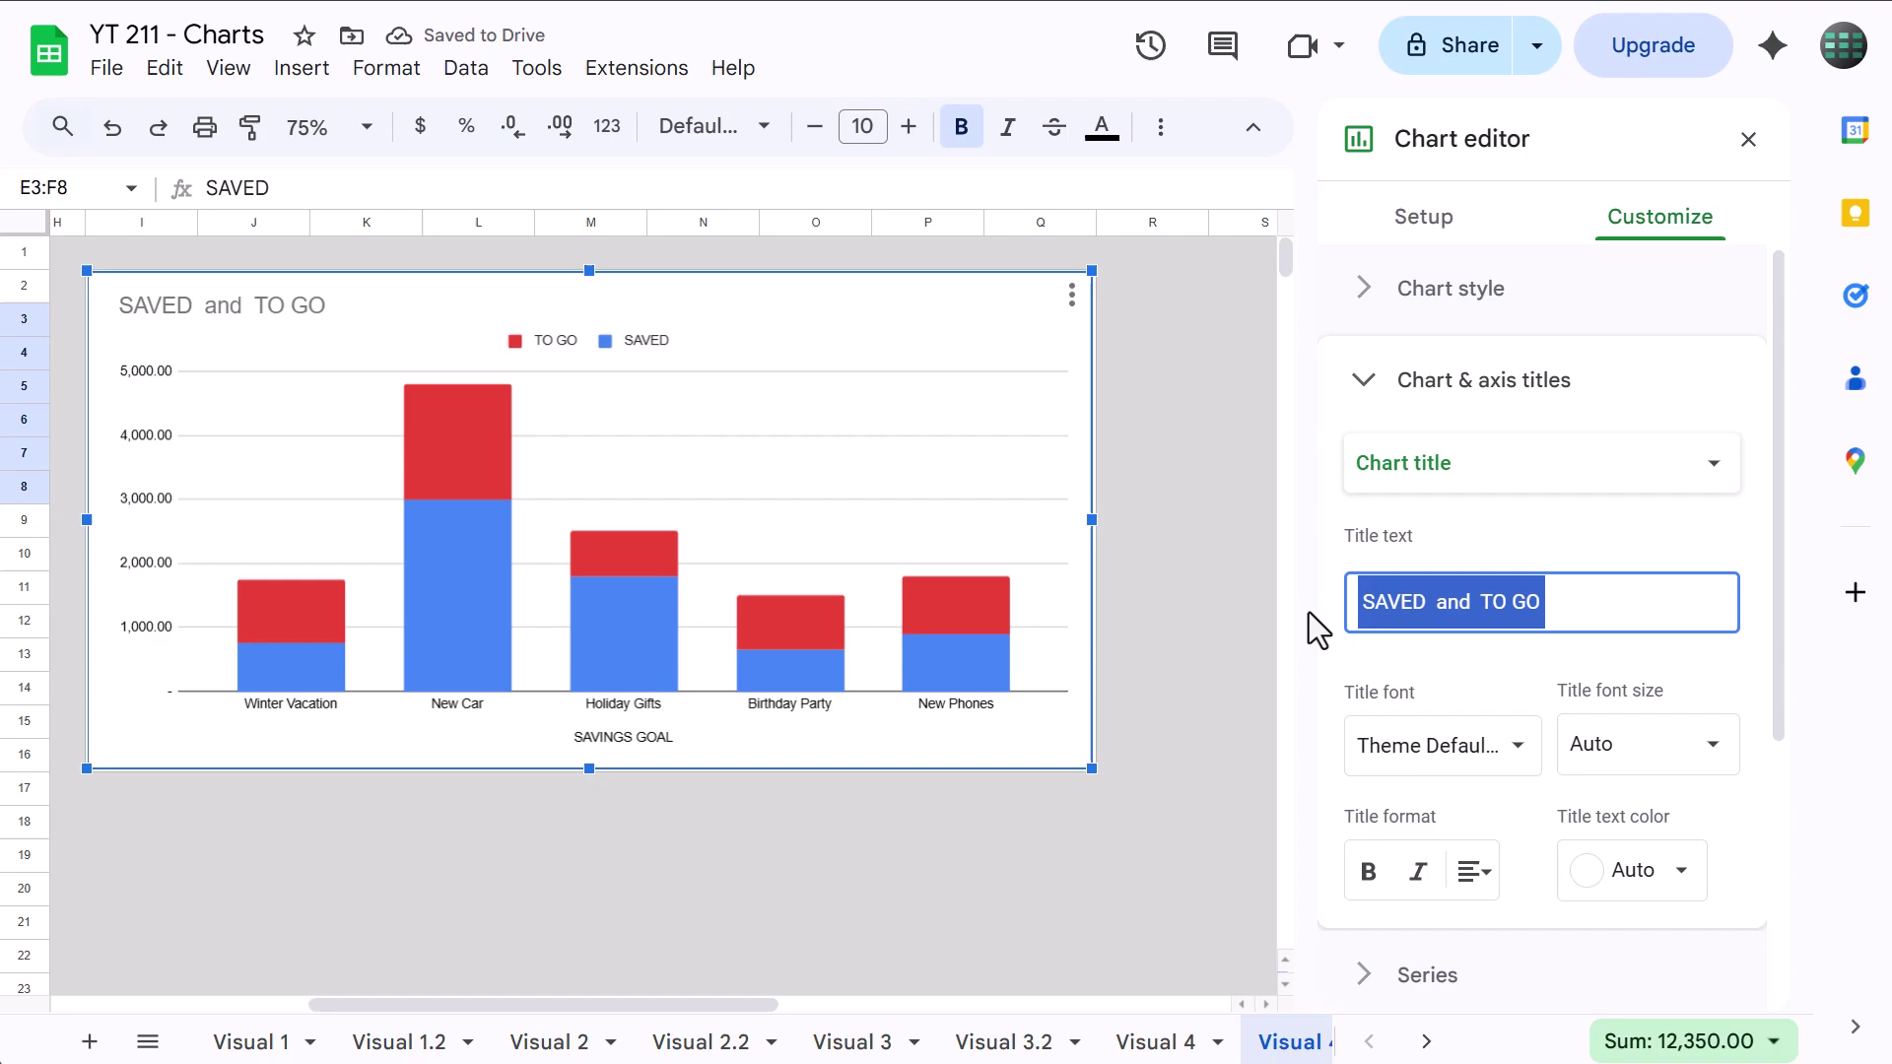
pyautogui.press('BackSpace')
pyautogui.click(1449, 478)
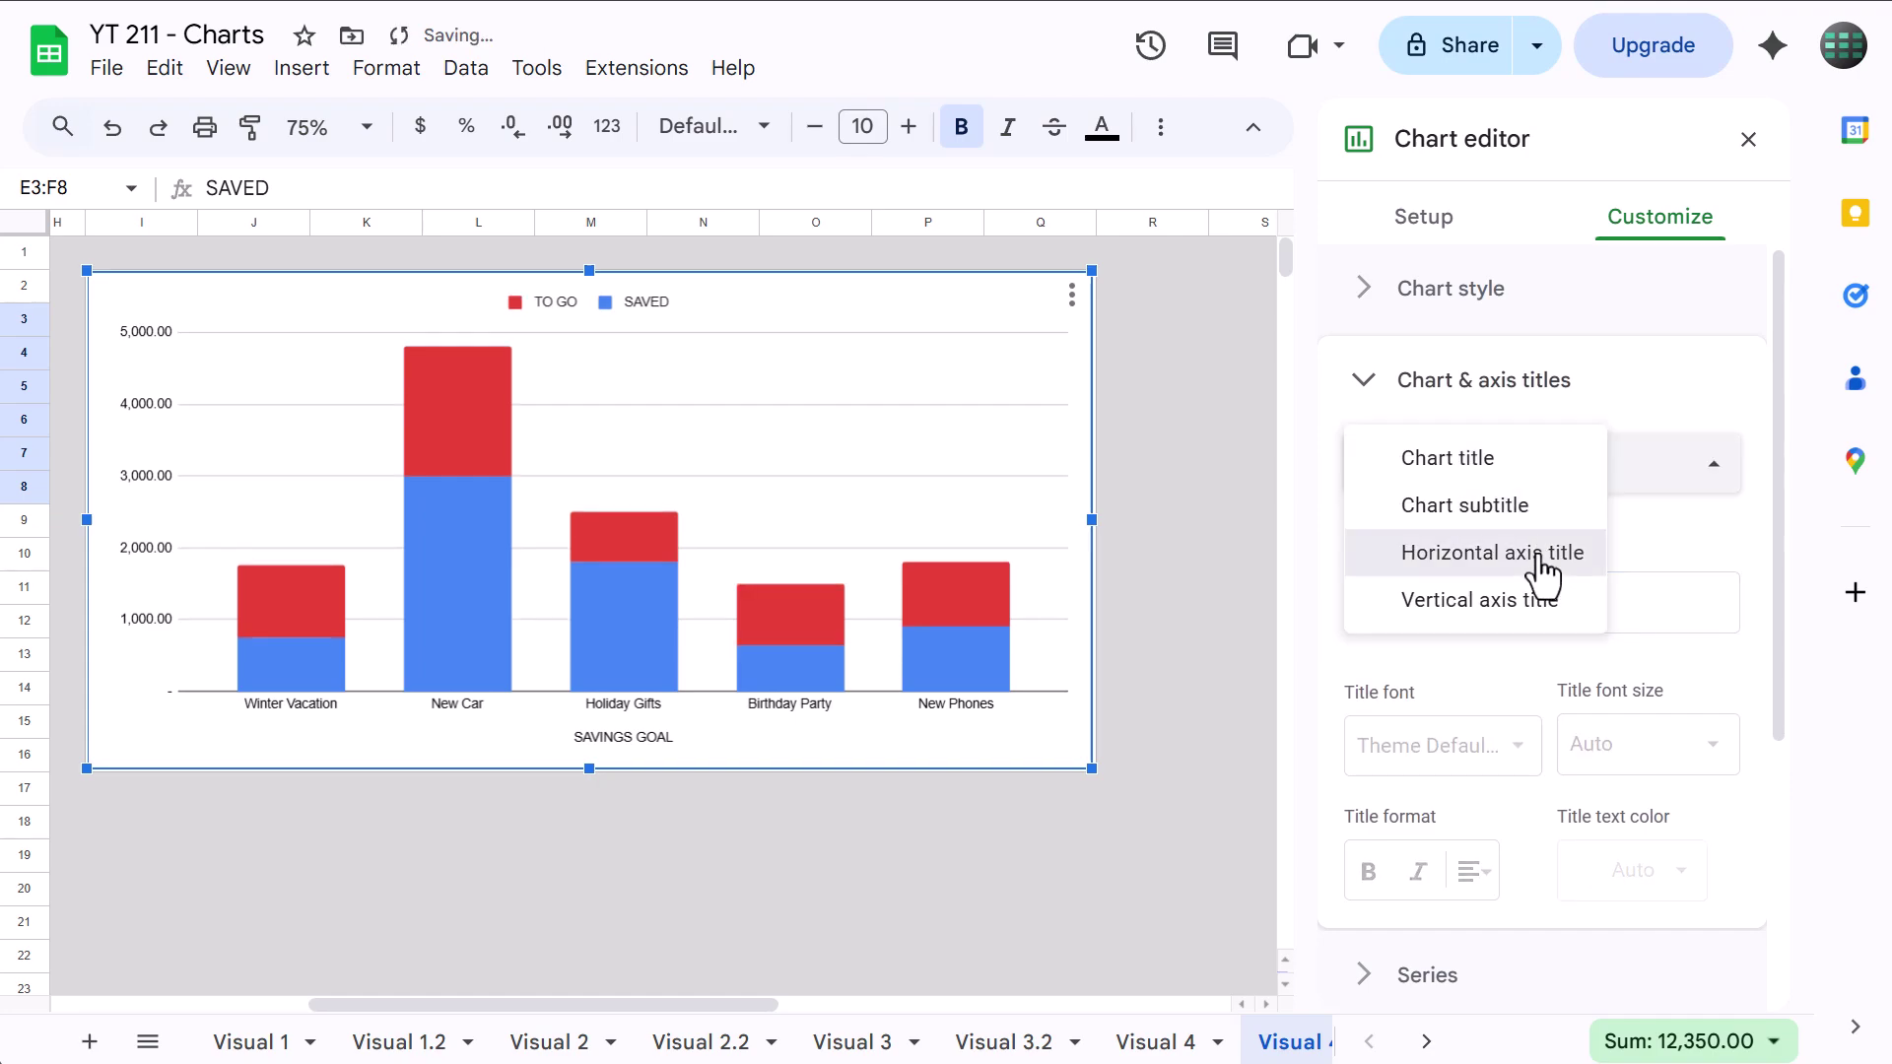
pyautogui.click(1529, 549)
pyautogui.moveTo(1534, 611); pyautogui.dragTo(1385, 596)
pyautogui.press('BackSpace')
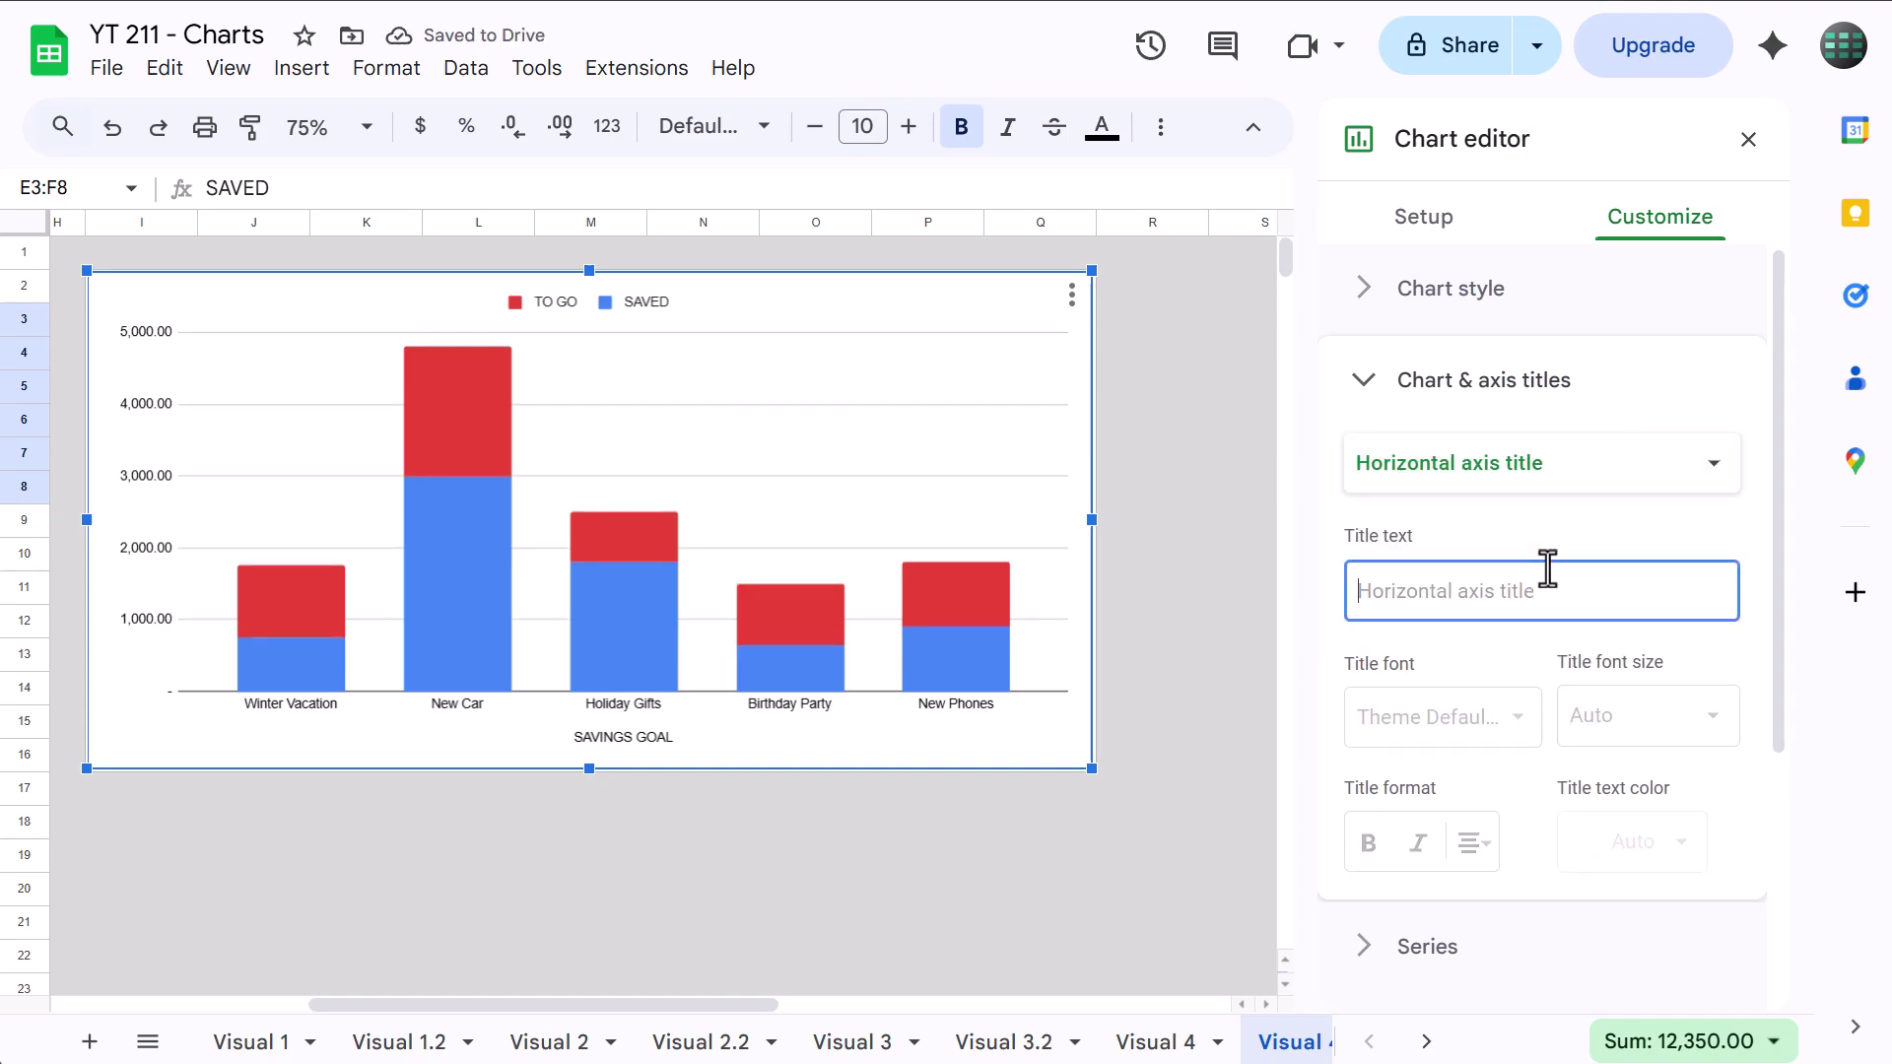
pyautogui.click(1517, 396)
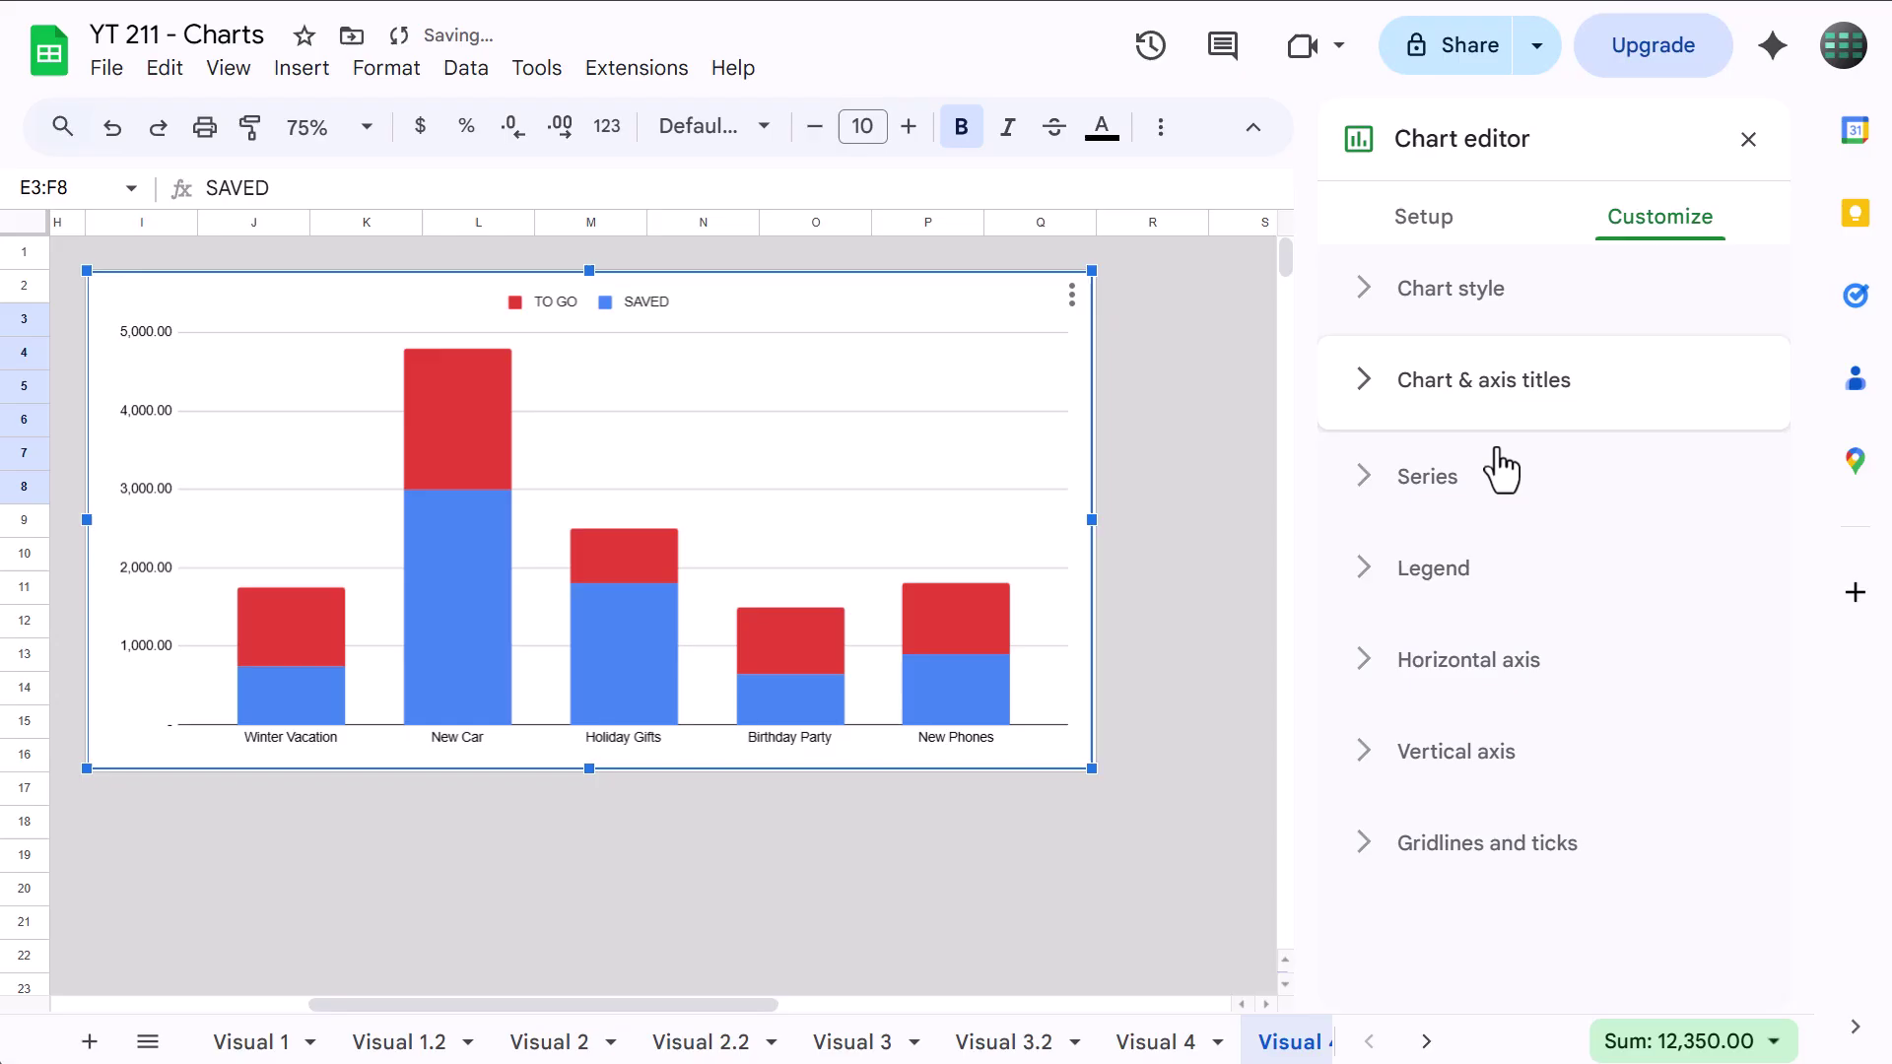
# Fill the SAVED series light blue and the TO GO series light gray.
pyautogui.click(1466, 487)
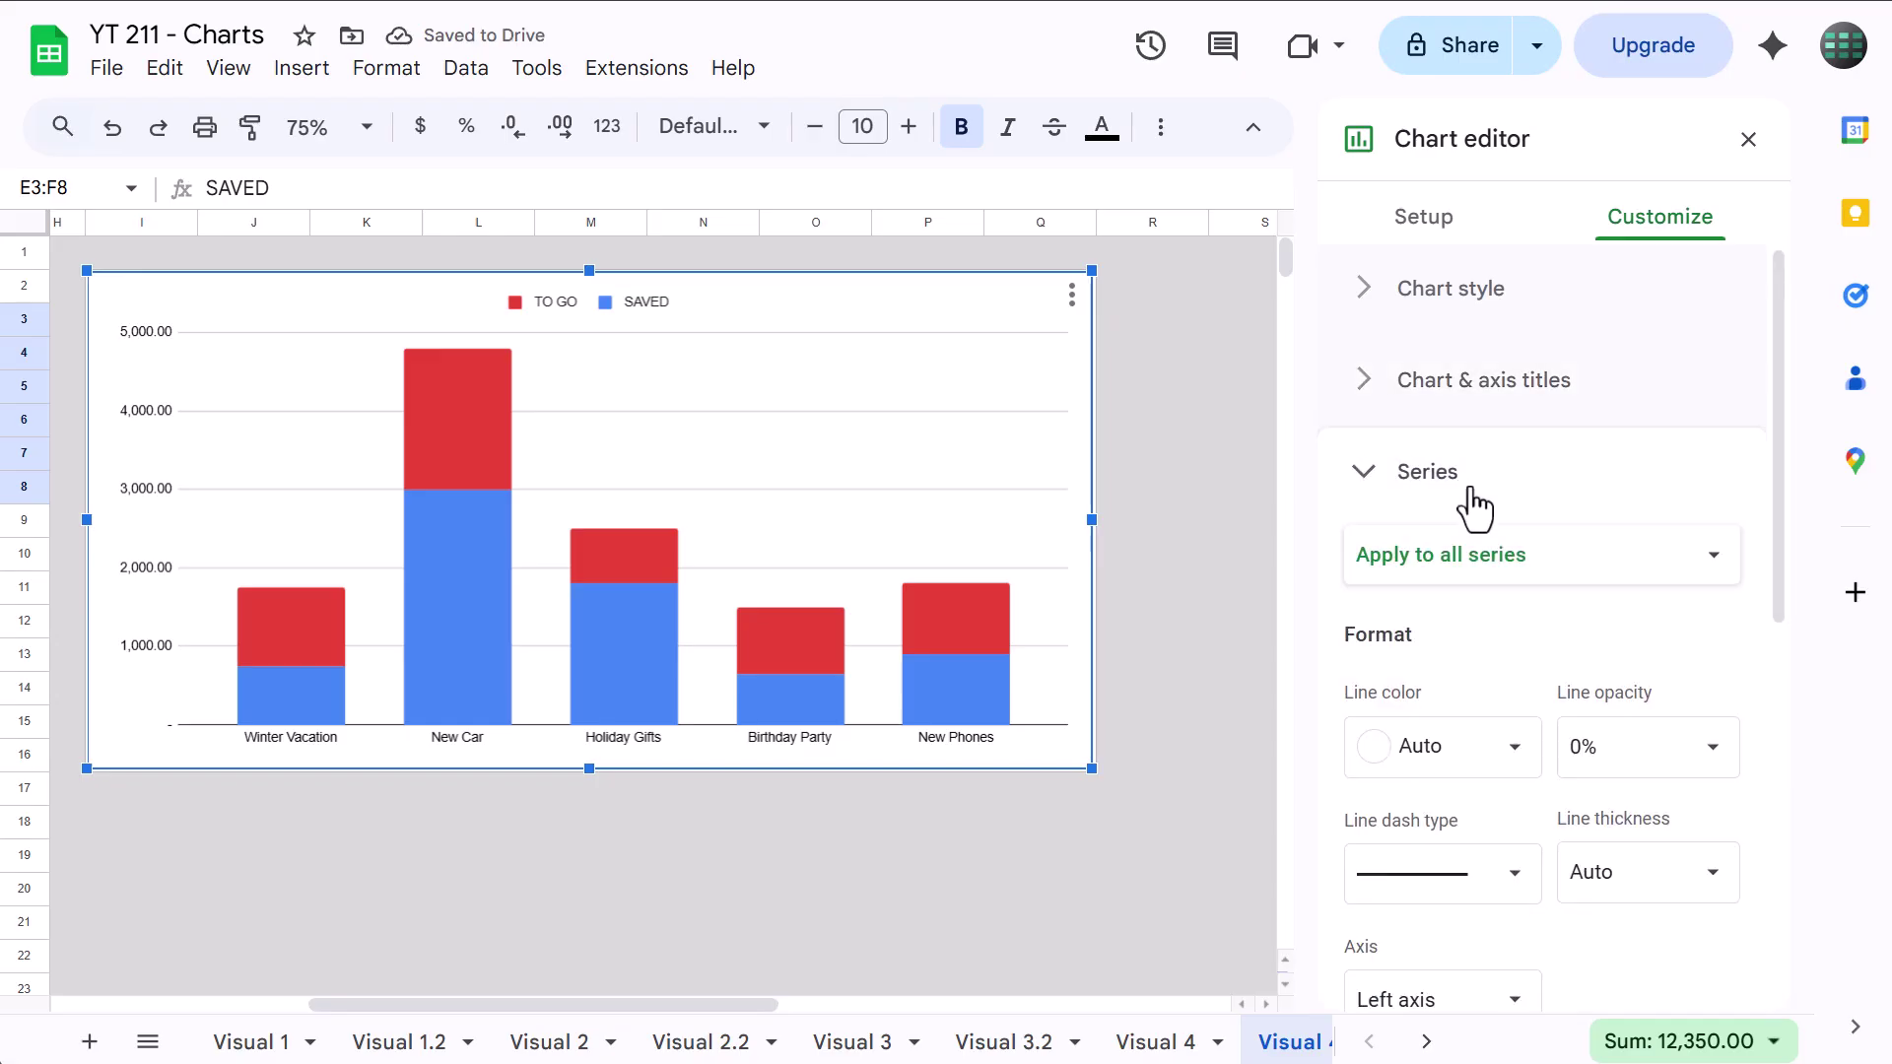
pyautogui.click(1478, 596)
pyautogui.click(1465, 595)
pyautogui.scroll(-3, 1504, 630)
pyautogui.scroll(-1, 1503, 631)
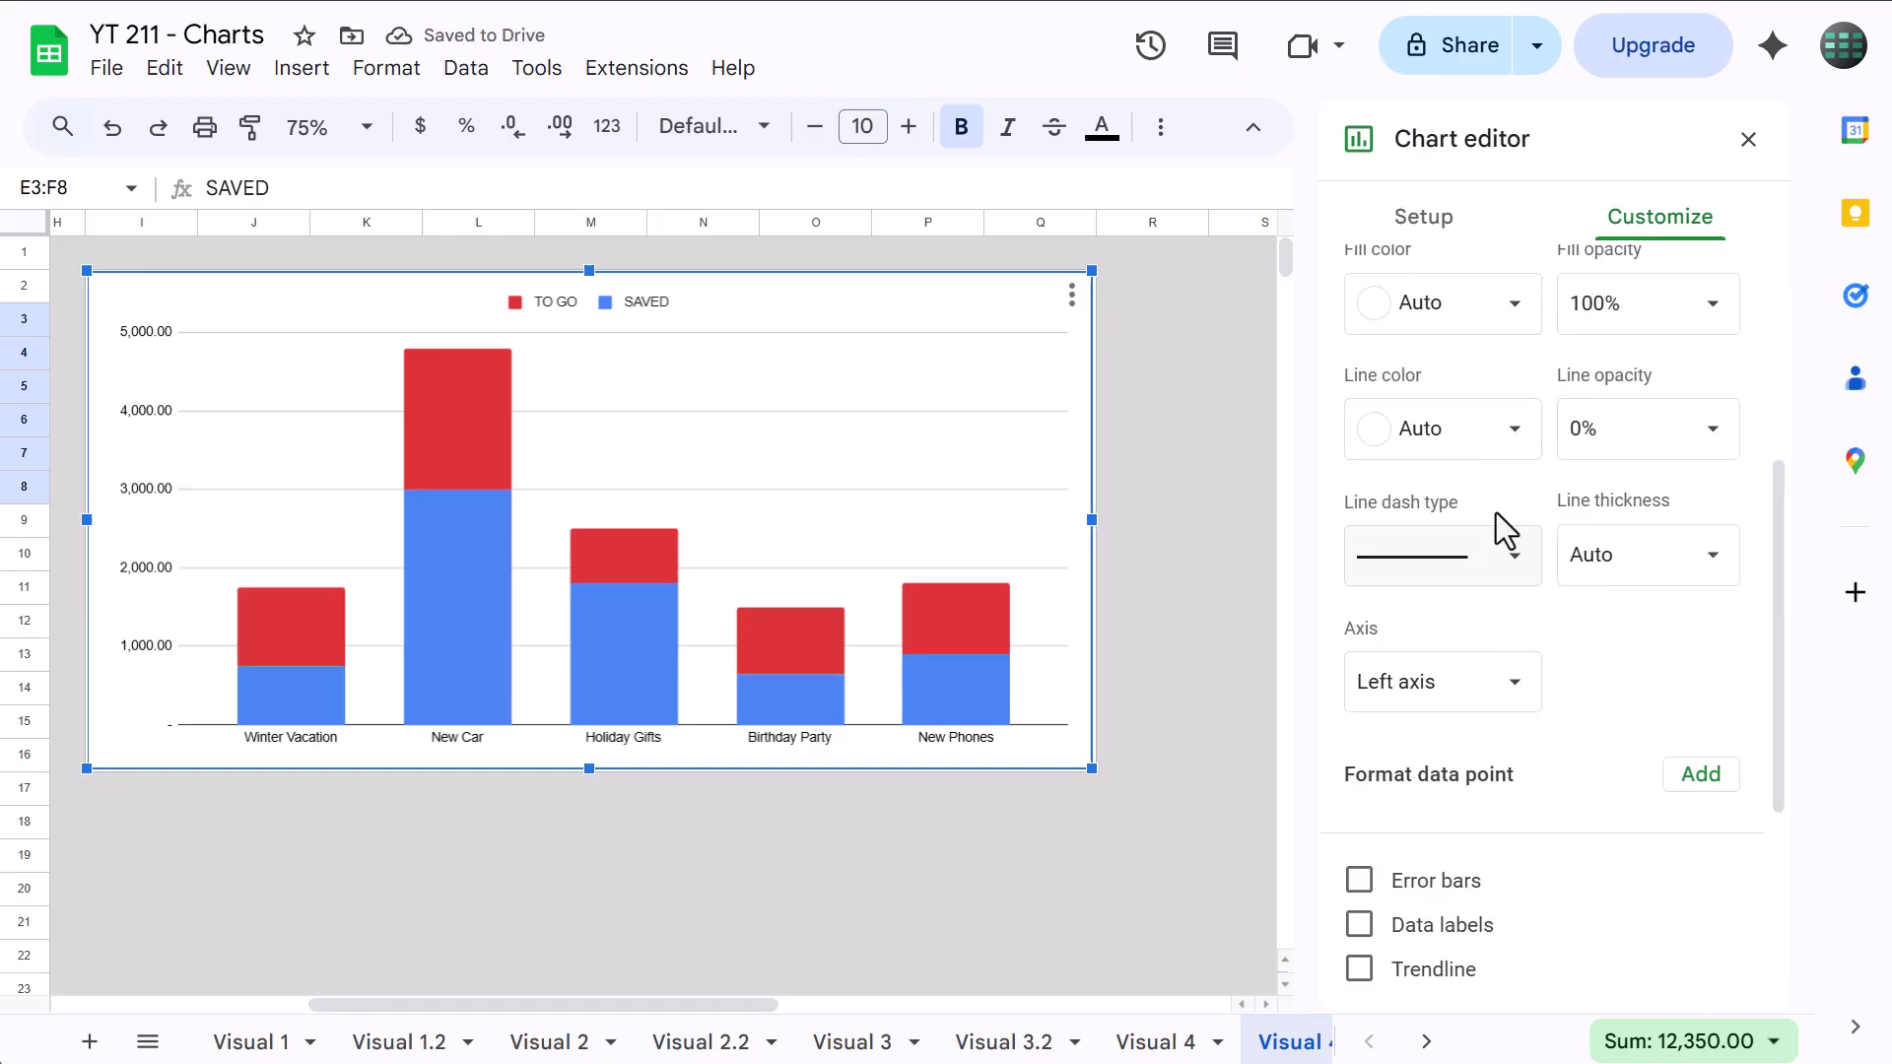
pyautogui.click(1484, 330)
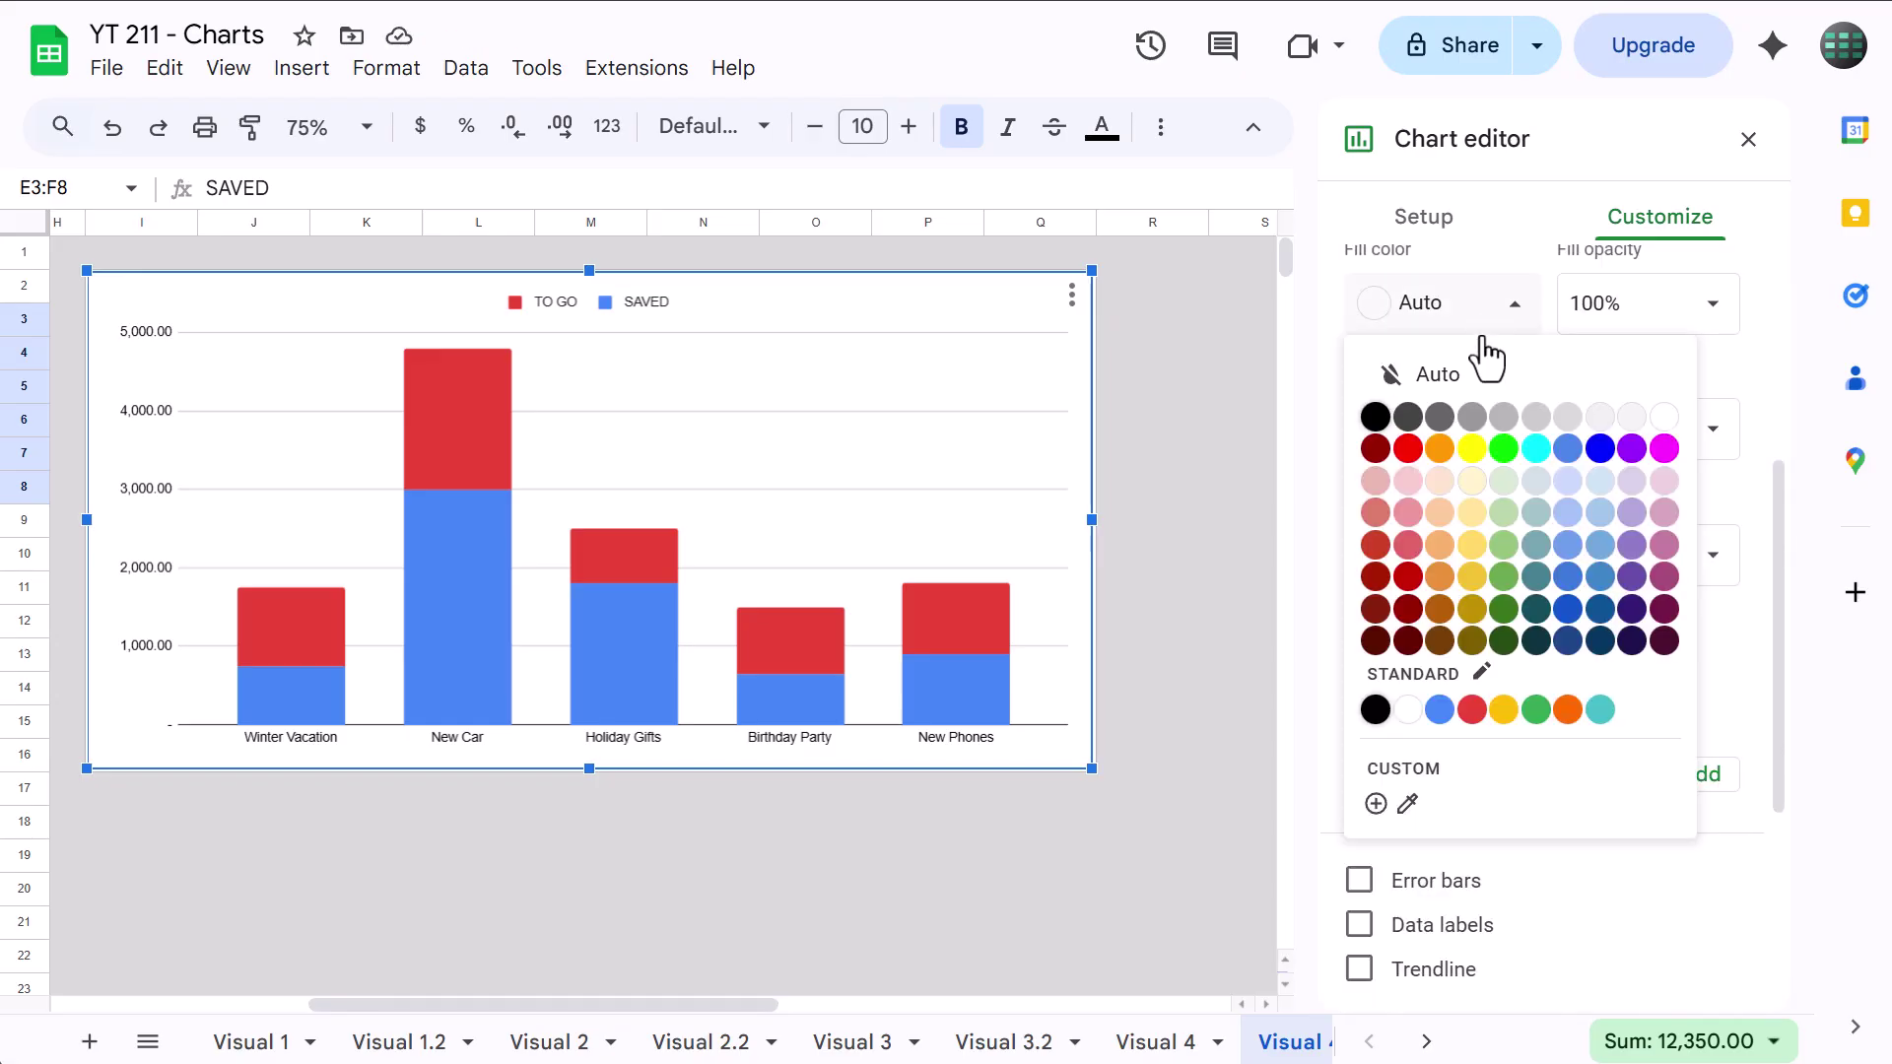
pyautogui.click(1599, 546)
pyautogui.scroll(3, 1482, 456)
pyautogui.click(1488, 552)
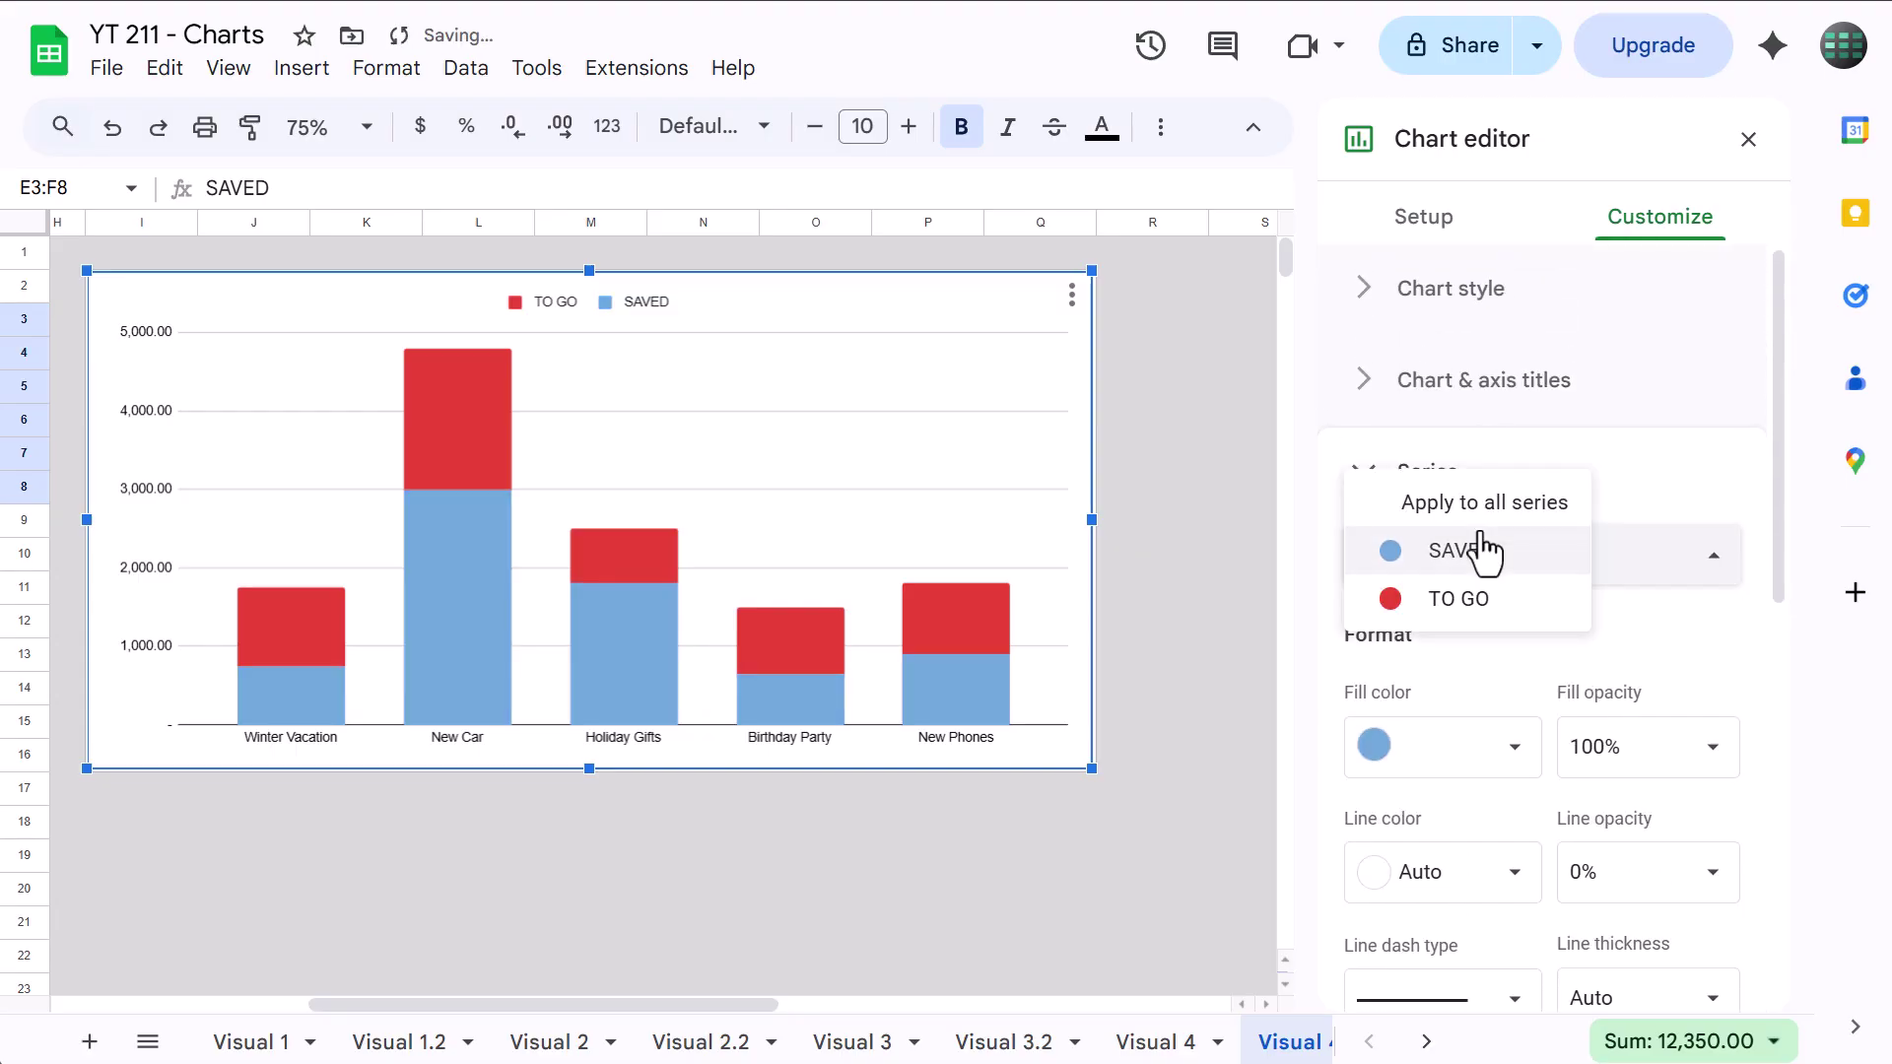
pyautogui.click(1468, 599)
pyautogui.click(1474, 749)
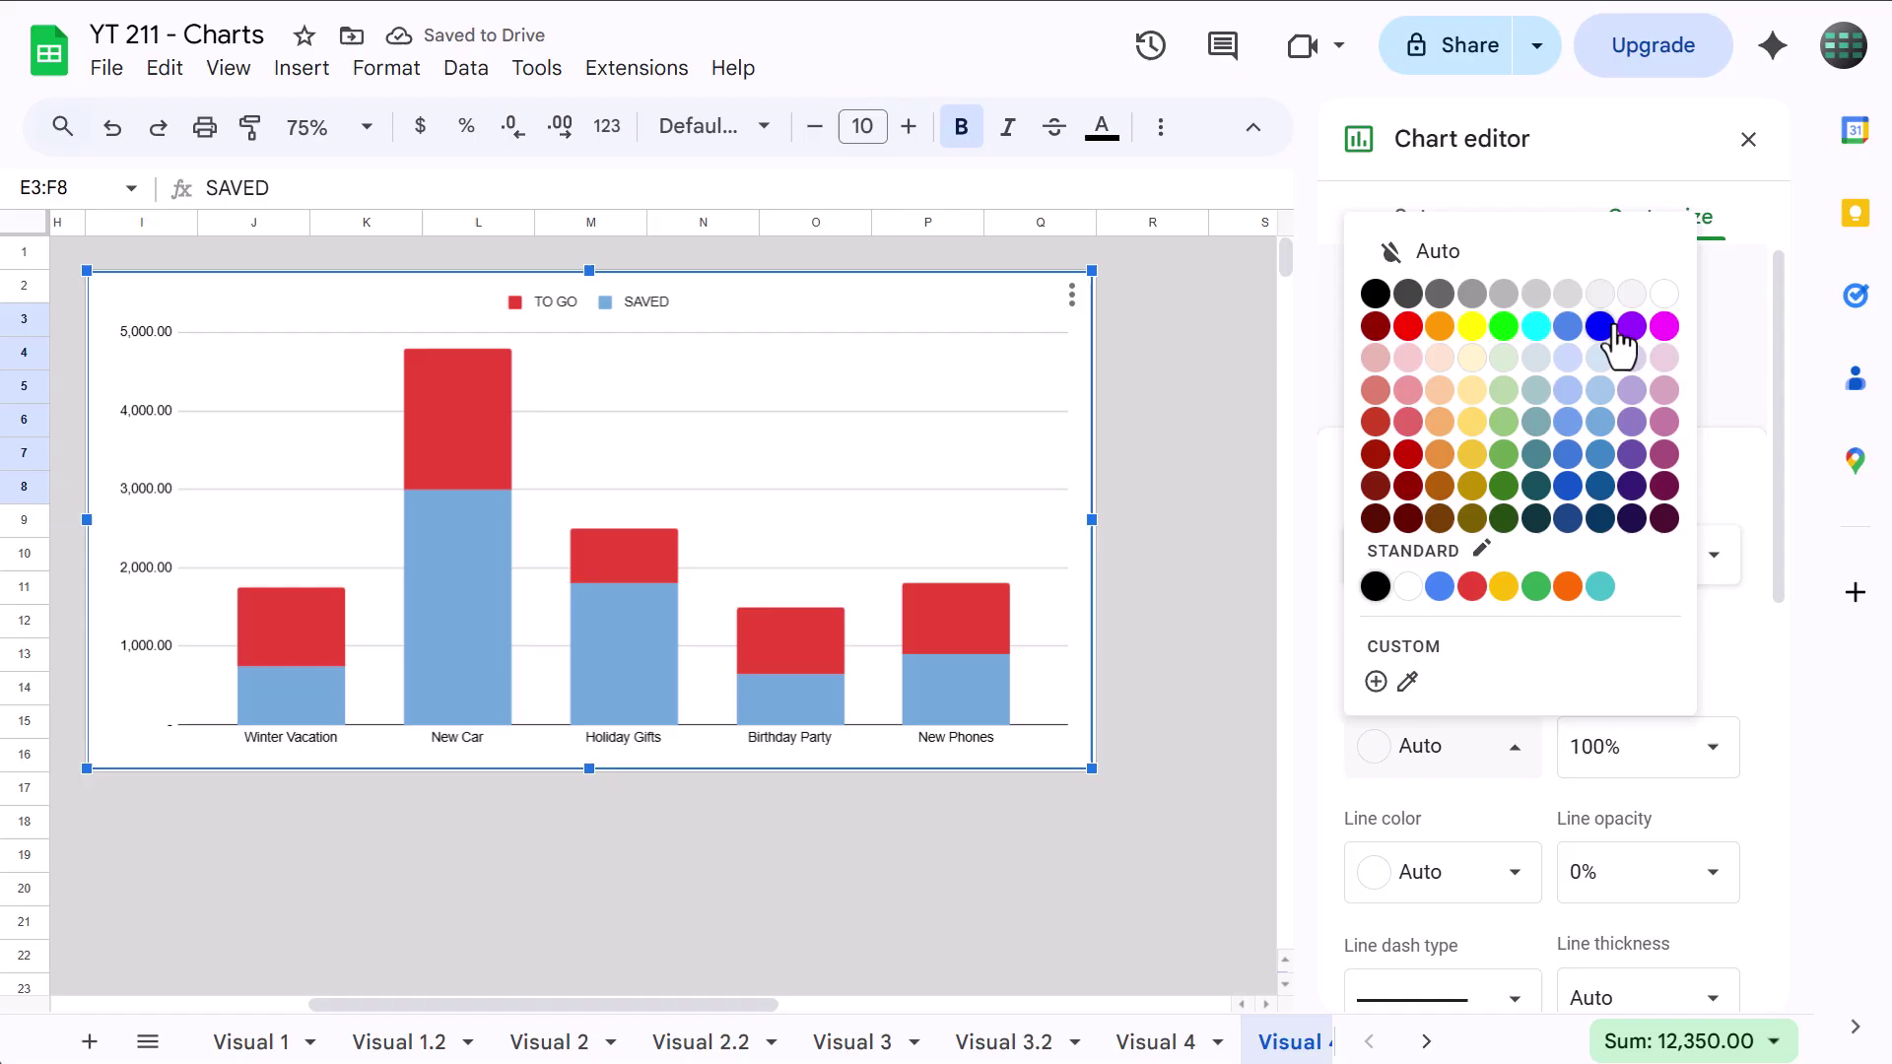
pyautogui.click(1599, 294)
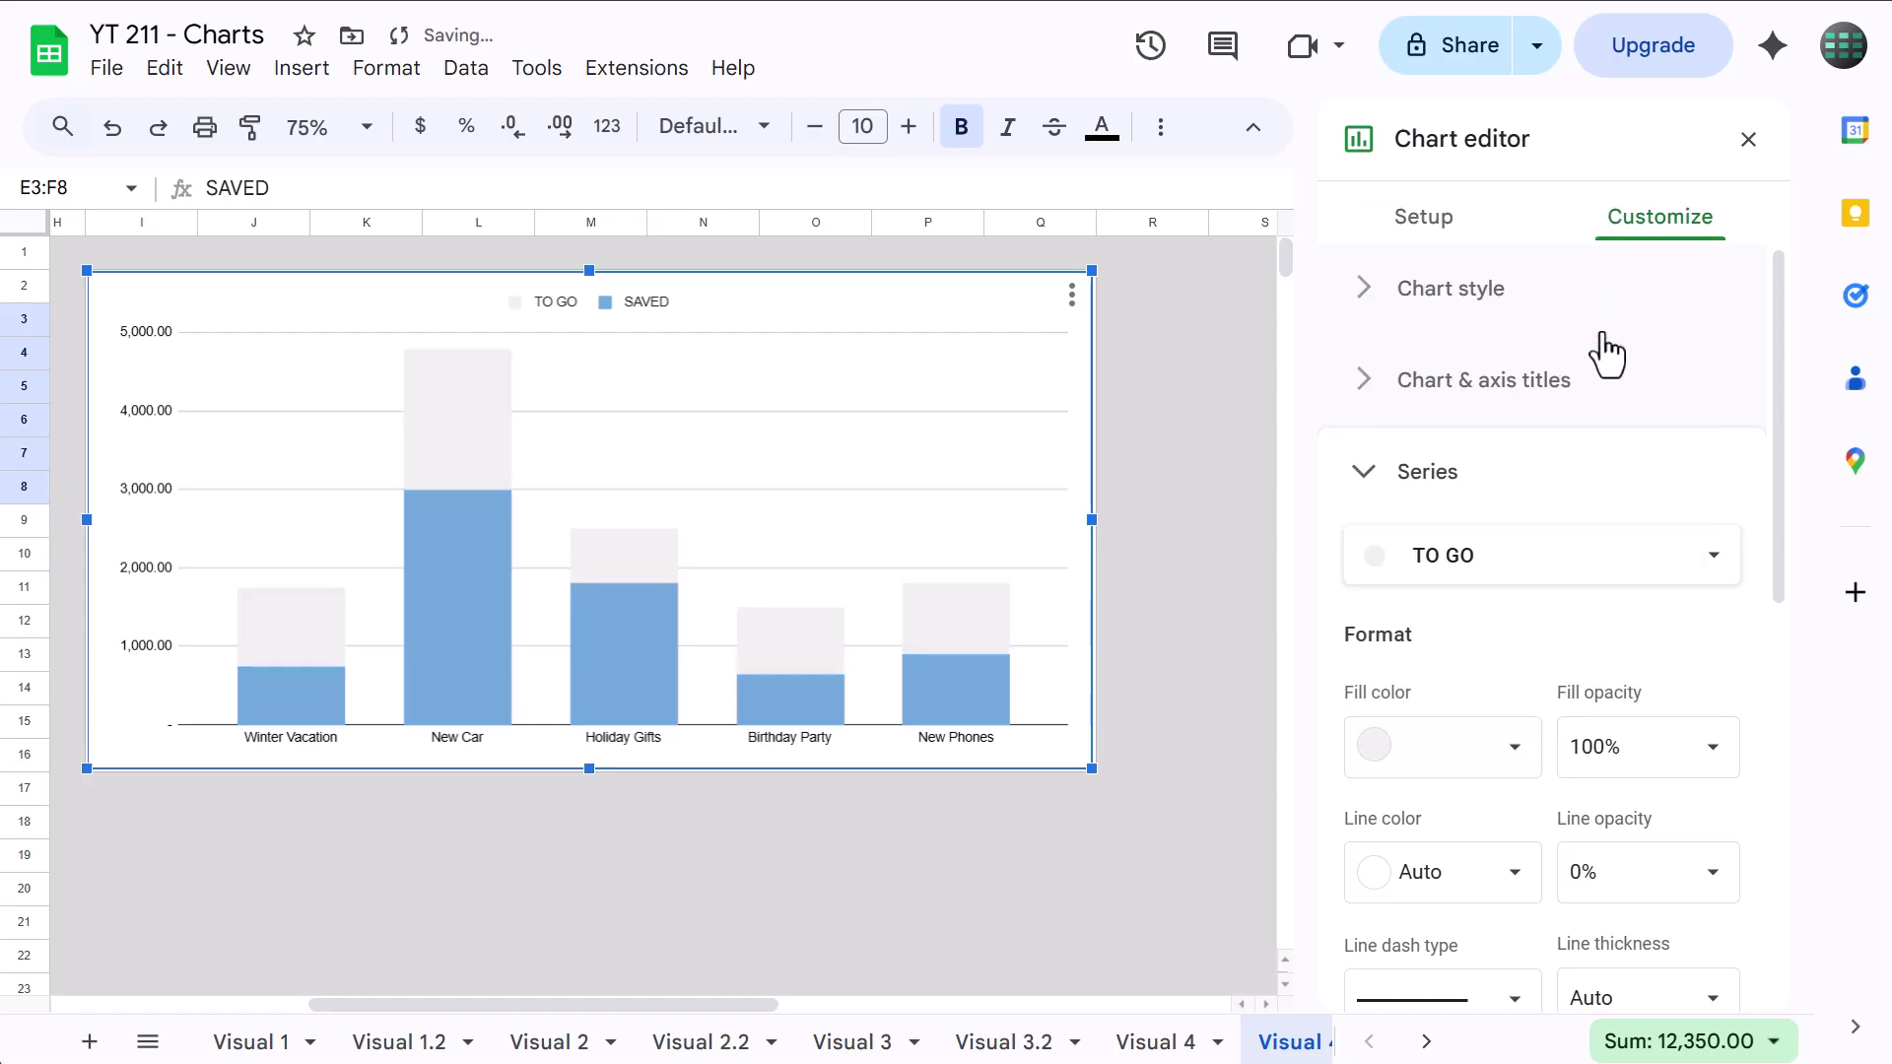
# Give all series a light-blue outline.
pyautogui.click(1504, 570)
pyautogui.click(1505, 463)
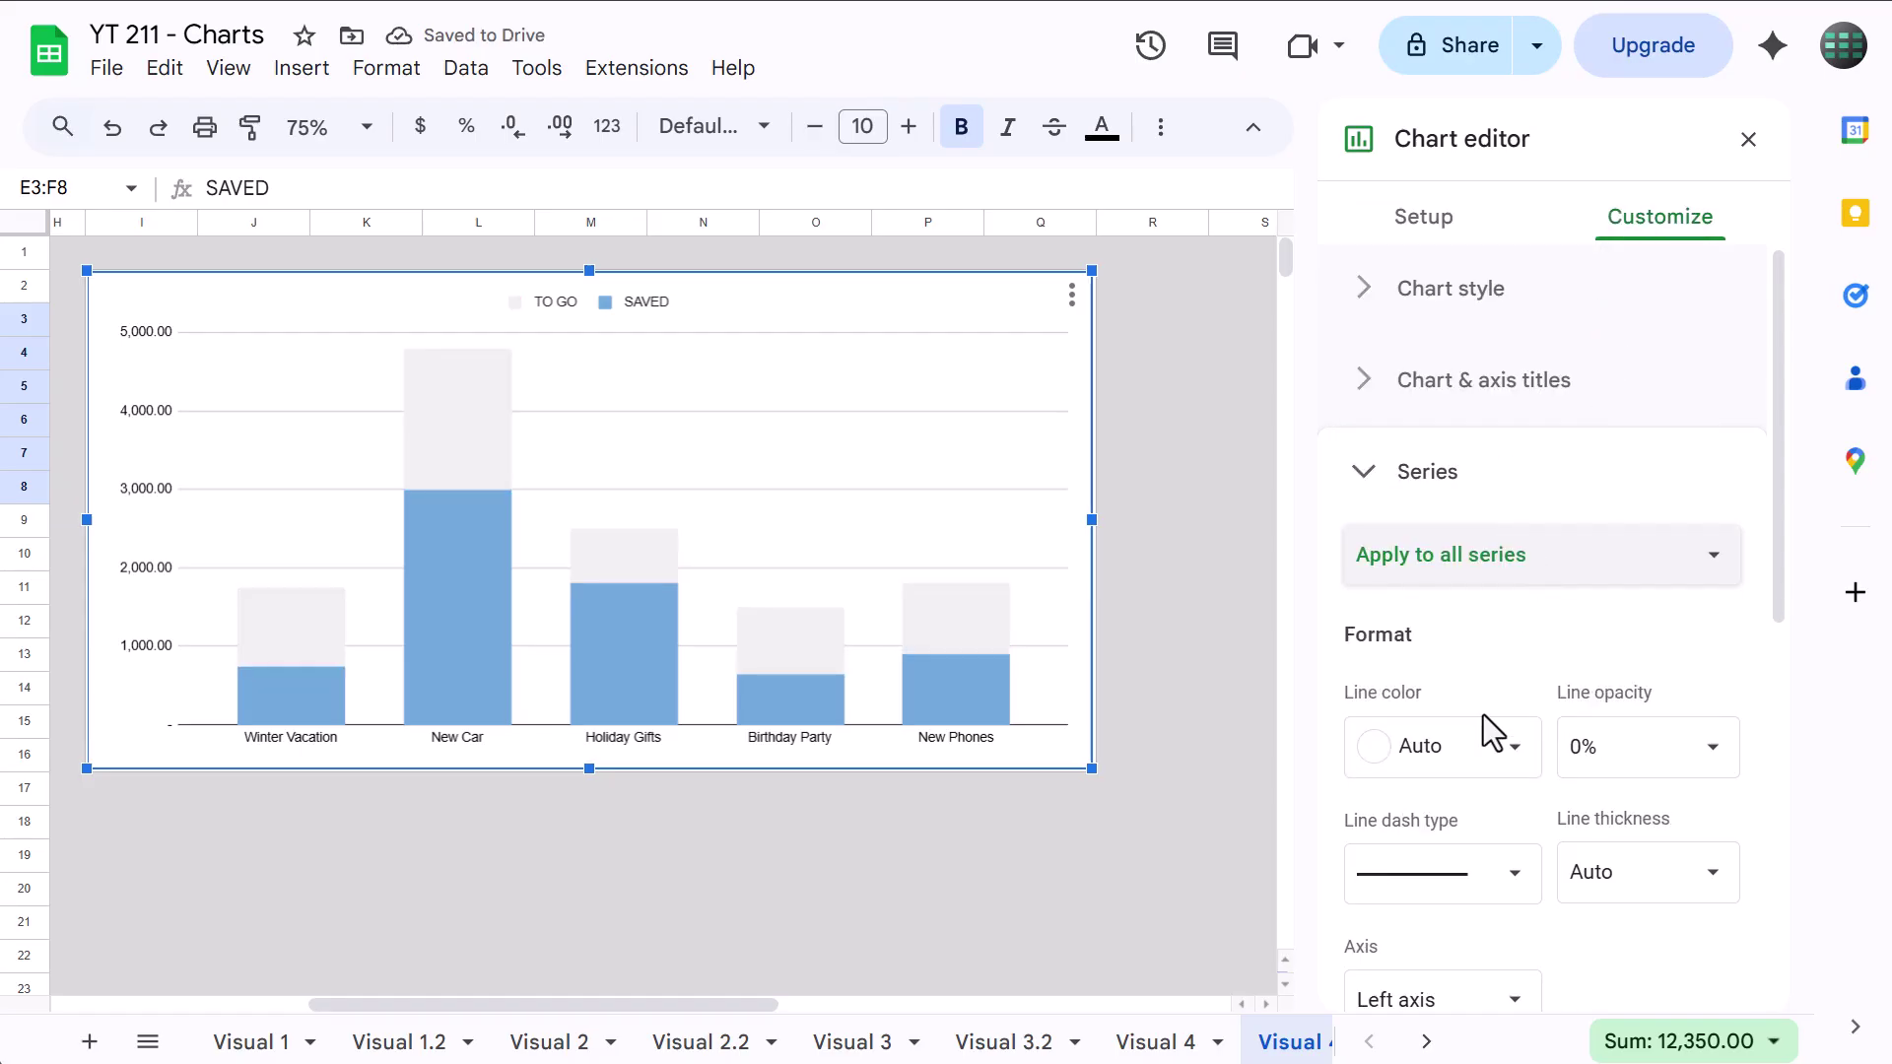
pyautogui.click(1491, 768)
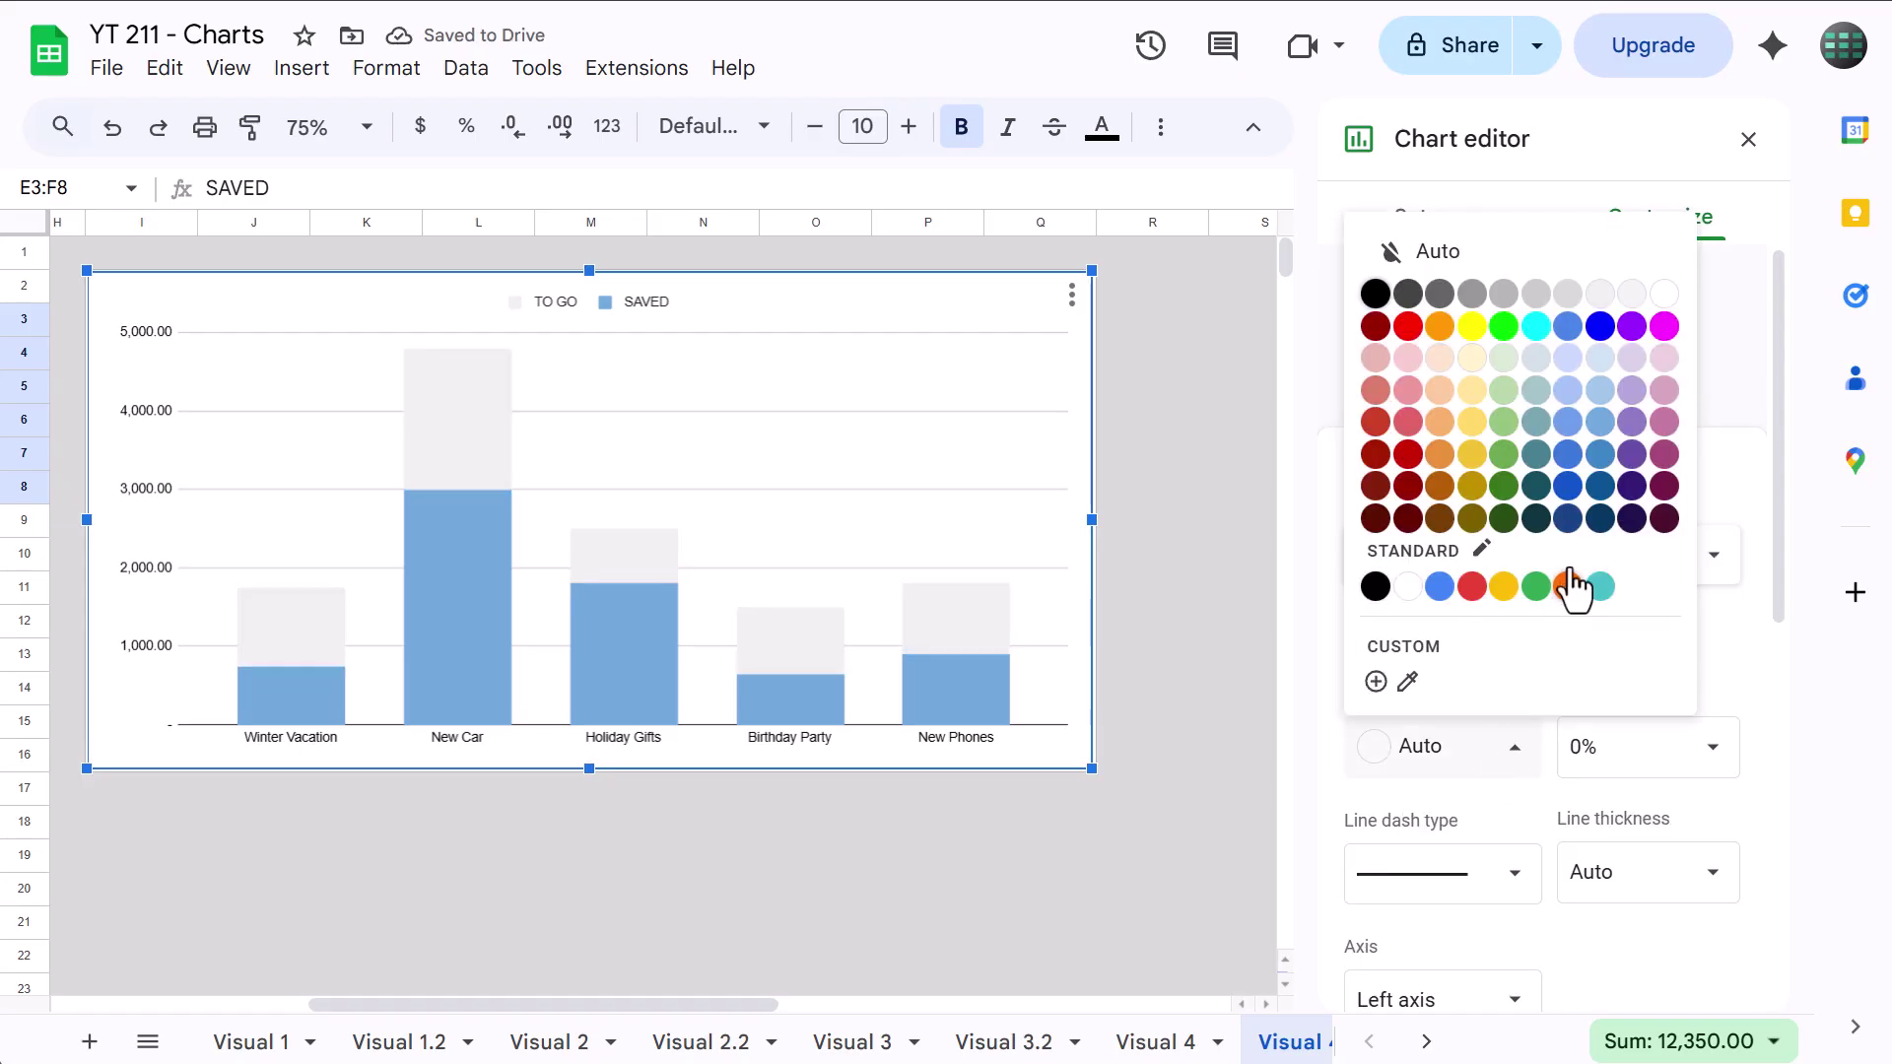
pyautogui.click(1600, 424)
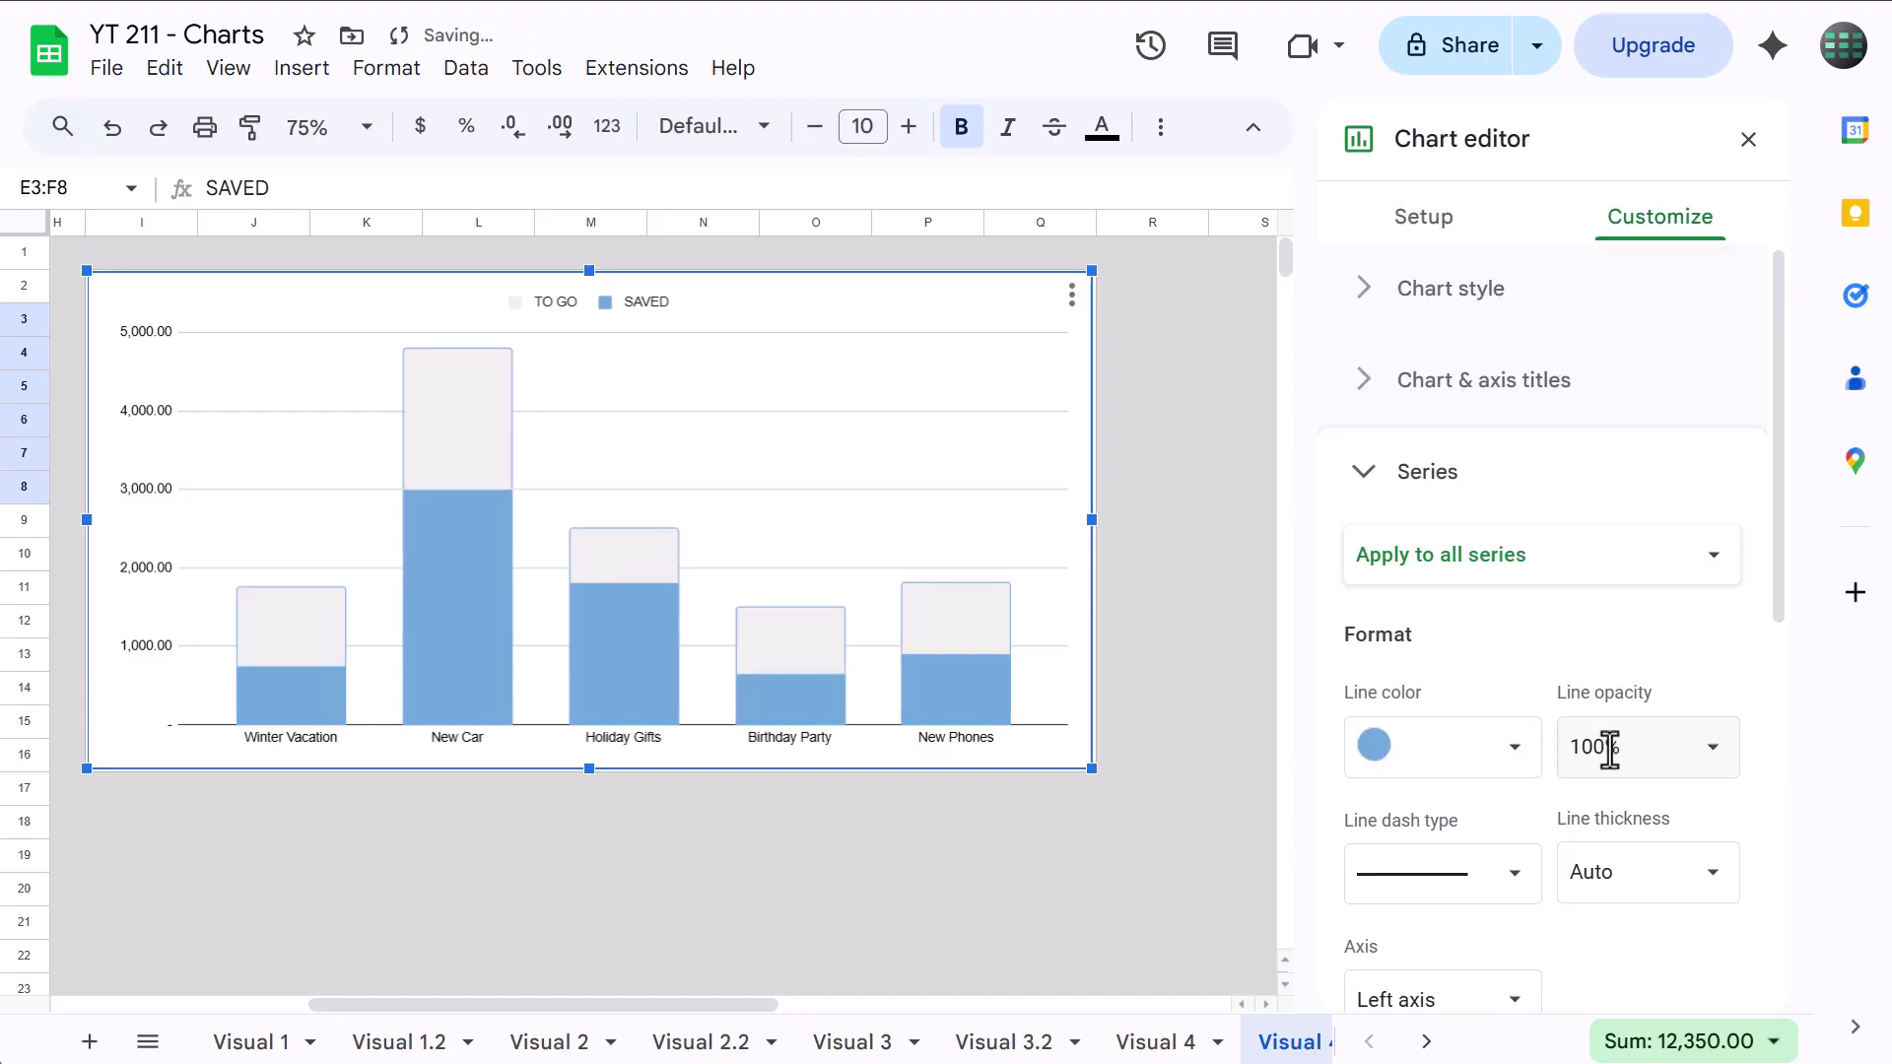
pyautogui.click(1617, 873)
# Set the outline thickness to 4px and make the legend bold at size 18.
pyautogui.write('4')
pyautogui.press('Return')
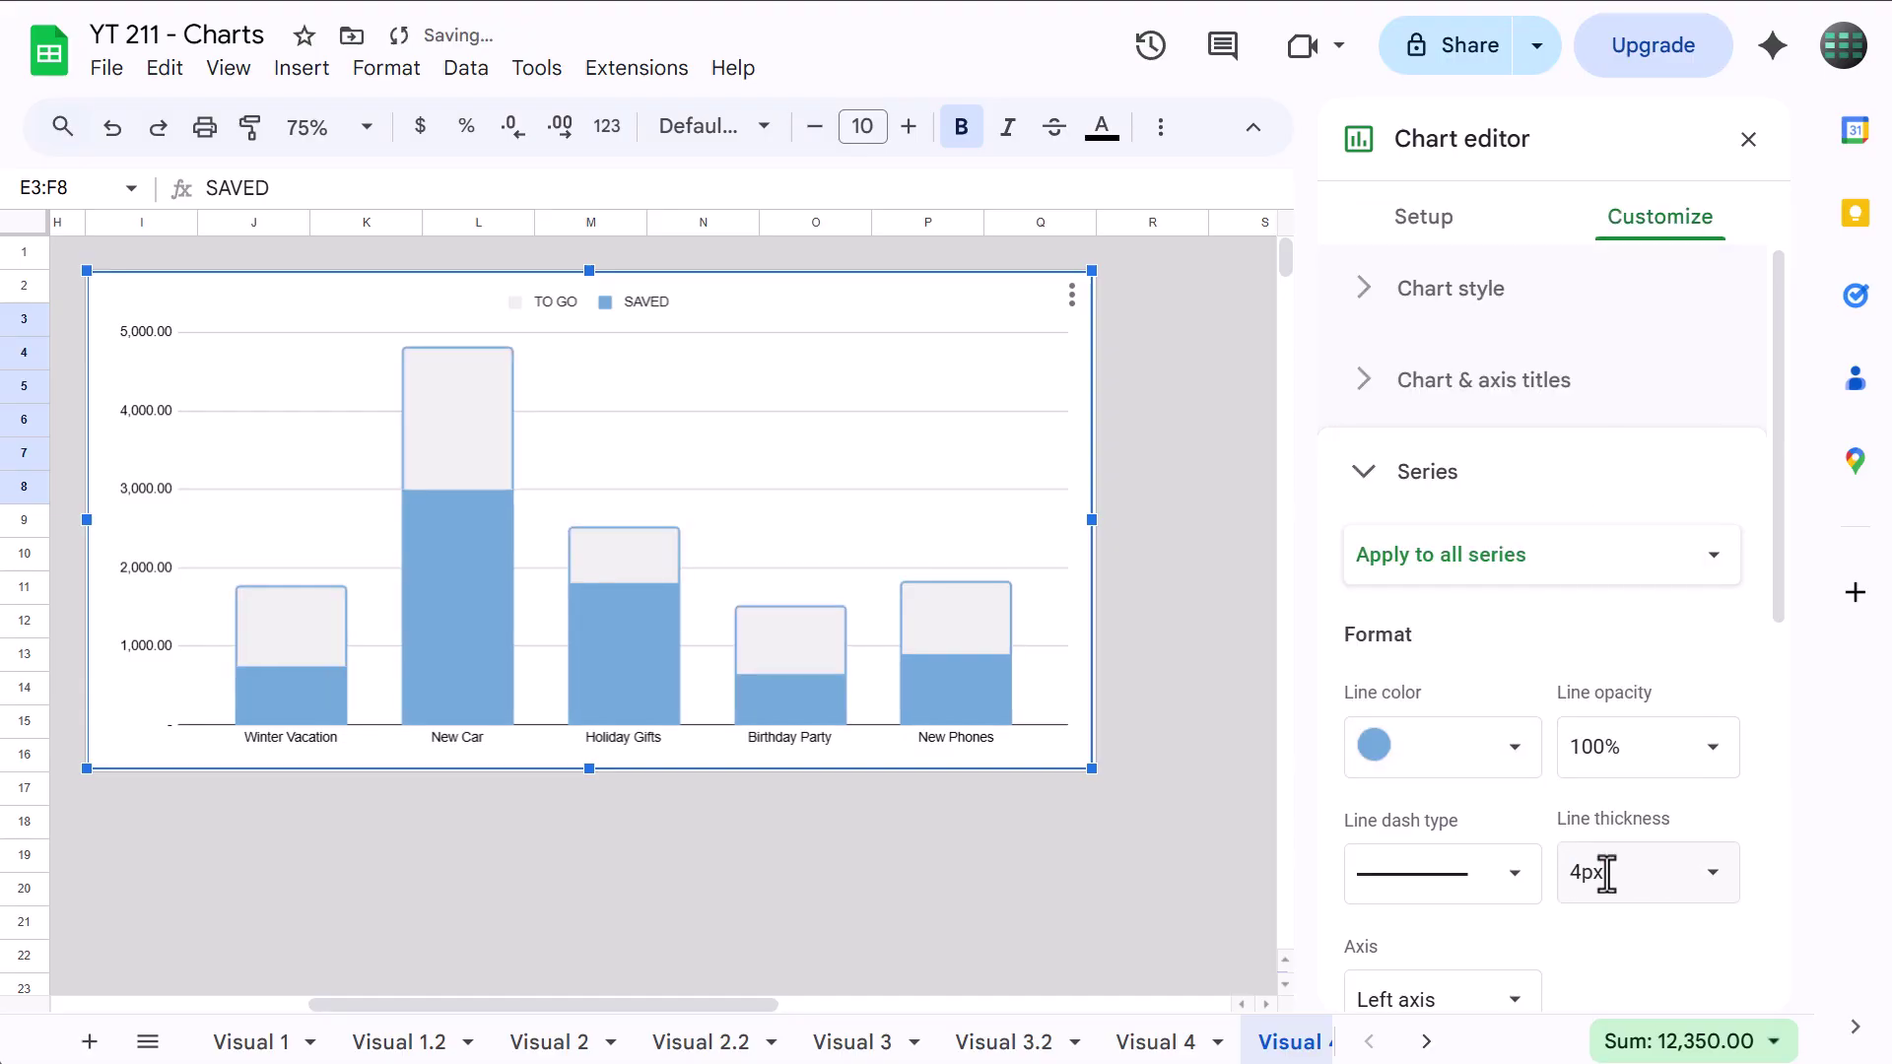
pyautogui.scroll(-6, 1554, 891)
pyautogui.click(1477, 857)
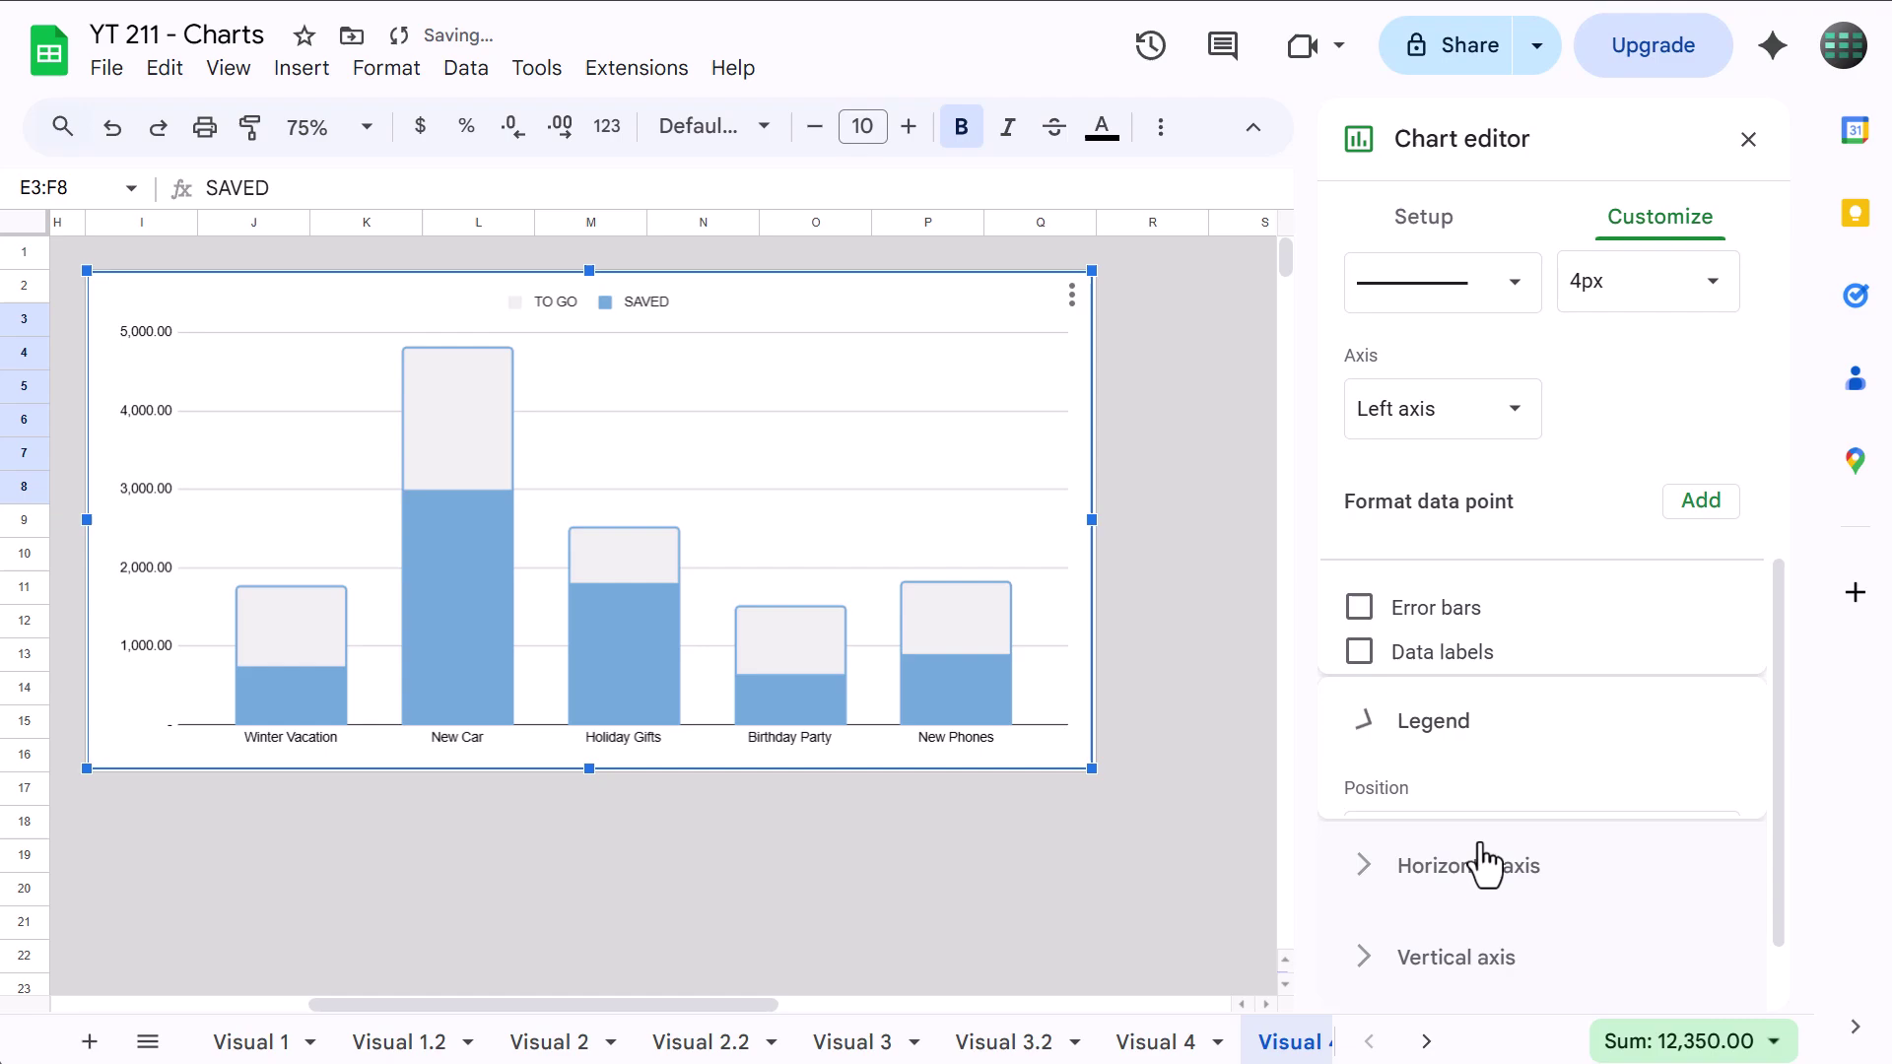
pyautogui.click(1618, 536)
pyautogui.click(1639, 832)
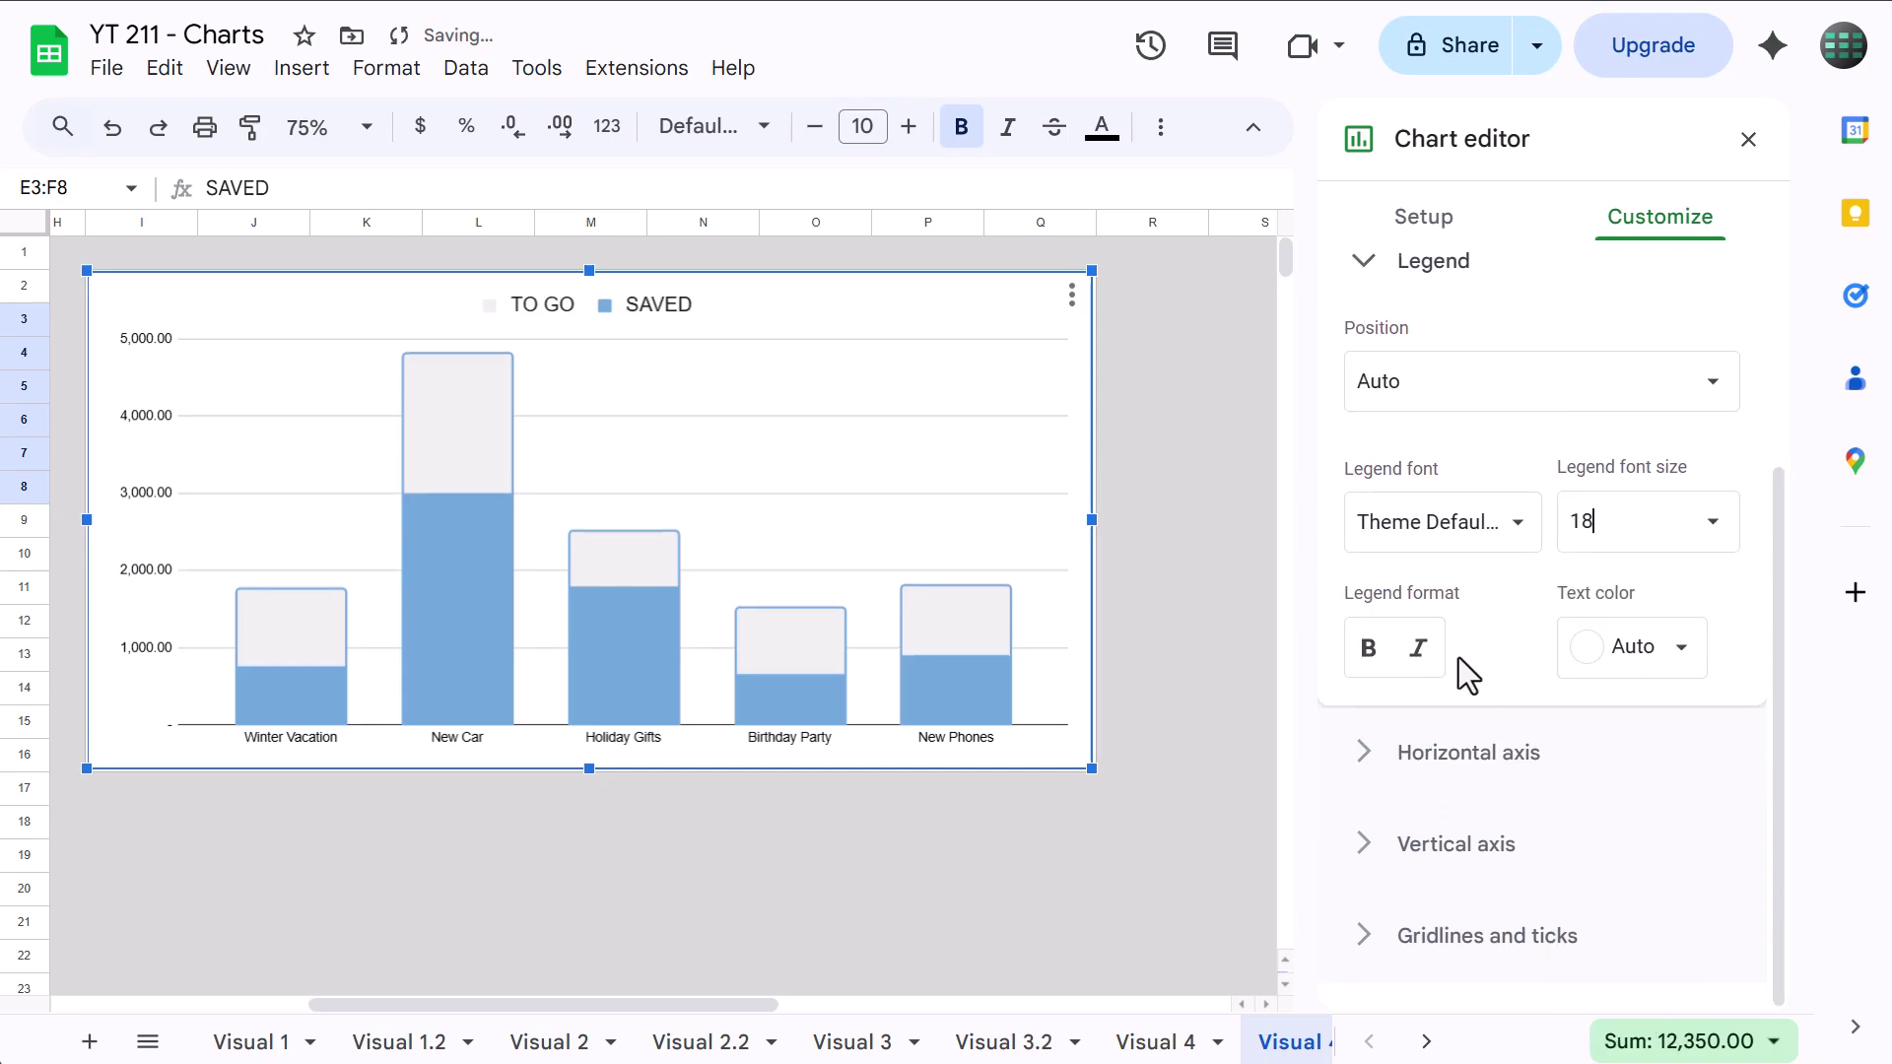
pyautogui.click(1368, 649)
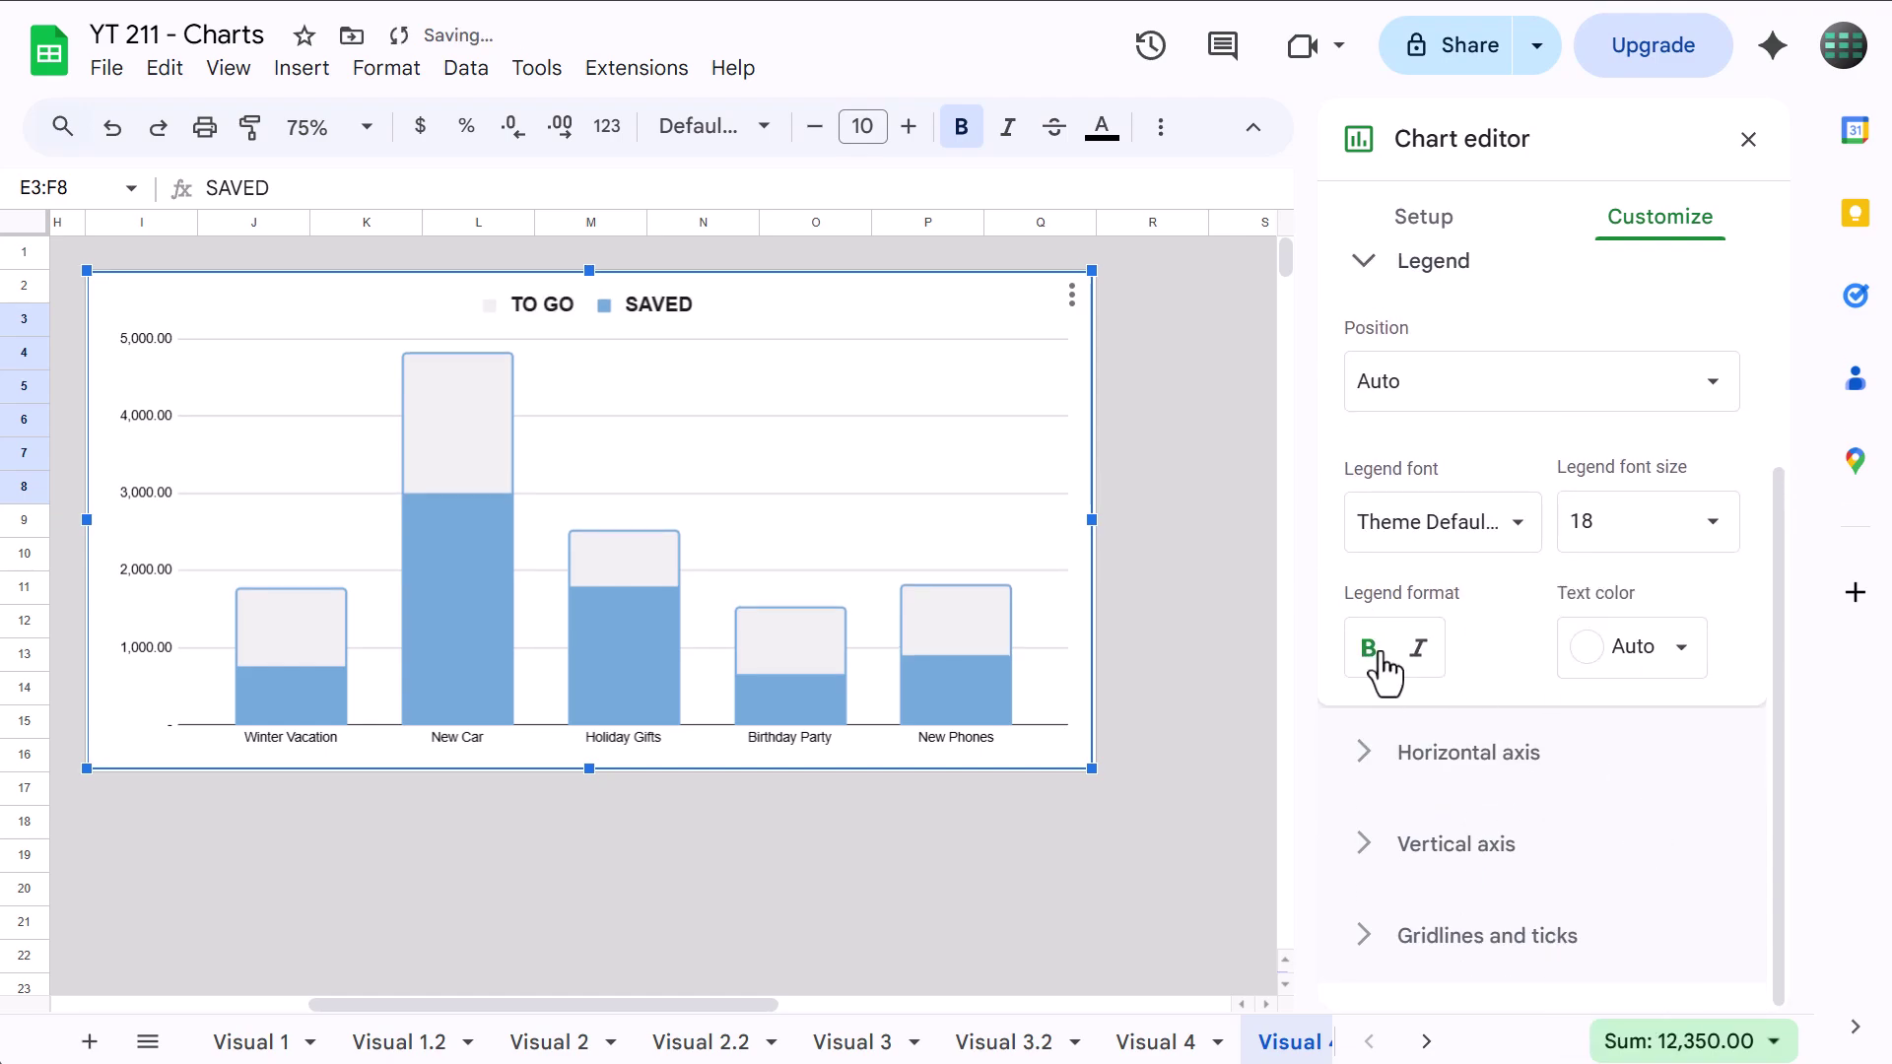
# Make the horizontal axis labels bold at size 16.
pyautogui.click(1450, 766)
pyautogui.click(1665, 474)
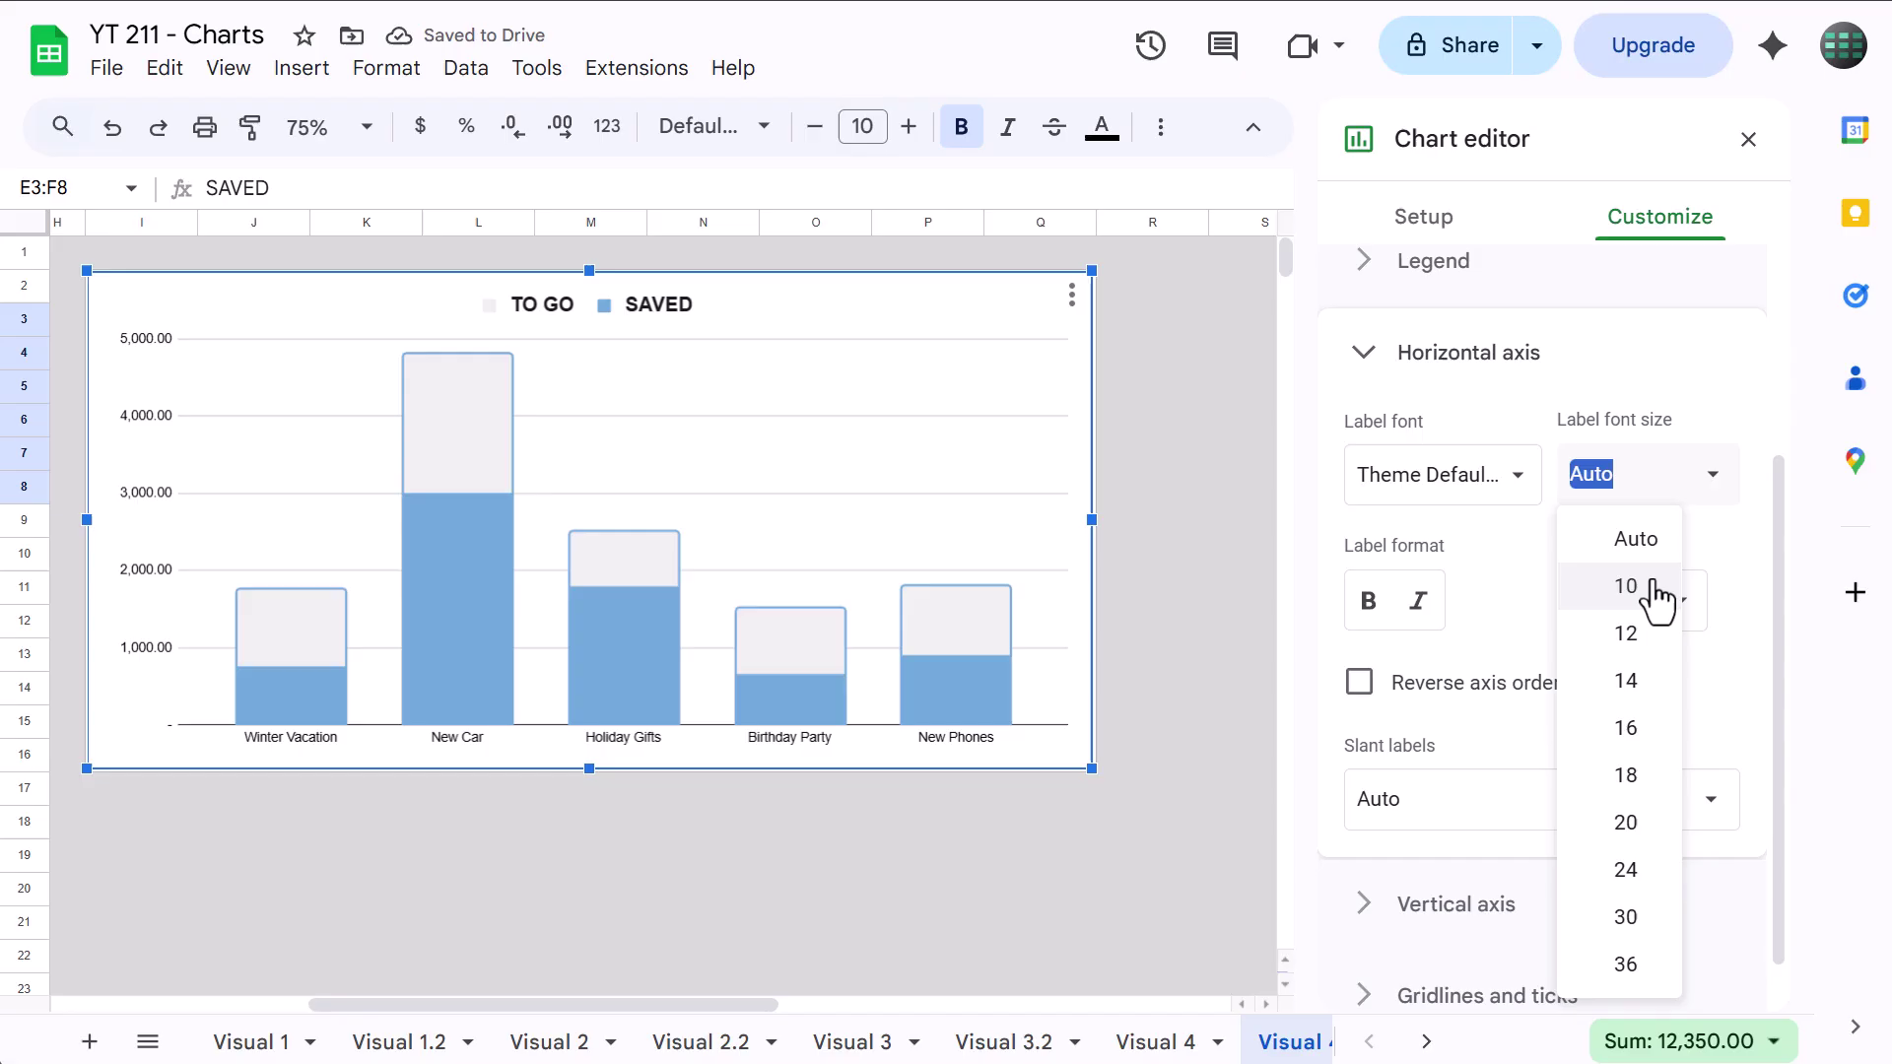
pyautogui.click(1639, 726)
pyautogui.click(1368, 601)
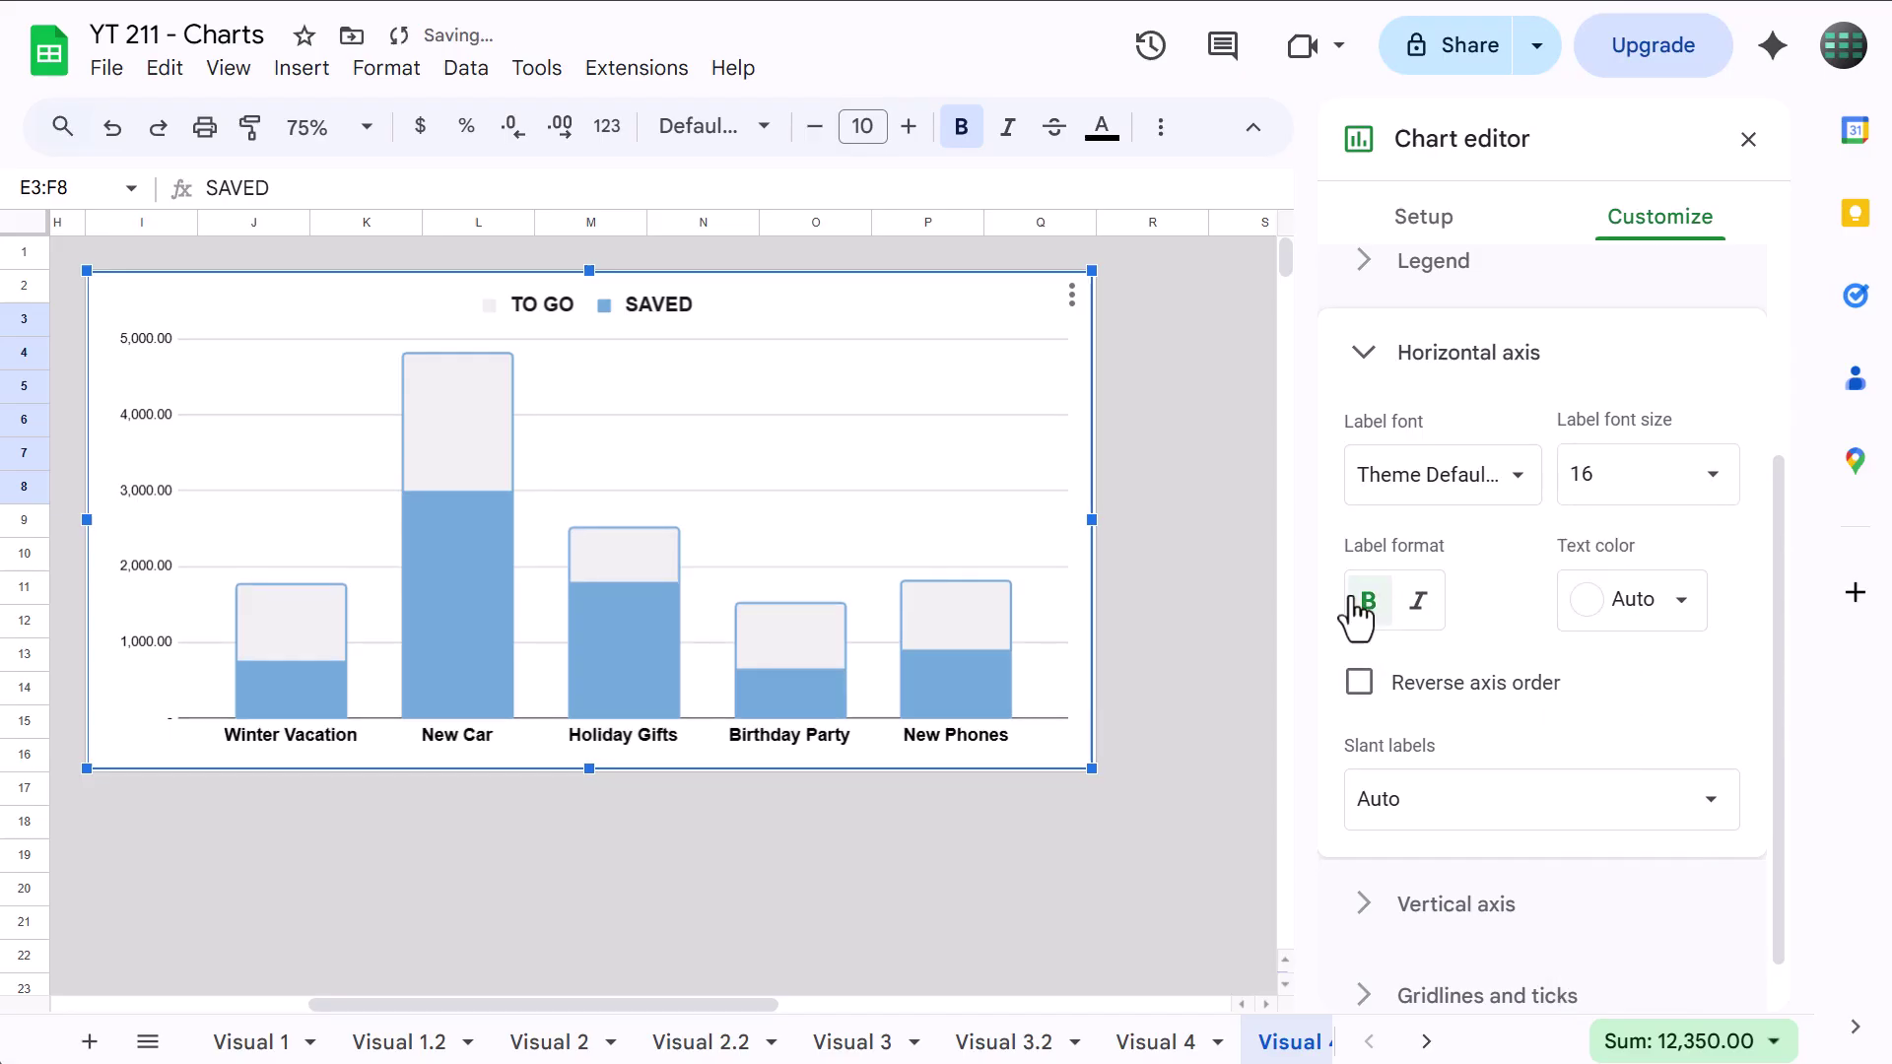
# Set vertical axis labels to size 16 with number format None.
pyautogui.click(1468, 905)
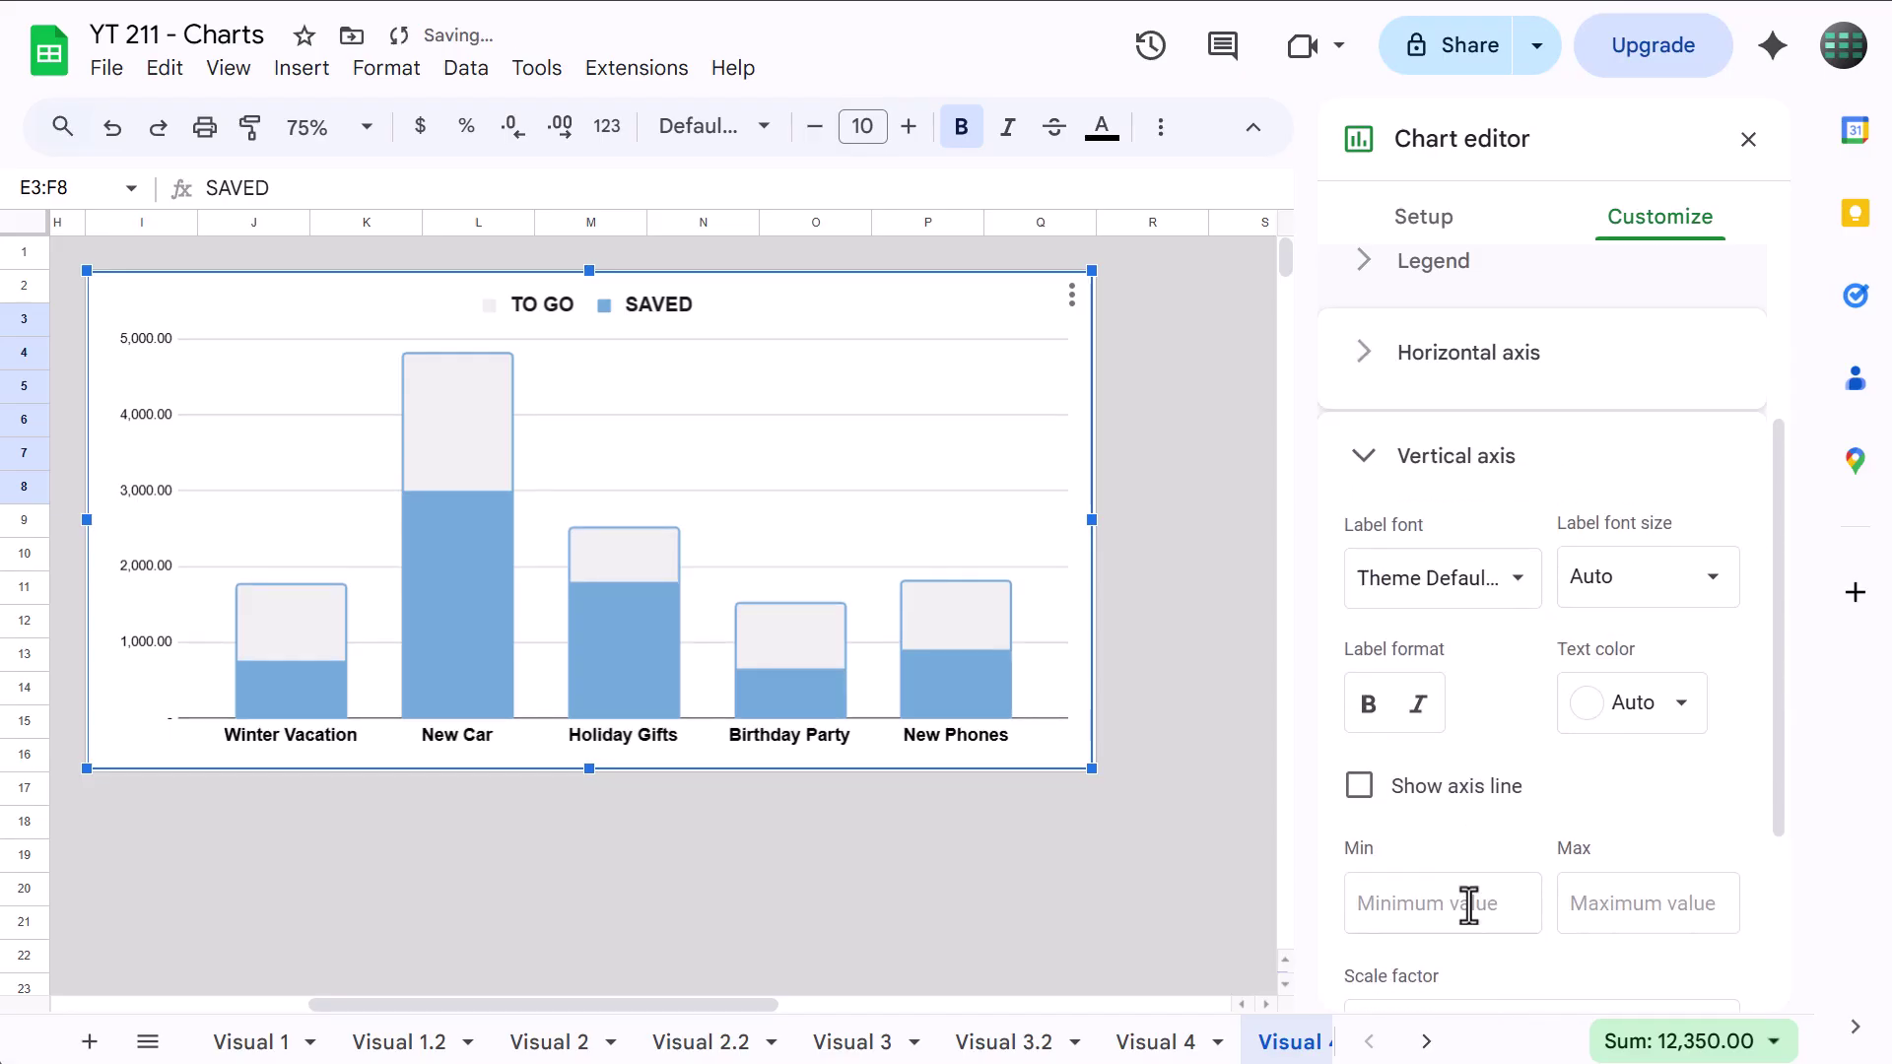
pyautogui.click(1652, 579)
pyautogui.click(1623, 268)
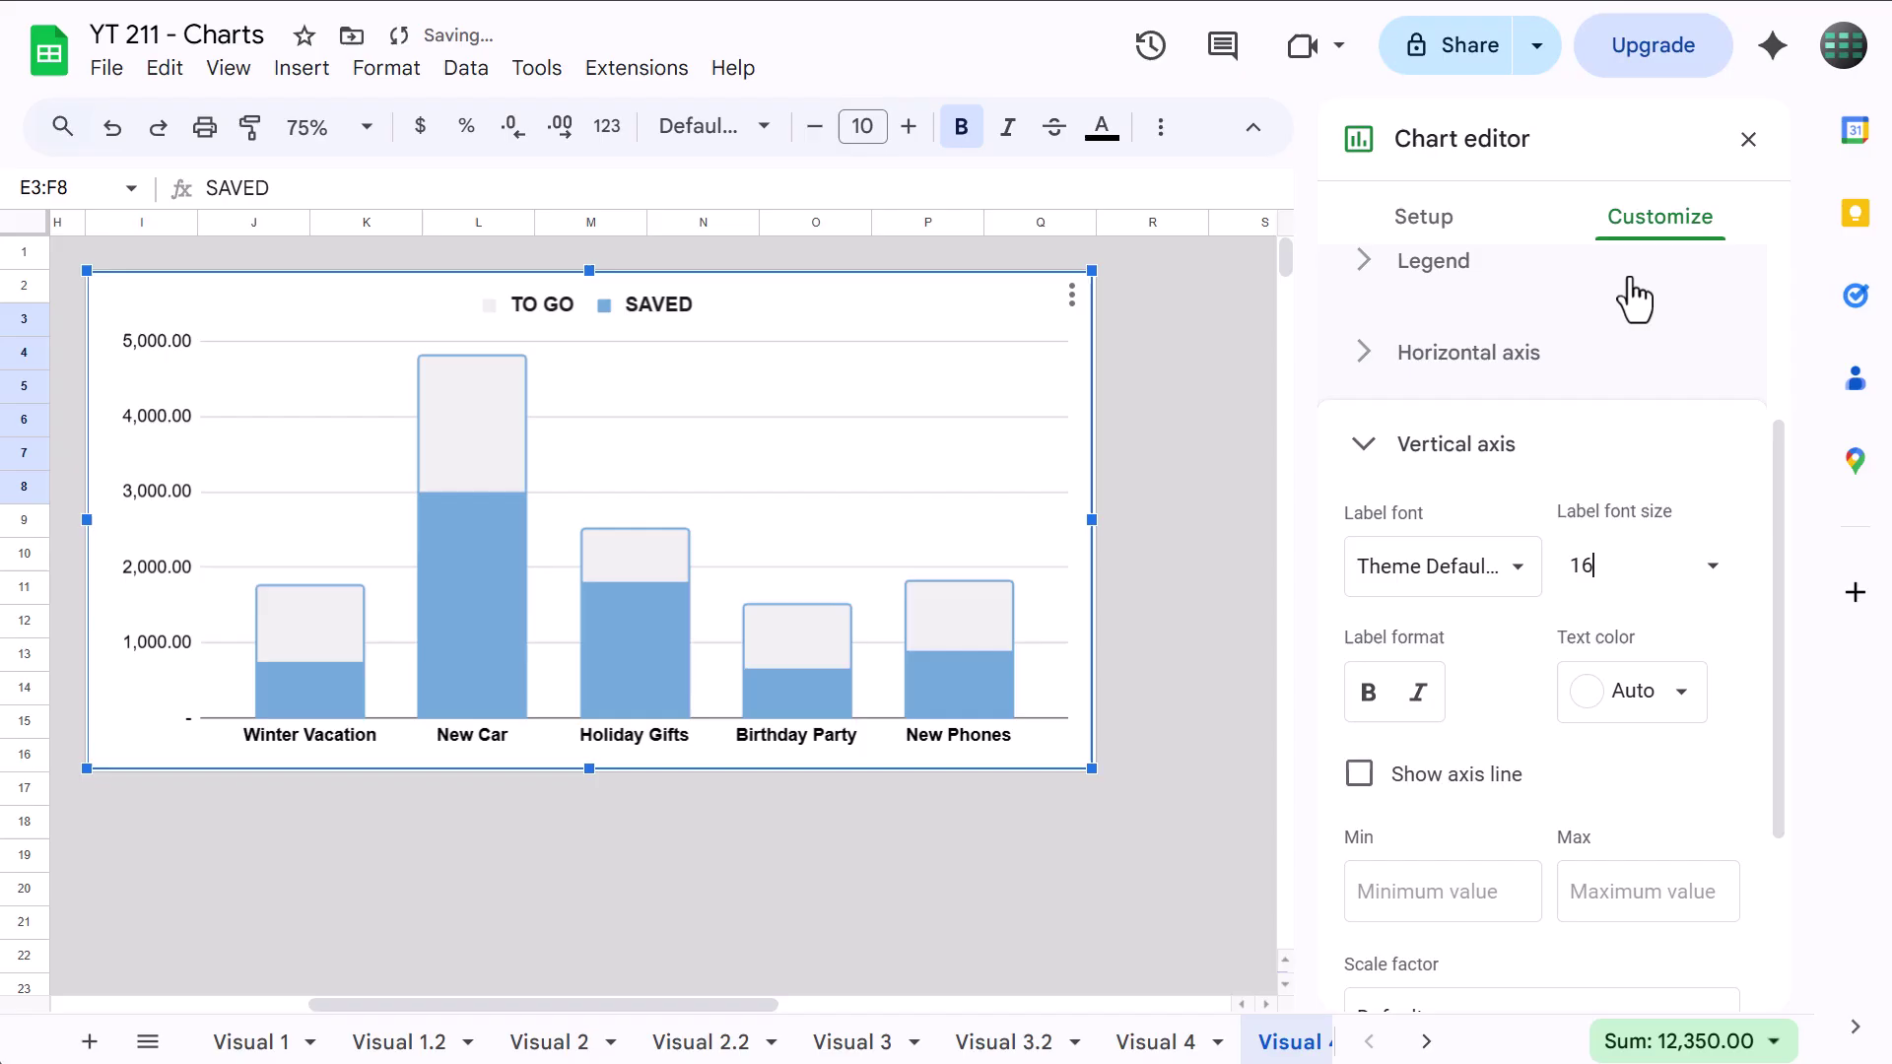
pyautogui.scroll(-3, 1583, 655)
pyautogui.click(1505, 847)
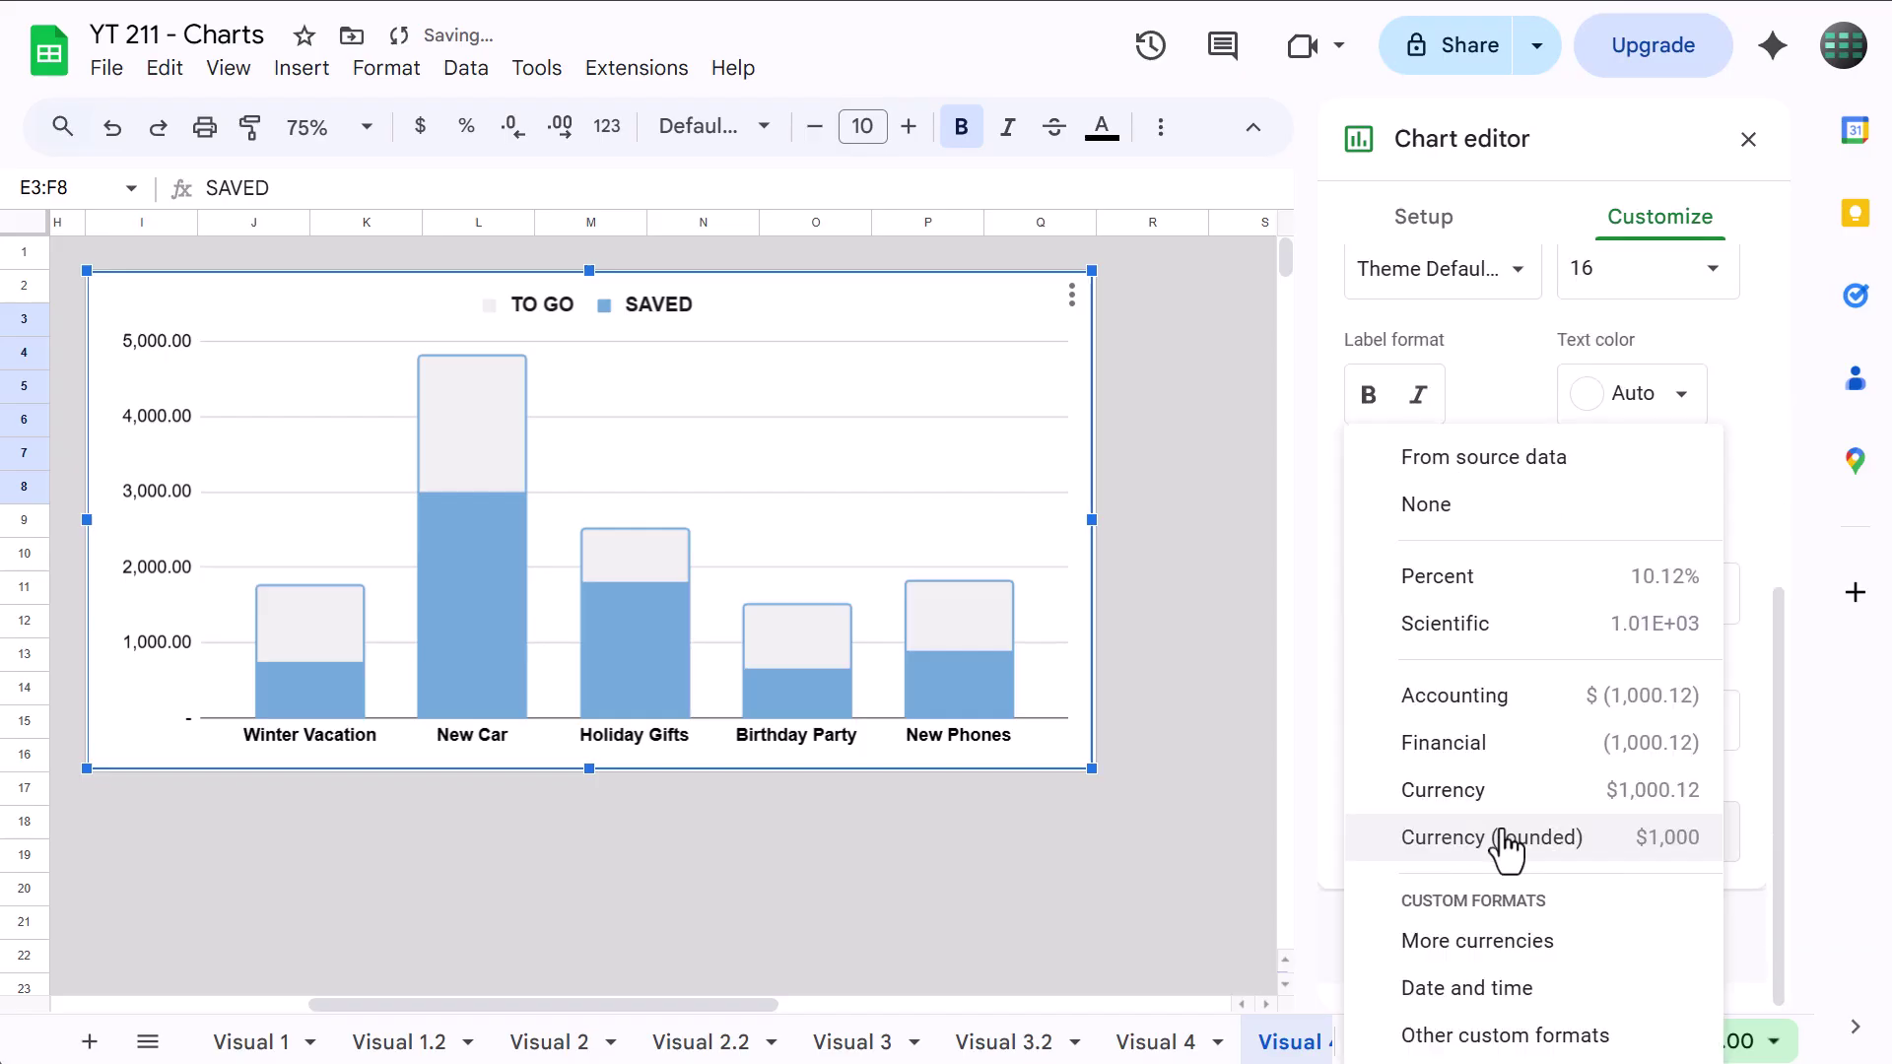
pyautogui.click(1527, 541)
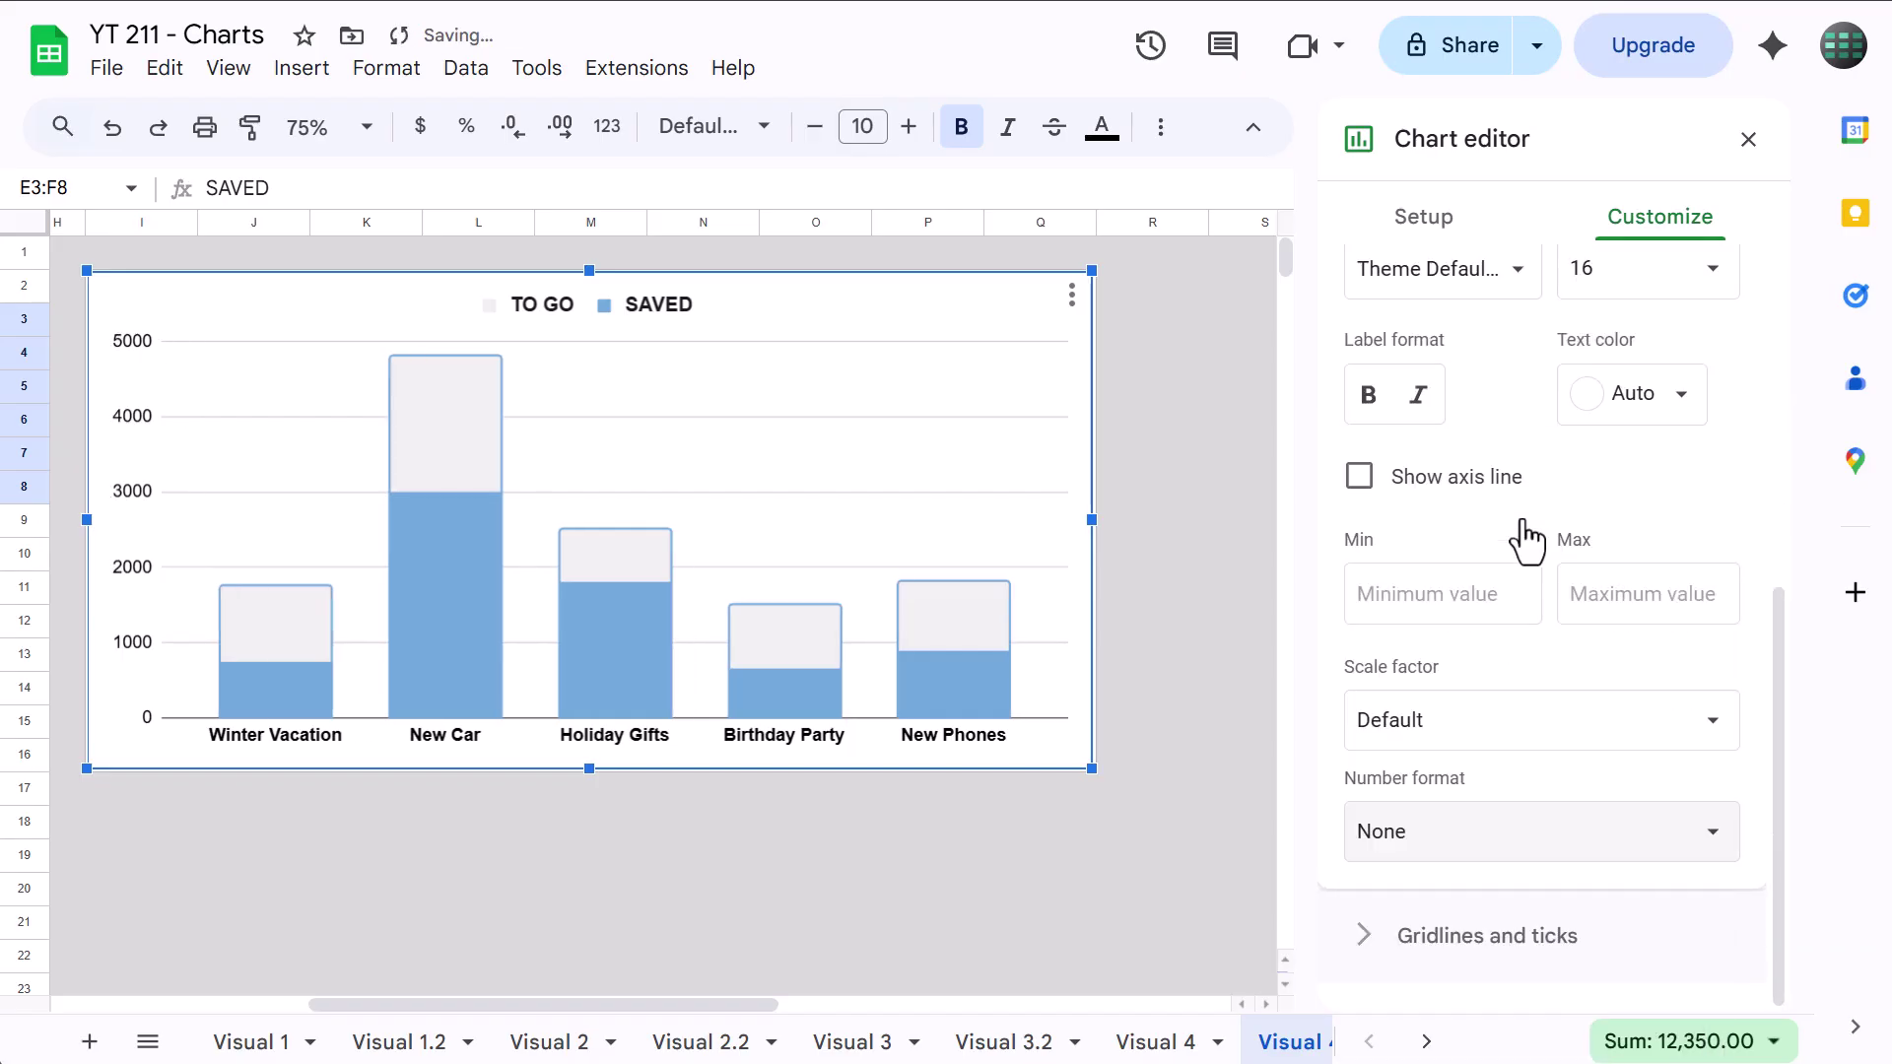
# Remove the major gridlines and close the chart editor.
pyautogui.click(1458, 936)
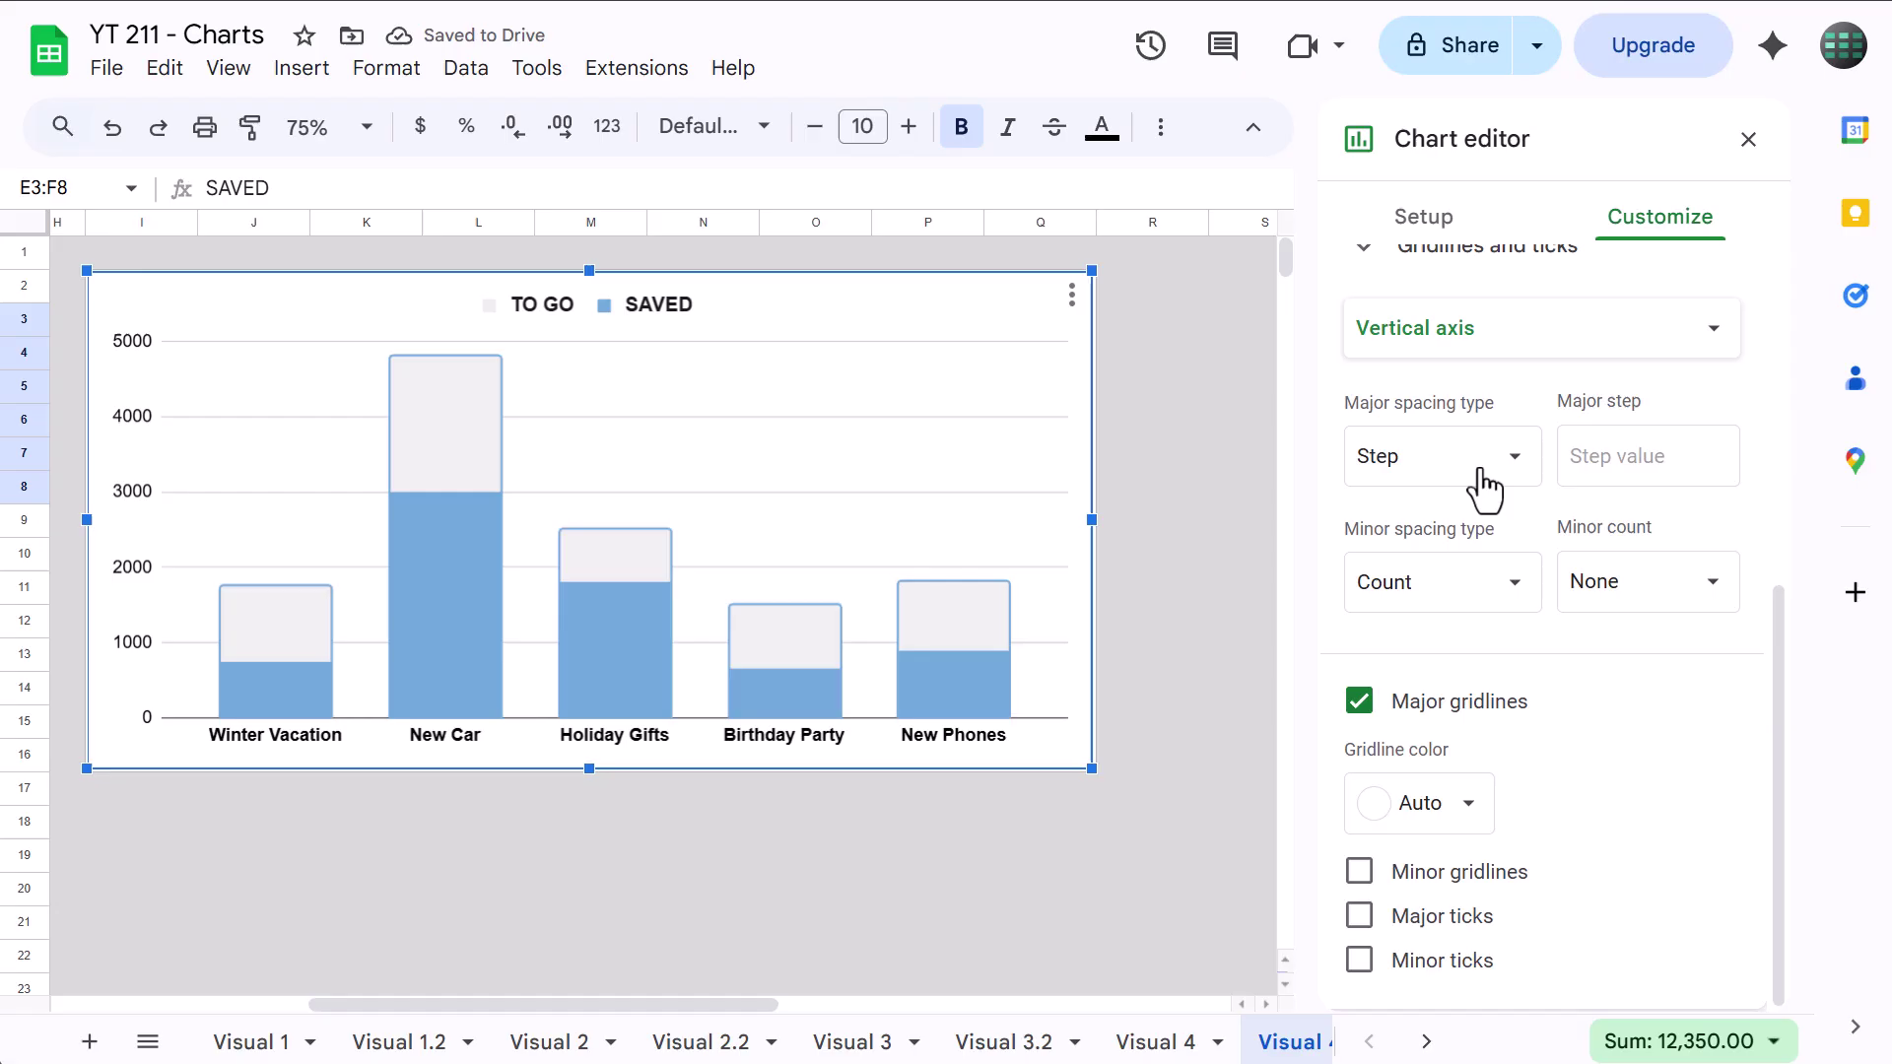
pyautogui.click(1360, 701)
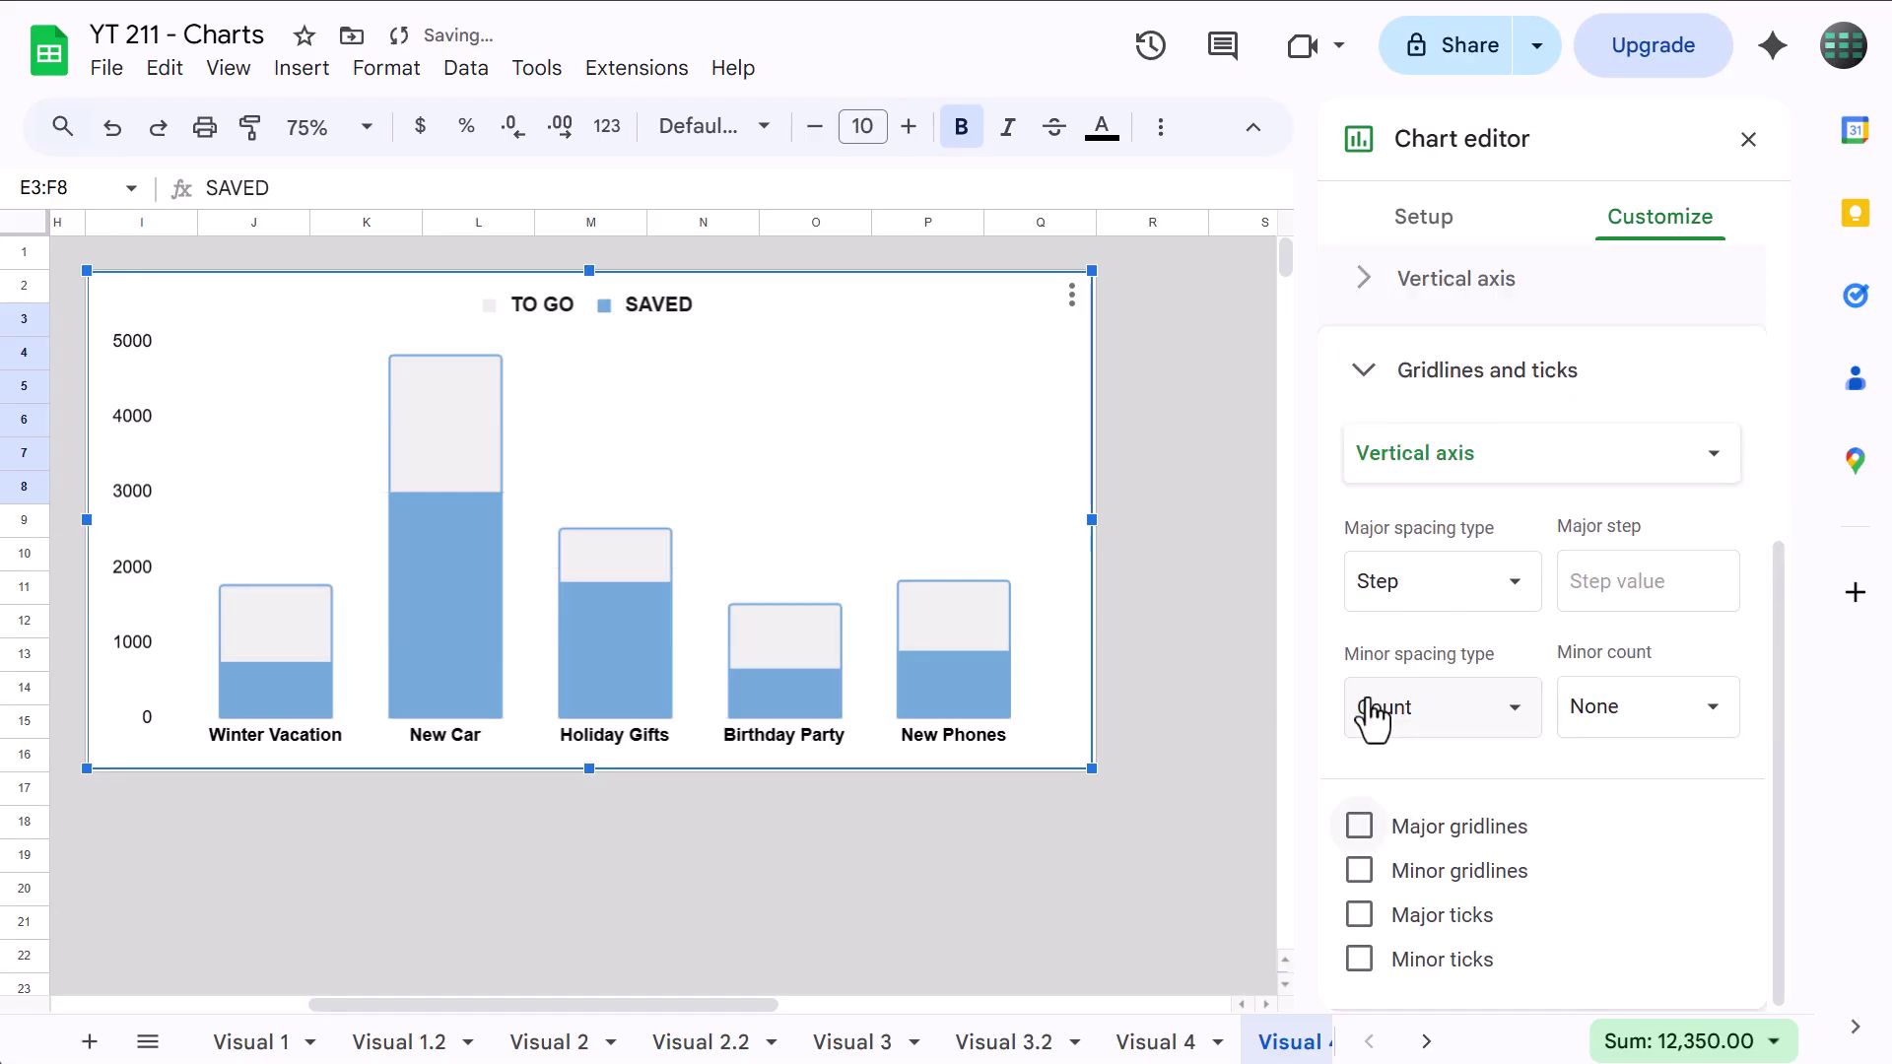
pyautogui.click(1749, 148)
pyautogui.click(1458, 663)
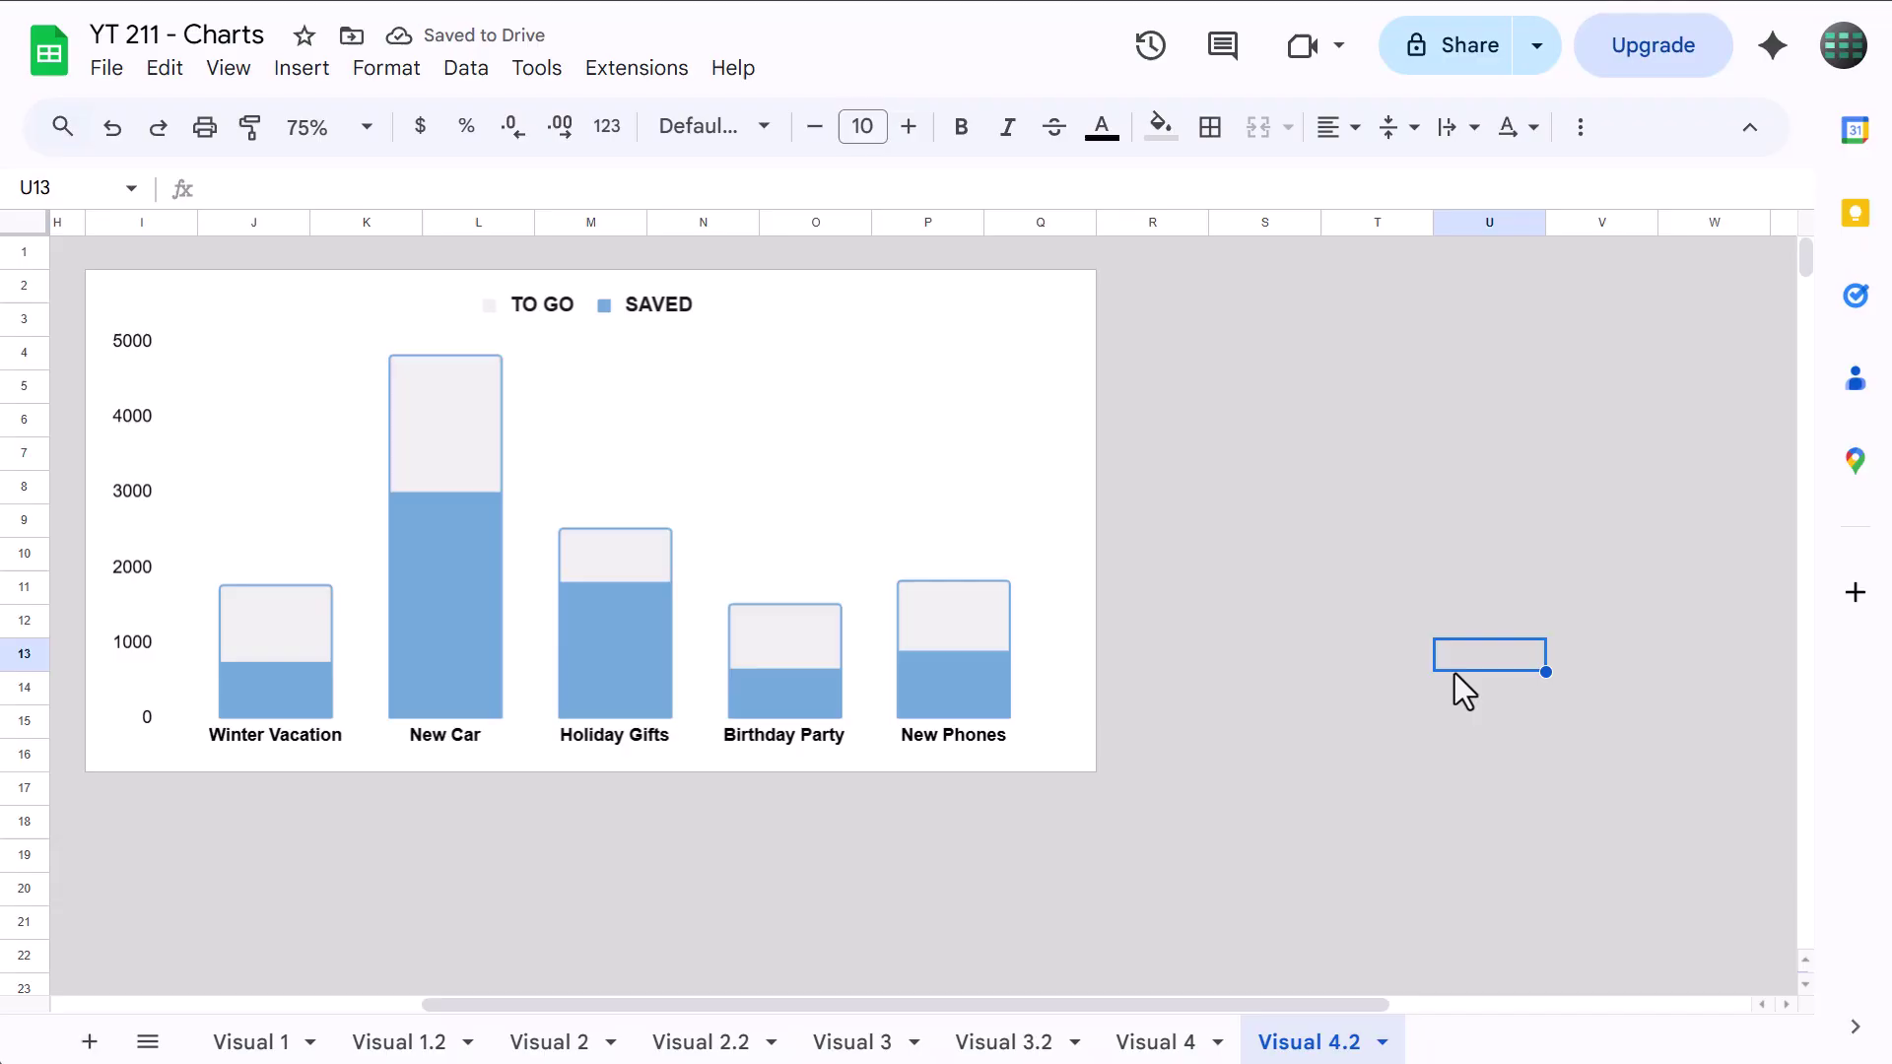